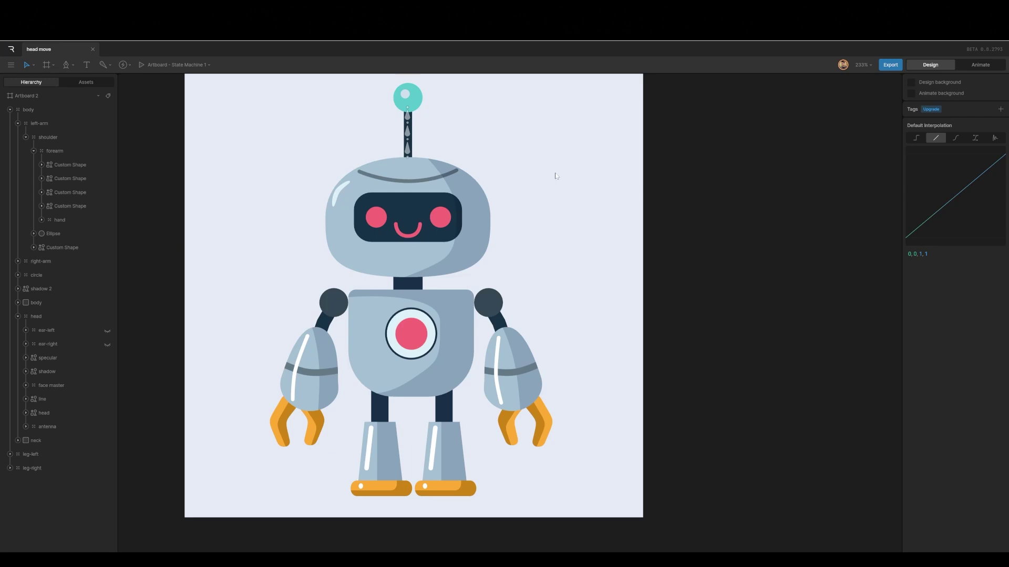
Draw an ellipse about 47 by 46 on the empty area beside the robot's head
key(o)
drag(545, 160, 589, 206)
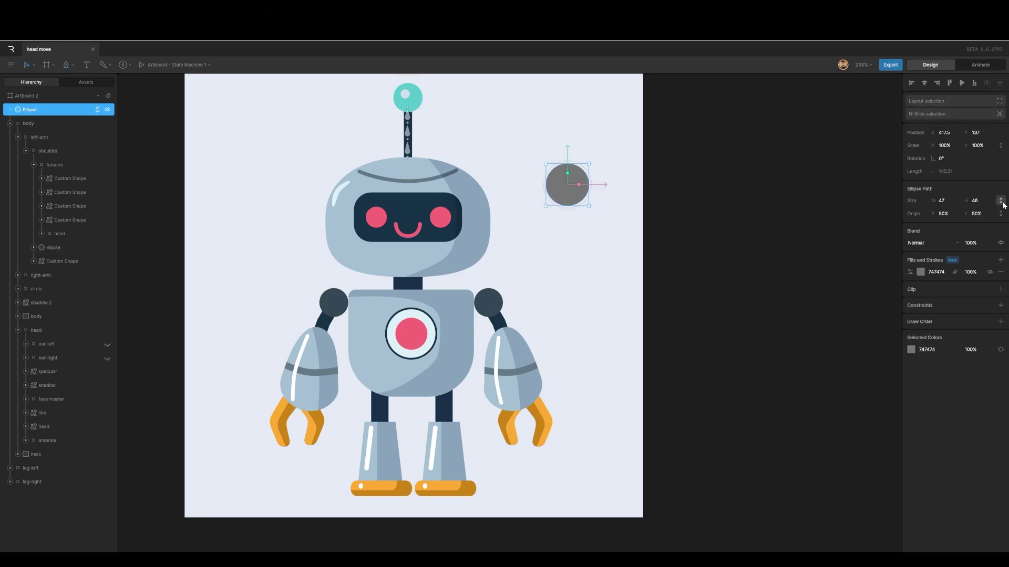
Set the new ellipse's width and height to 50
click(941, 201)
text(3)
double_click(936, 203)
text(50)
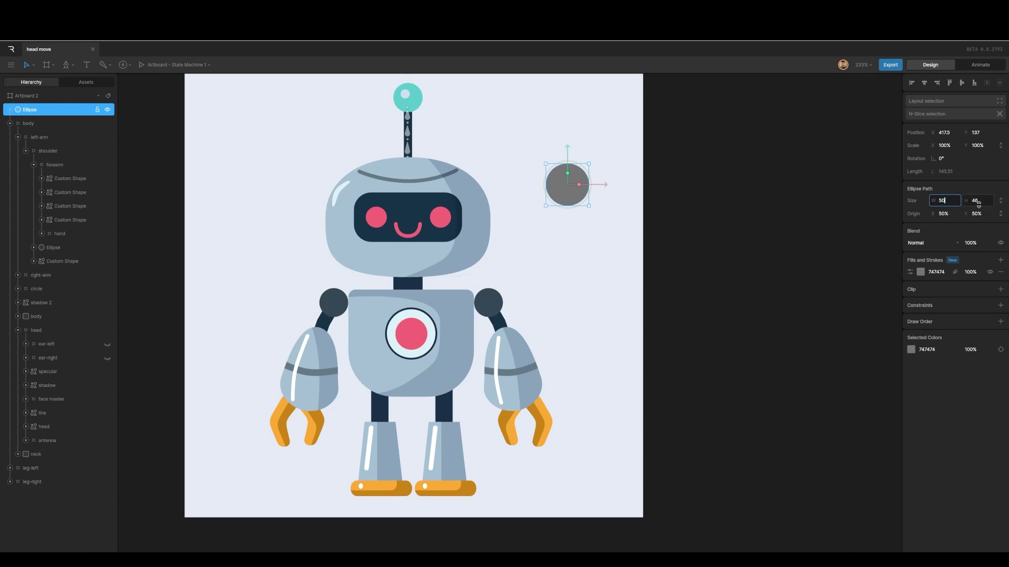
click(976, 200)
text(5)
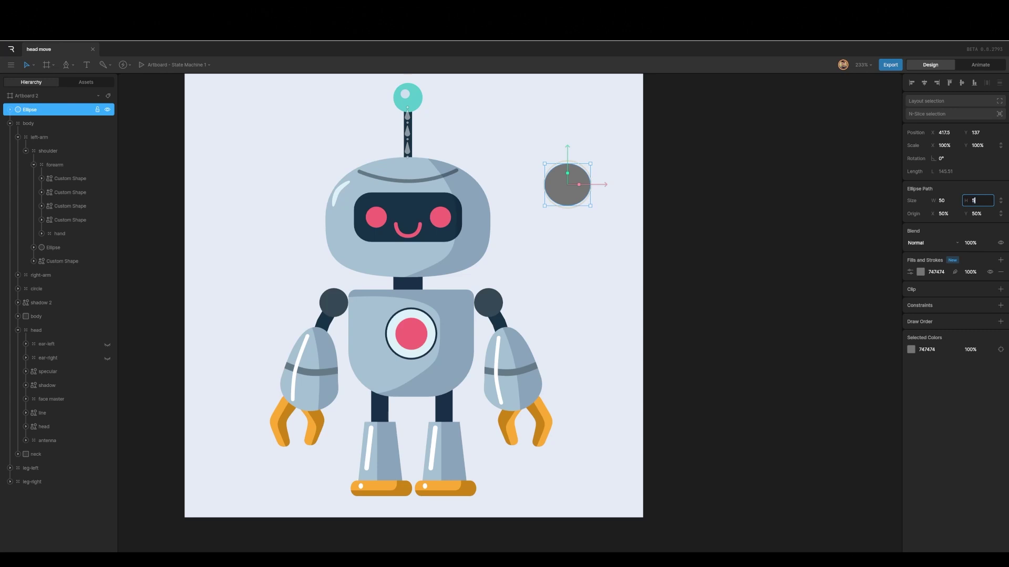
text(0)
key(Return)
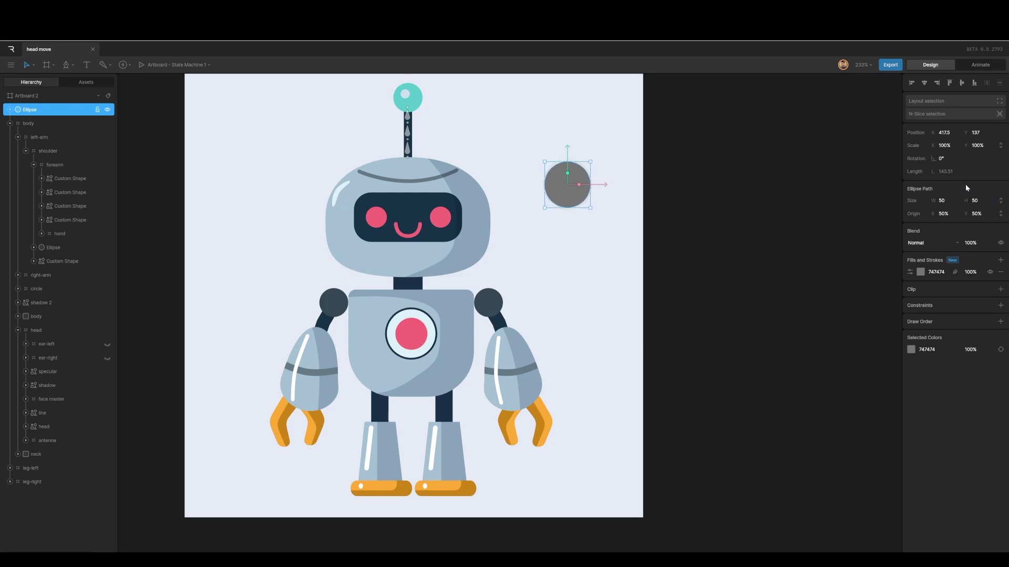
Set the ellipse's width and height to 40
click(941, 201)
text(40)
key(Tab)
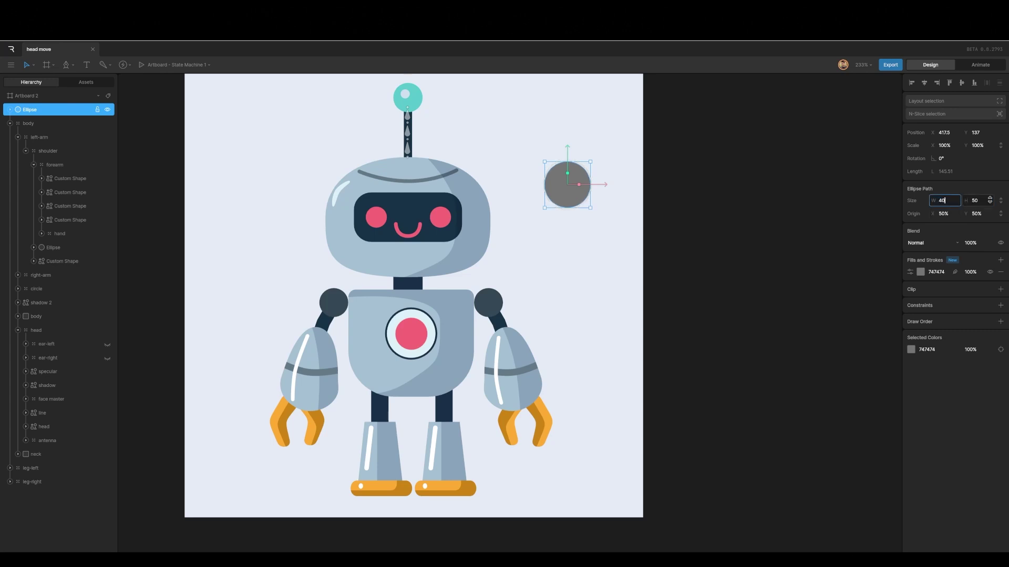
text(4)
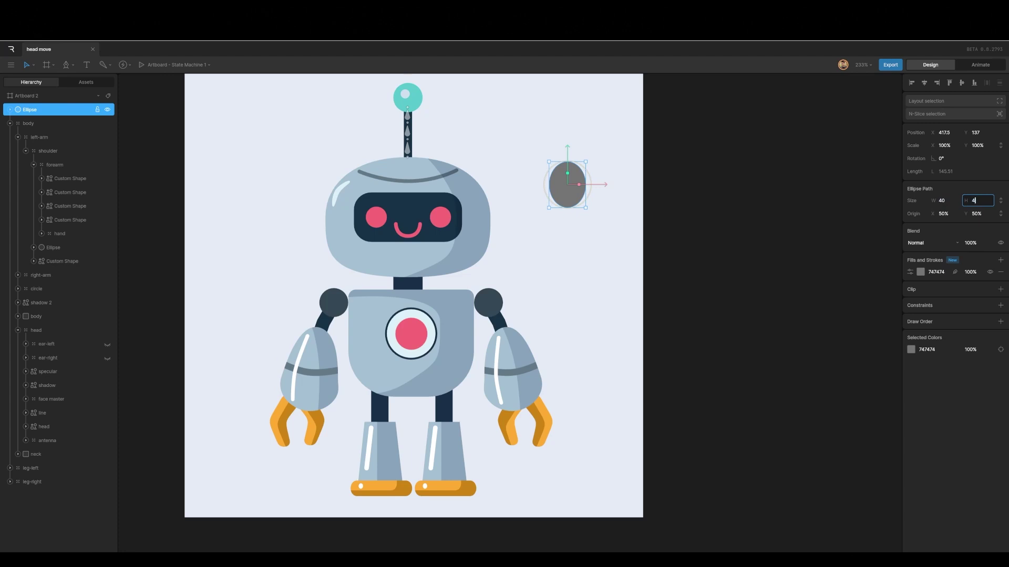
text(0)
key(Return)
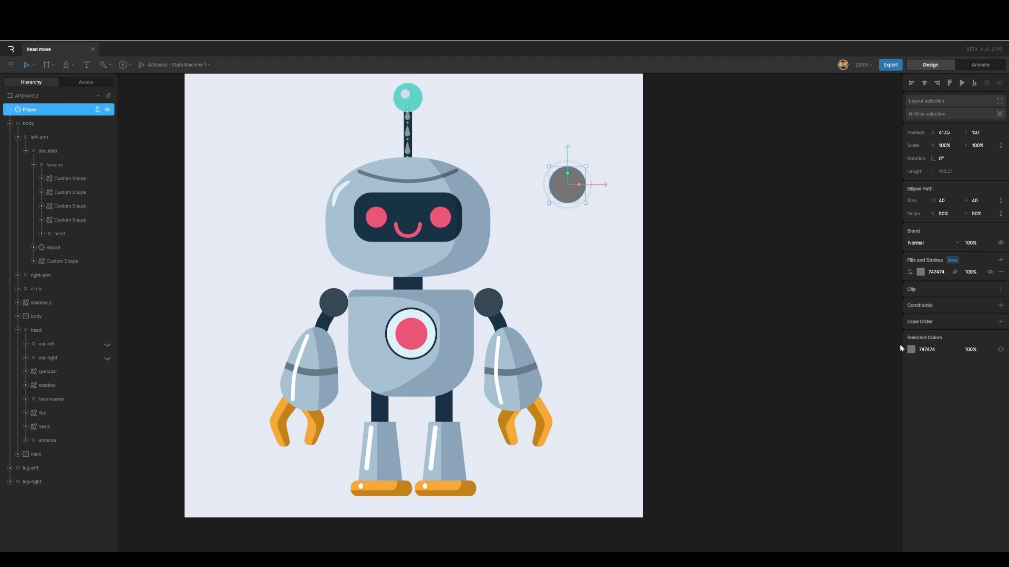
Fill the circle with the orange FDAA33 sampled from the robot's claw hand
click(920, 272)
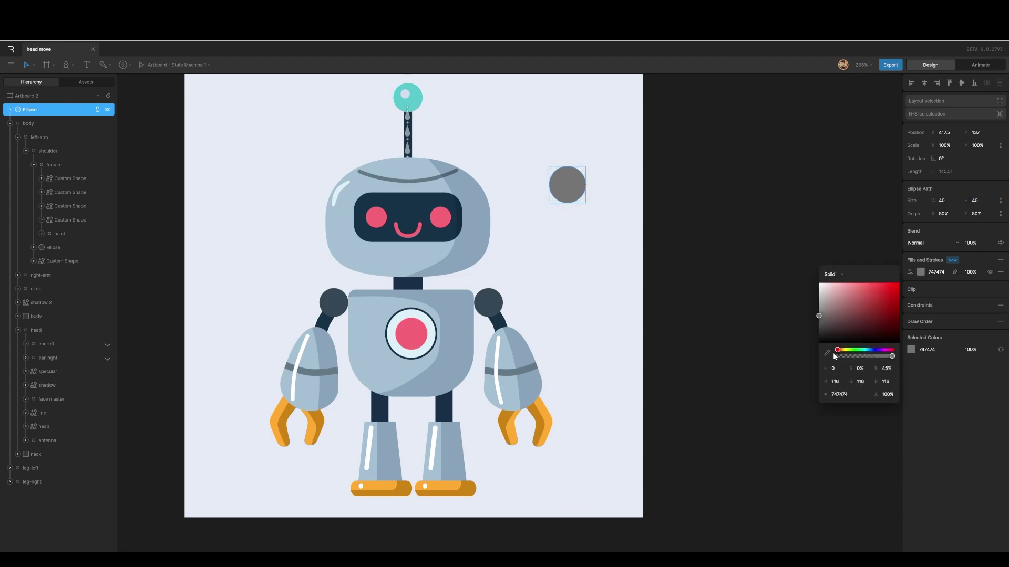
click(541, 417)
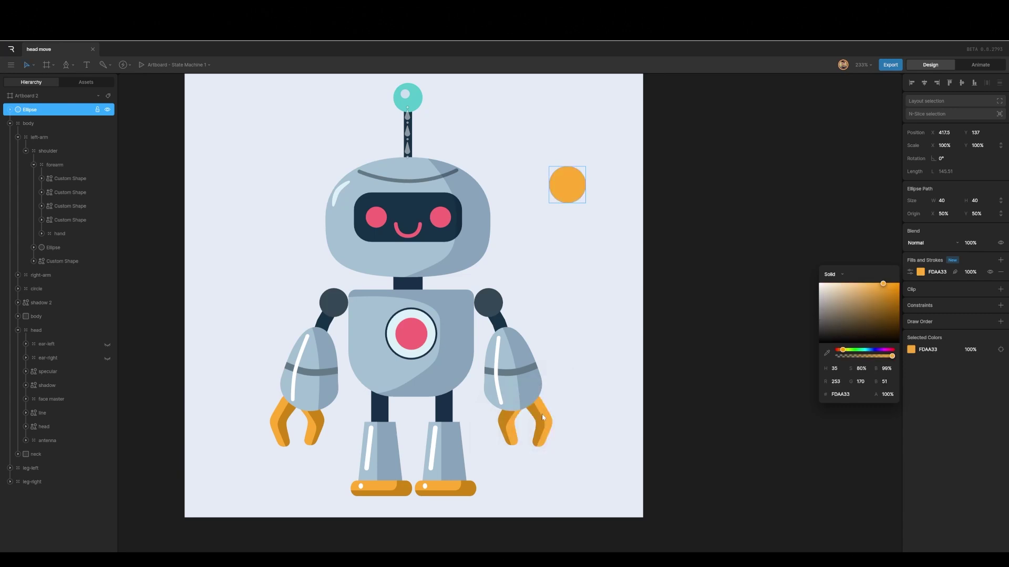
click(721, 217)
Duplicate the orange circle, order the copy beneath the original in the hierarchy and rename the copy "bottom"
click(560, 192)
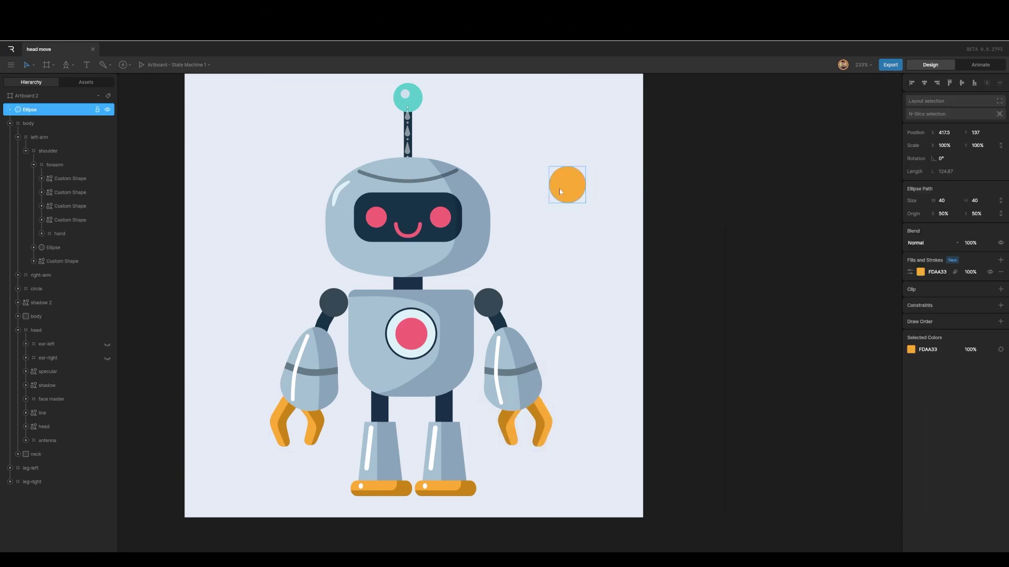
key(ctrl+d)
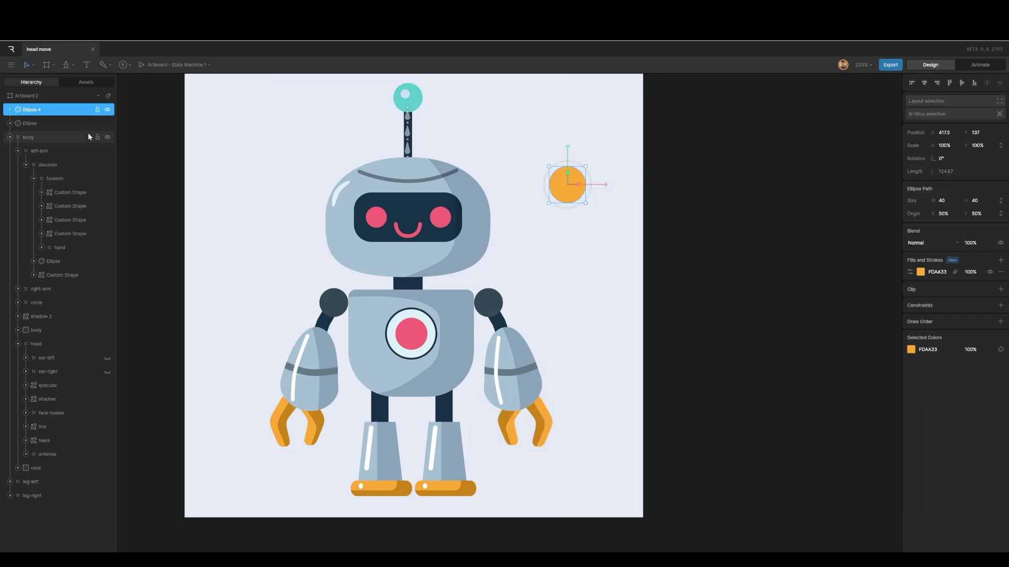
drag(35, 111, 37, 128)
double_click(36, 126)
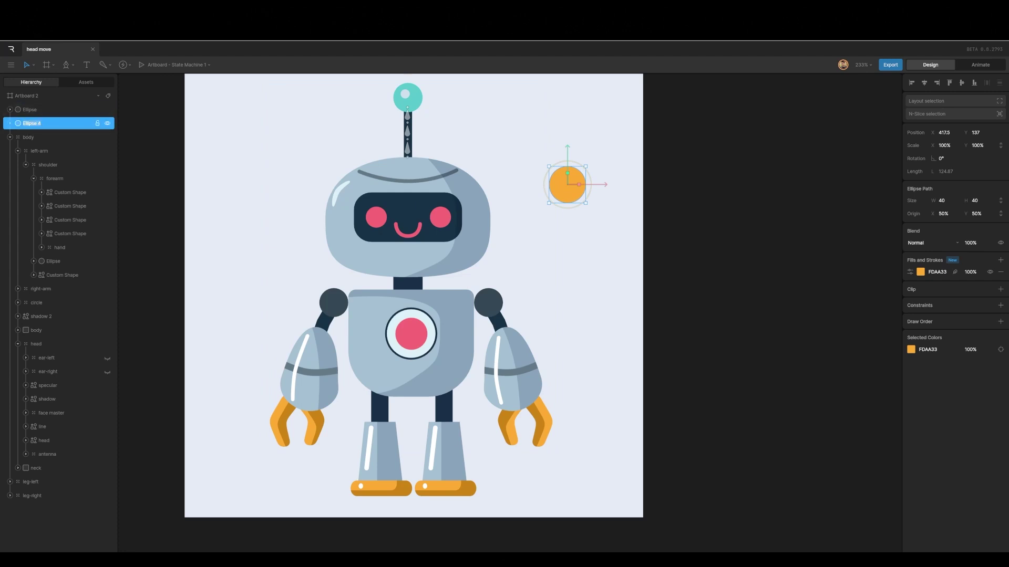
text(bottom)
Rename the original orange circle "top"
double_click(33, 111)
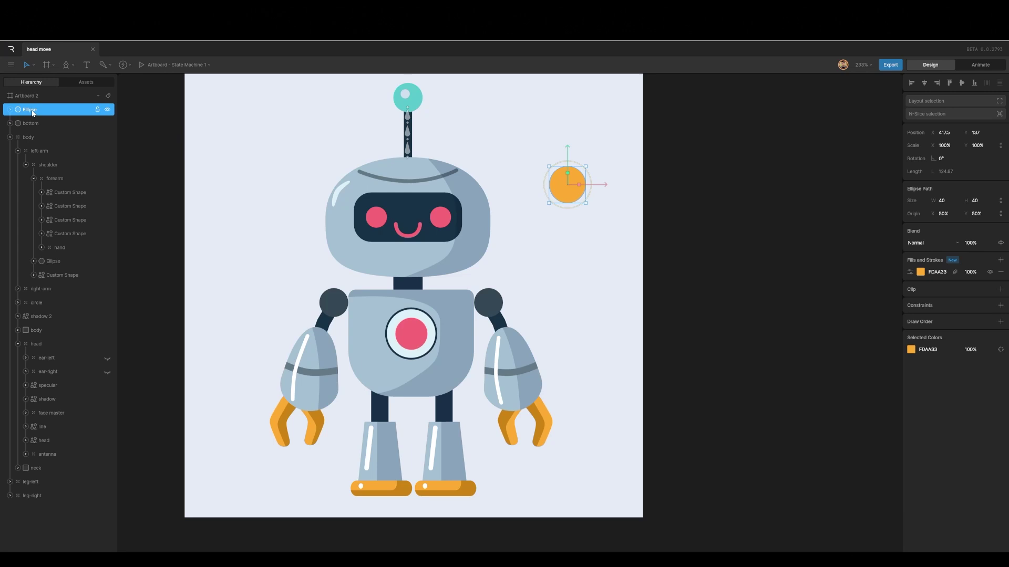
text(top)
click(739, 236)
click(23, 108)
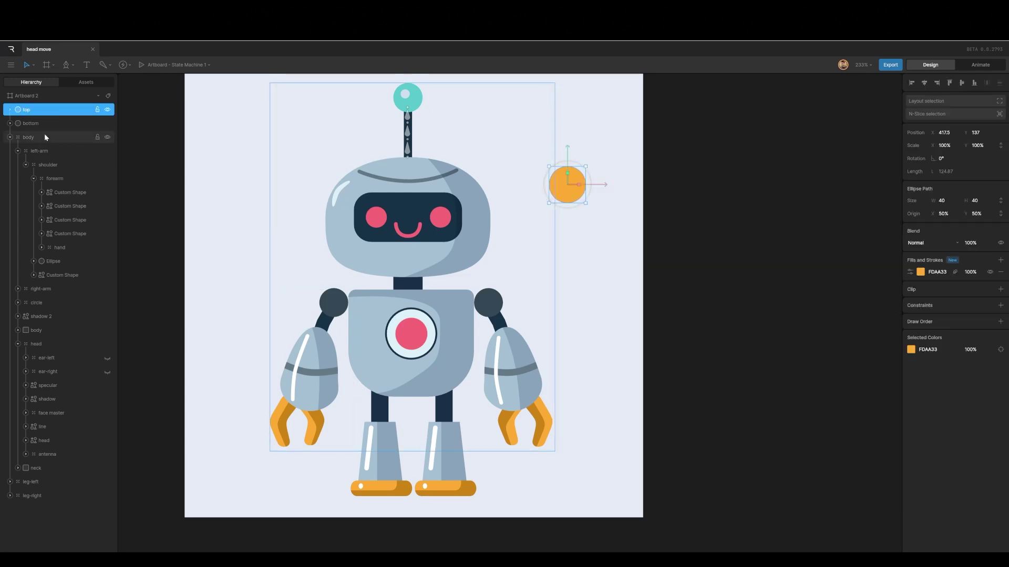
Add a Scale constraint to the bottom circle with the top circle as its target
click(34, 122)
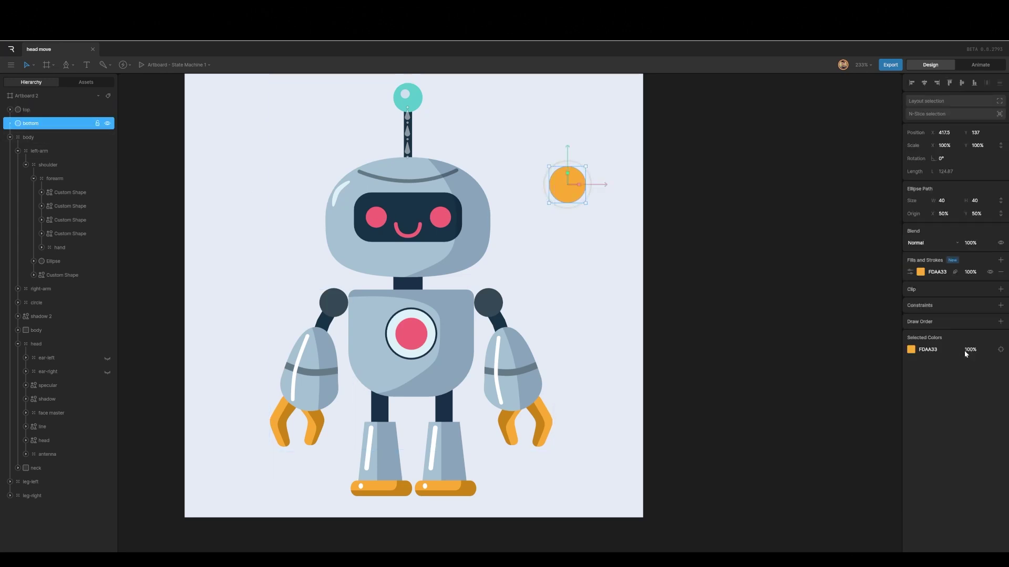
click(1000, 306)
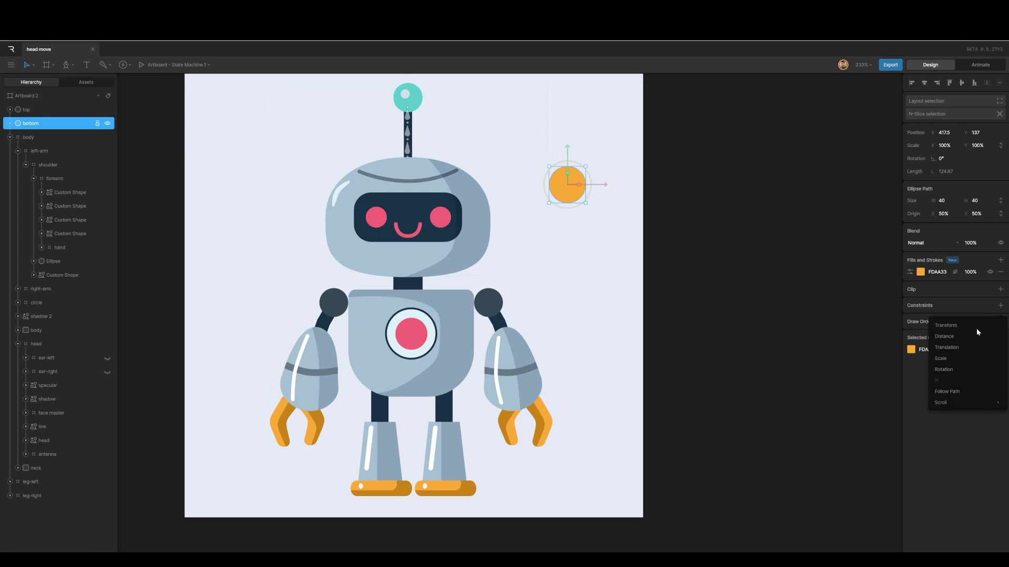
click(967, 357)
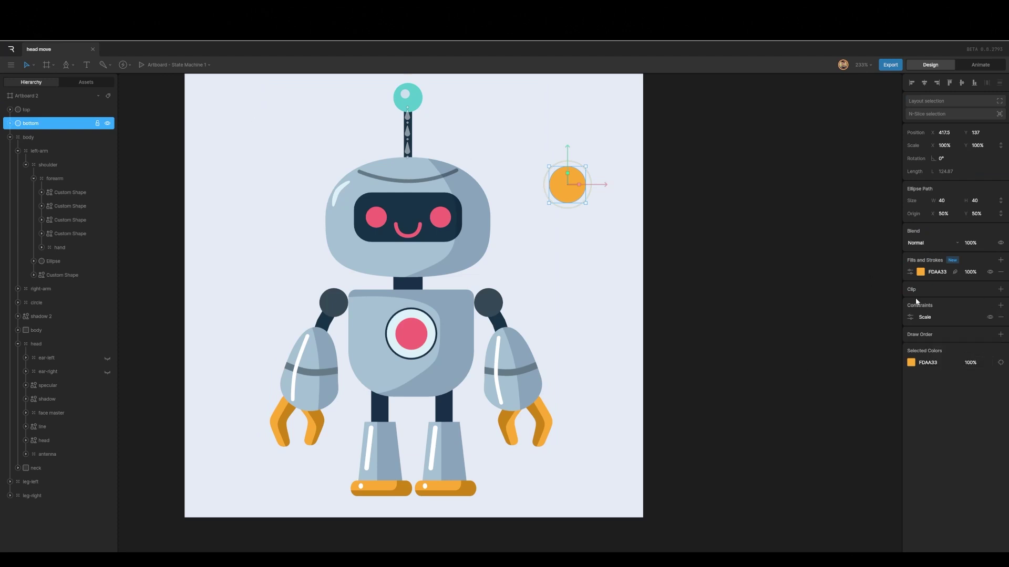
click(917, 317)
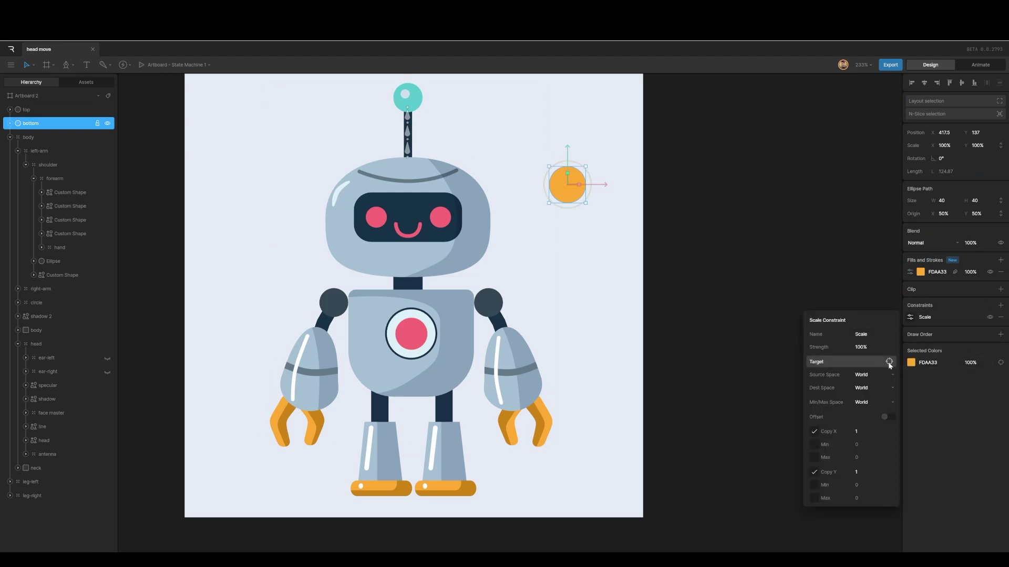
click(889, 363)
click(27, 110)
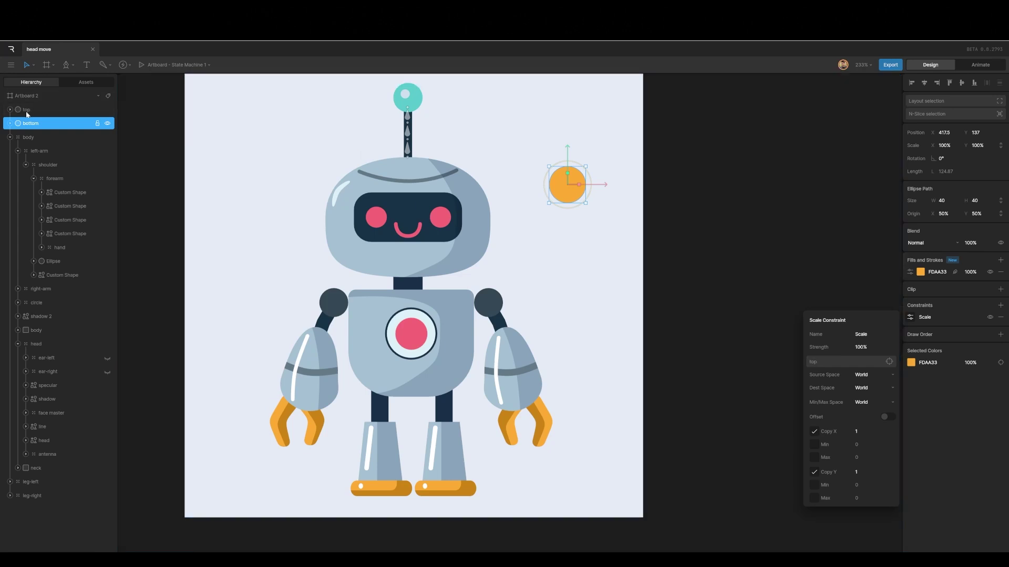
Set the top circle's X scale to 0%
click(28, 111)
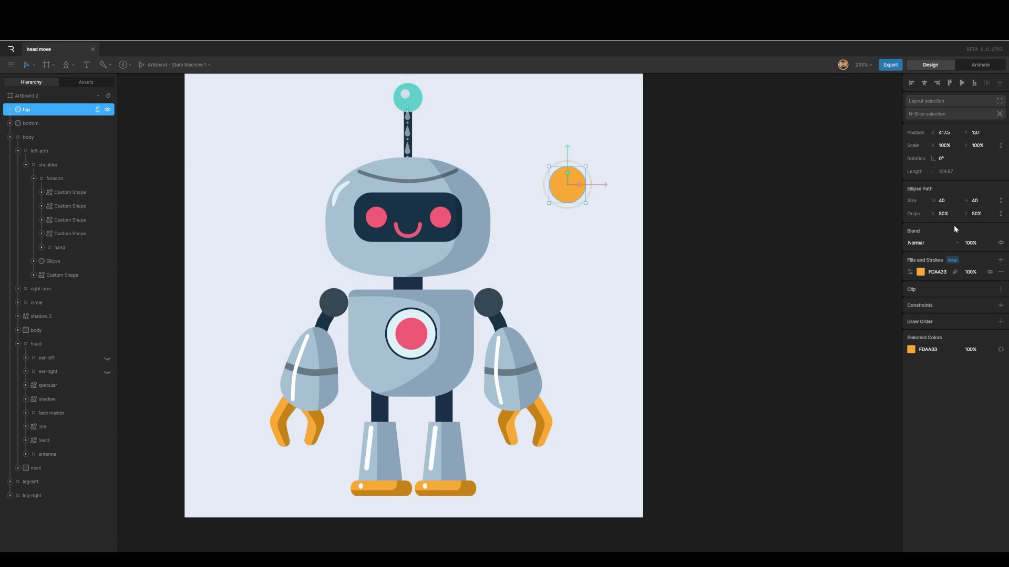
click(946, 145)
text(0)
key(Return)
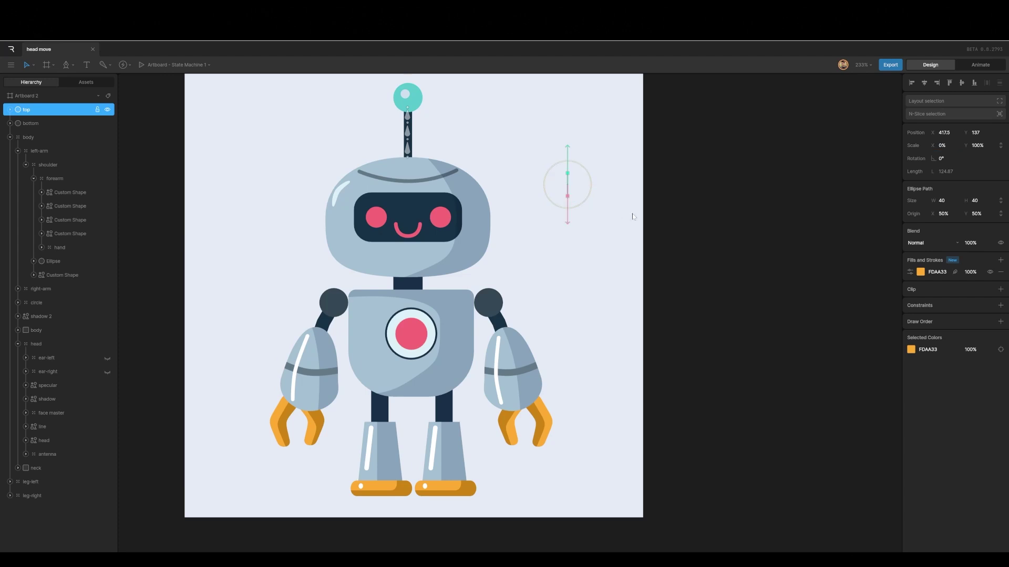
Offset the bottom circle's X position by -5, to 412.5
click(28, 123)
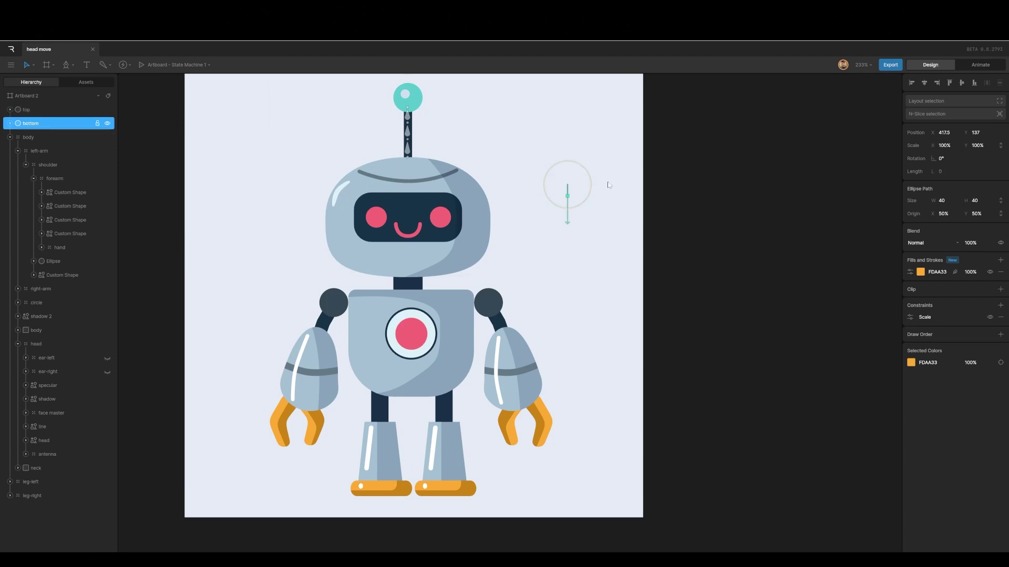
click(949, 131)
click(950, 132)
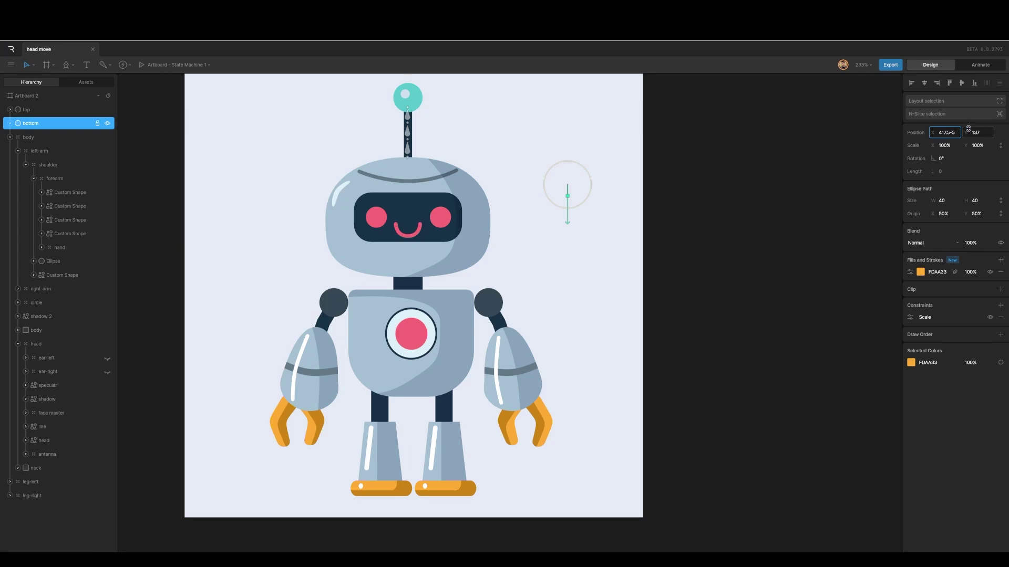
key(Return)
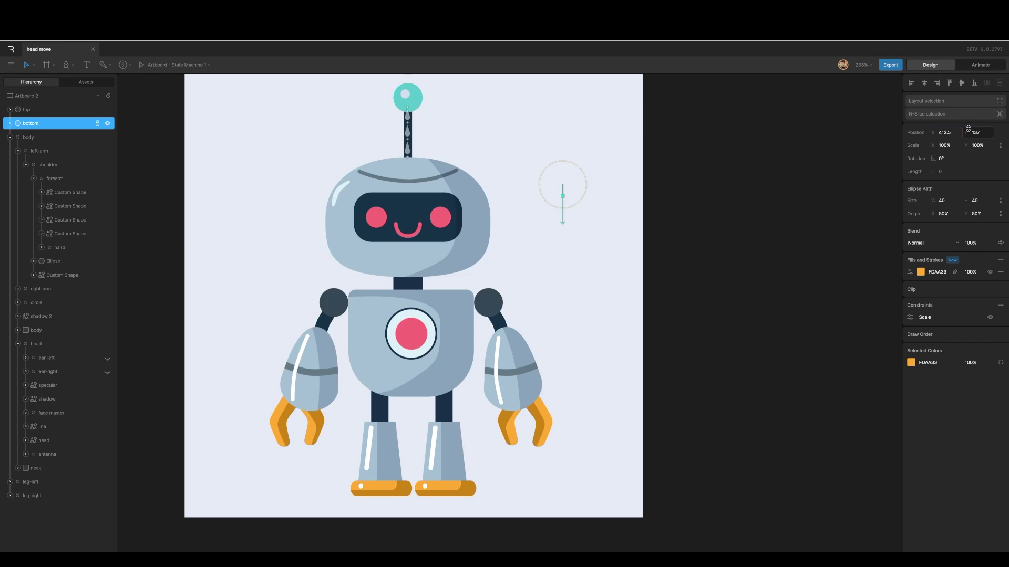
Set the top circle's X scale to 20%
click(30, 110)
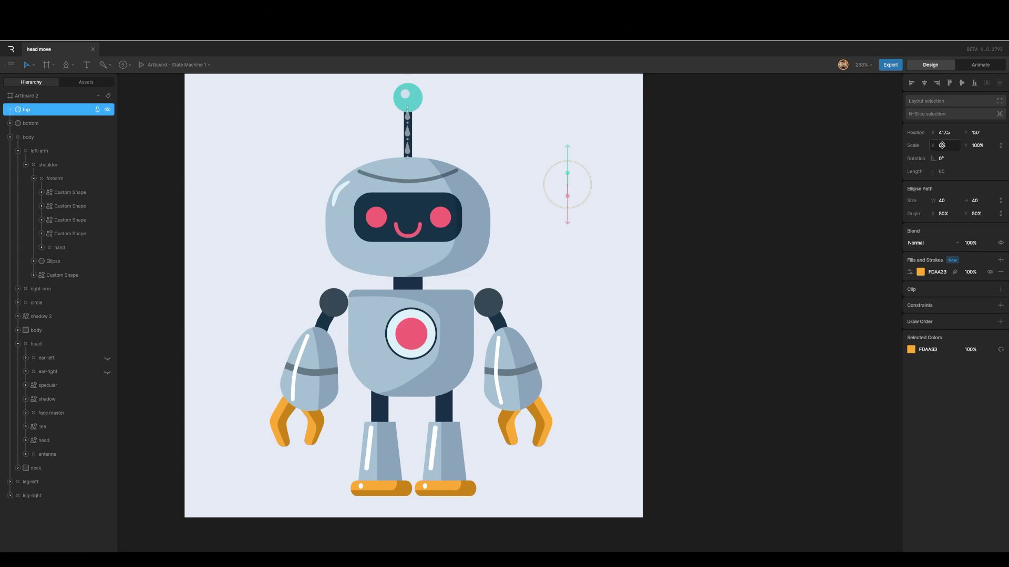
drag(942, 146, 561, 281)
scroll(562, 178, up, 5)
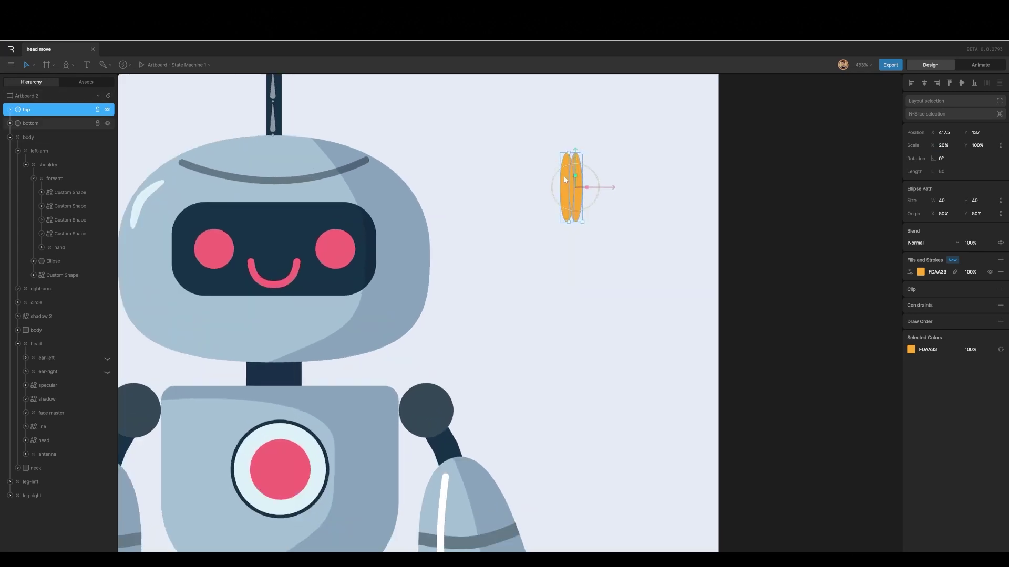
scroll(565, 175, up, 2)
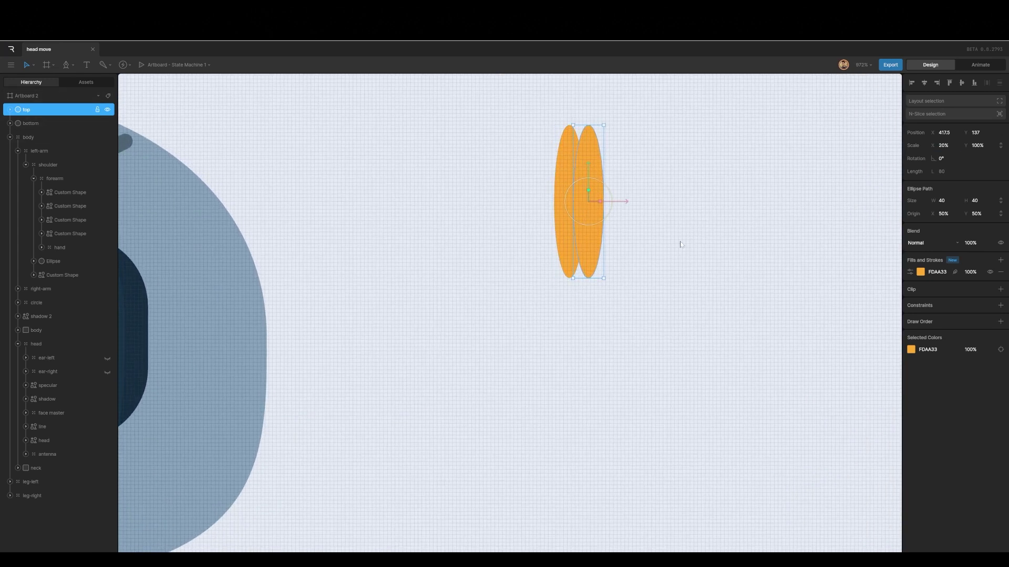
Recolor the bottom ellipse with the pink sampled from the robot's eye
click(31, 123)
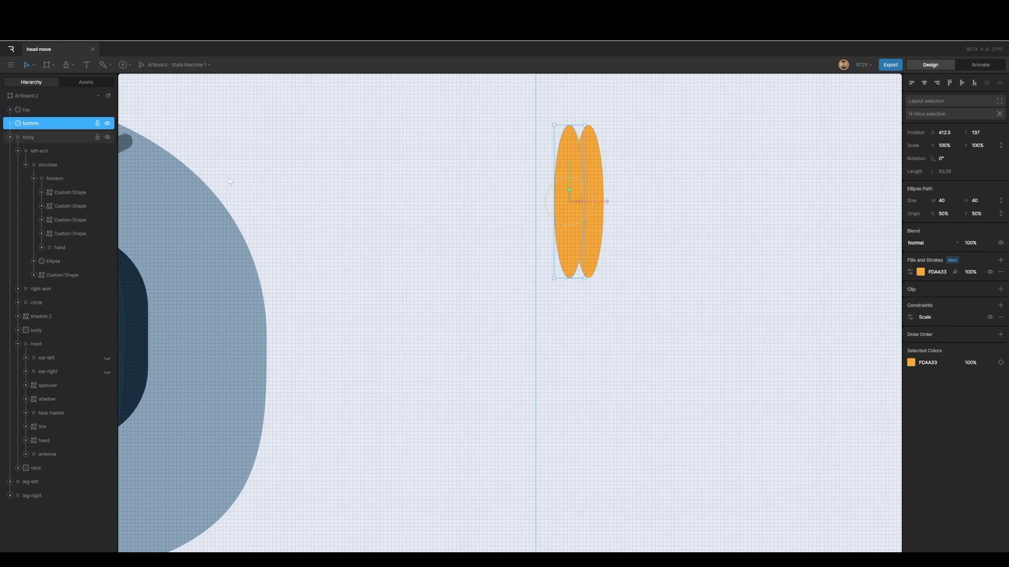
scroll(547, 277, down, 4)
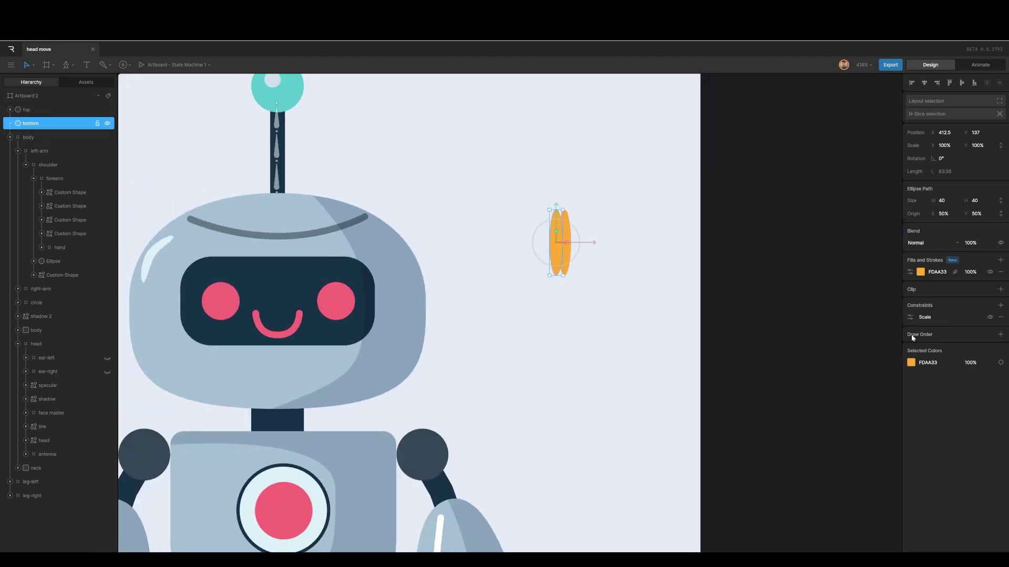
click(911, 362)
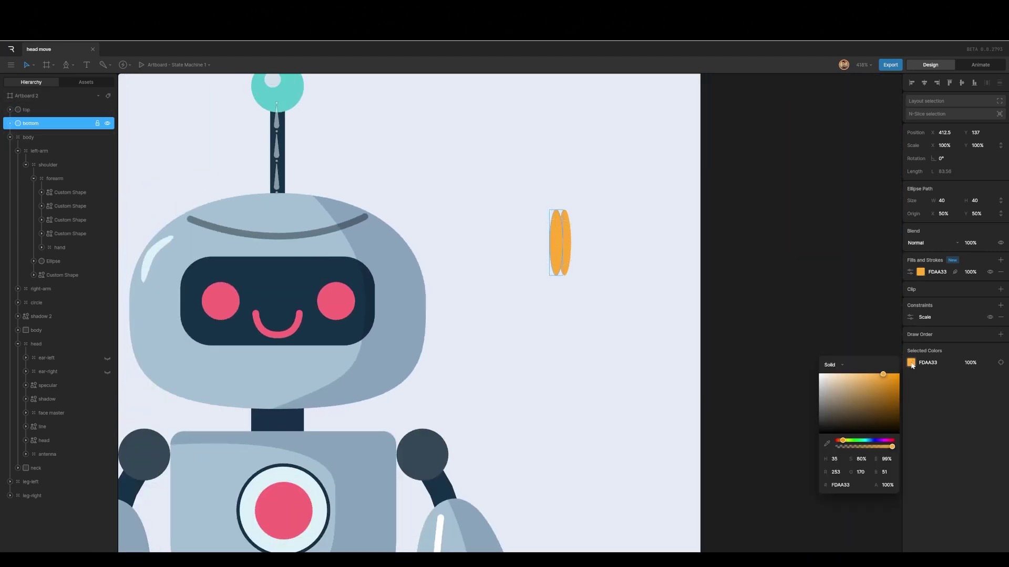
click(827, 444)
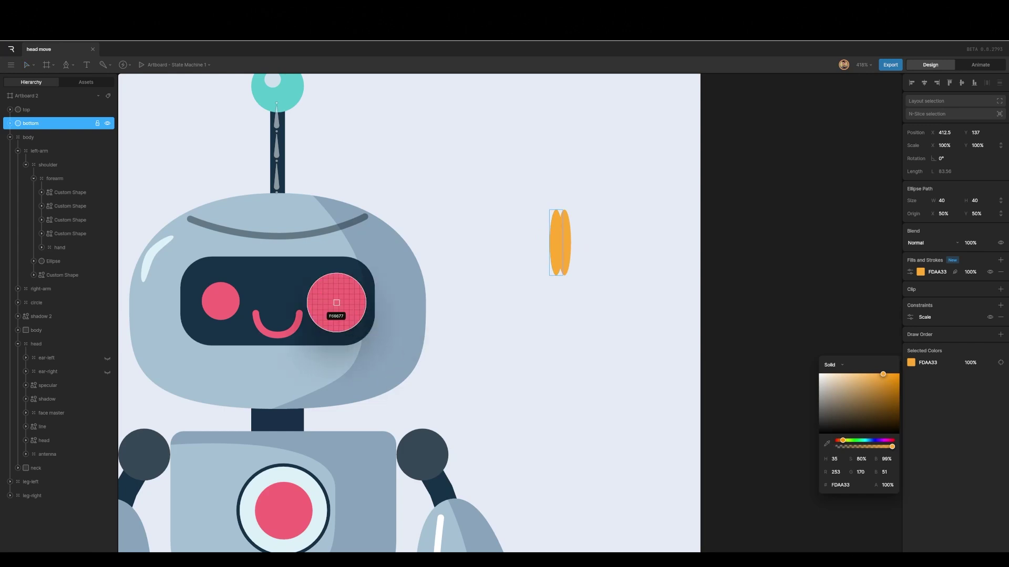
click(337, 303)
click(774, 275)
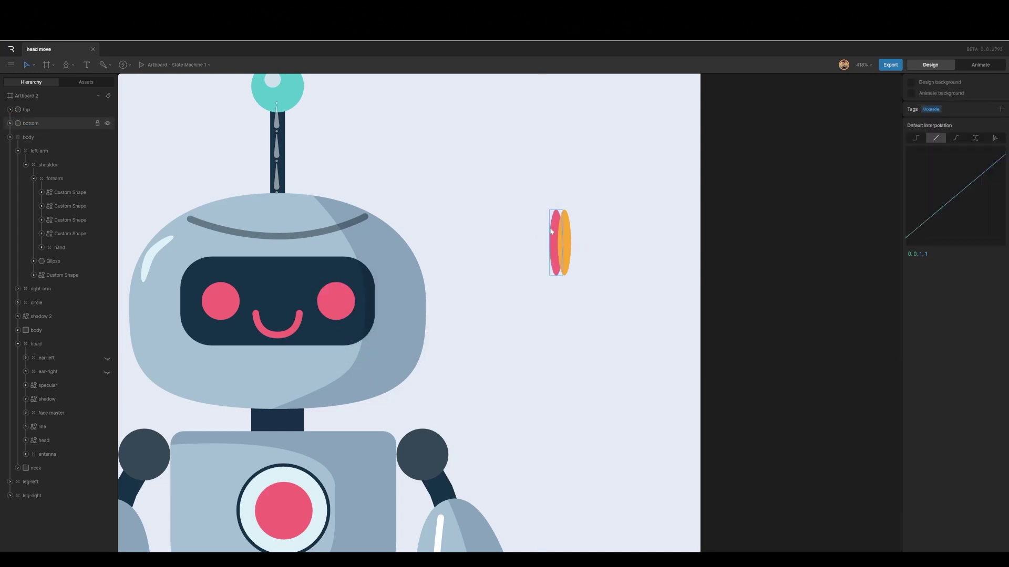
Draw a rectangle about 5 by 40 bridging the two ellipses between their centers, from their upper to lower extremes
scroll(554, 223, up, 5)
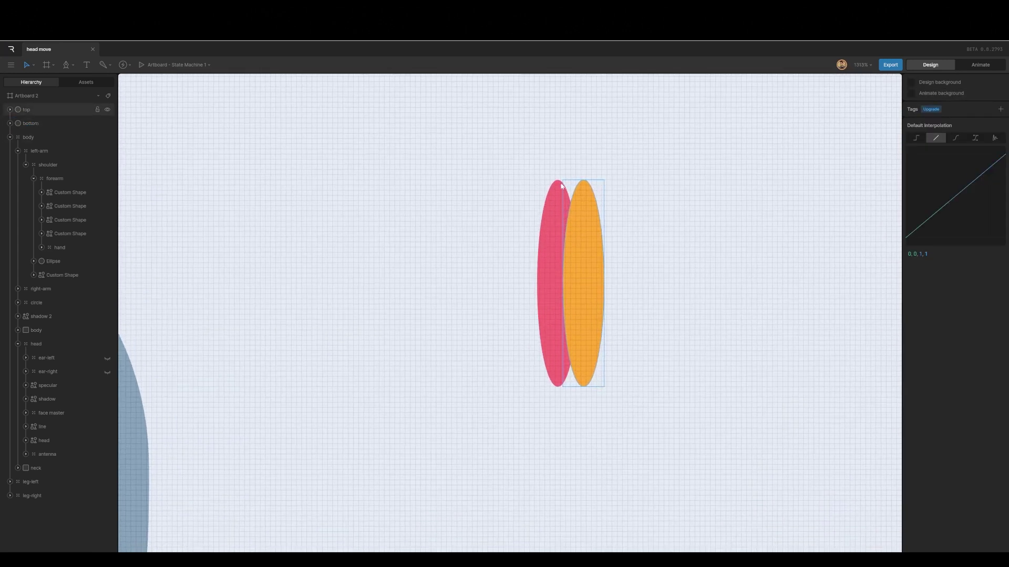
click(561, 184)
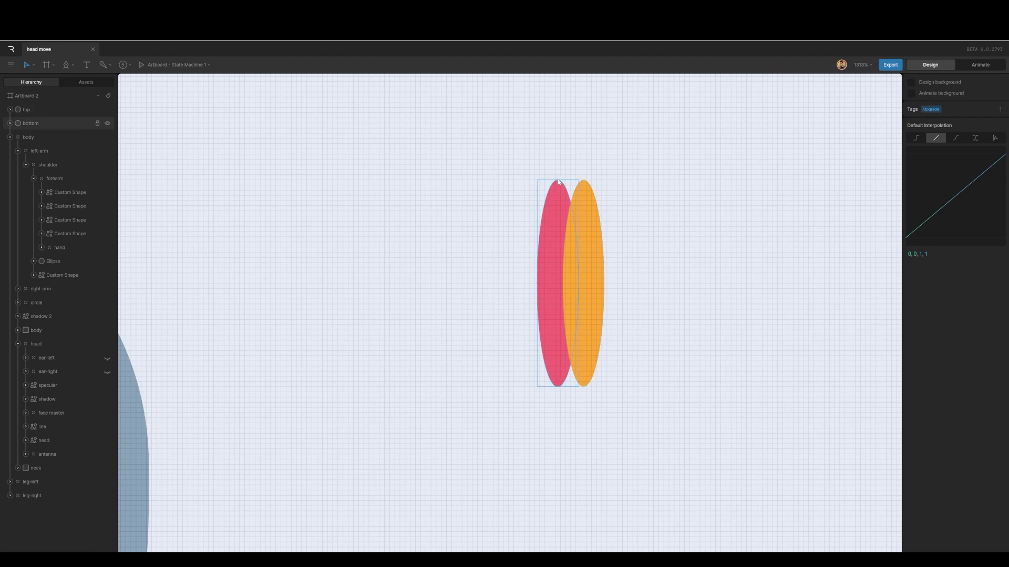
key(r)
drag(555, 180, 583, 387)
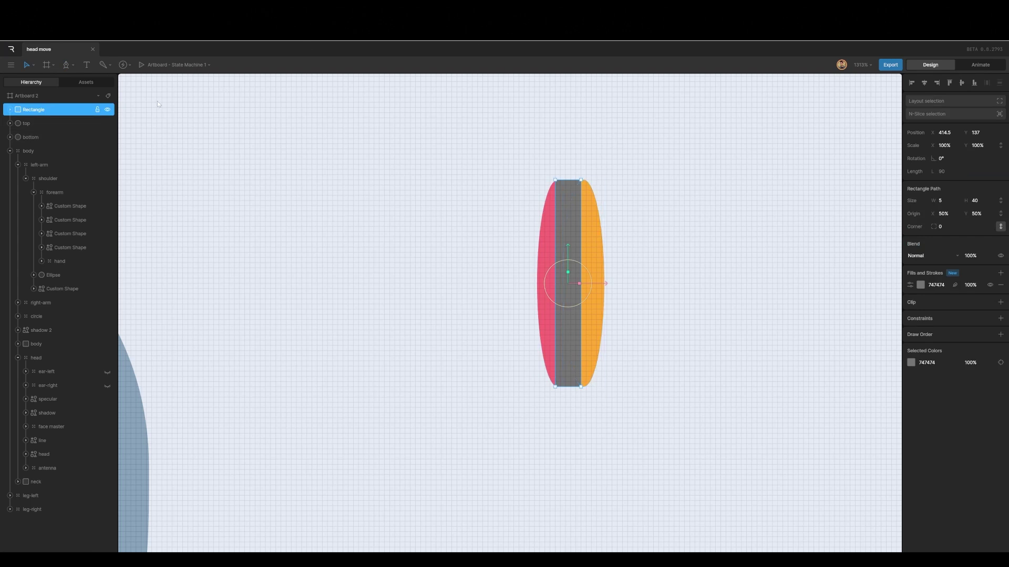
Recolor the rectangle with the pink F66677 sampled from the bottom ellipse
click(924, 284)
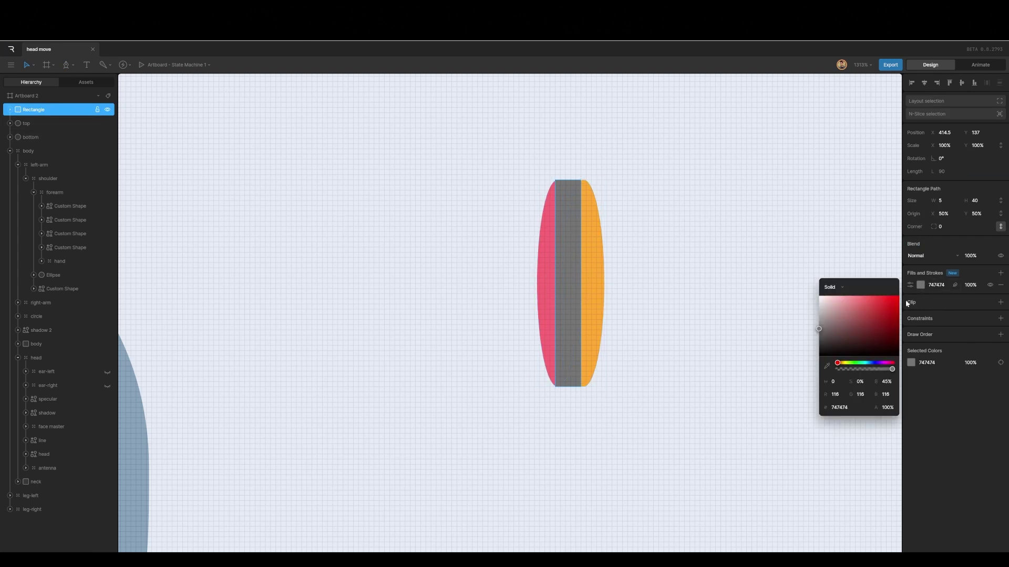
click(826, 367)
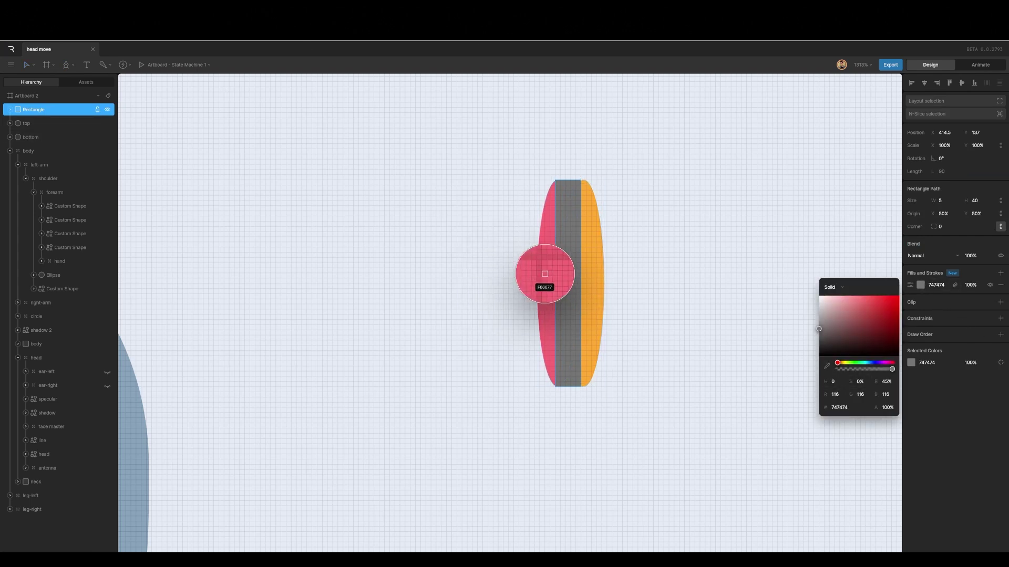
click(546, 275)
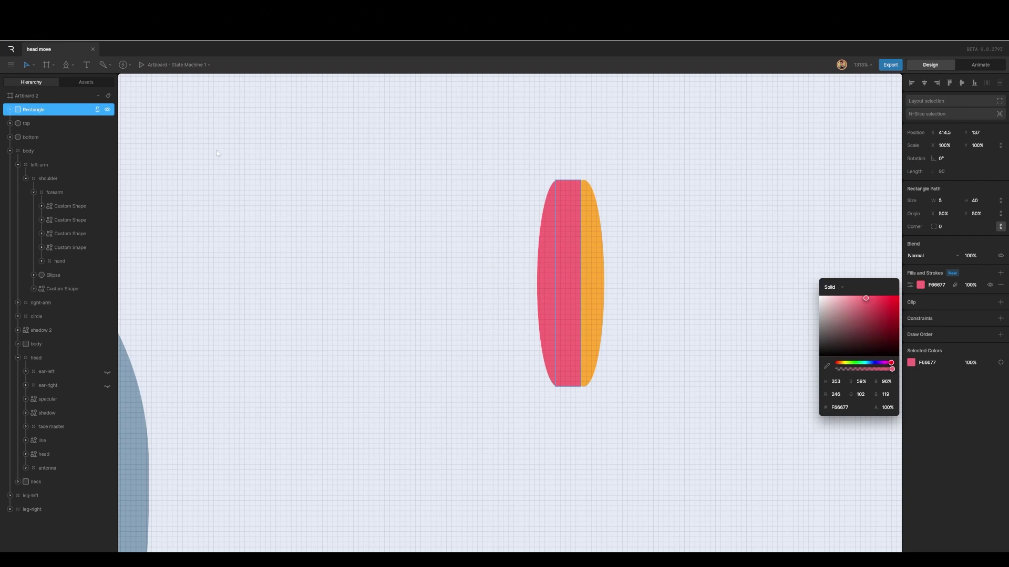
click(1001, 226)
click(975, 179)
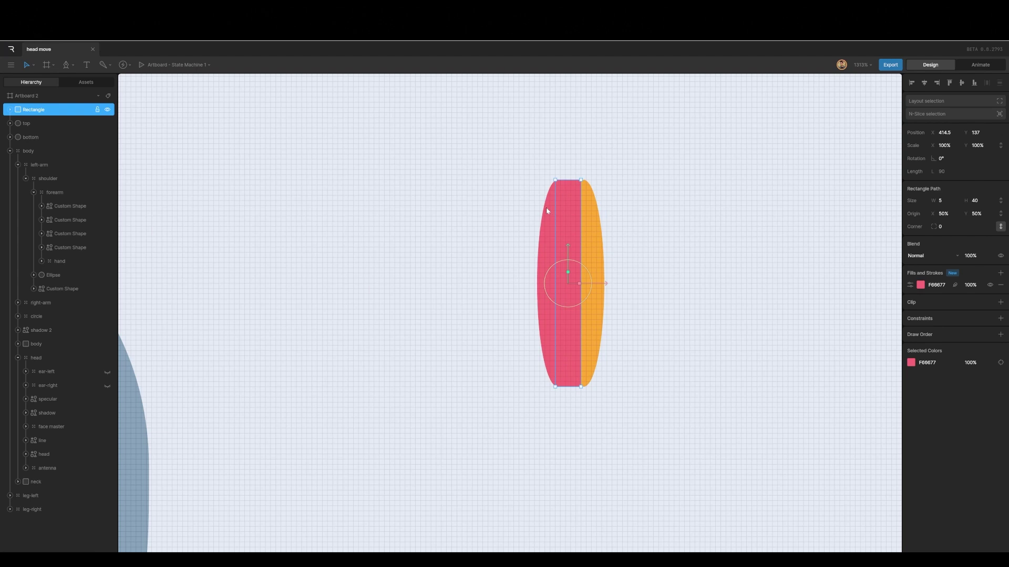
Shift the rectangle to X position 415 and stack it between the top and bottom ellipses
drag(606, 284, 609, 285)
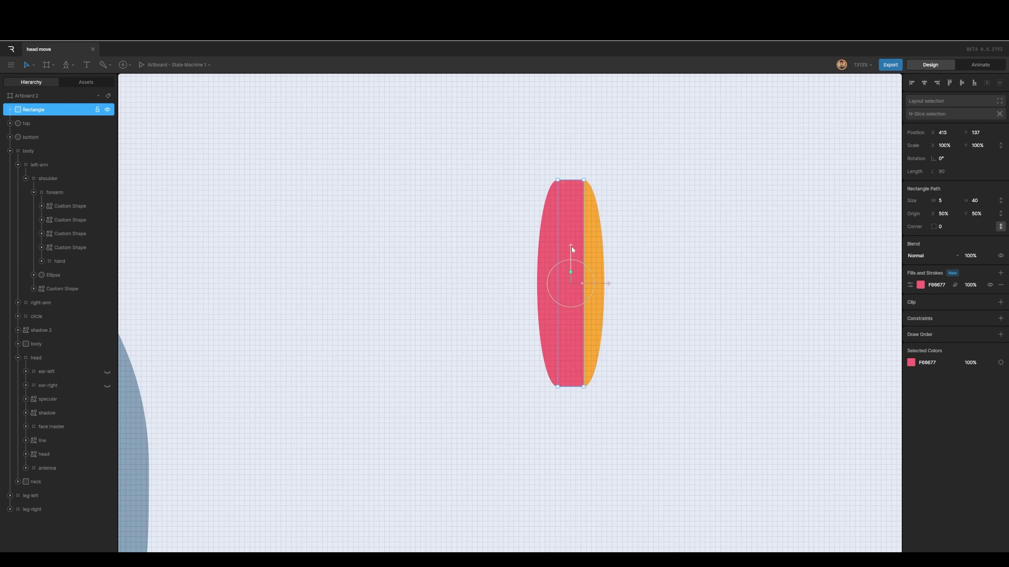
mouse_move(610, 285)
mouse_down()
mouse_move(579, 287)
mouse_move(608, 287)
mouse_up()
drag(39, 112, 36, 133)
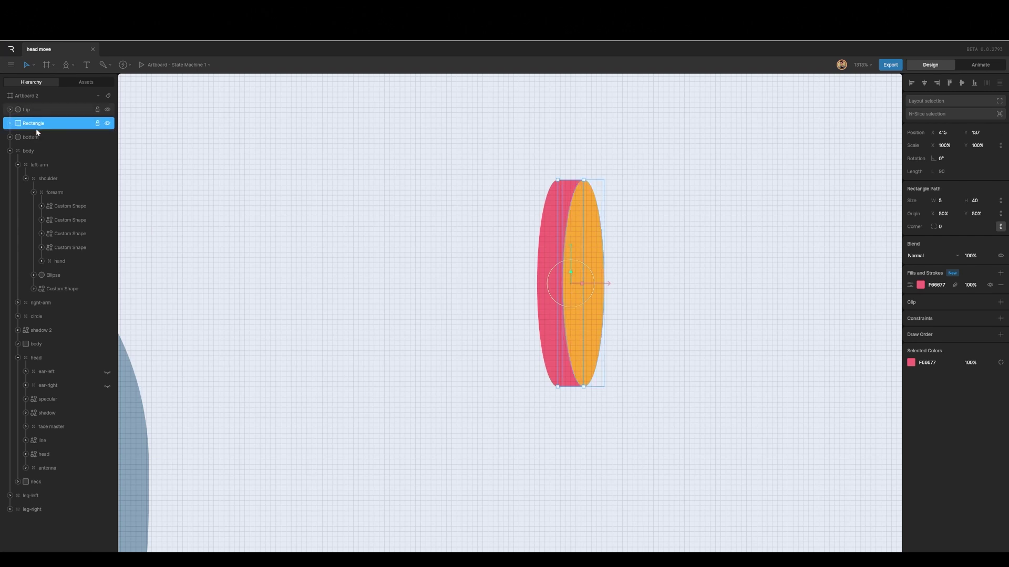
Group the top ellipse, rectangle and bottom ellipse, and name the group ear1
shift+click(30, 137)
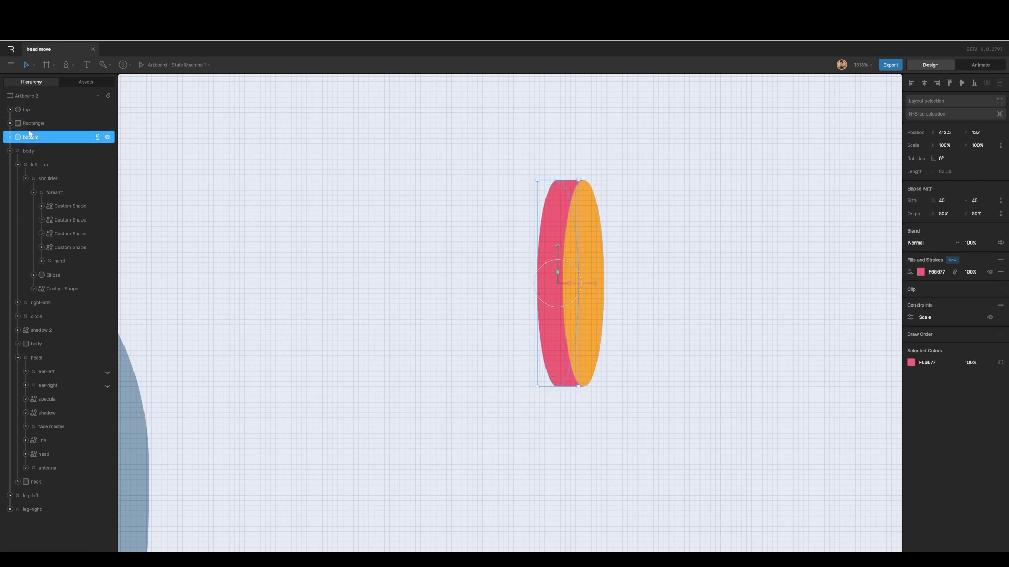
click(27, 136)
shift+click(31, 124)
shift+click(29, 111)
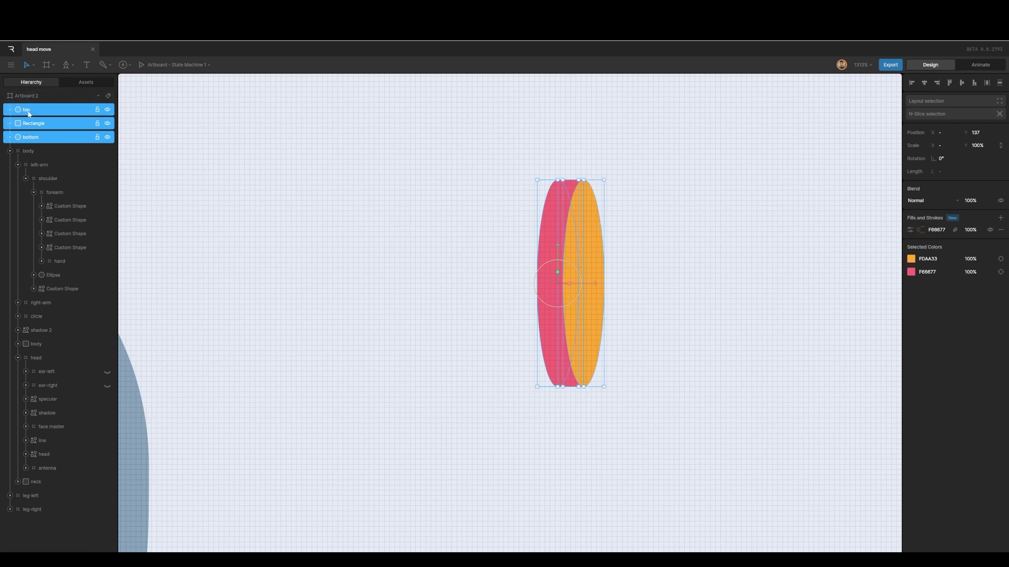
key(ctrl+g)
double_click(74, 116)
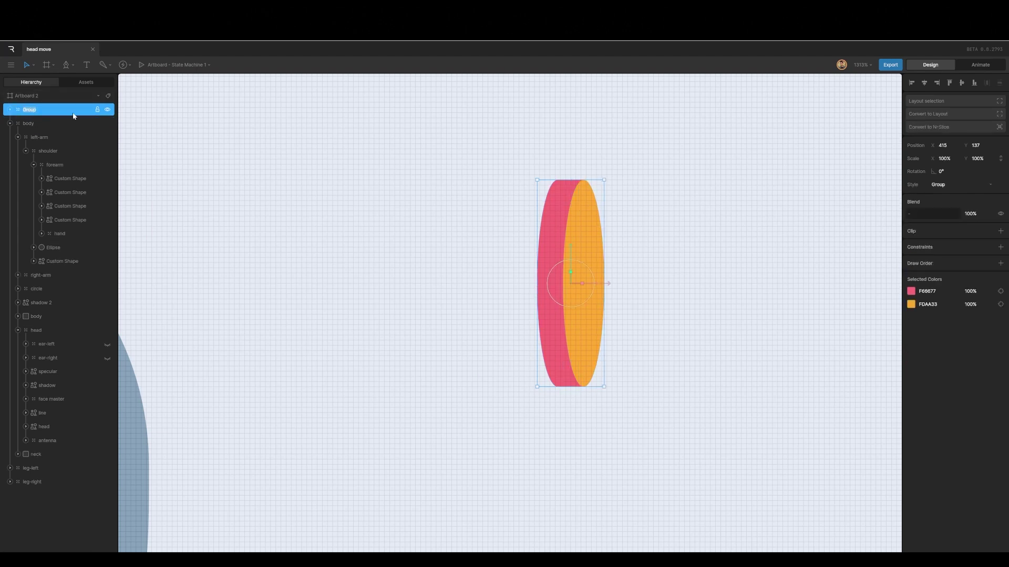
text(ear1)
click(679, 270)
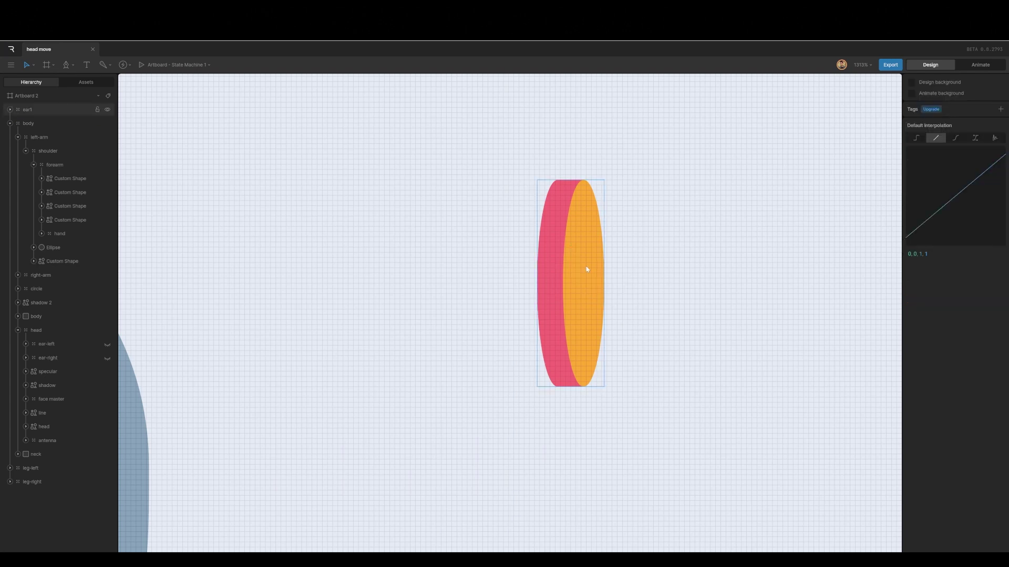
Duplicate the ear1 group and rename the copy ear2
click(42, 109)
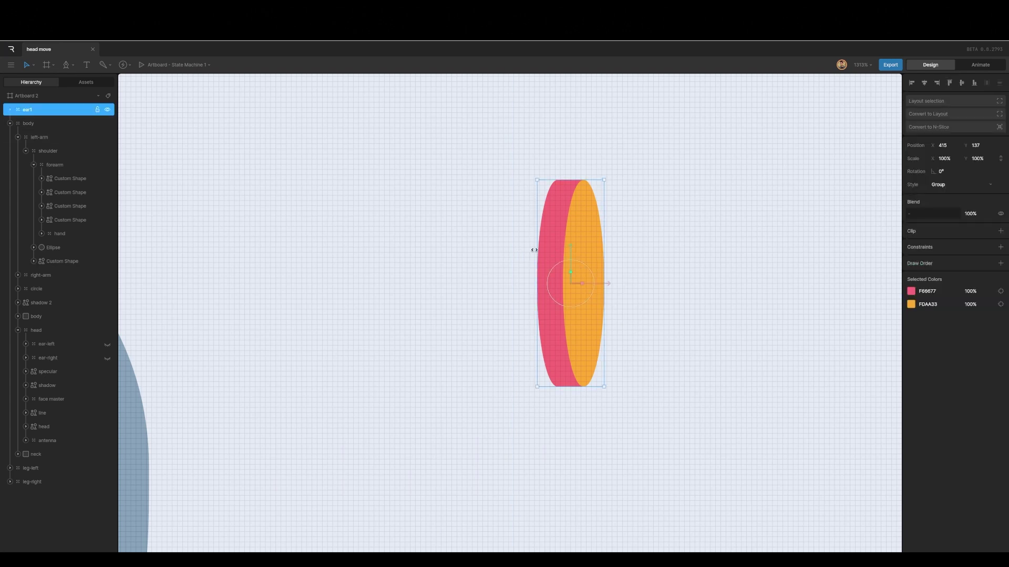
key(ctrl+d)
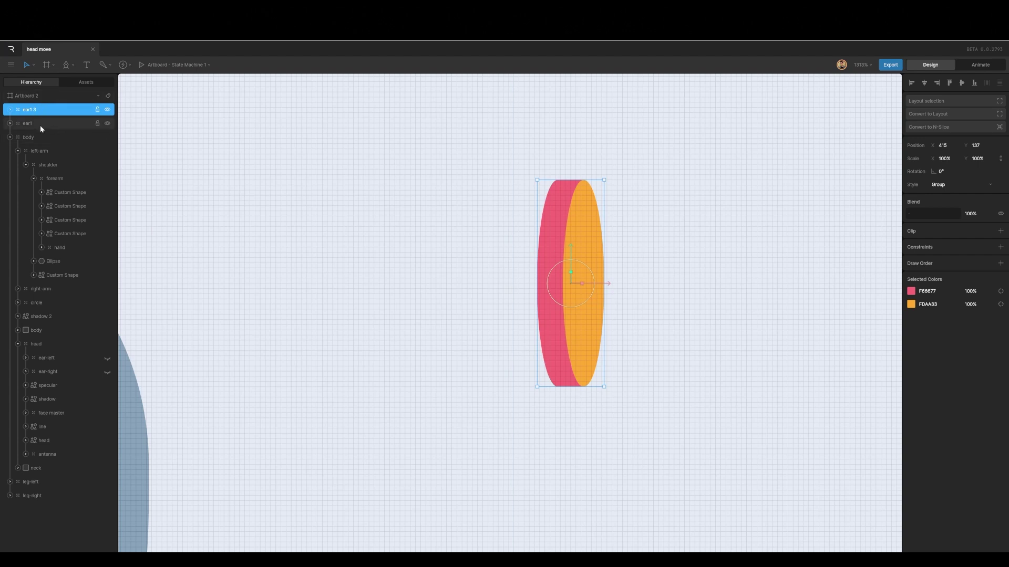
double_click(32, 109)
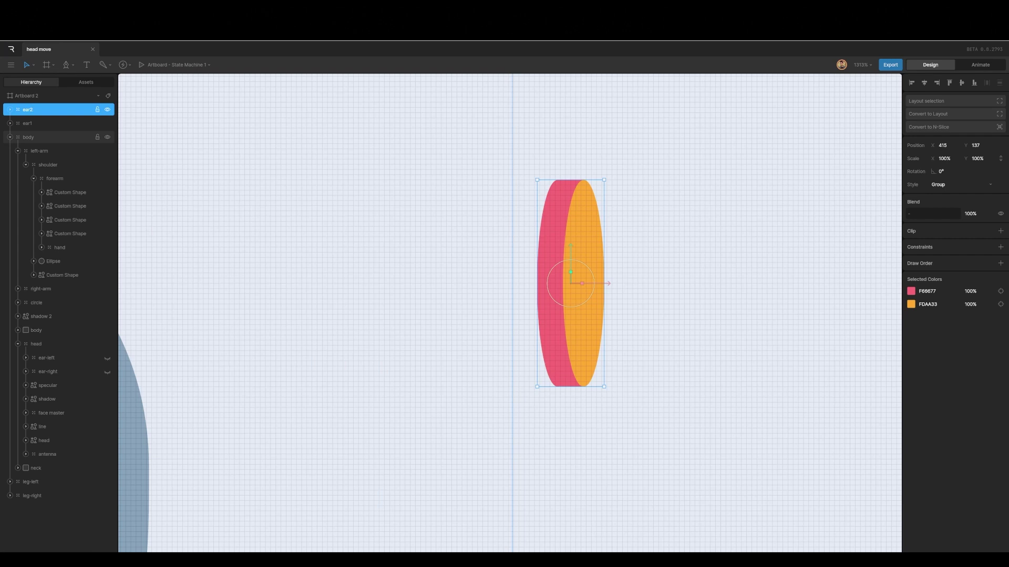
click(693, 245)
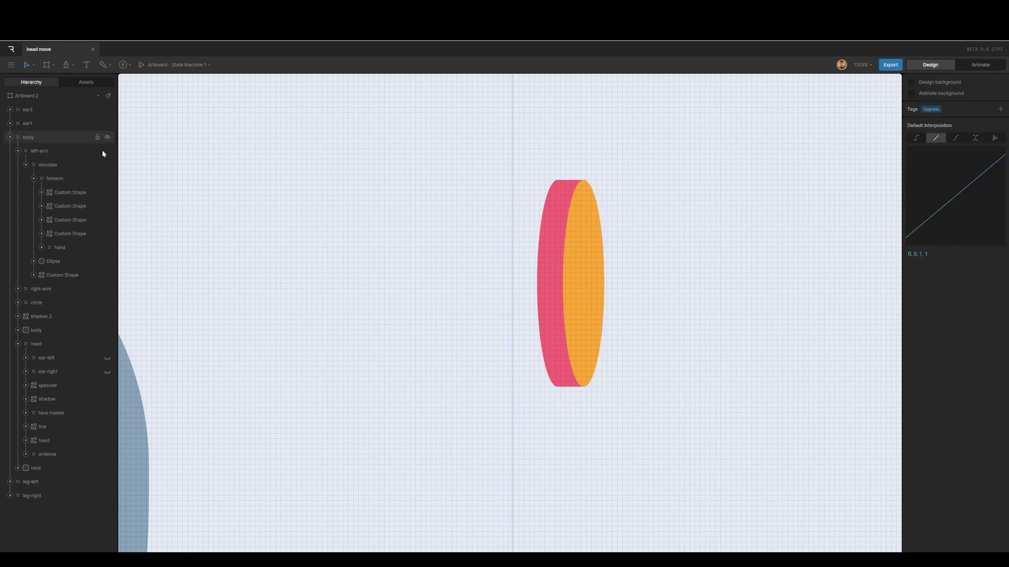
Move ear2 to X position 420 and scale it uniformly to 75%
click(39, 111)
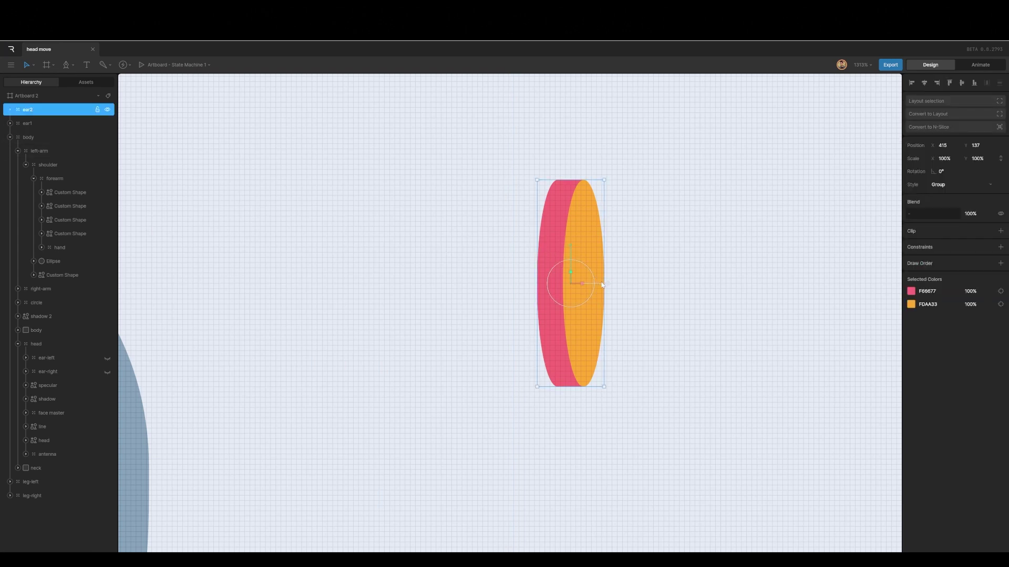
drag(597, 282, 632, 292)
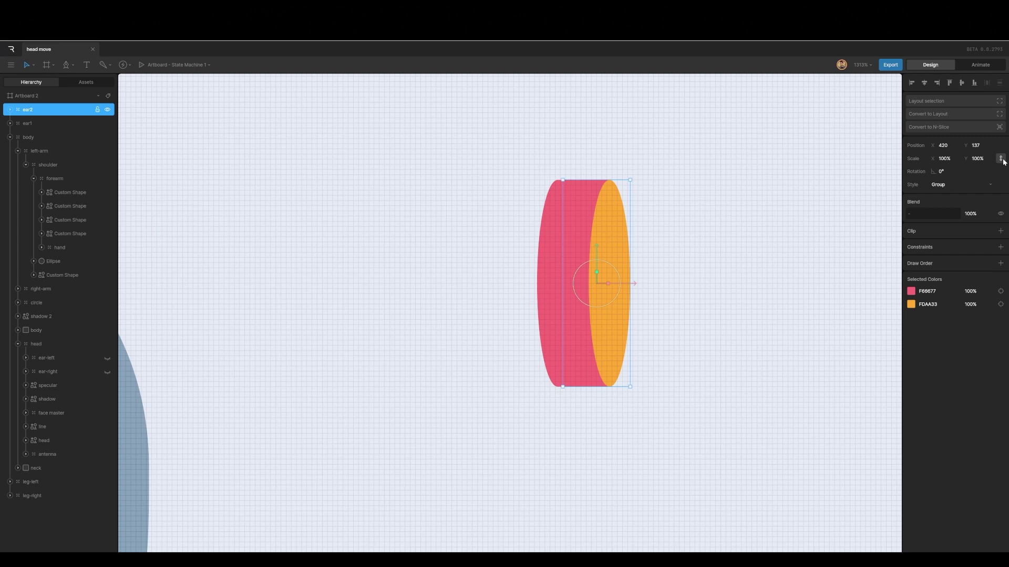
click(948, 162)
text(75)
key(Return)
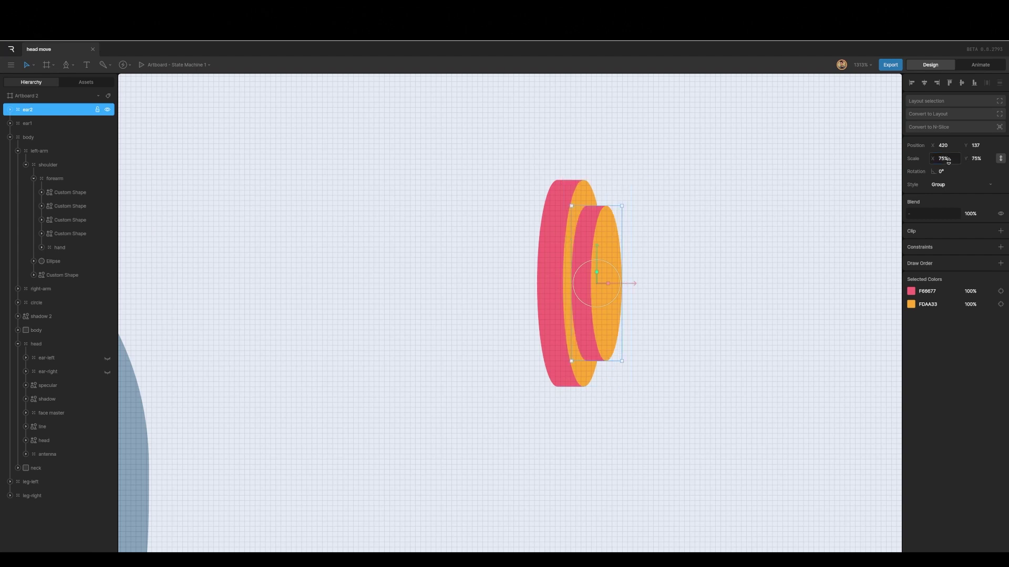
Try to change the scale of the top ellipses in ear1 and ear2 together, and undo it
click(11, 112)
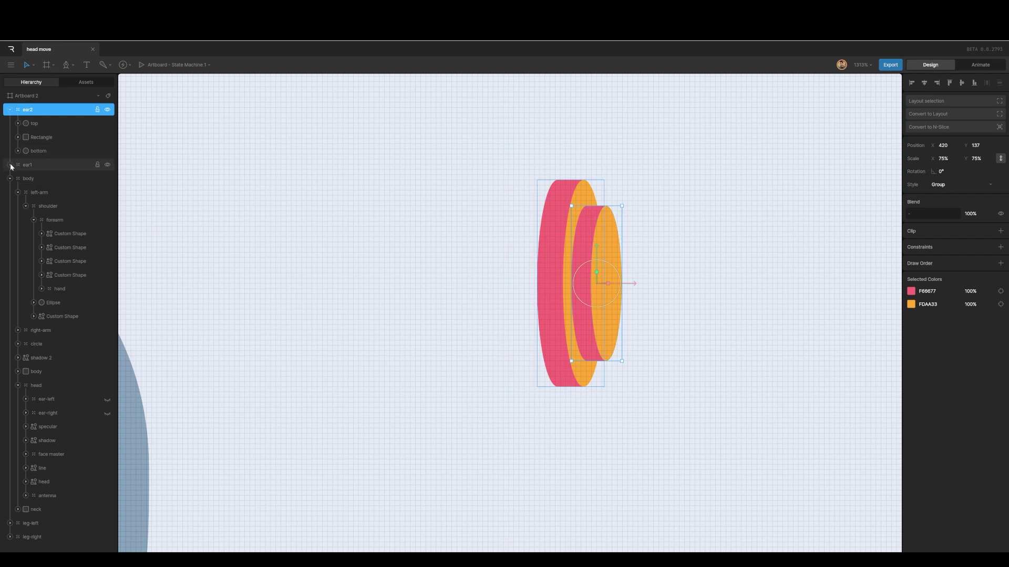
click(12, 167)
click(32, 179)
shift+click(35, 125)
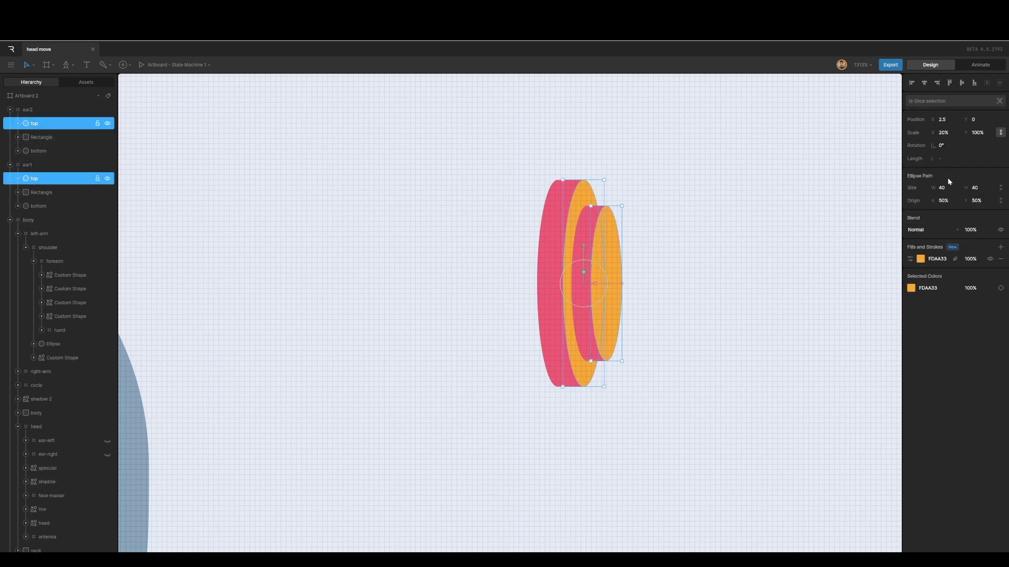
drag(944, 132, 943, 115)
key(ctrl+z)
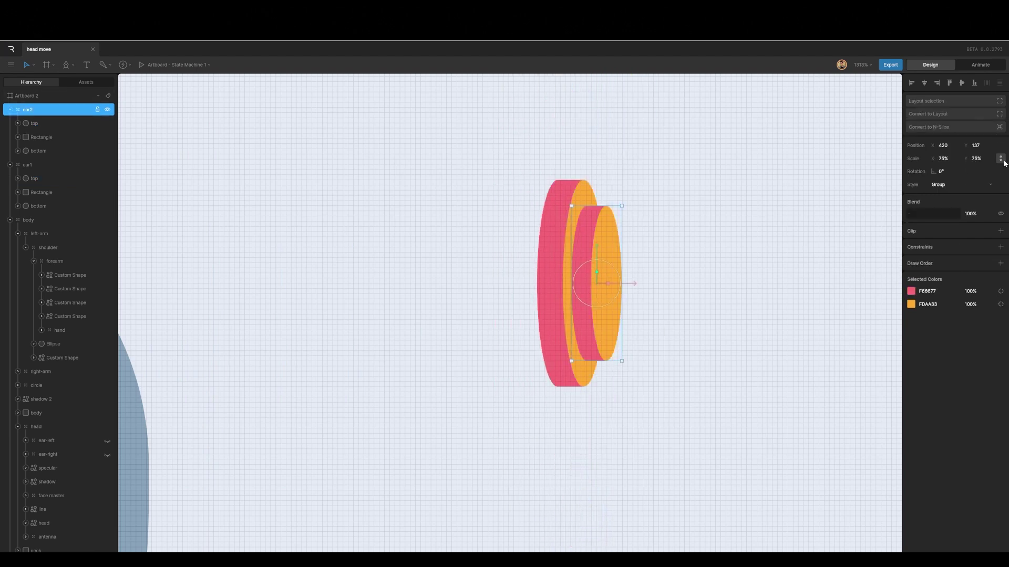
Set the X scale of the top ellipses in both ear groups to 0%
click(38, 123)
shift+click(32, 178)
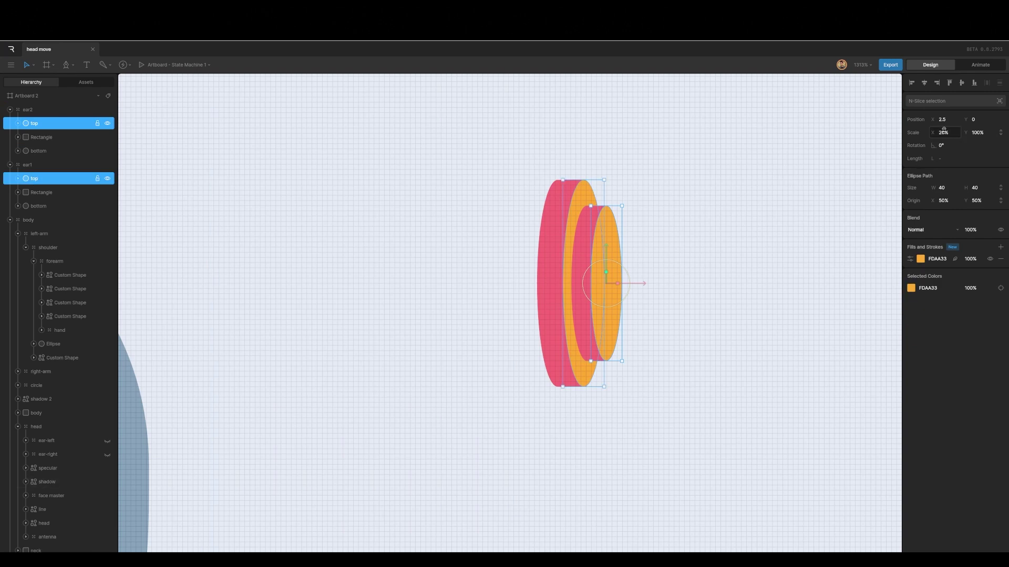
drag(944, 130, 943, 131)
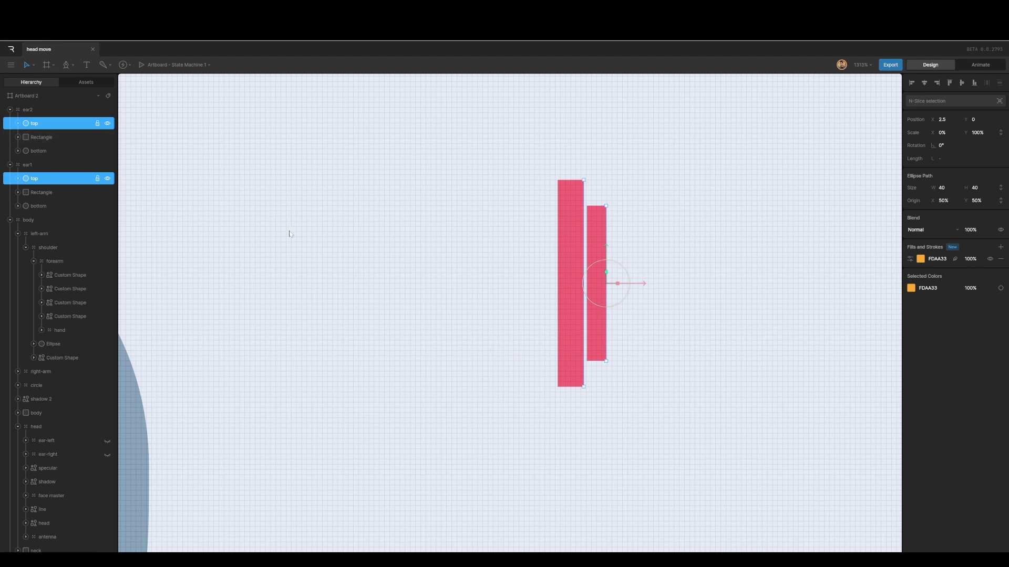
Collapse both ear groups and move ear2 against ear1, to X position 419
click(8, 115)
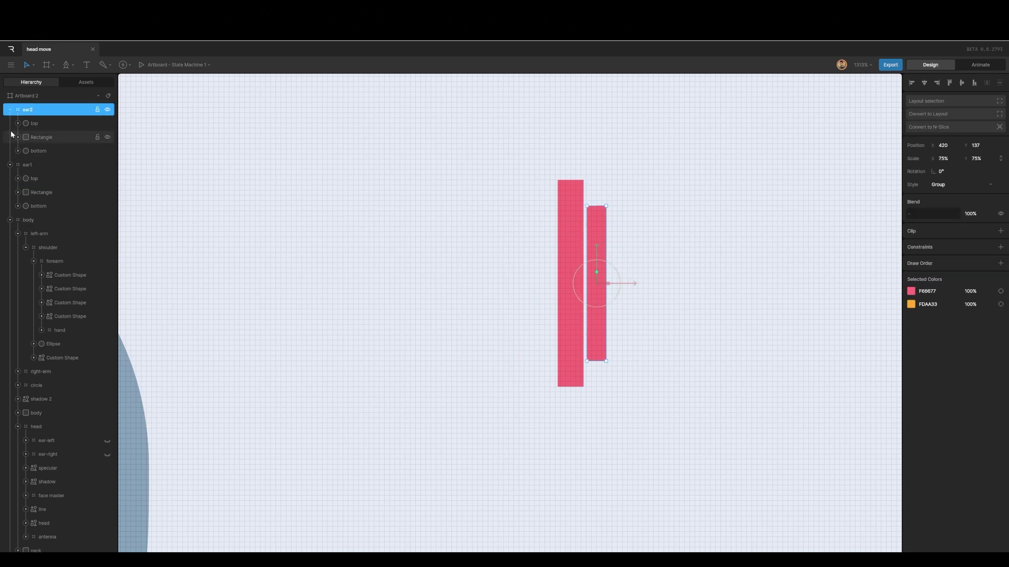
click(10, 165)
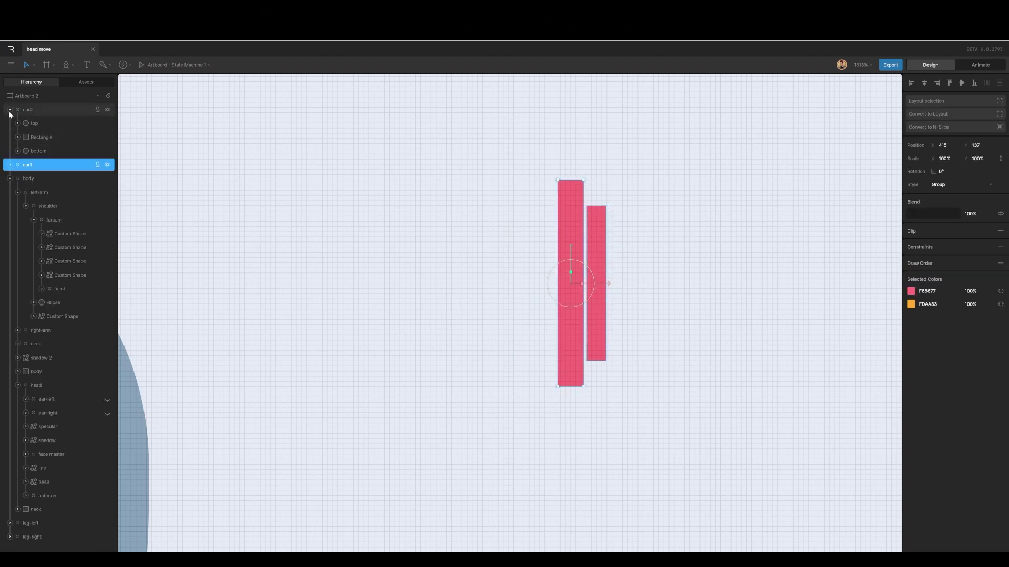
click(10, 110)
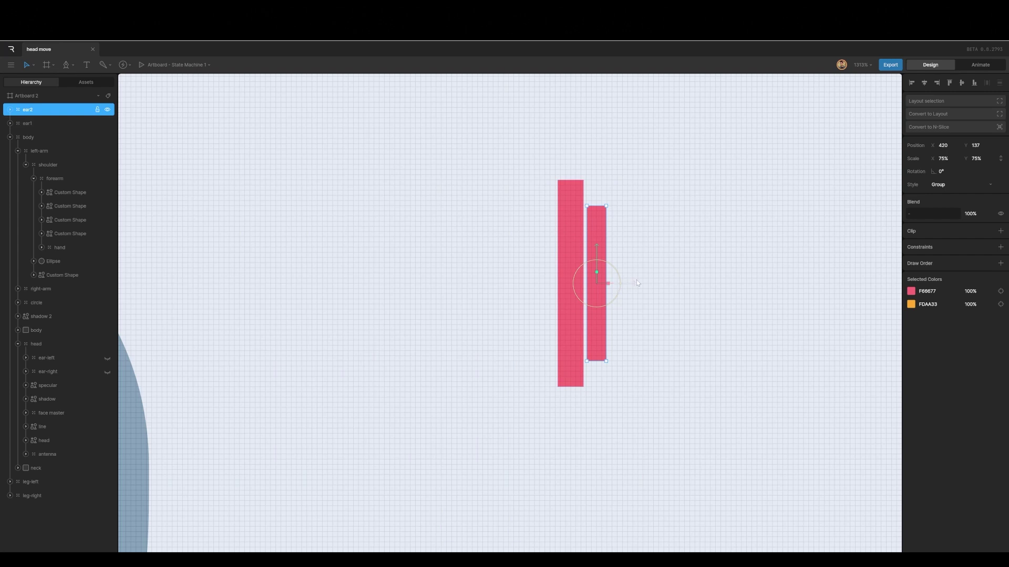
drag(635, 284, 626, 285)
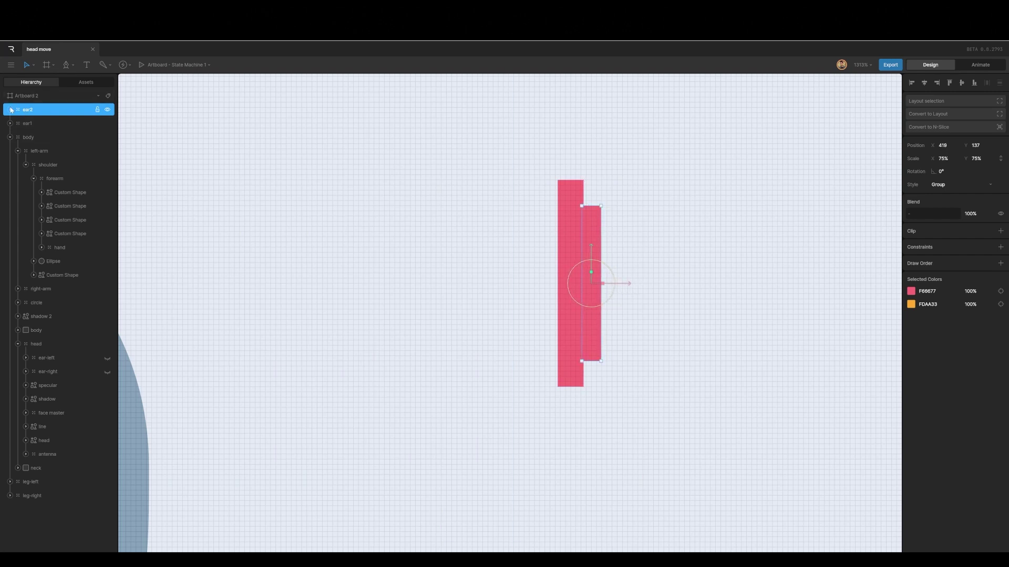
Test the ear by widening both top ellipses' X scale, and set it back to 0%
click(10, 109)
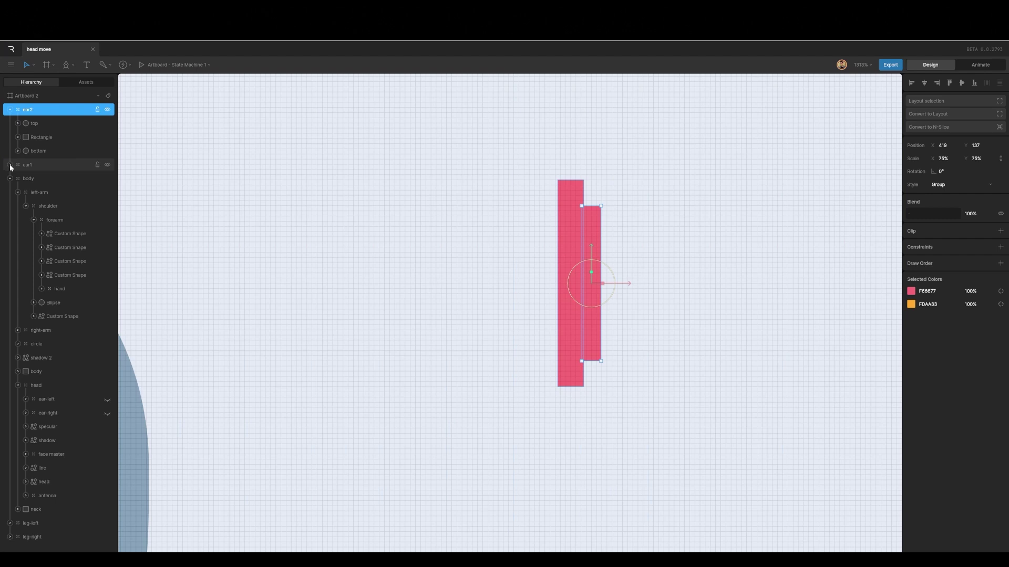
click(10, 165)
click(27, 124)
shift+click(33, 179)
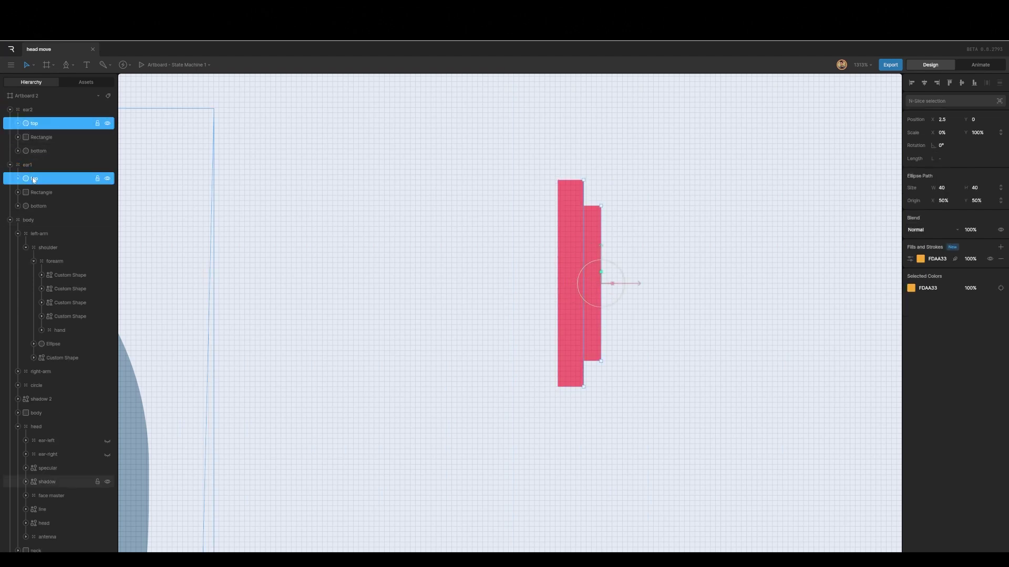
drag(945, 132, 945, 132)
click(945, 132)
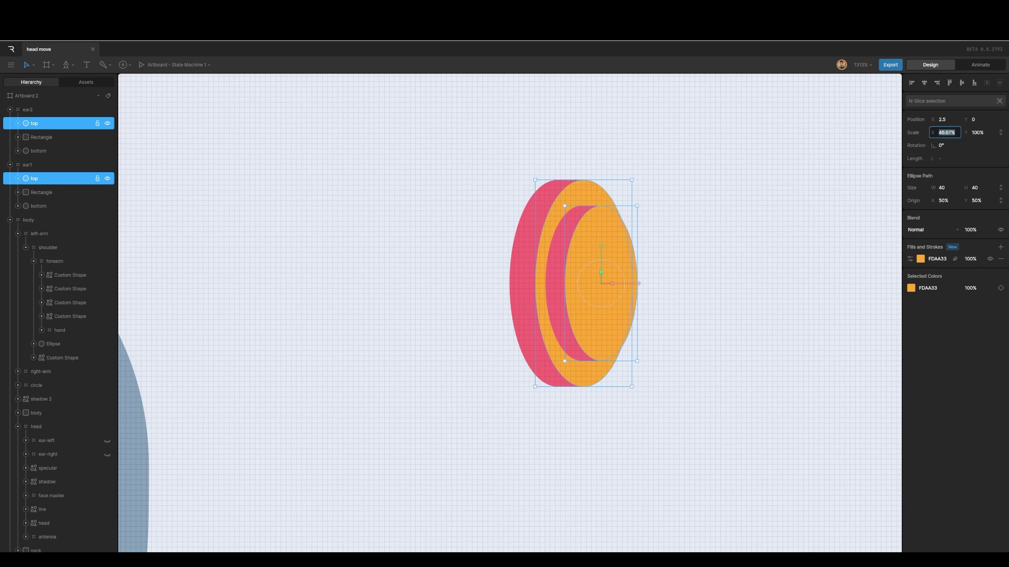
text(0)
key(Return)
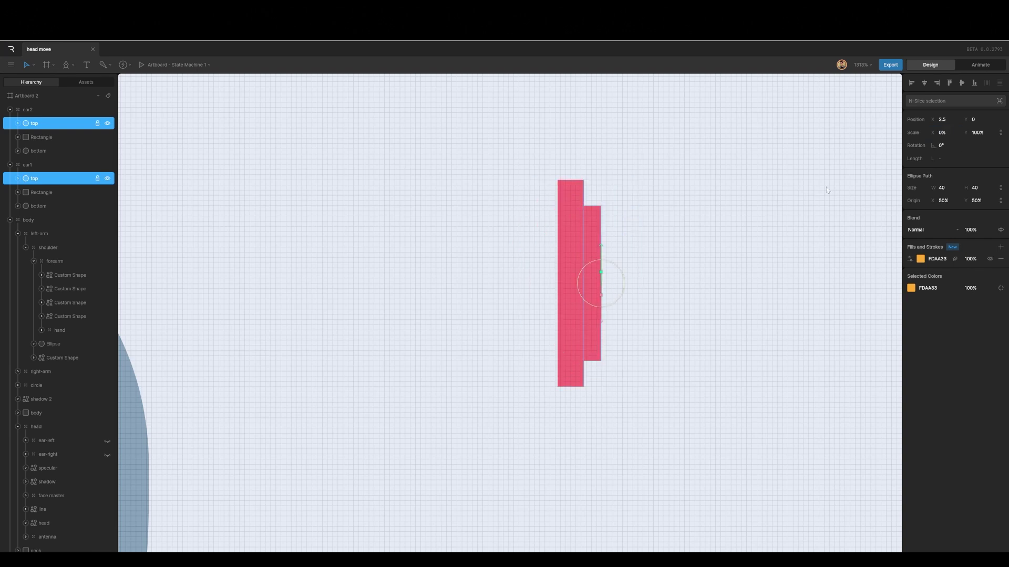
Group ear1 and ear2 together and name the new group right ear
click(10, 110)
click(10, 123)
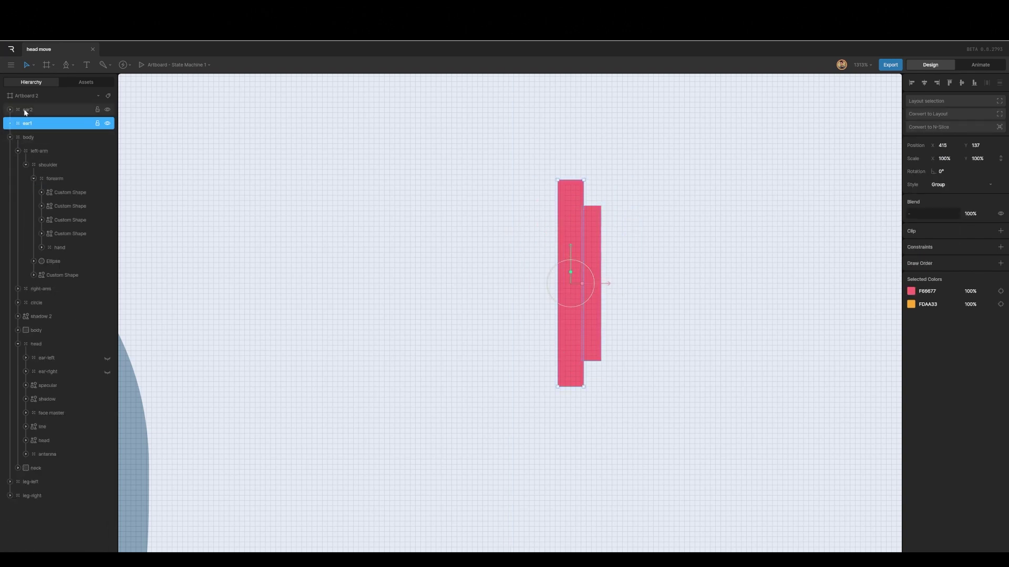
shift+click(26, 110)
key(ctrl+g)
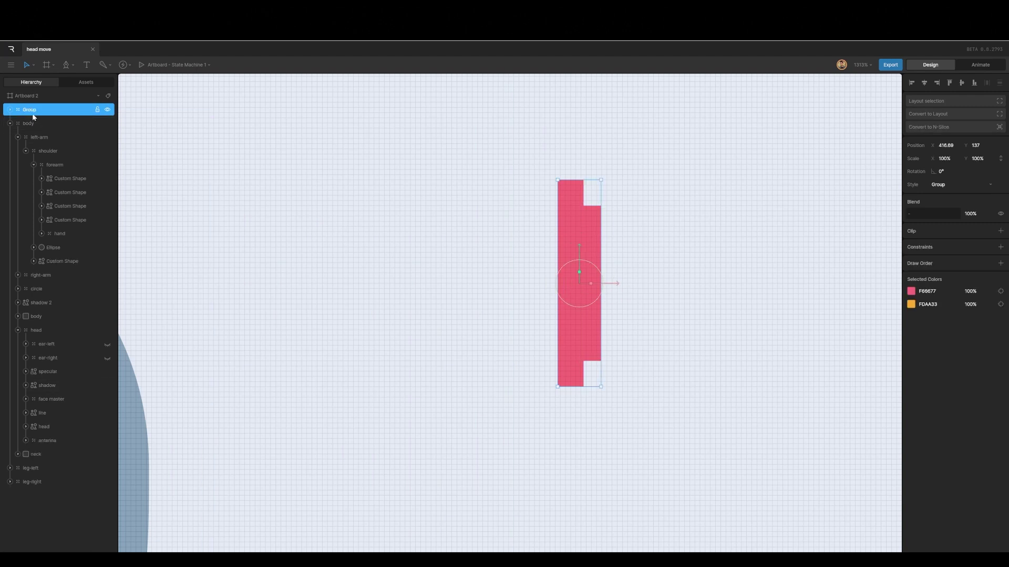
double_click(41, 115)
text(e)
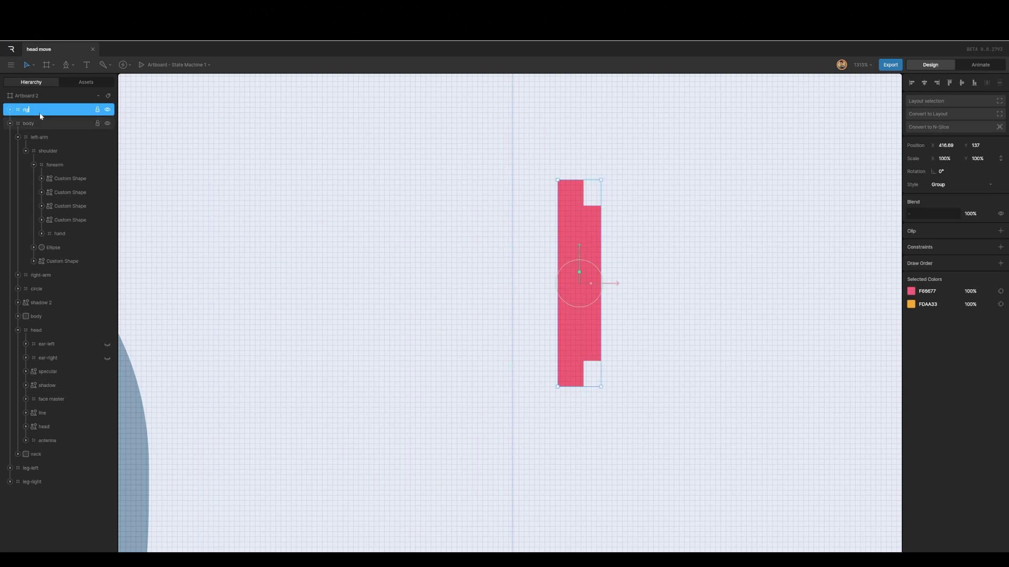
text(ight ear)
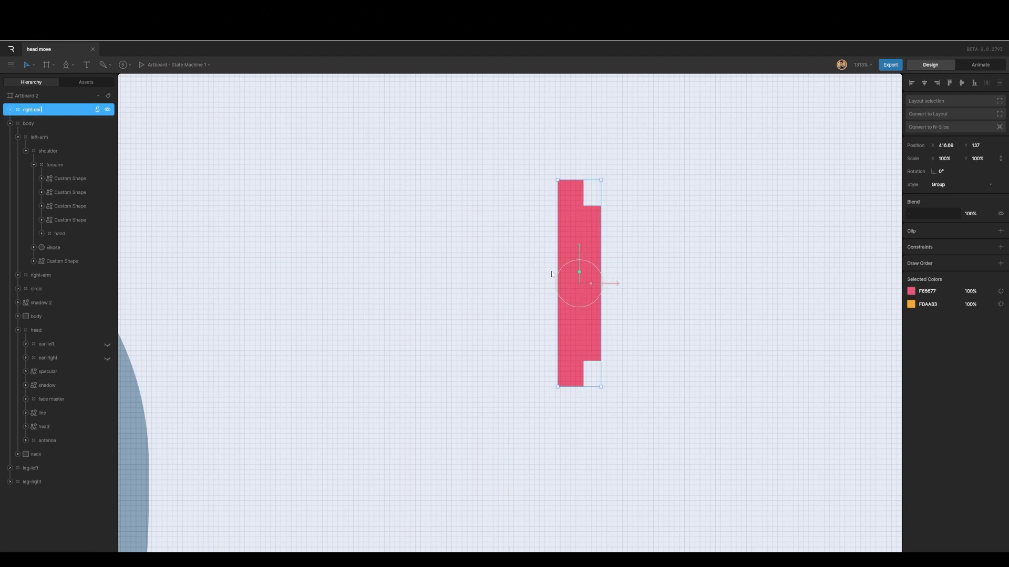
click(547, 277)
scroll(547, 278, down, 5)
scroll(547, 278, down, 1)
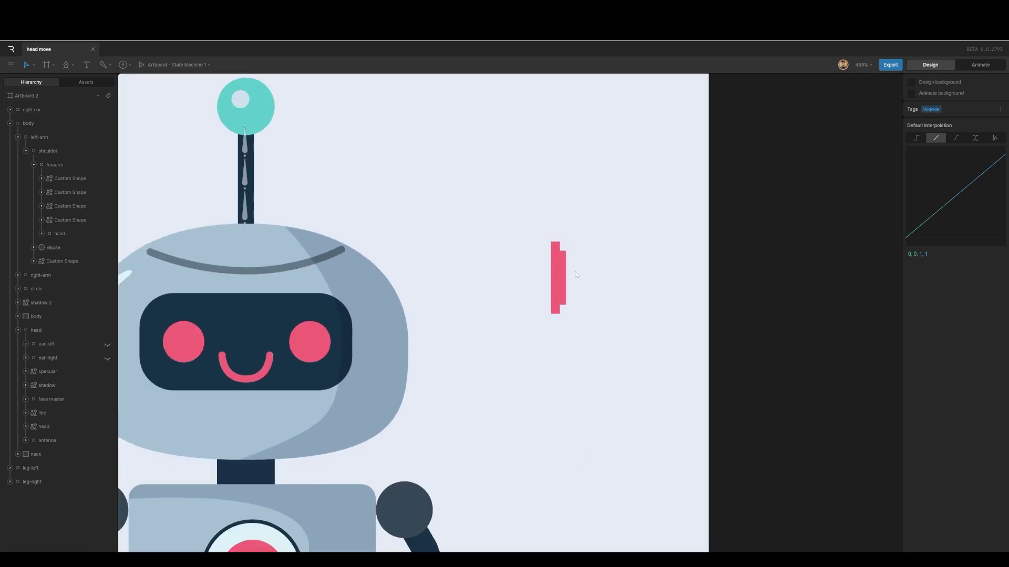
Move the right ear group against the side of the head at position 337.5, 177 and nest it inside the head group
click(558, 275)
drag(597, 284, 453, 284)
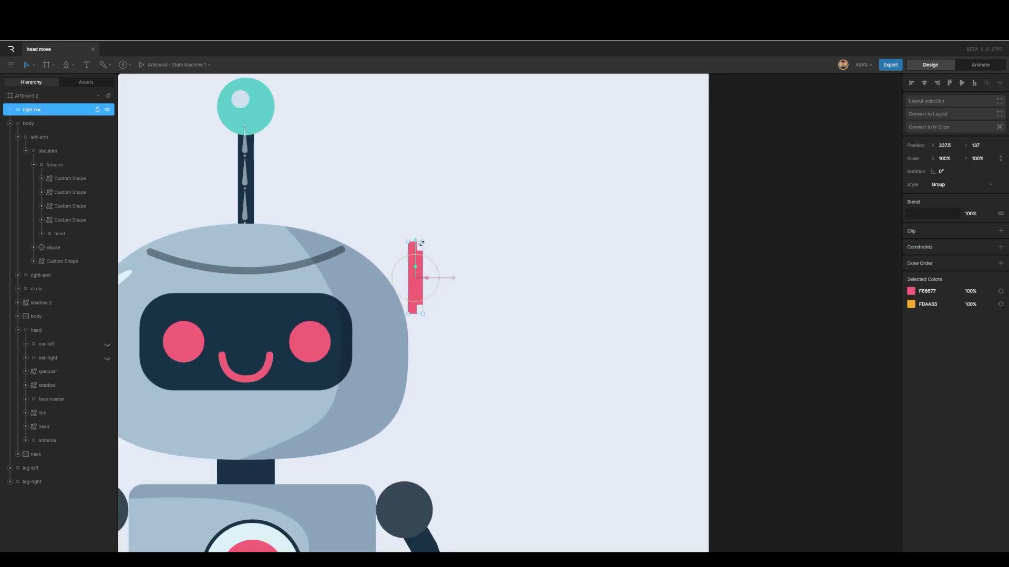
drag(411, 252, 411, 324)
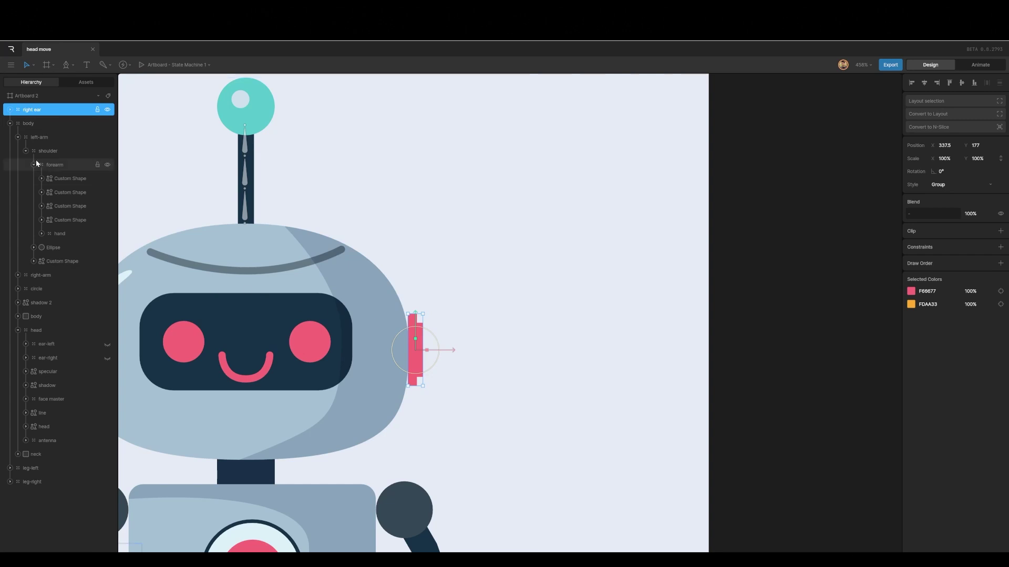
drag(416, 328, 416, 329)
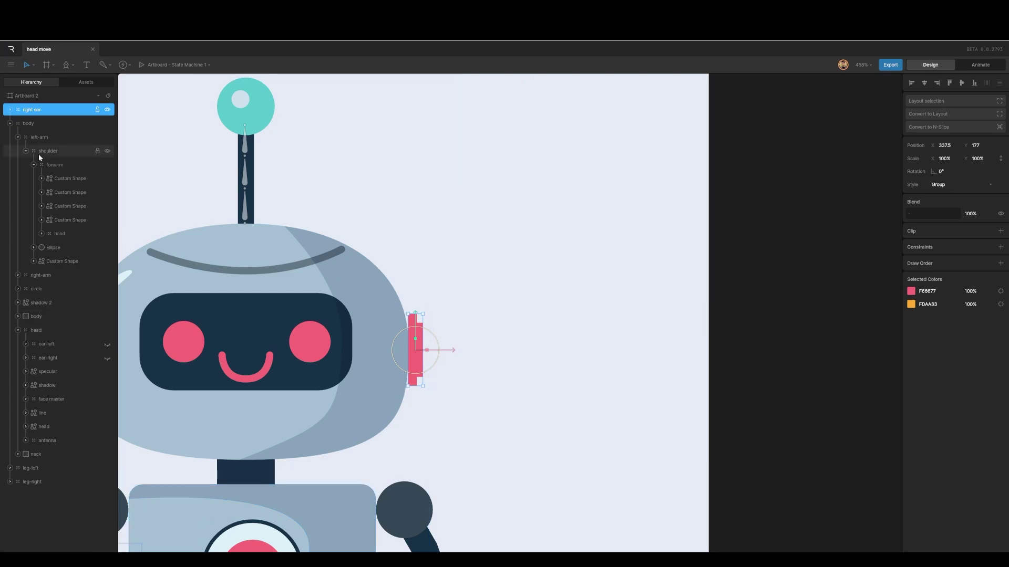
drag(42, 109, 37, 341)
Delete the old hidden ear-left and ear-right groups from the head group
click(46, 346)
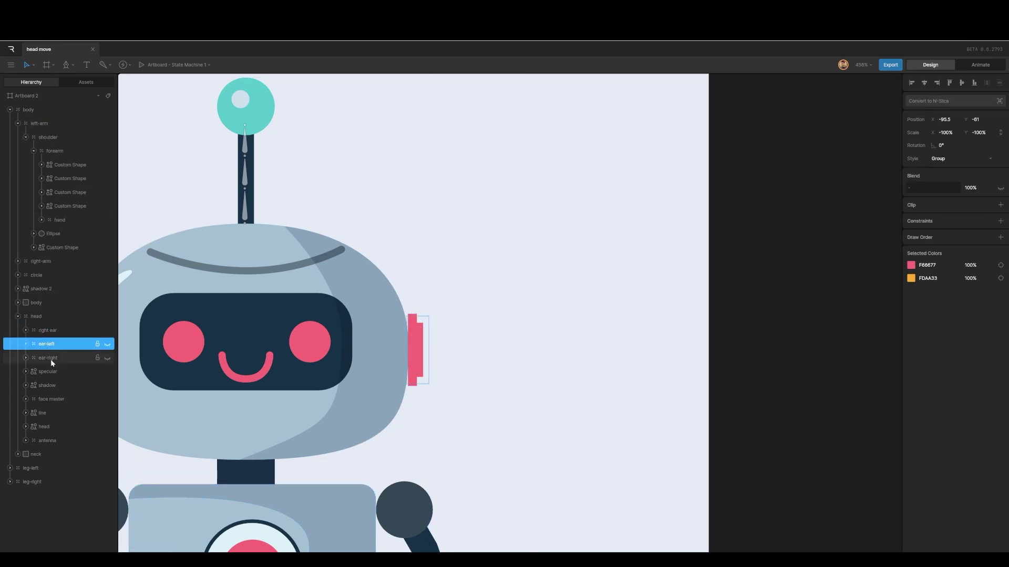
shift+click(50, 360)
key(ctrl+g)
Duplicate the right ear group inside the head group and name the copy left ear
click(50, 332)
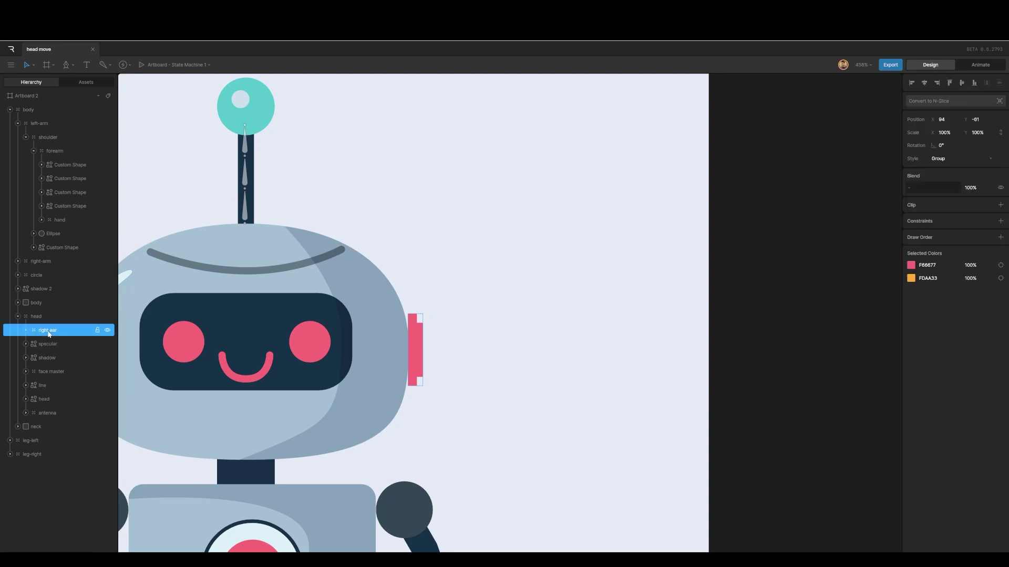
double_click(51, 331)
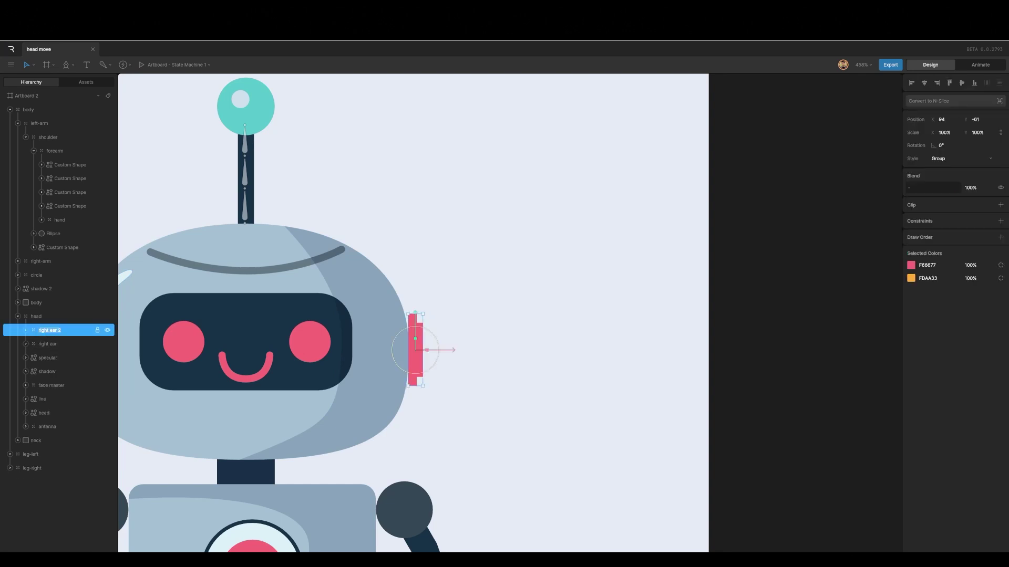
text(left ear)
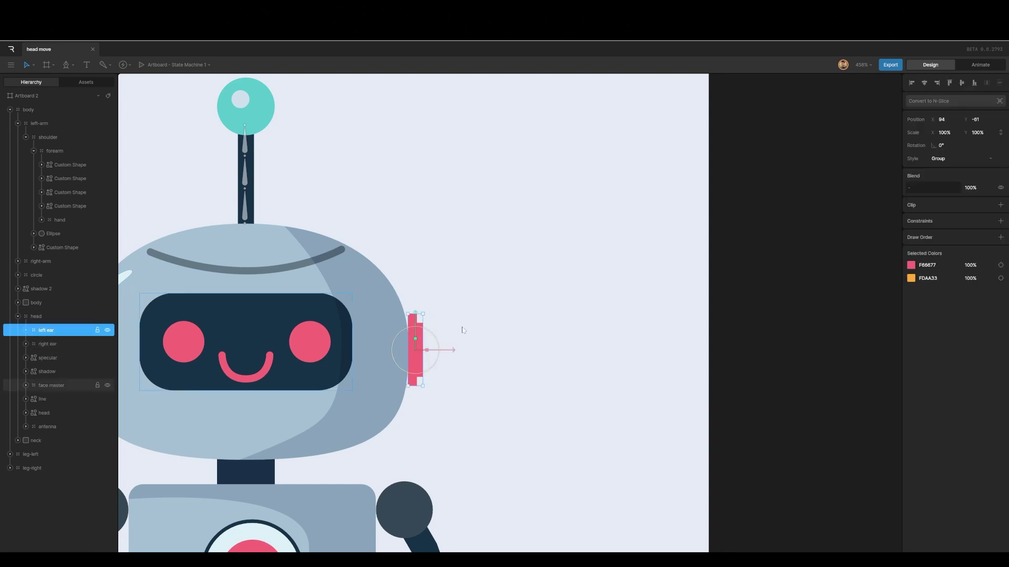
click(450, 323)
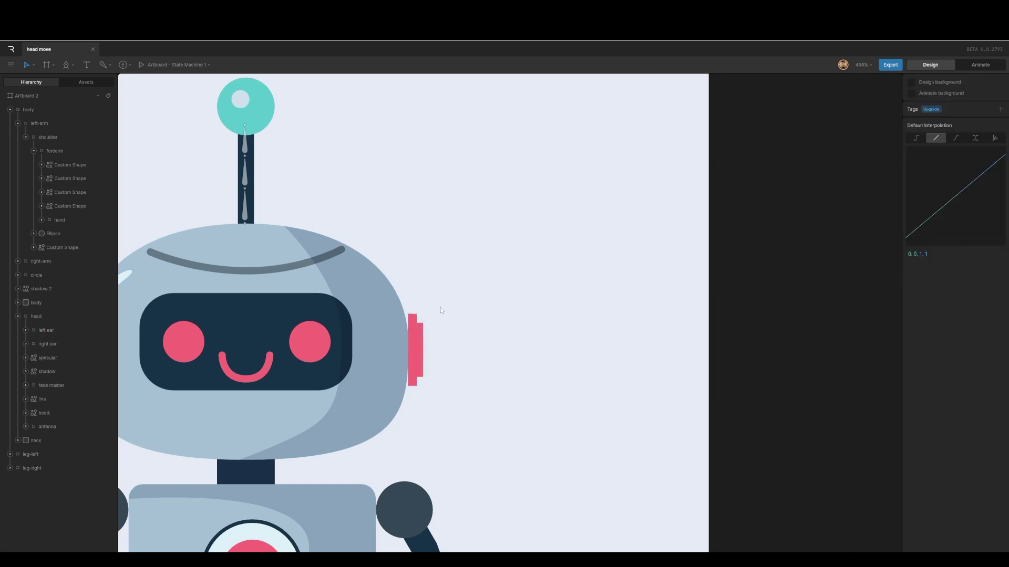
Place the left ear on the opposite side of the head at X position -94 and mirror it with an X scale of -100%
click(22, 97)
key(f)
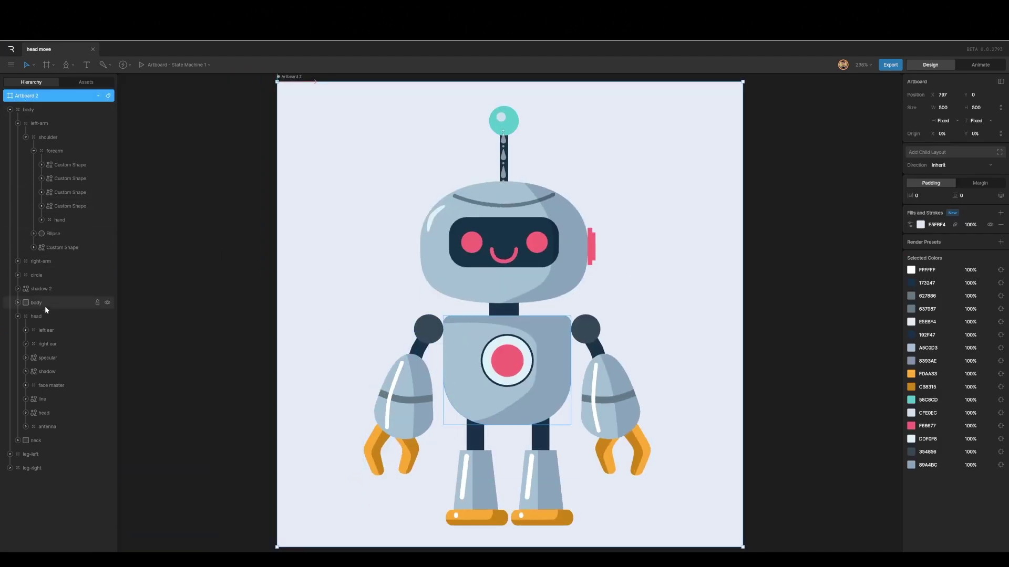
ctrl+click(591, 251)
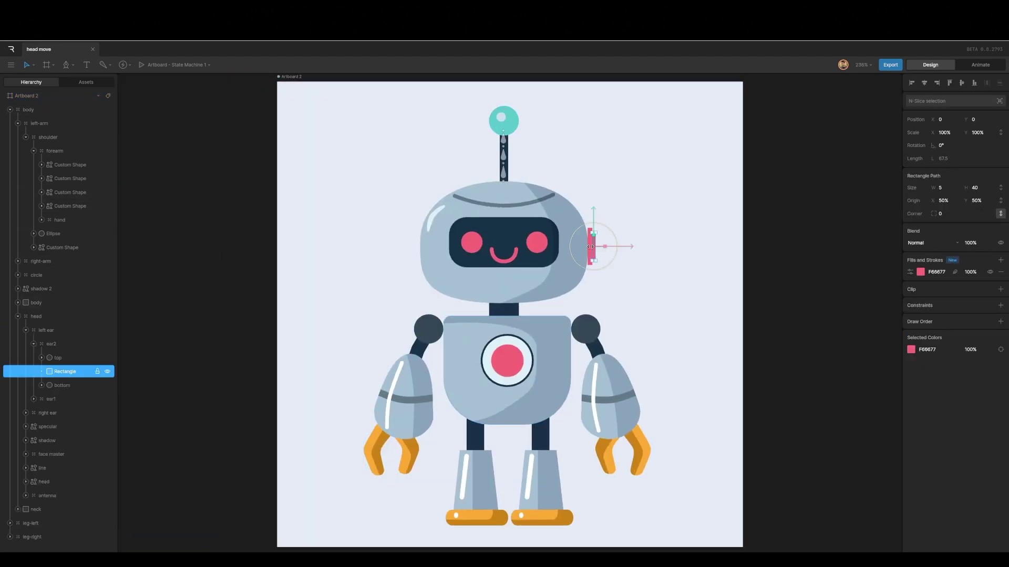
click(43, 329)
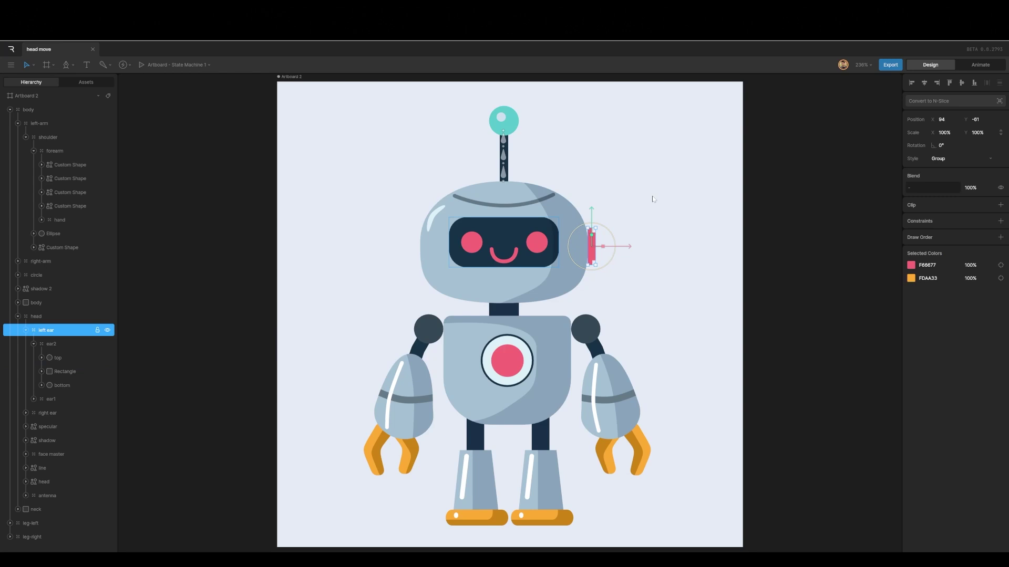
drag(628, 251, 449, 251)
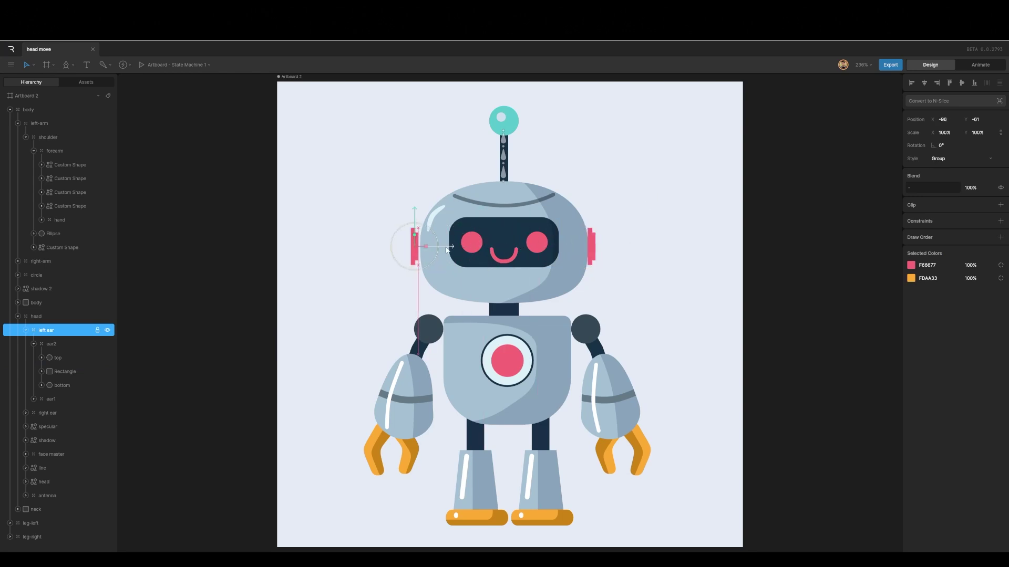
click(944, 132)
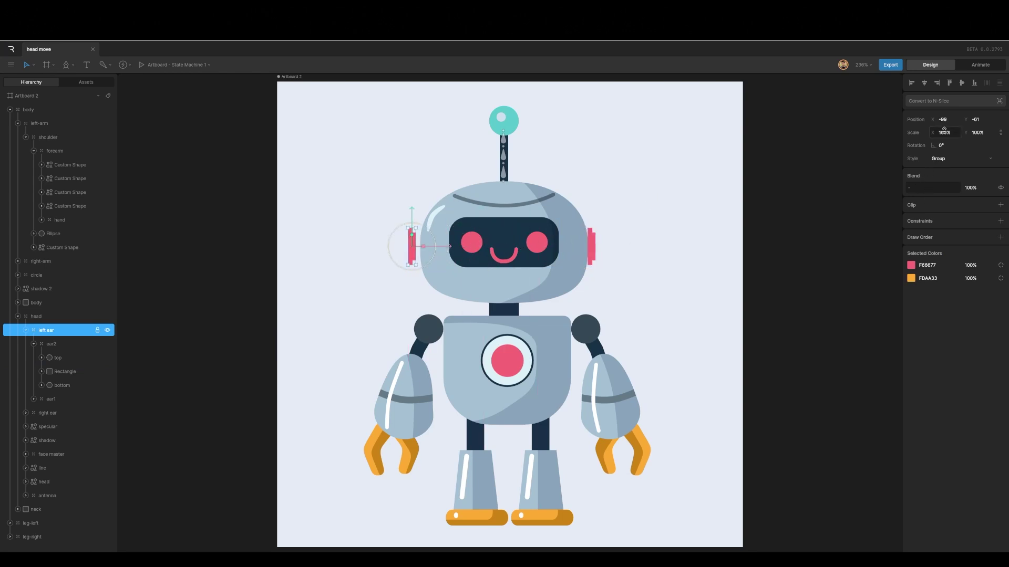
text(-100)
key(Return)
drag(373, 246, 379, 245)
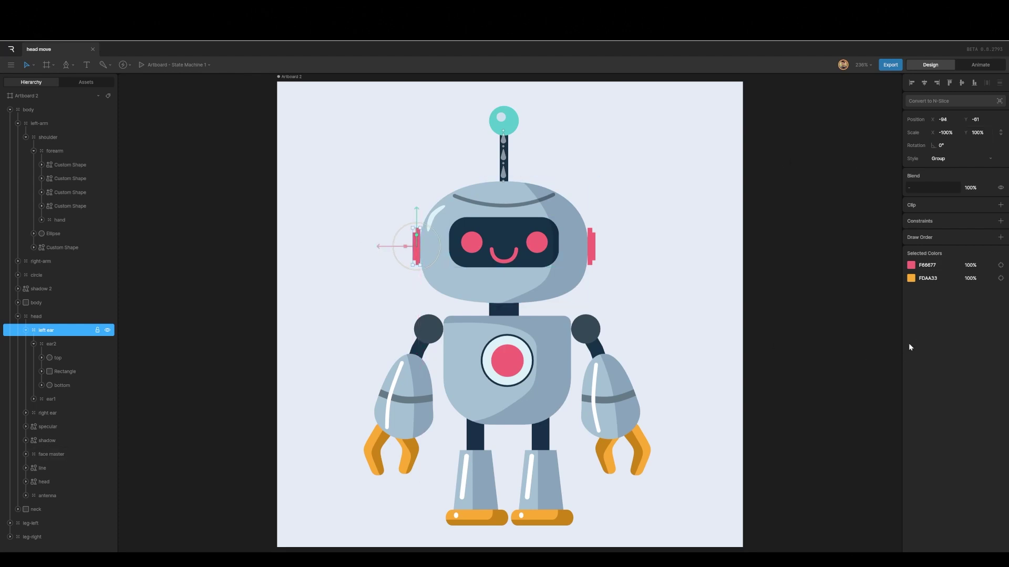
Switch to animating and key the face master group's X position and X scale at frame 30 of the rotate horizontally timeline
key(Tab)
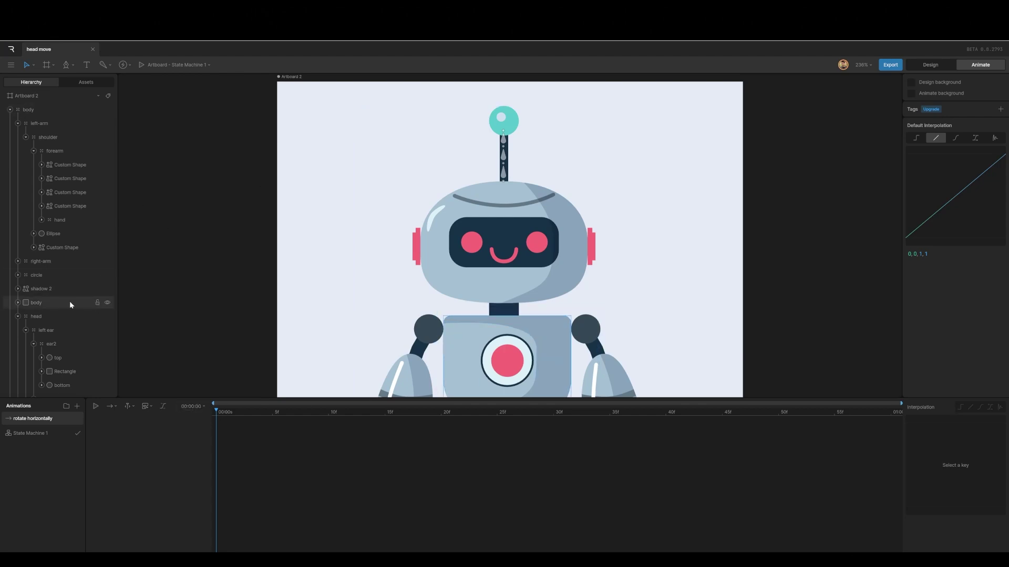
scroll(84, 305, down, 3)
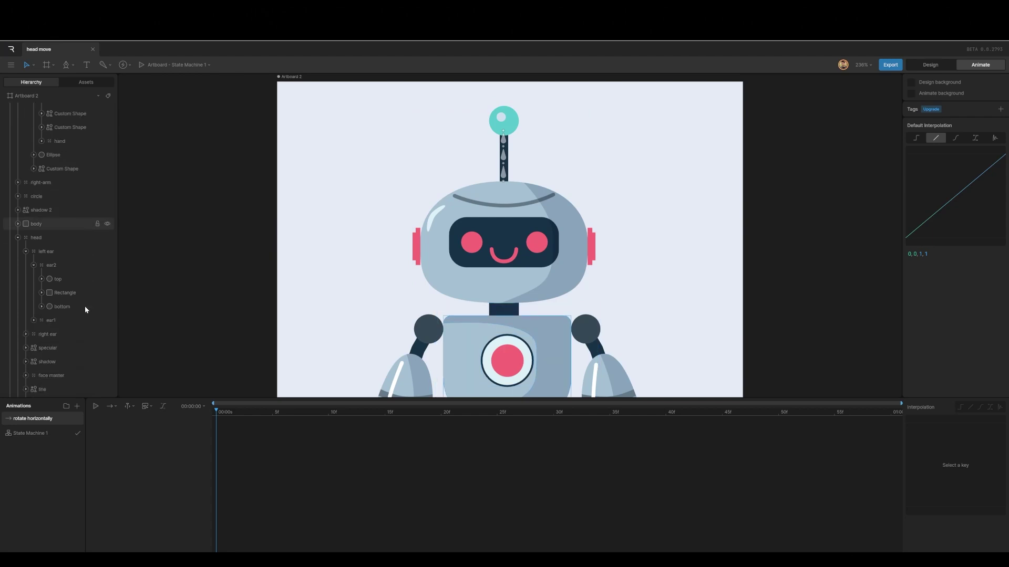
scroll(83, 306, up, 3)
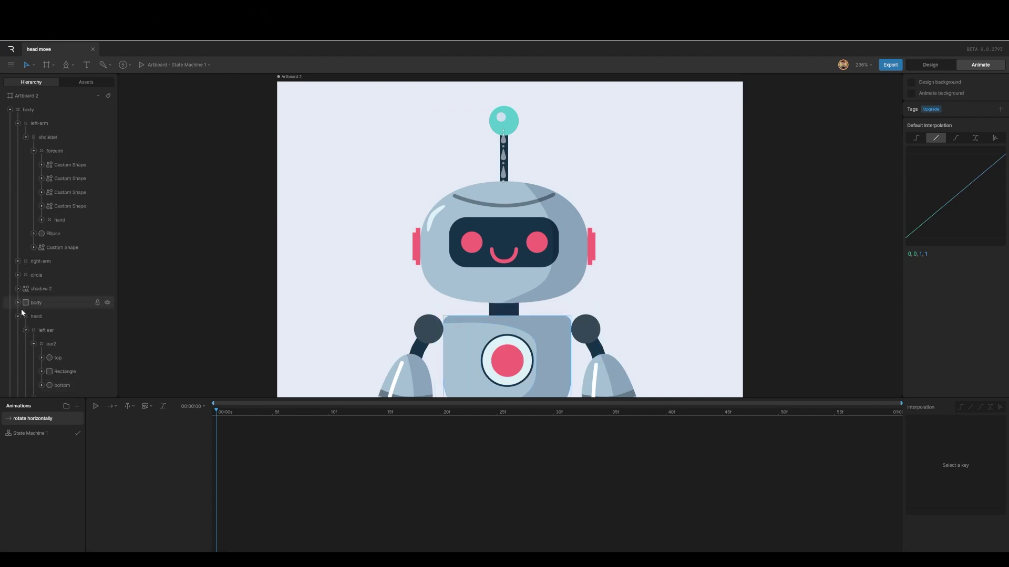
click(18, 124)
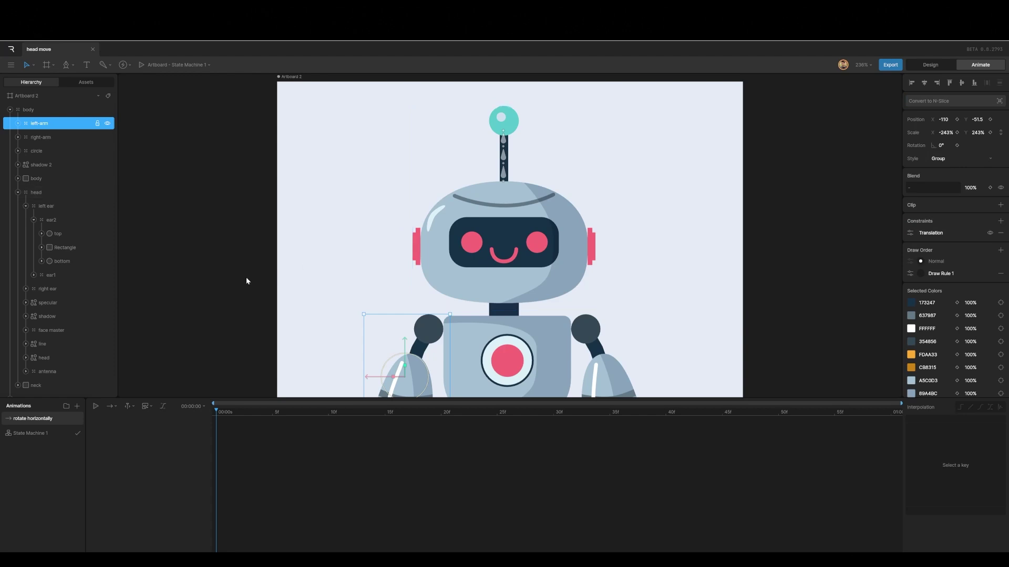
click(53, 330)
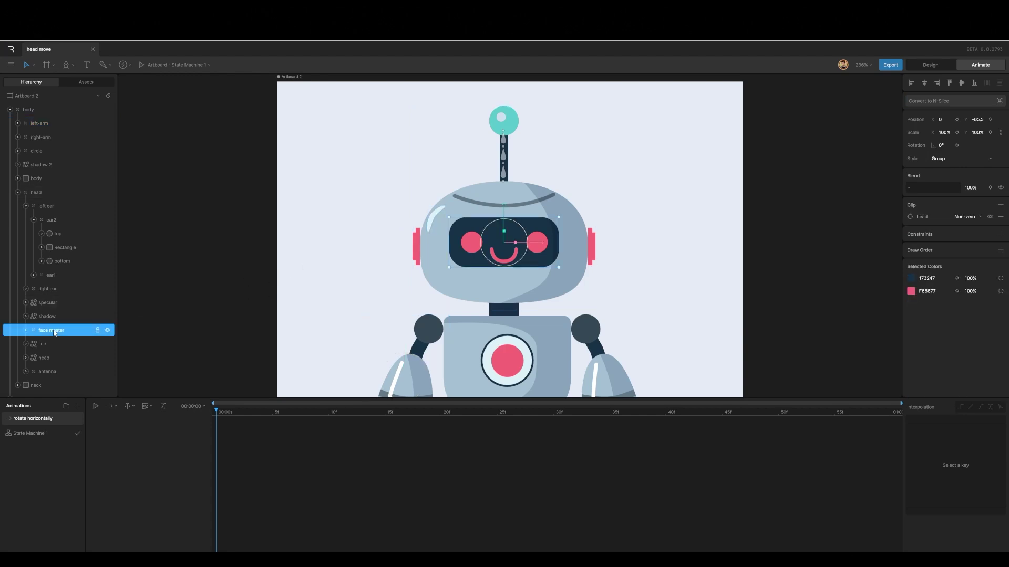
drag(215, 411, 550, 432)
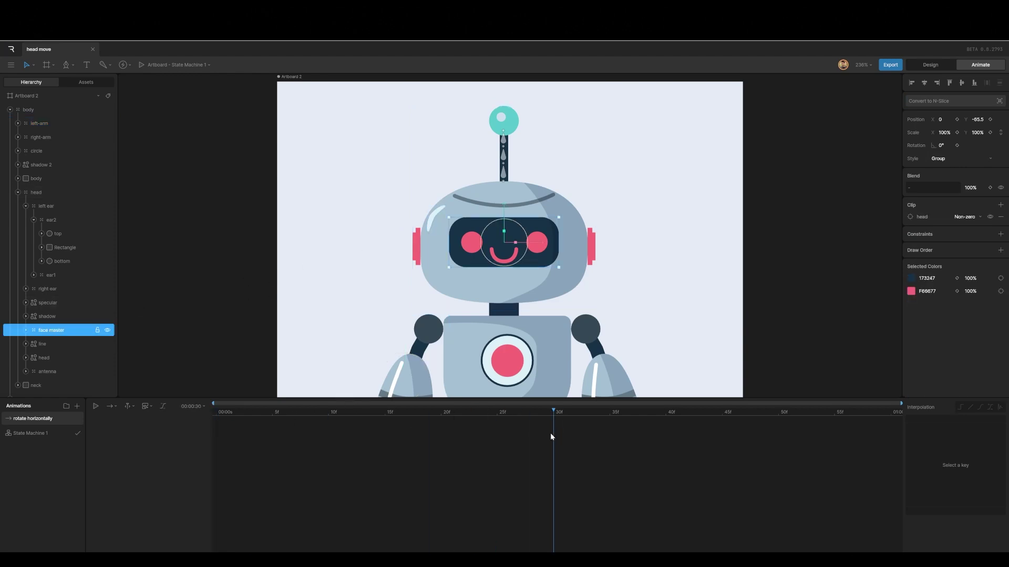
click(957, 121)
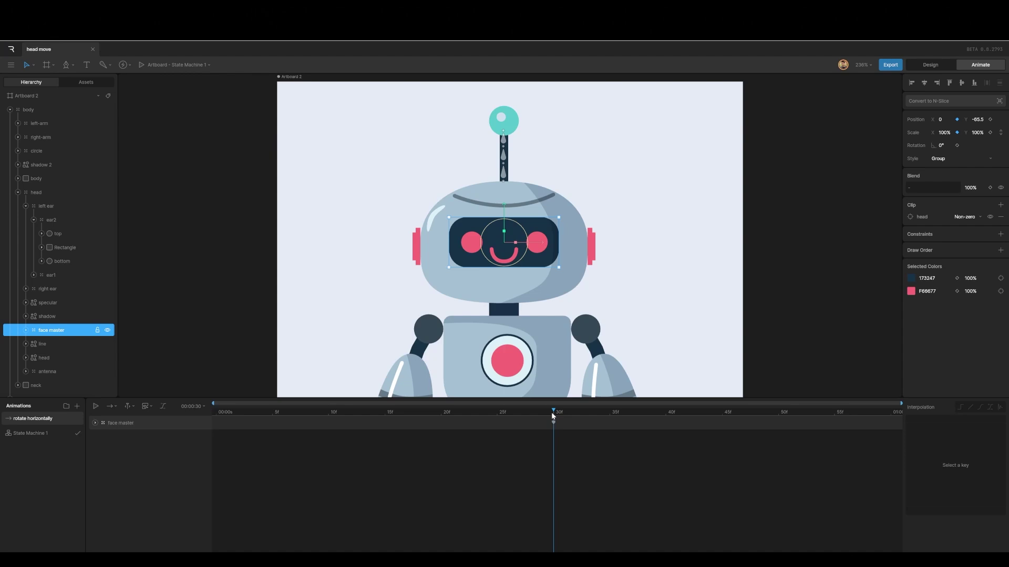
At frame 0, key the face master's X position at -88 and its X scale at 60%
drag(553, 411, 205, 425)
drag(929, 124, 885, 154)
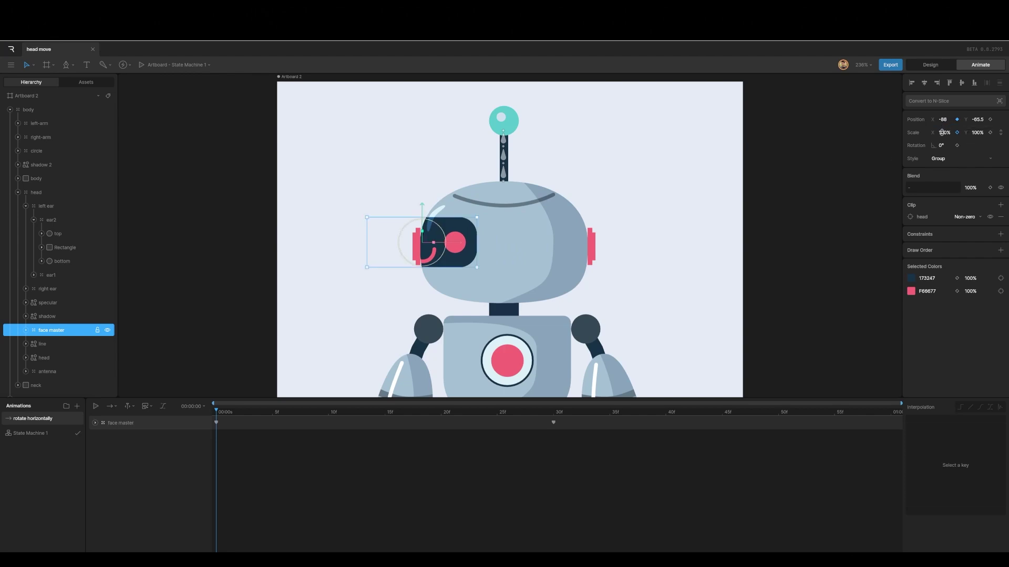
click(943, 132)
text(60)
key(Return)
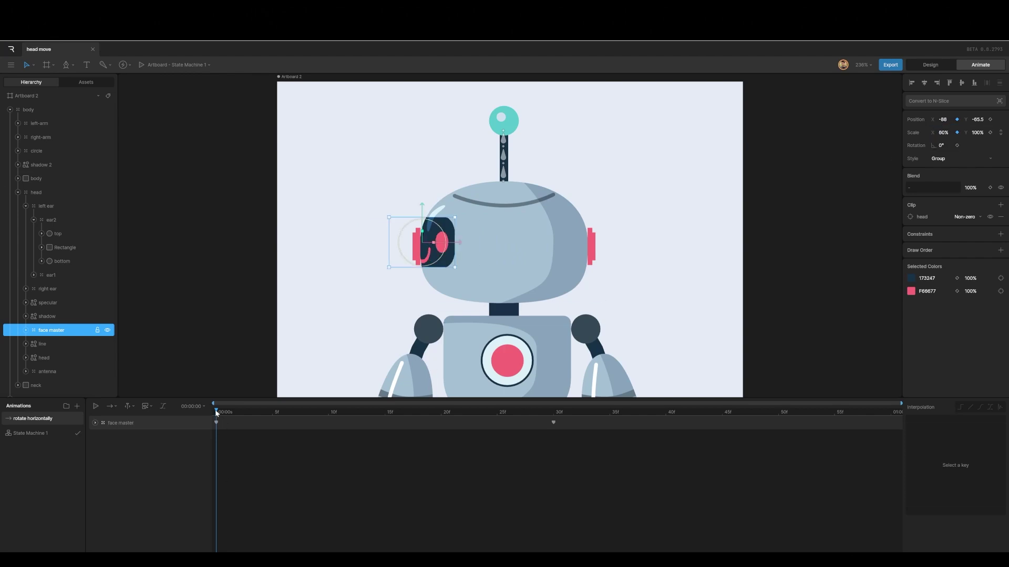
At the 1-second mark, key the face master's X position at 91 and its X scale at 60%
drag(215, 409, 900, 433)
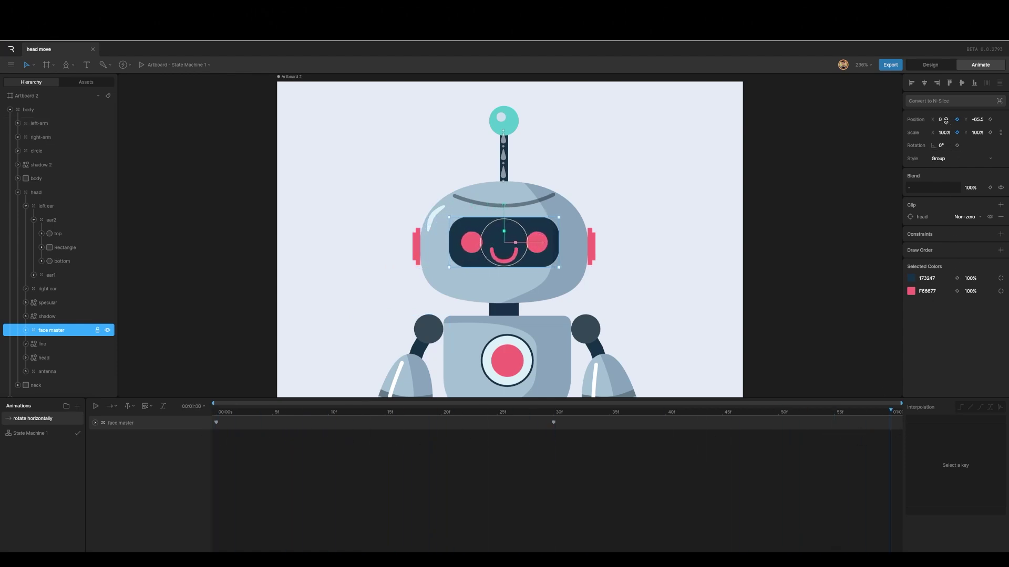
drag(941, 120, 968, 101)
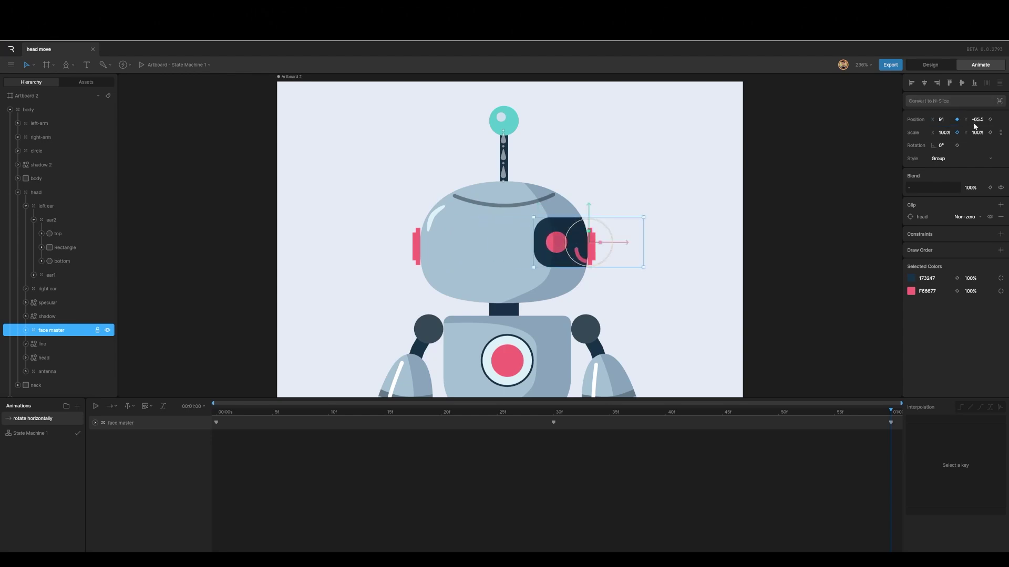
click(944, 133)
text(60)
key(Return)
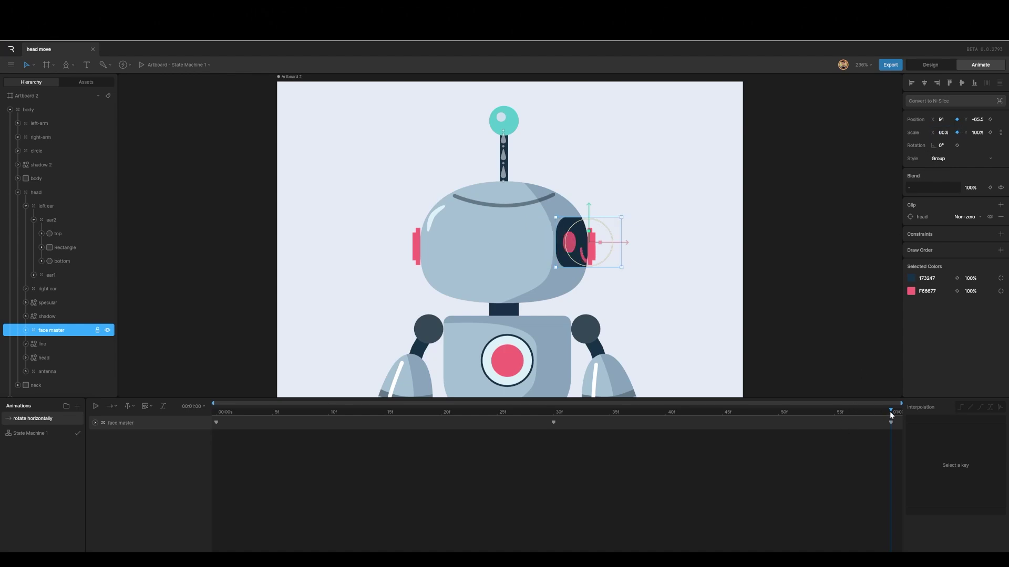
Play back the rotate horizontally animation to check the face movement from side to side
key(space)
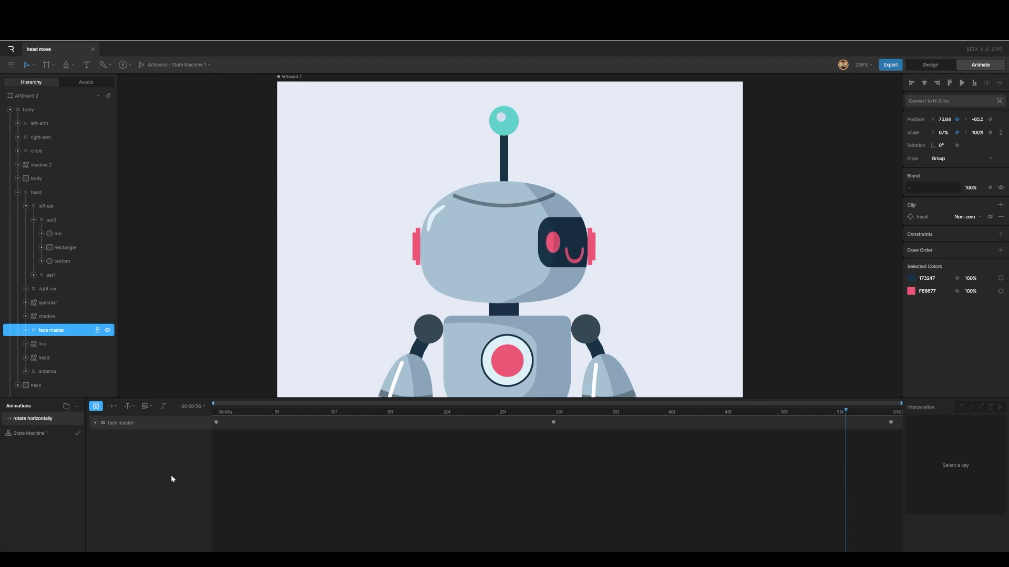
key(space)
key(space)
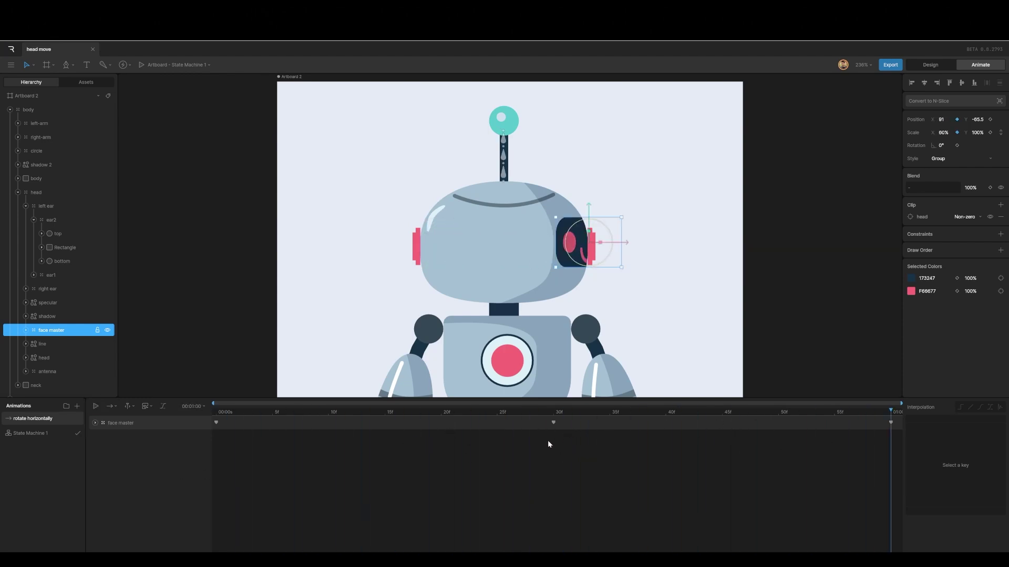
key(space)
key(space)
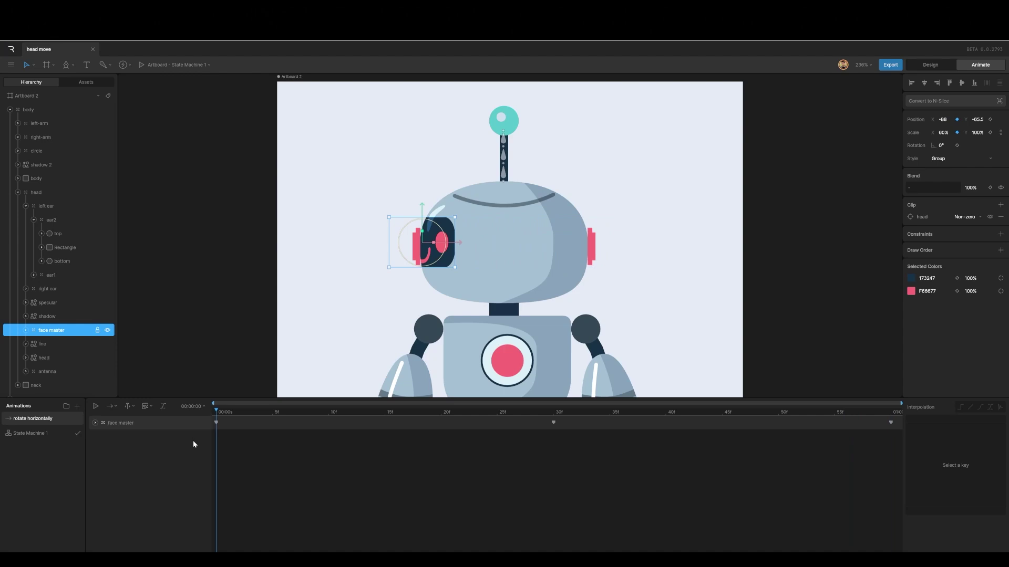
Add a draw order rule to the left ear group and set its draw order to below target
click(23, 206)
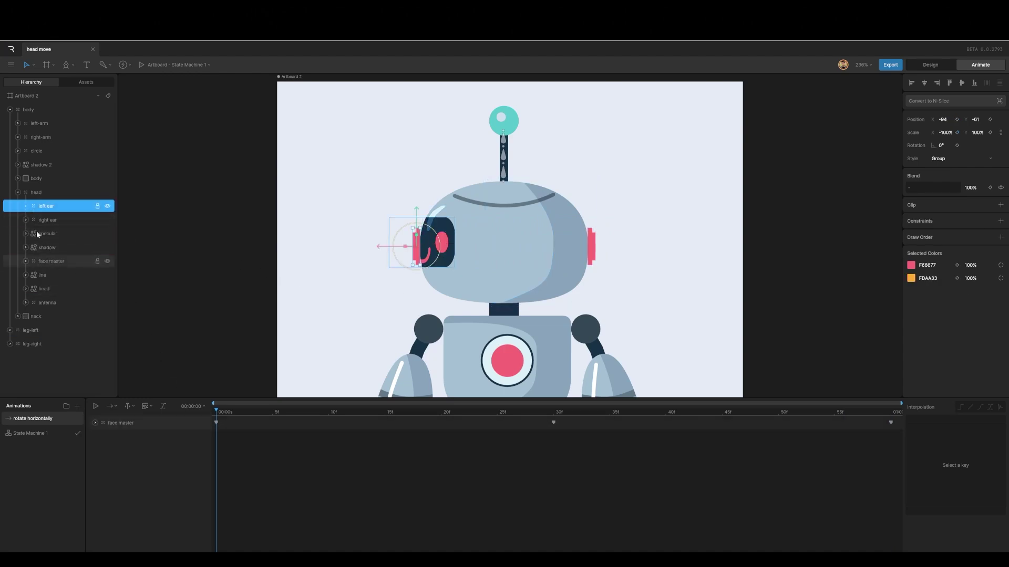
click(1000, 240)
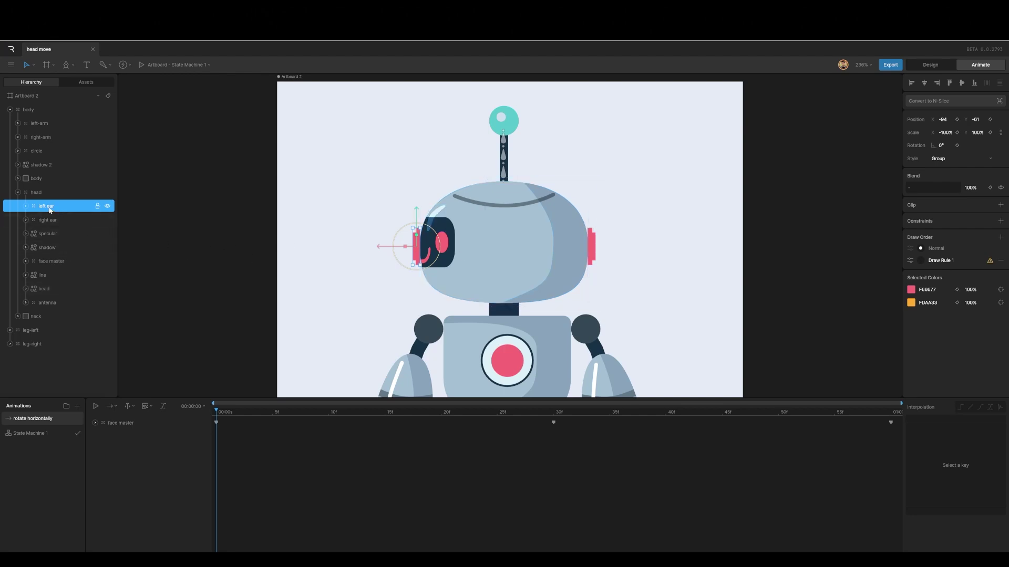
click(910, 261)
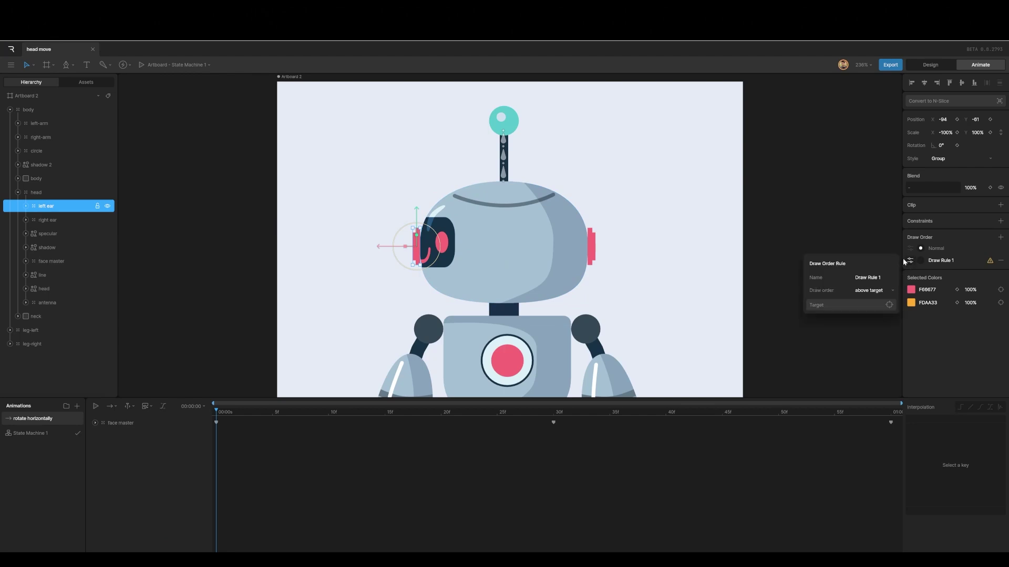
click(890, 292)
click(879, 302)
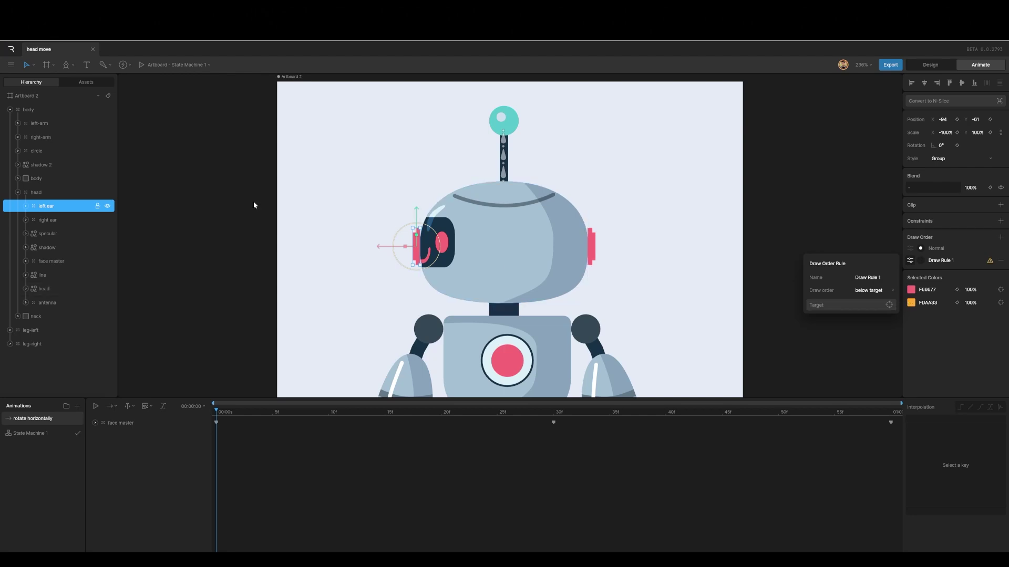
click(38, 290)
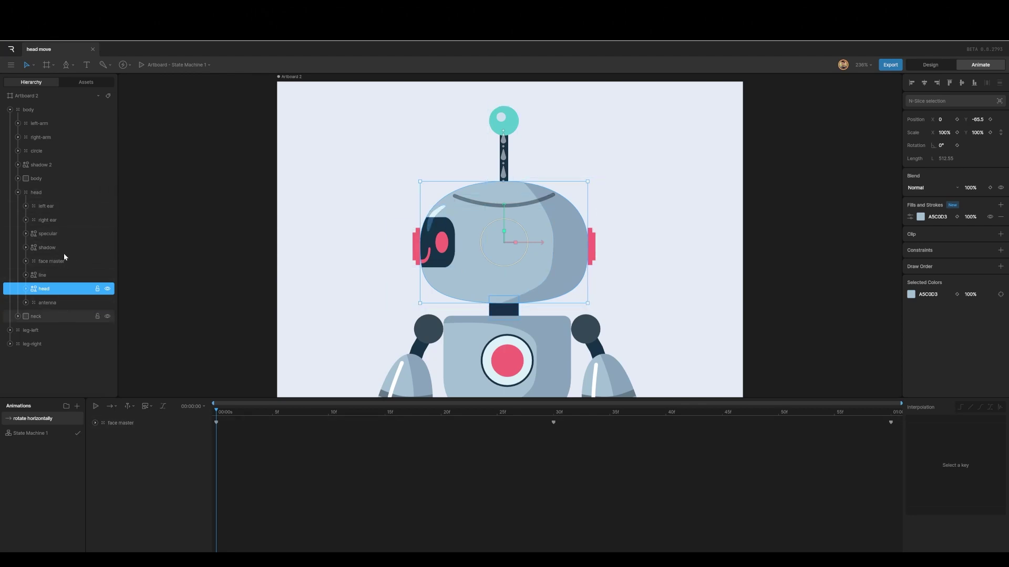
click(418, 236)
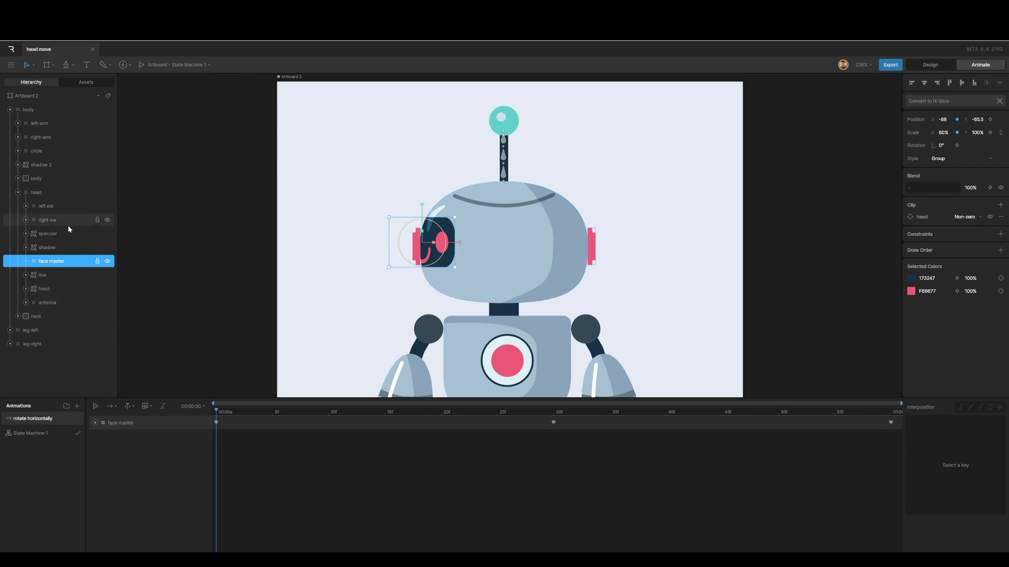
At frame 30, key the X position of the left ear and right ear groups
click(43, 204)
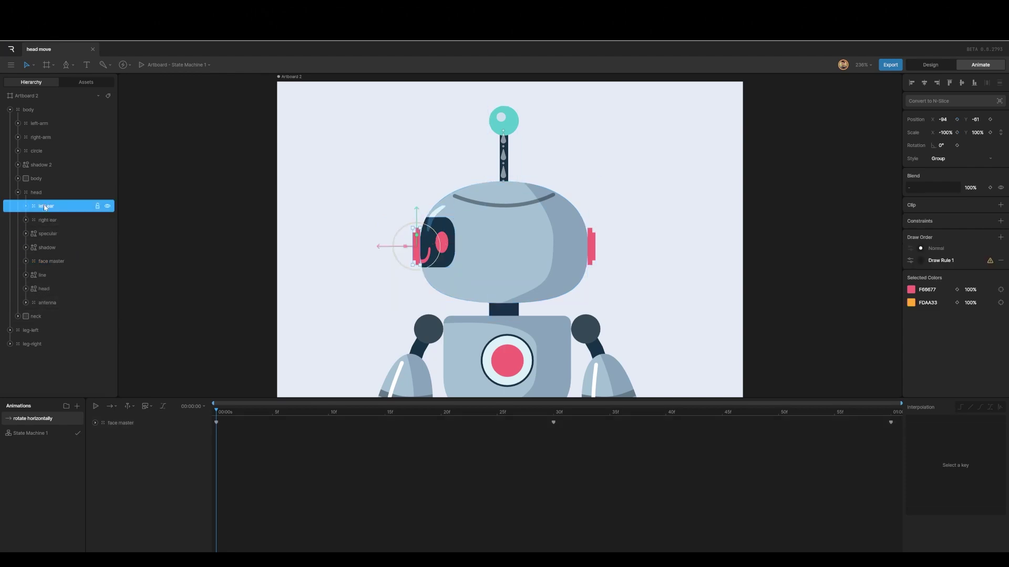
drag(218, 407, 556, 418)
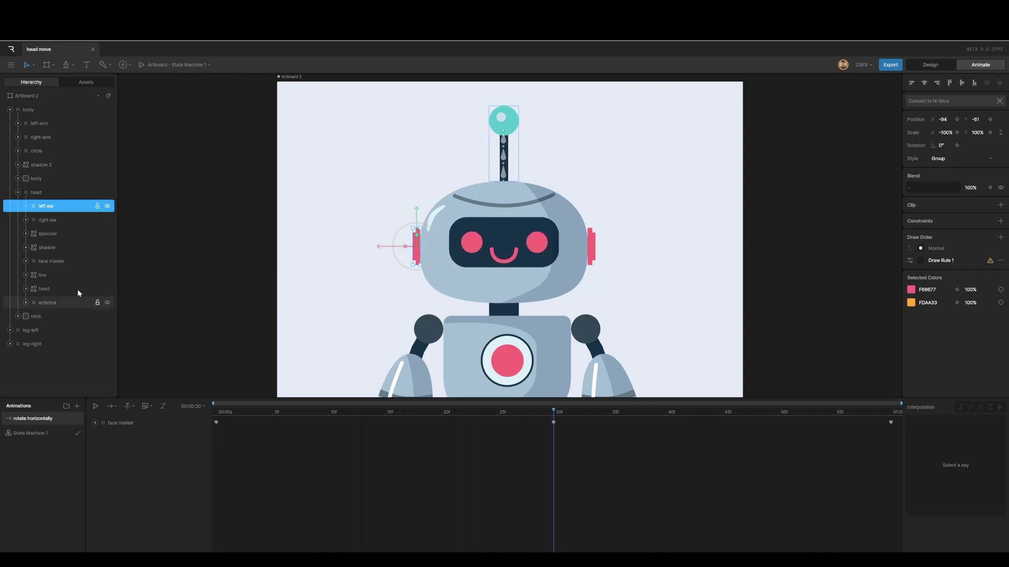
click(957, 120)
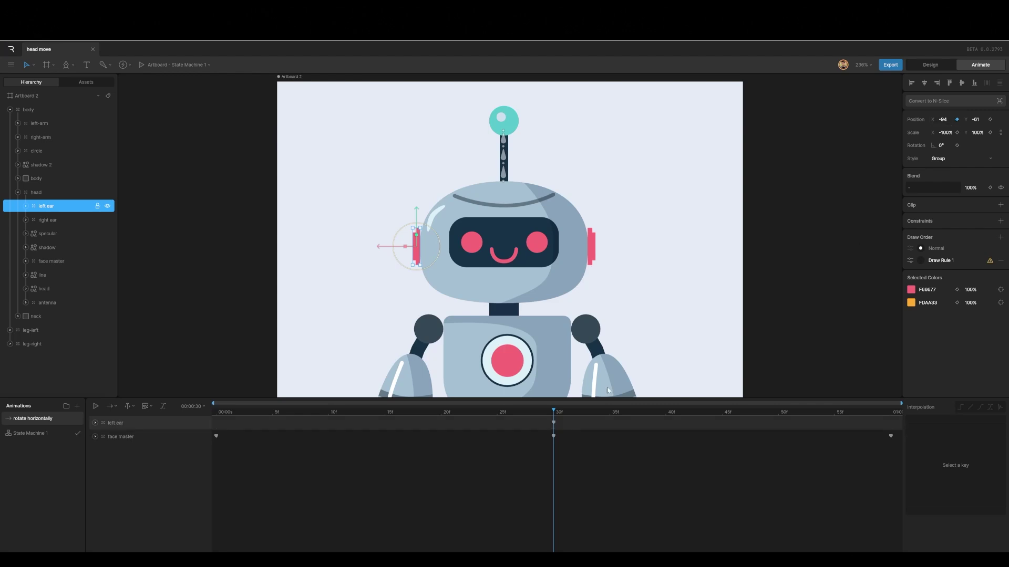
click(47, 222)
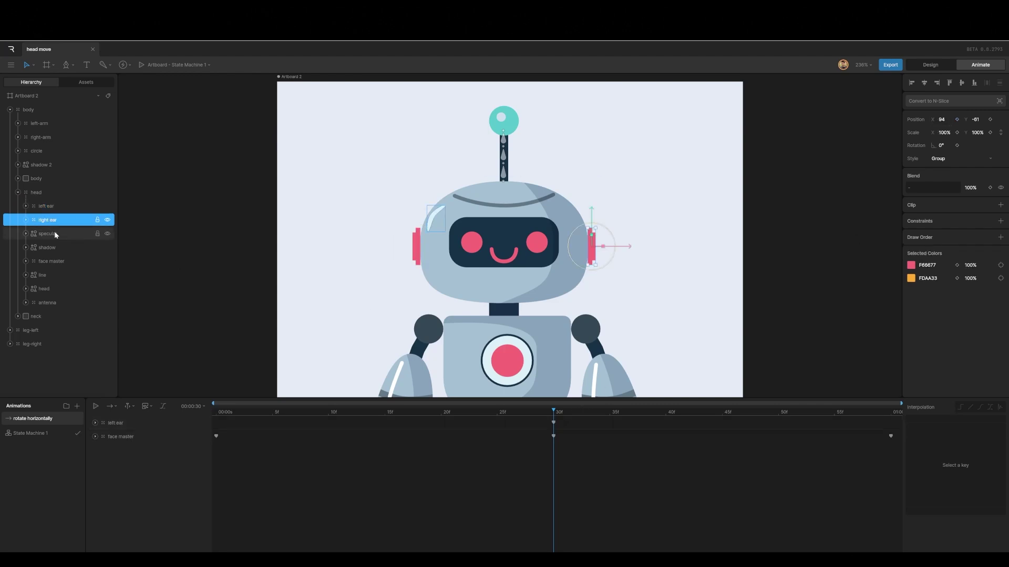
click(957, 120)
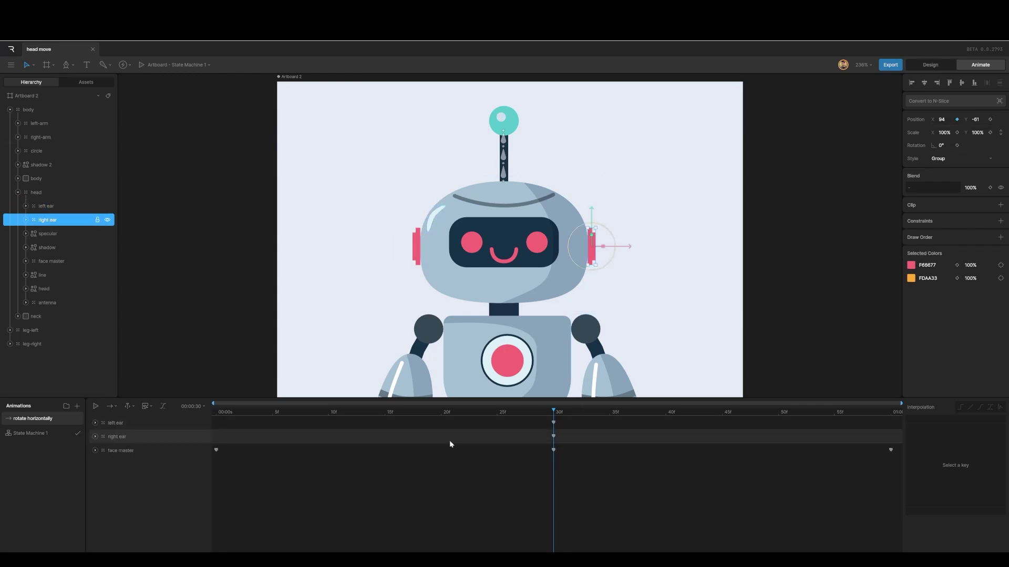
At frame 0, key the left ear's X position at 0
click(46, 207)
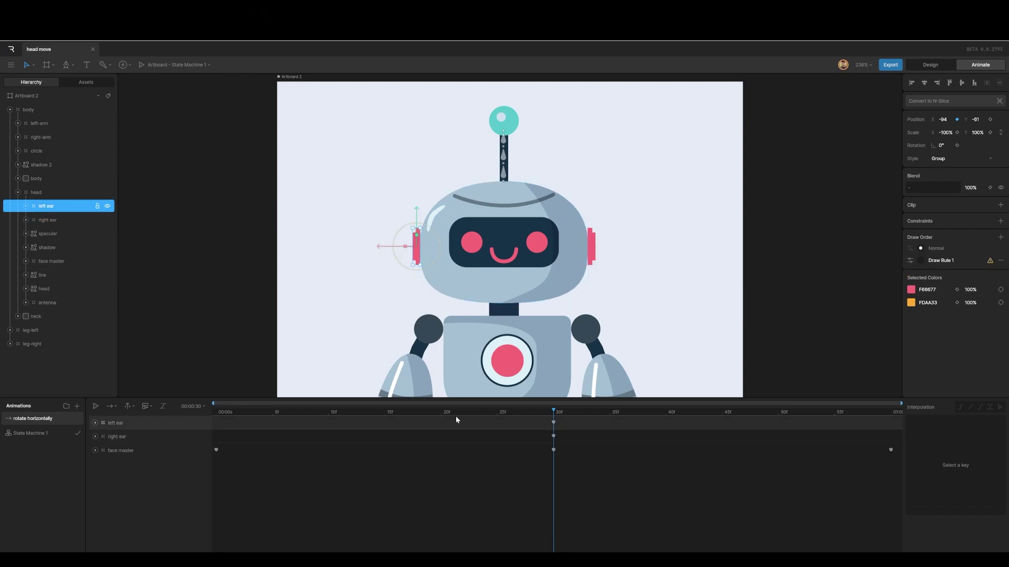
drag(553, 412, 206, 435)
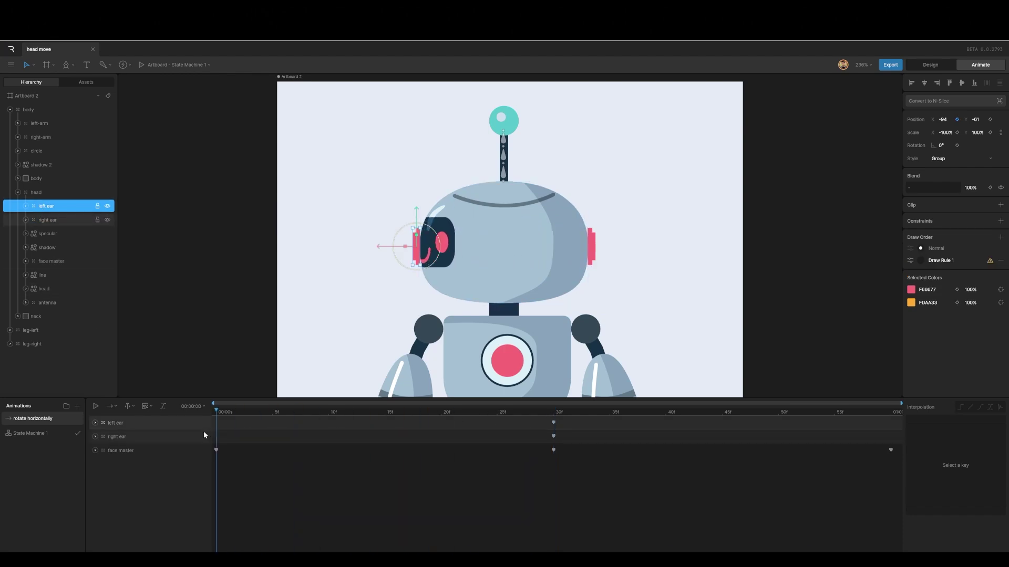
drag(404, 246, 493, 246)
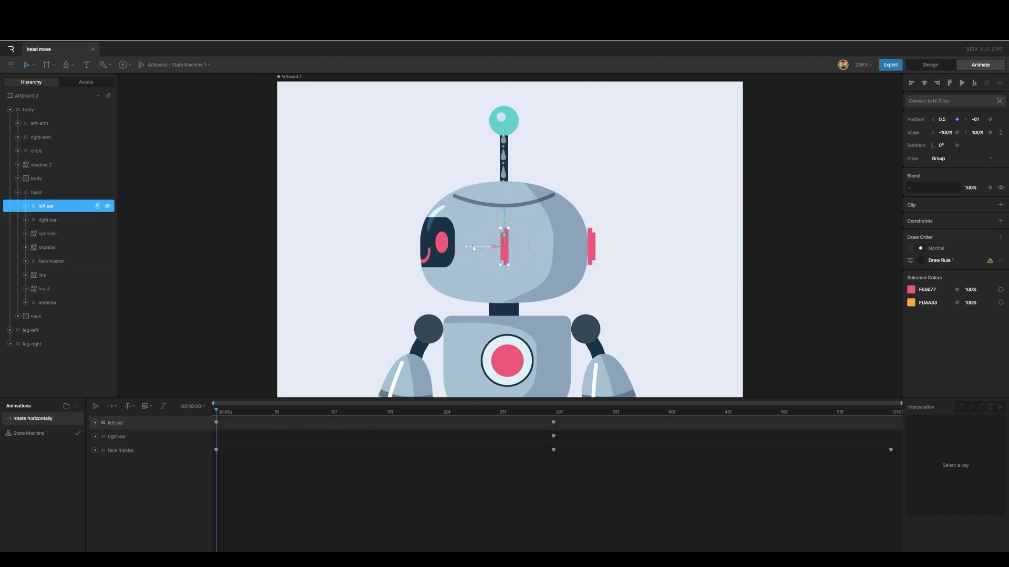
click(942, 120)
text(0)
key(Return)
At the 1-second mark, key the left ear's X position at 0 and scrub through the ear movement
drag(217, 413, 916, 428)
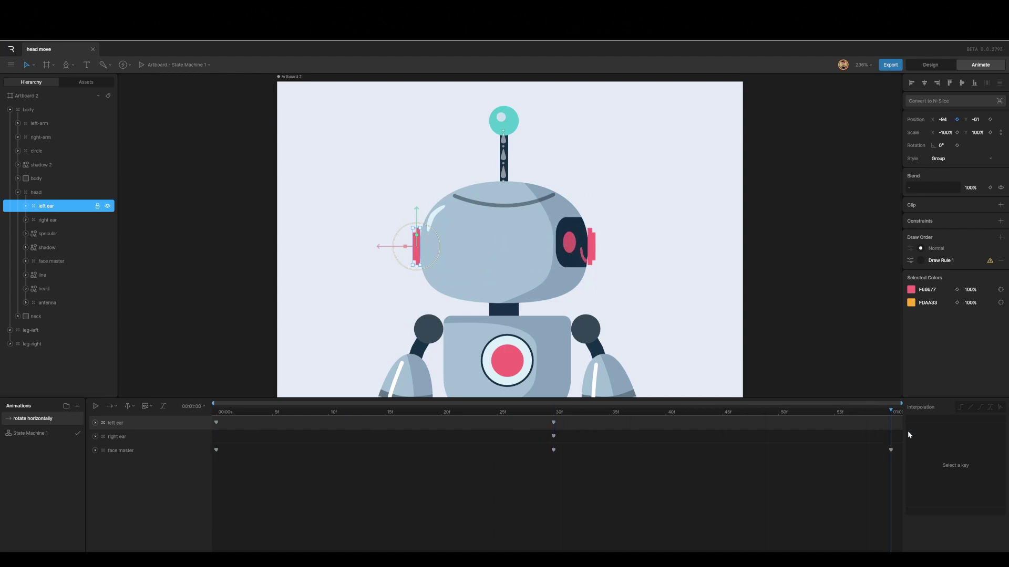
click(940, 119)
text(0)
key(Return)
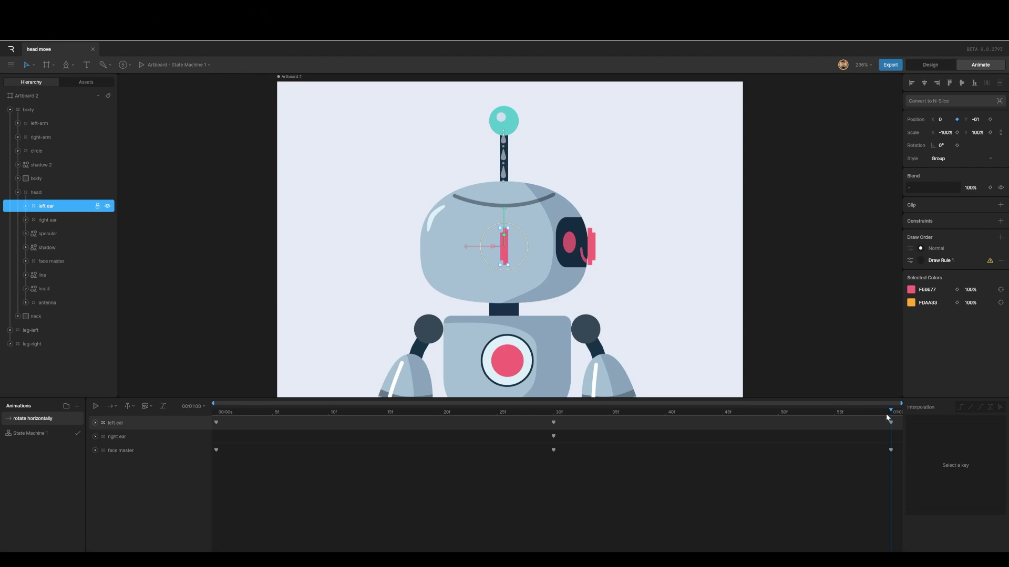
drag(886, 418, 266, 419)
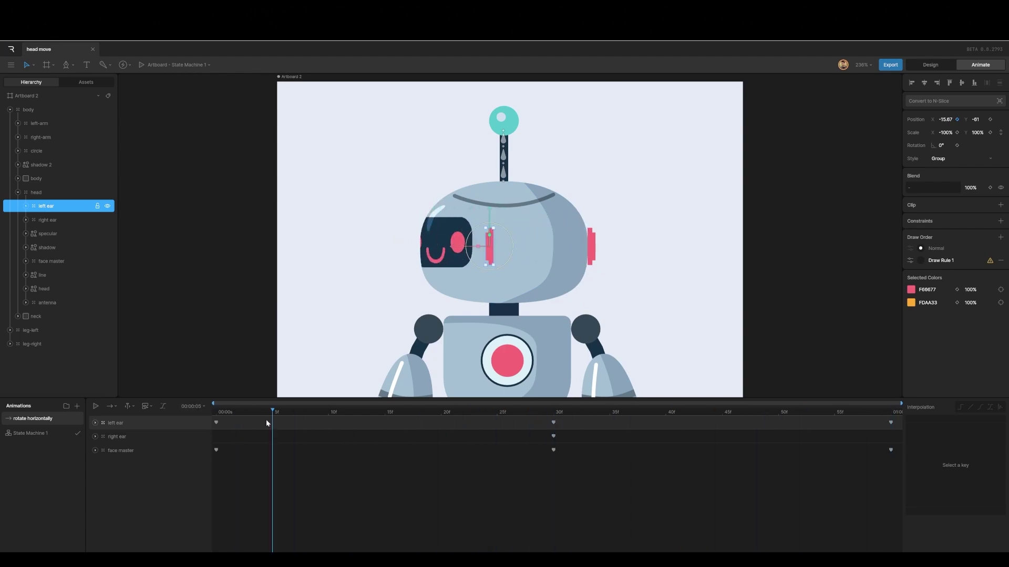
At frame 30, key the left ear's draw order as Normal and expand its tracks in the timeline
drag(326, 417, 557, 423)
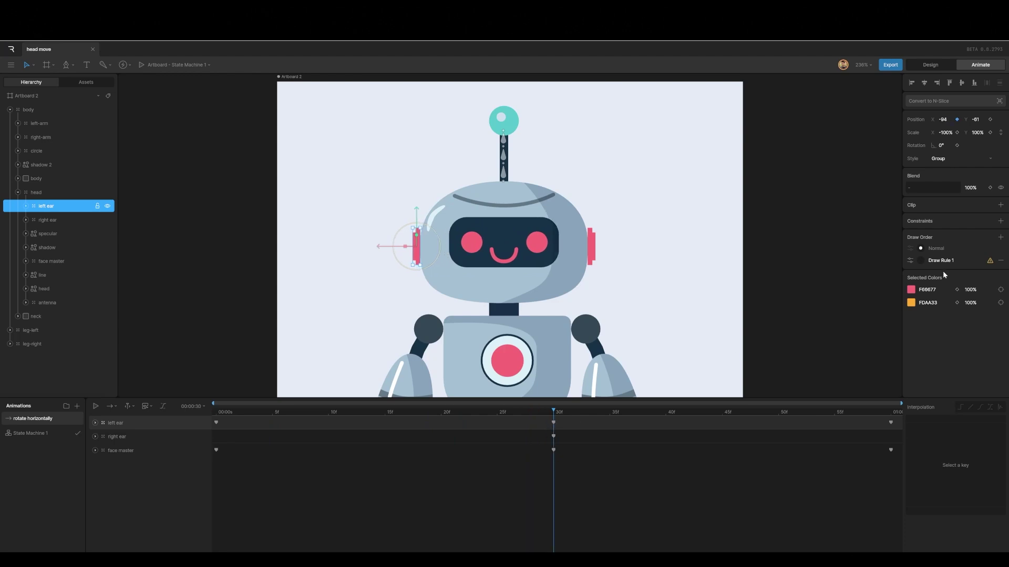
click(921, 261)
click(95, 424)
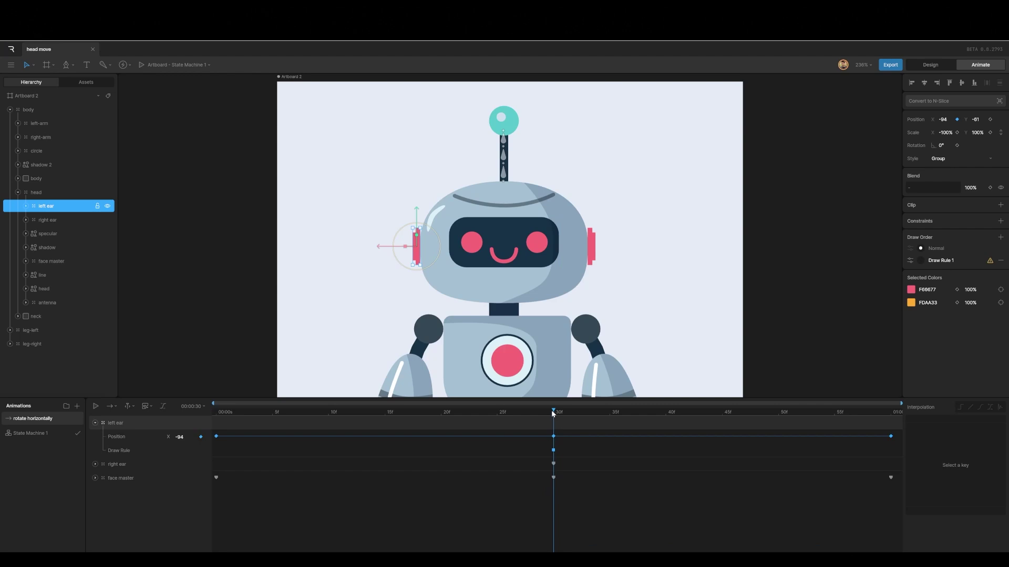
drag(554, 414, 565, 412)
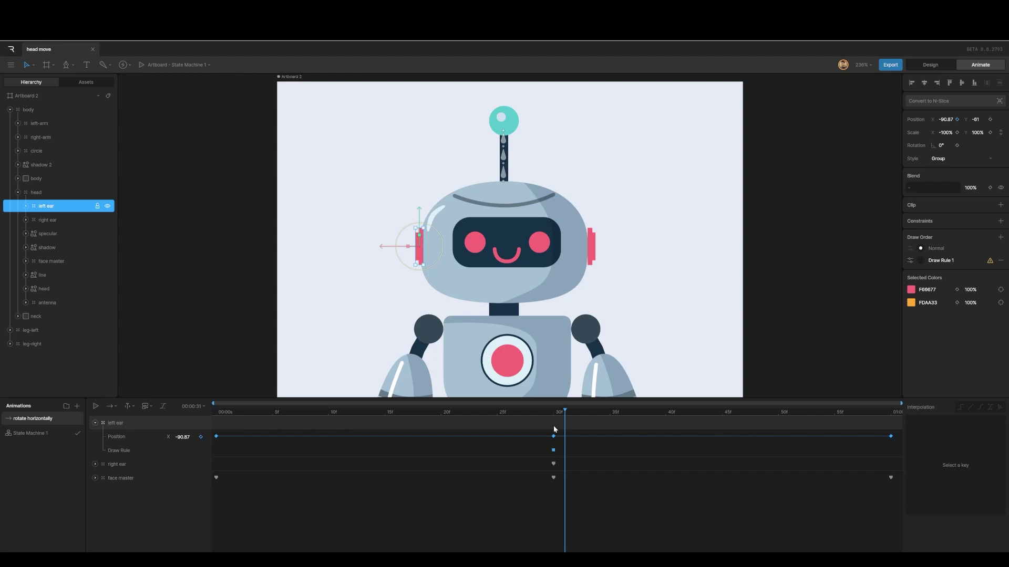
mouse_move(565, 414)
mouse_down()
mouse_move(620, 414)
mouse_move(556, 420)
mouse_up()
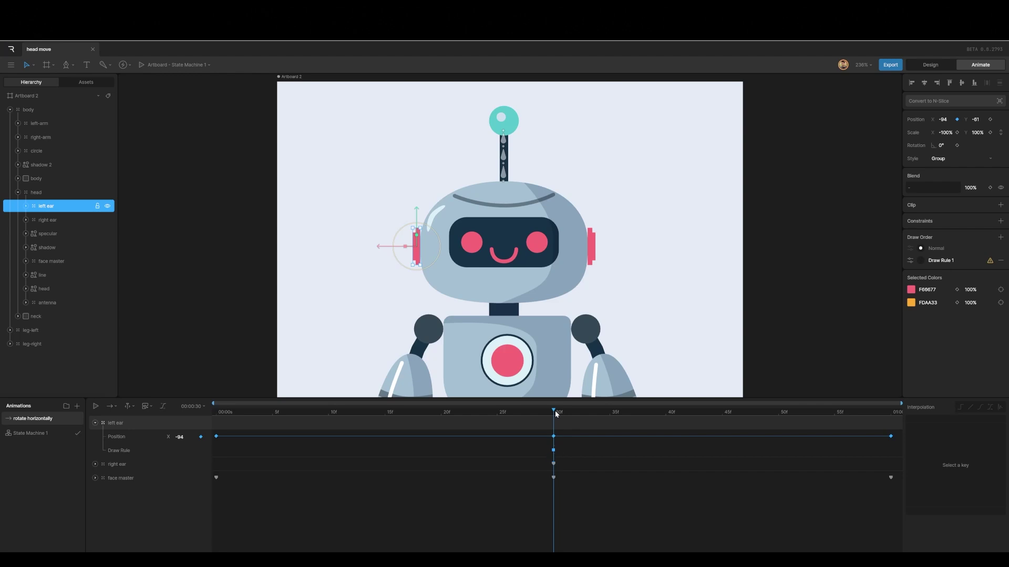
At frame 29, key the left ear's draw order as Draw Rule 1 and set the rule's target to the head shape
drag(557, 413, 546, 423)
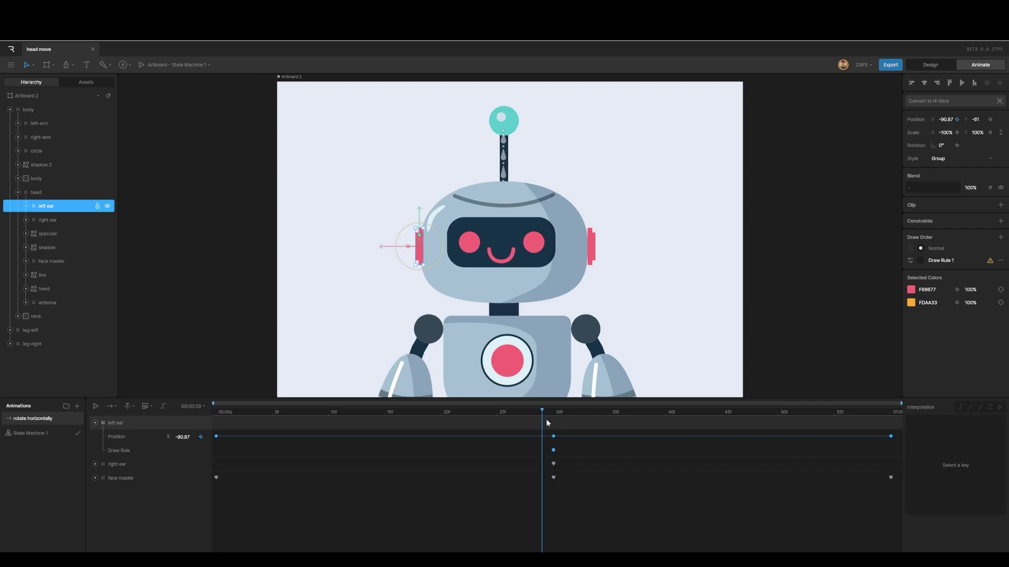
click(922, 262)
mouse_move(542, 412)
mouse_down()
mouse_move(426, 440)
mouse_move(540, 428)
mouse_up()
click(910, 261)
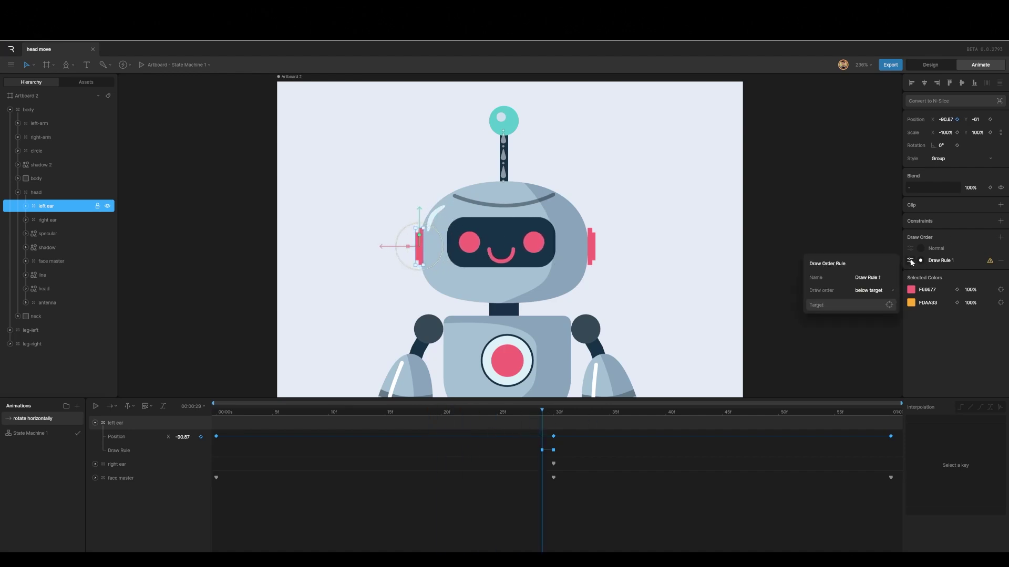
click(889, 305)
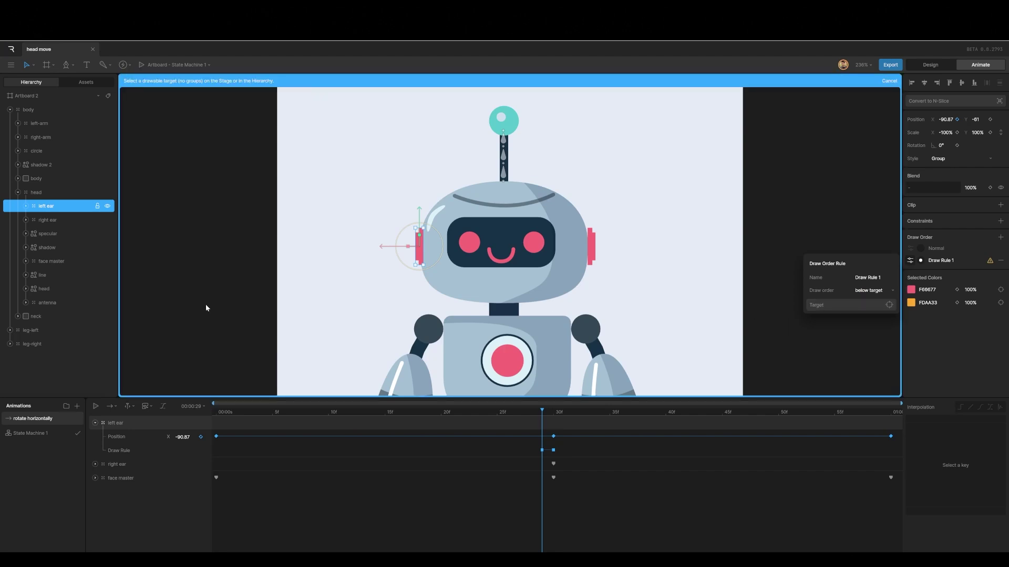
click(59, 291)
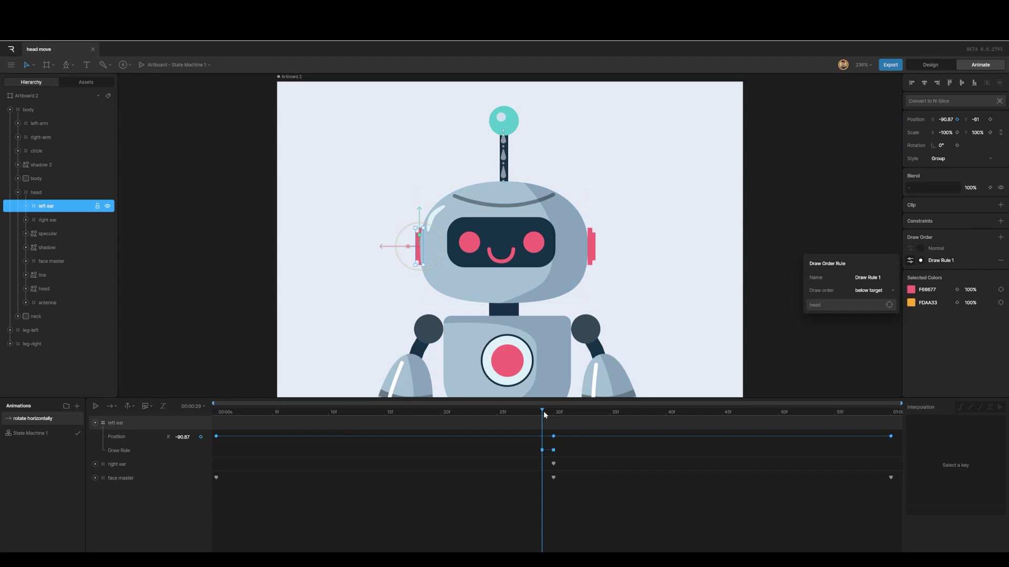
At frame 30, key the X scale of the top ellipses in the left ear's ear2 and ear1 groups
mouse_move(544, 414)
mouse_down()
mouse_move(270, 411)
mouse_move(862, 411)
mouse_move(553, 413)
mouse_up()
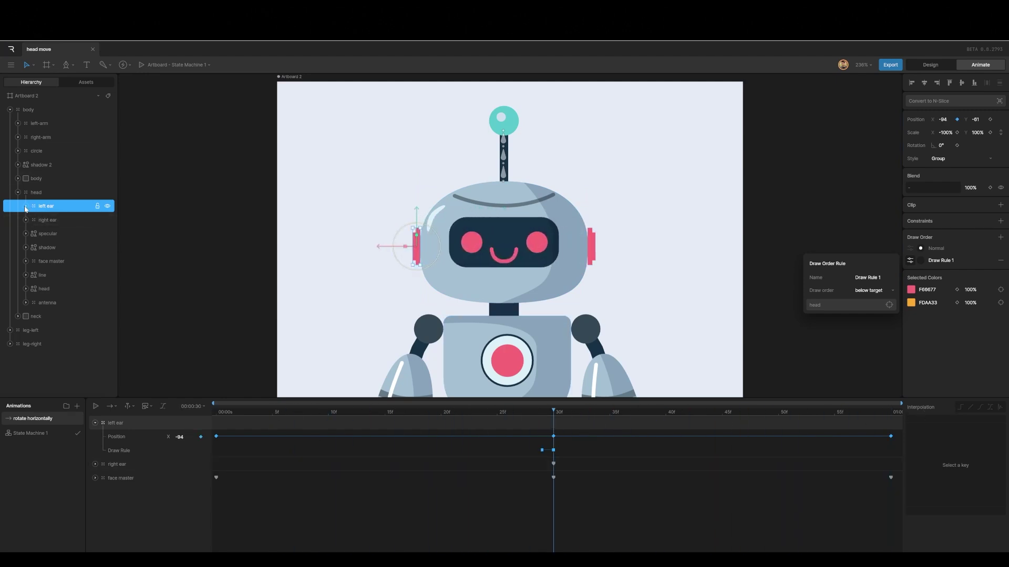
click(25, 206)
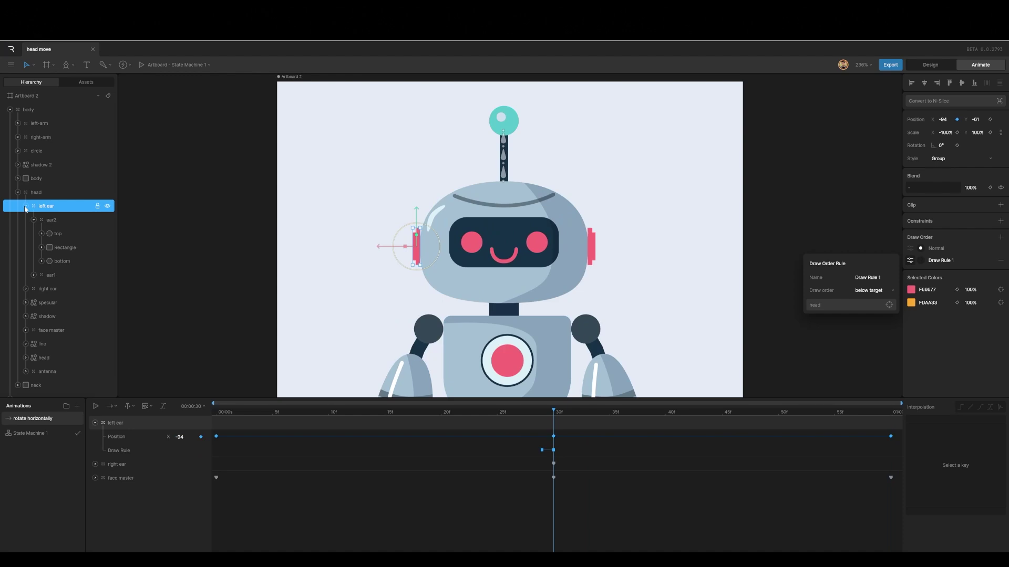
click(58, 235)
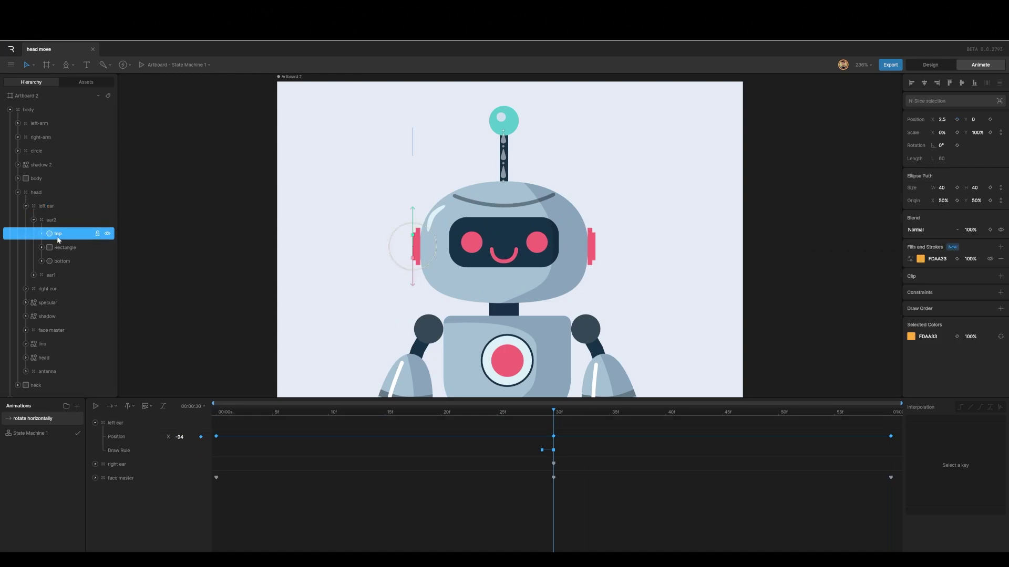
click(34, 275)
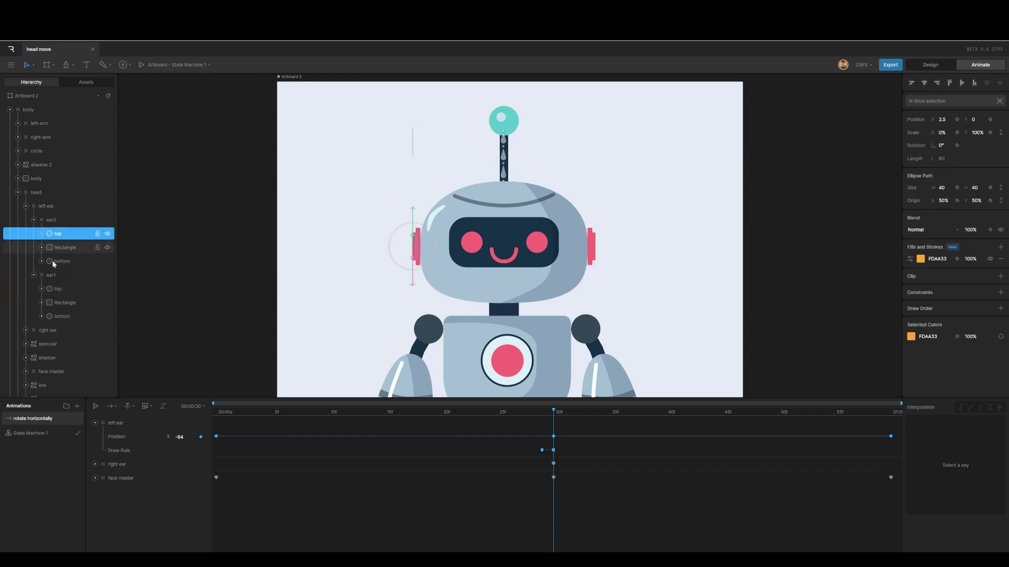
shift+click(53, 288)
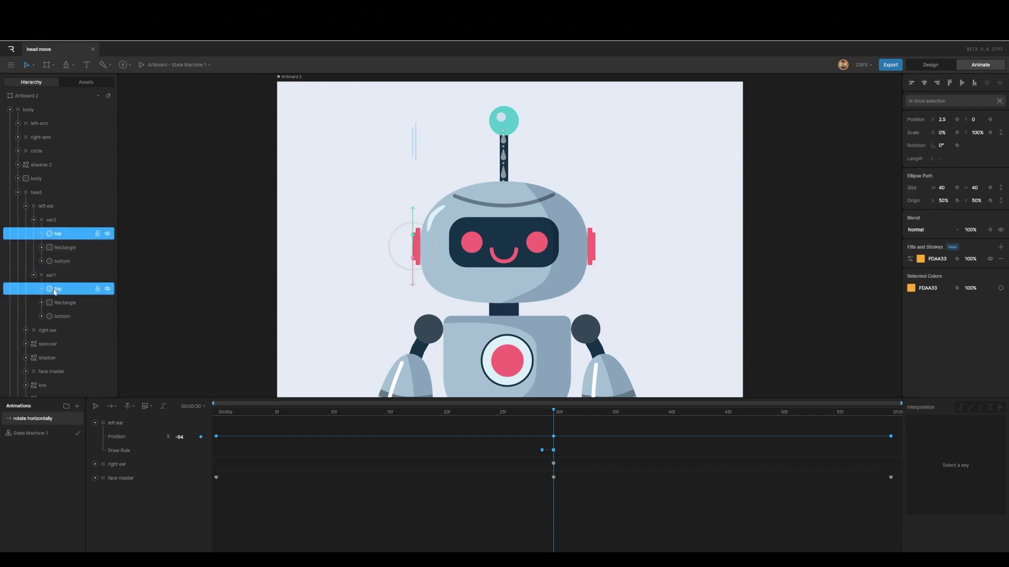
click(957, 132)
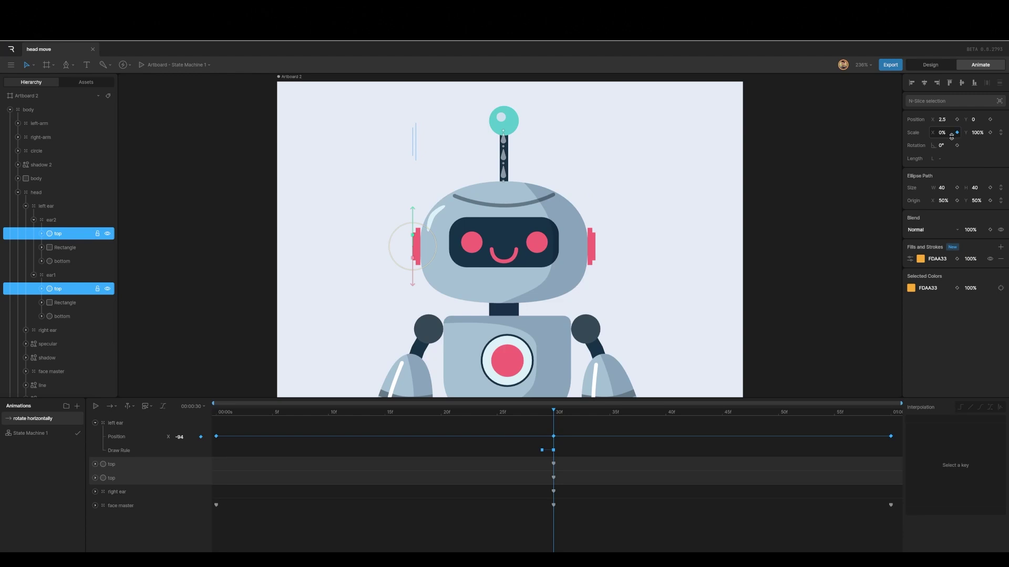
At the 1-second mark, key the X scale of both left ear top ellipses at 100%
drag(554, 412, 888, 424)
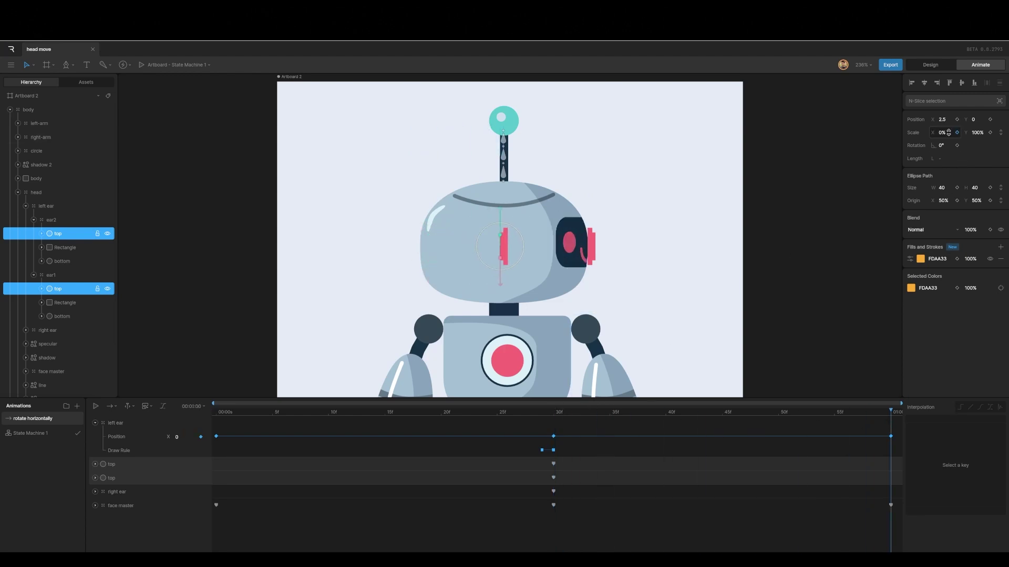
click(942, 133)
text(100)
key(Return)
Play back the rotate horizontally animation to check how the left ear turns with the head
drag(890, 415, 555, 415)
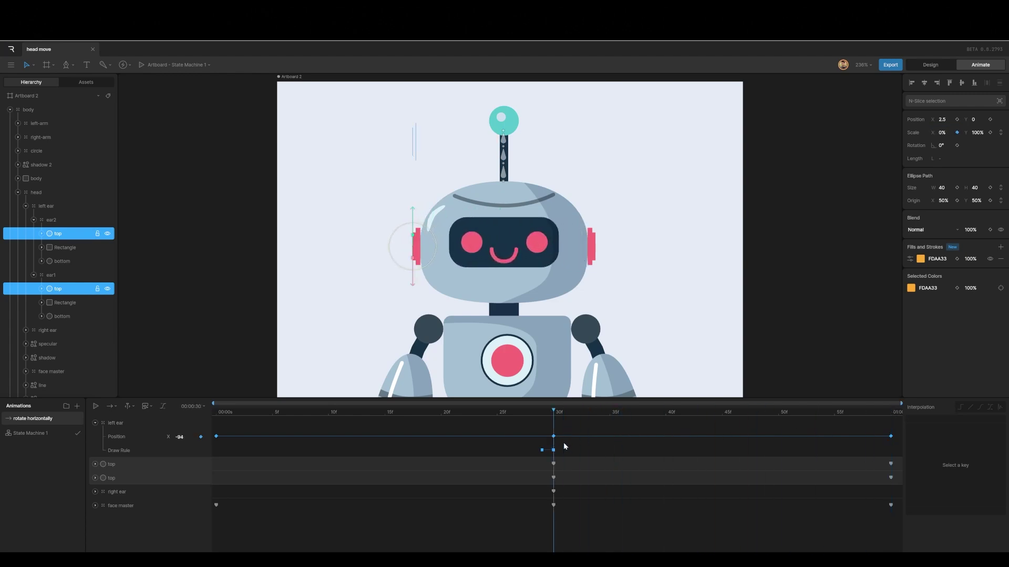
key(space)
drag(786, 448, 221, 469)
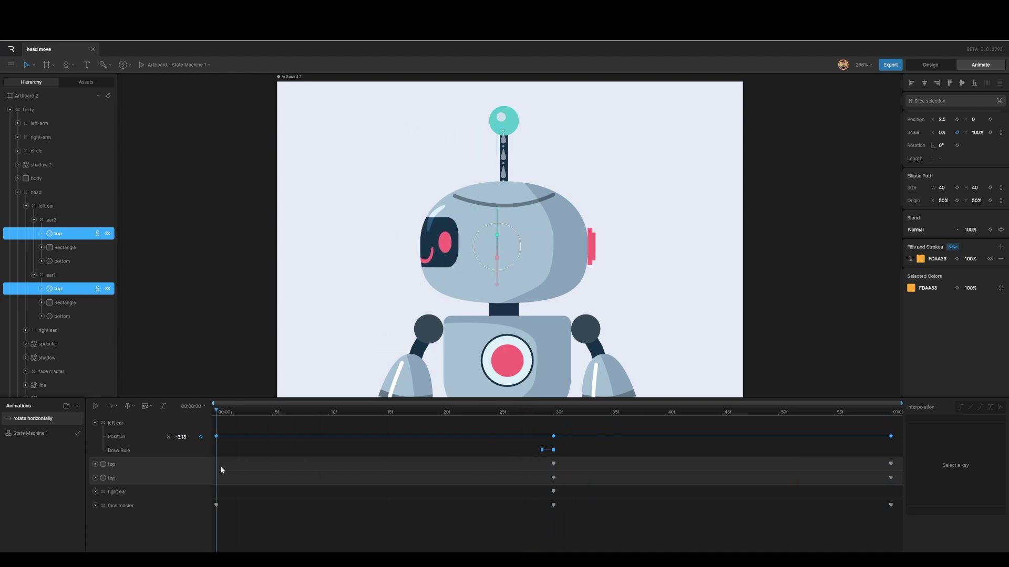
key(space)
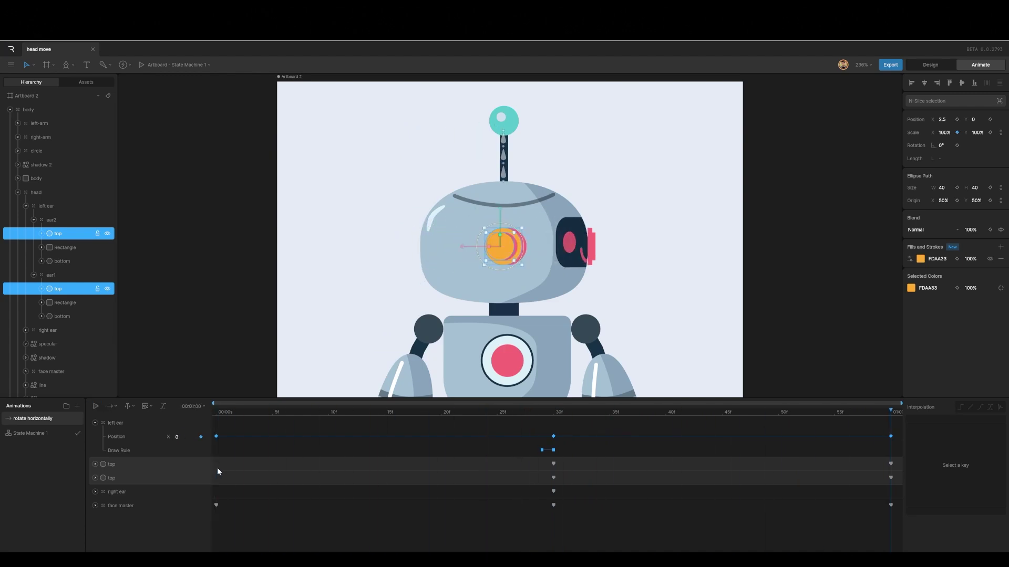
At frame 30, key the X position of the left-arm and right-arm groups
key(space)
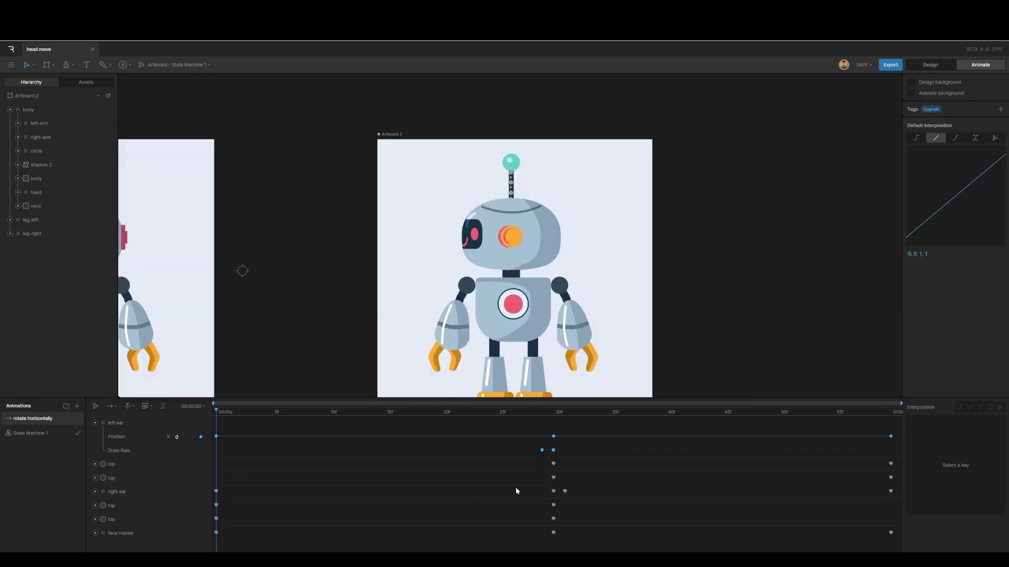
click(521, 320)
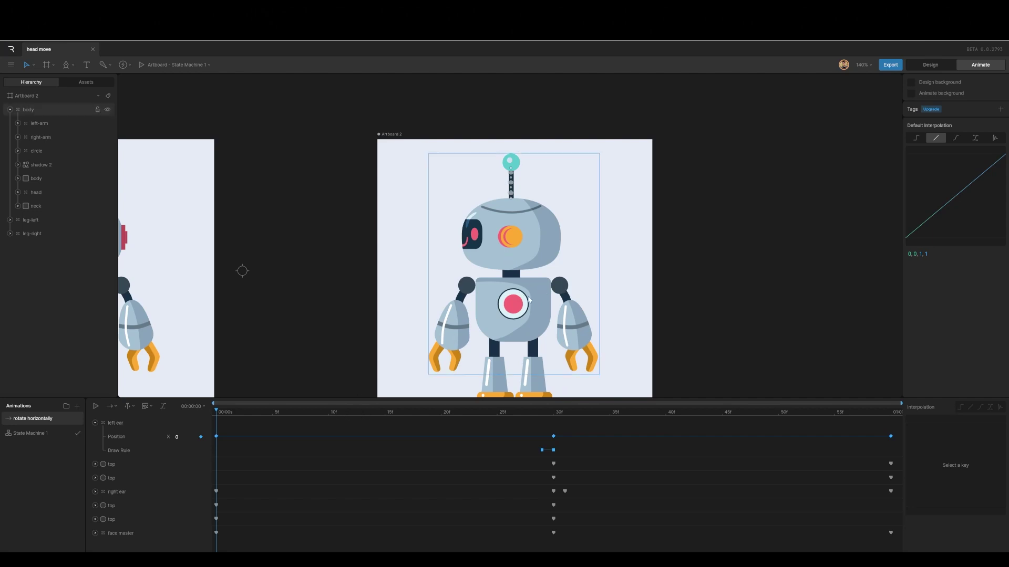
click(33, 220)
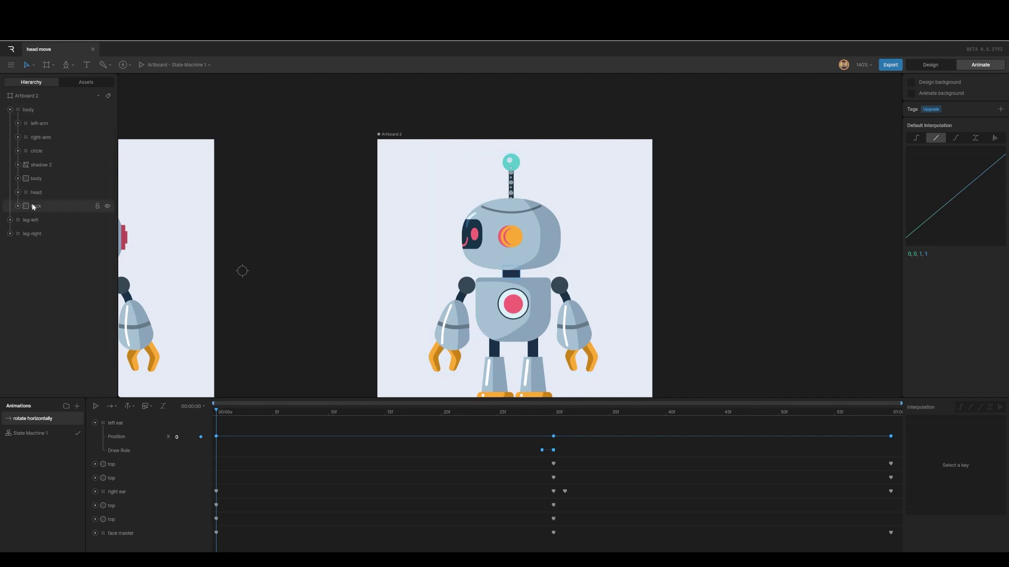
click(34, 125)
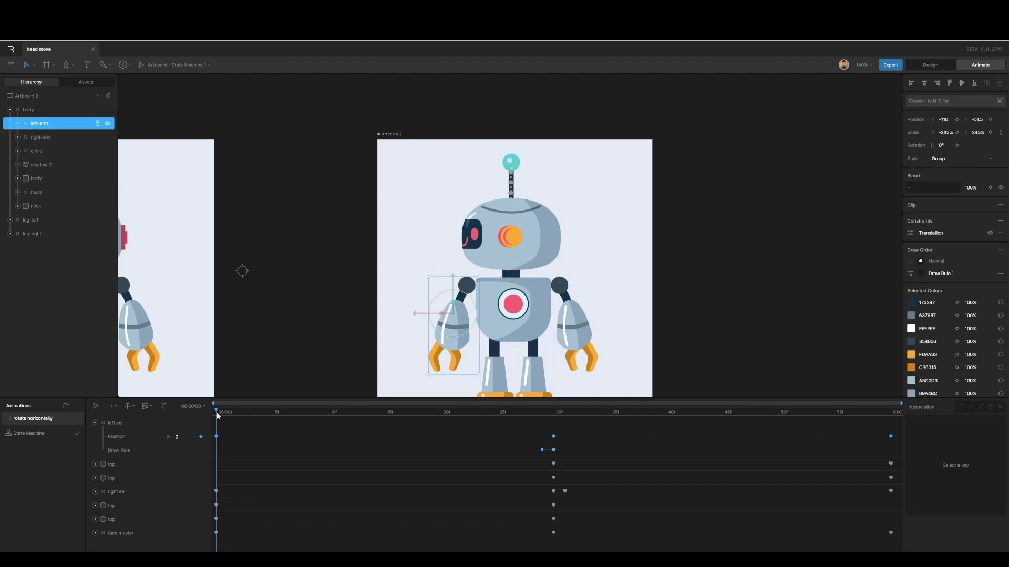
drag(218, 416, 558, 441)
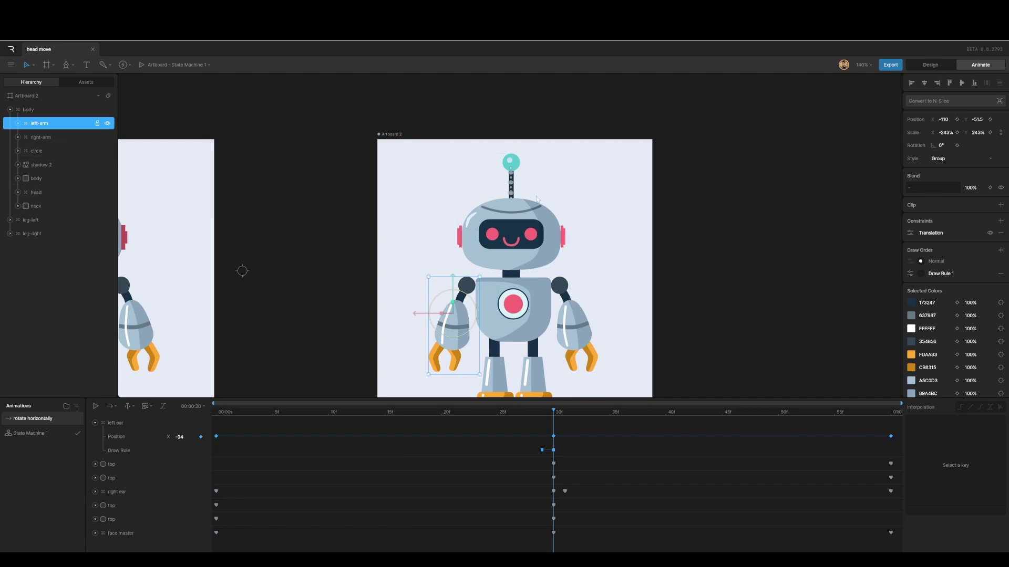
click(956, 119)
click(52, 137)
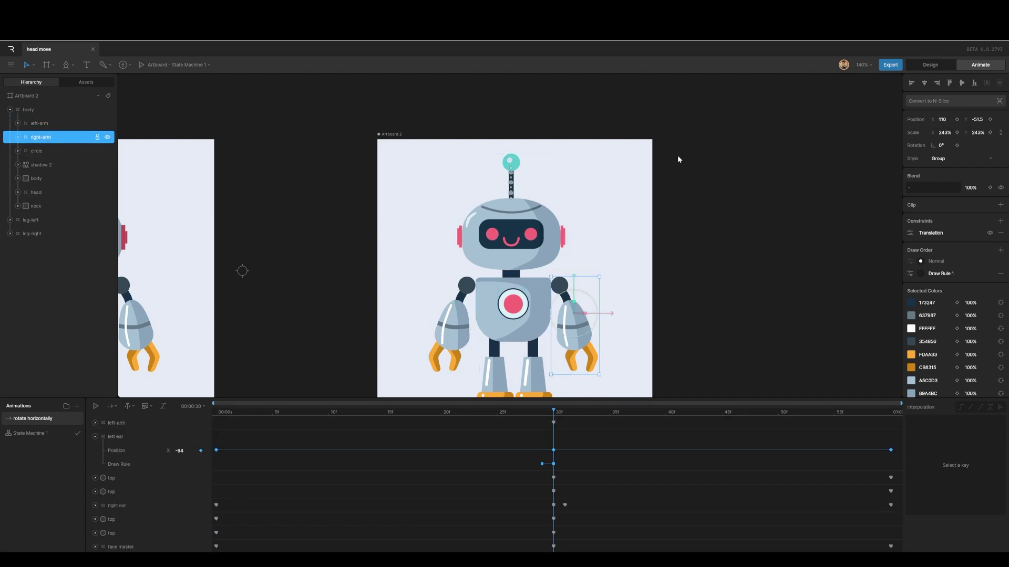
click(957, 119)
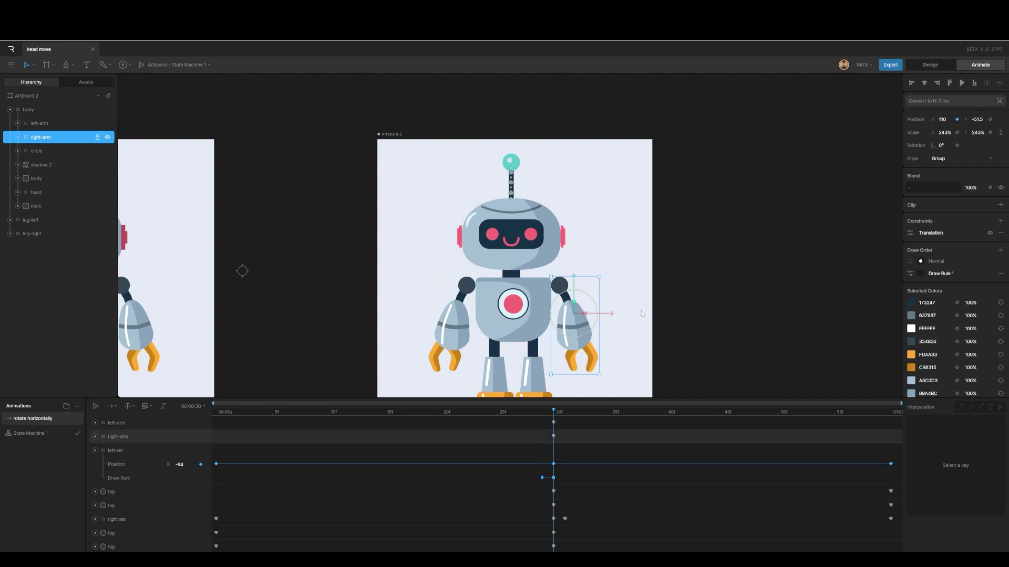
At frame 0, move the right arm inward to X 69 and the left arm inward to X -86
drag(554, 417, 206, 412)
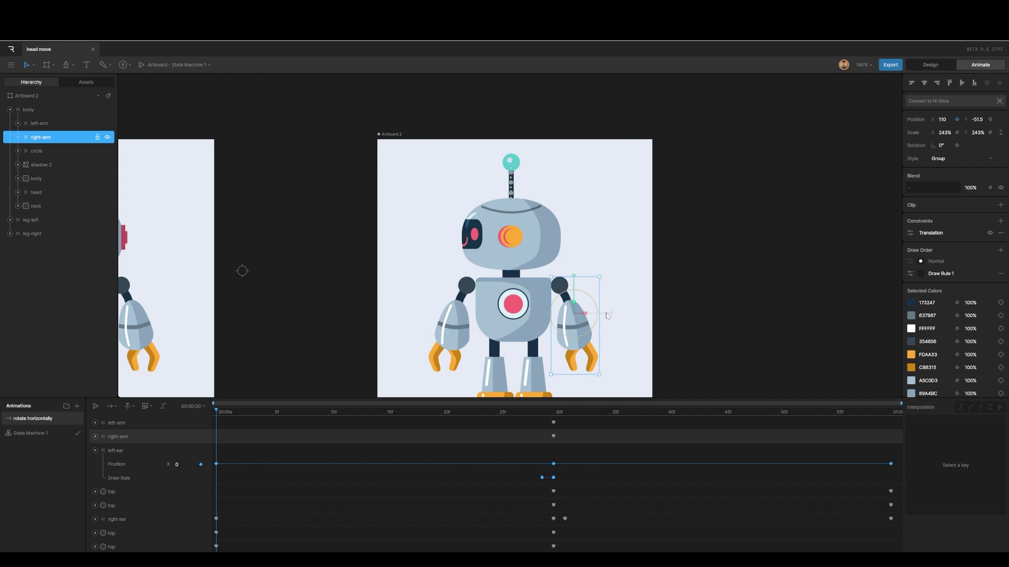
drag(607, 316, 555, 315)
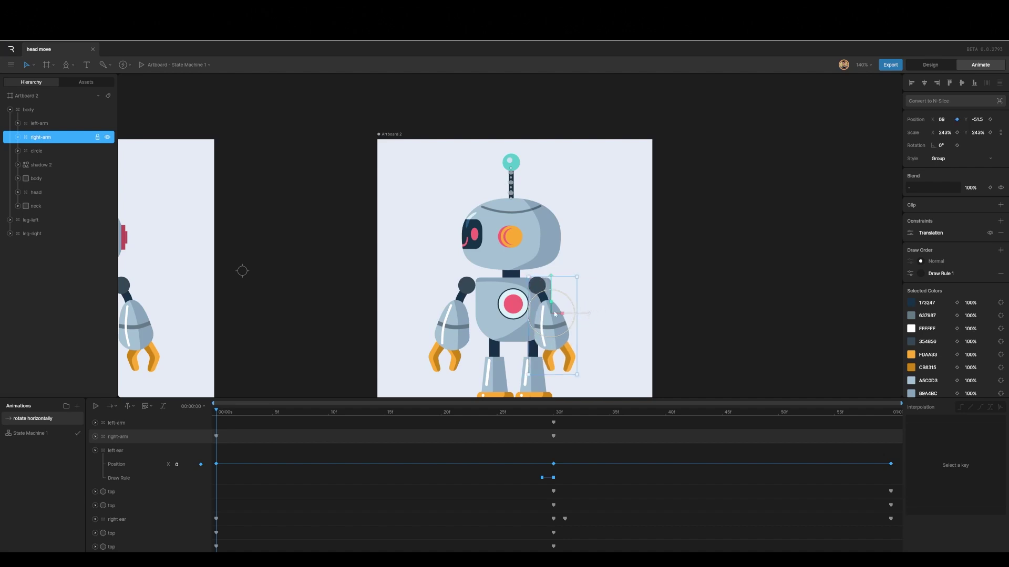
click(464, 295)
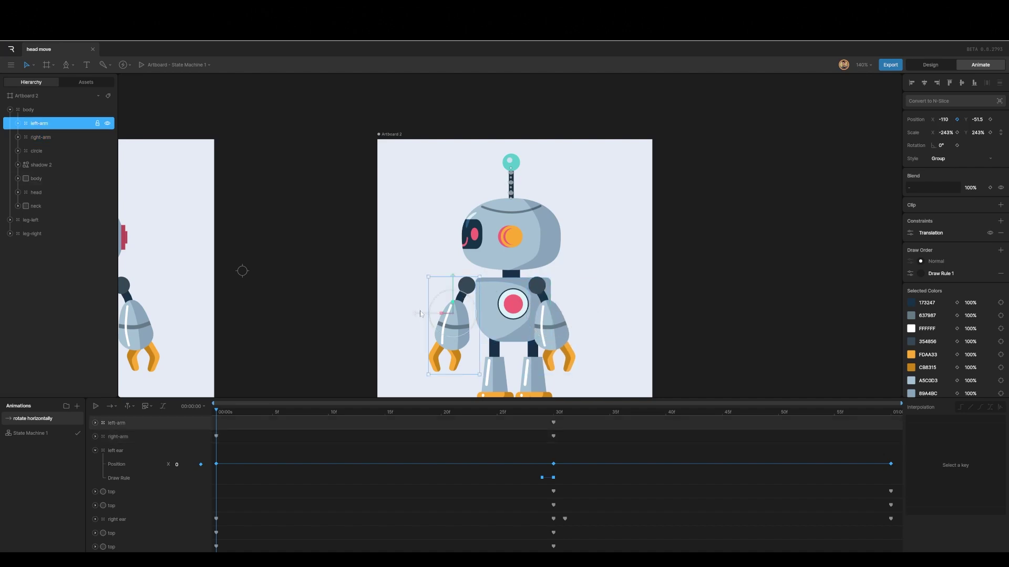
drag(420, 311, 436, 311)
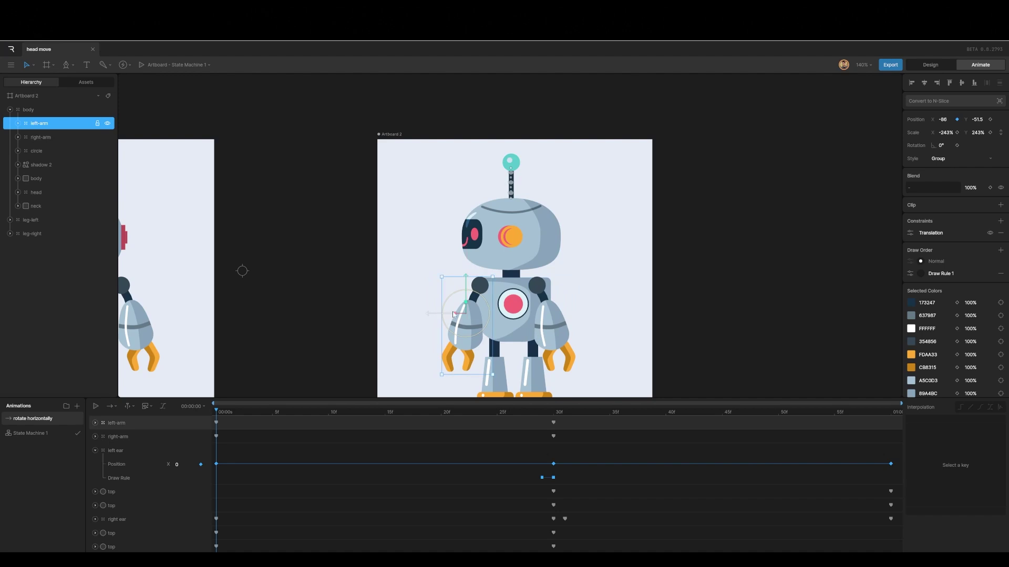
Set the target of the left arm's Draw Rule 1 to the body shape
drag(218, 412, 559, 434)
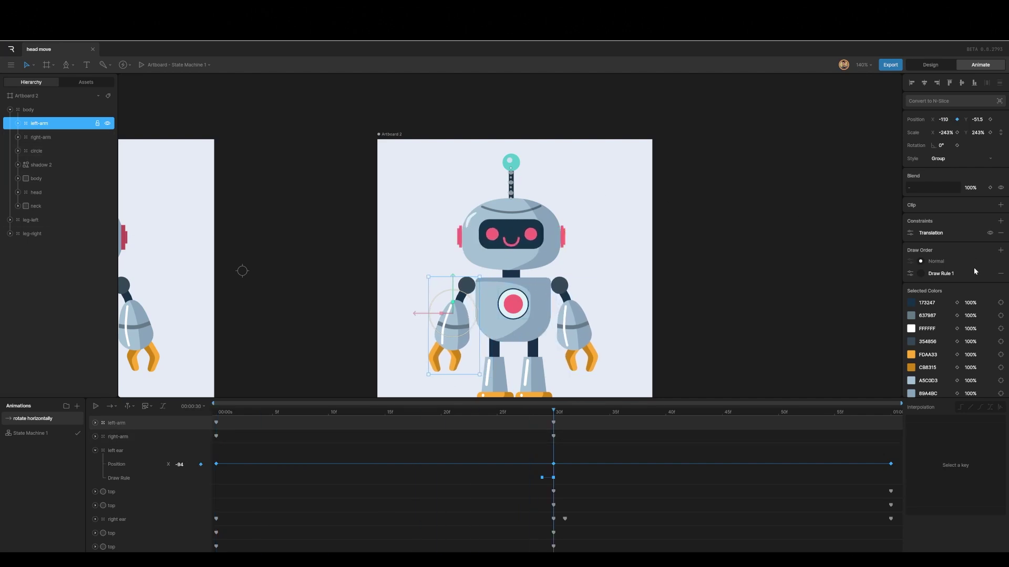
click(911, 273)
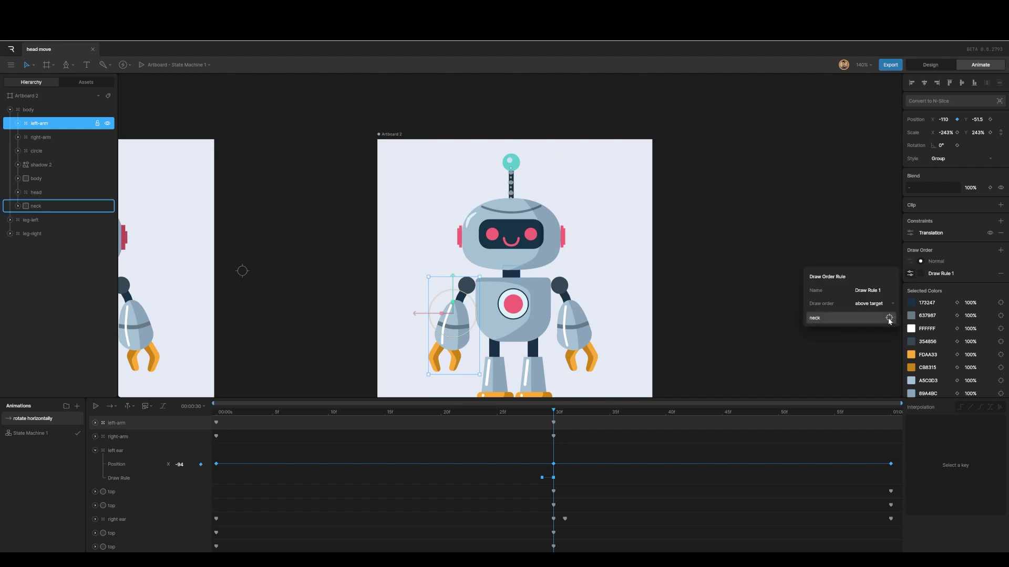
click(888, 317)
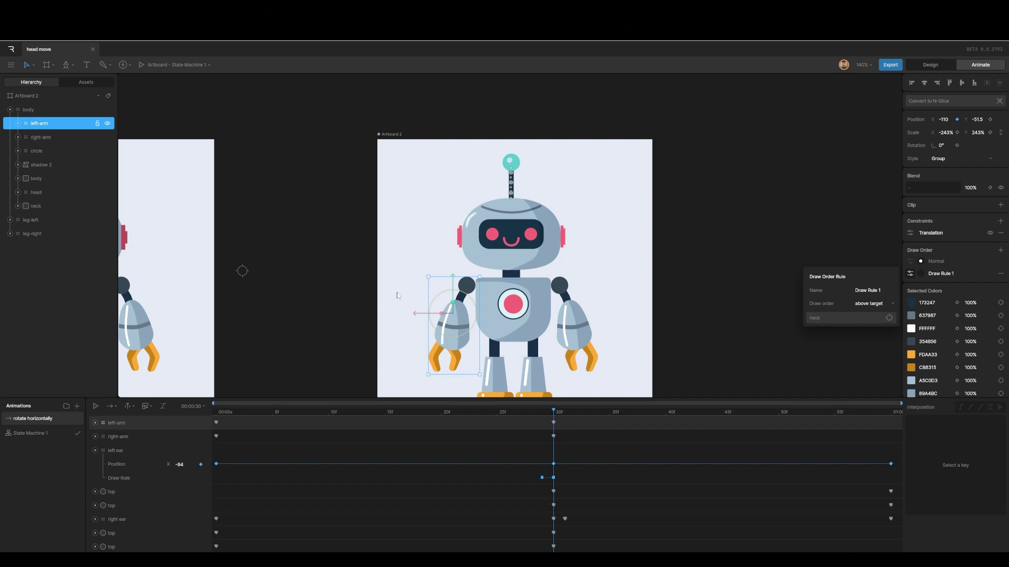
click(888, 317)
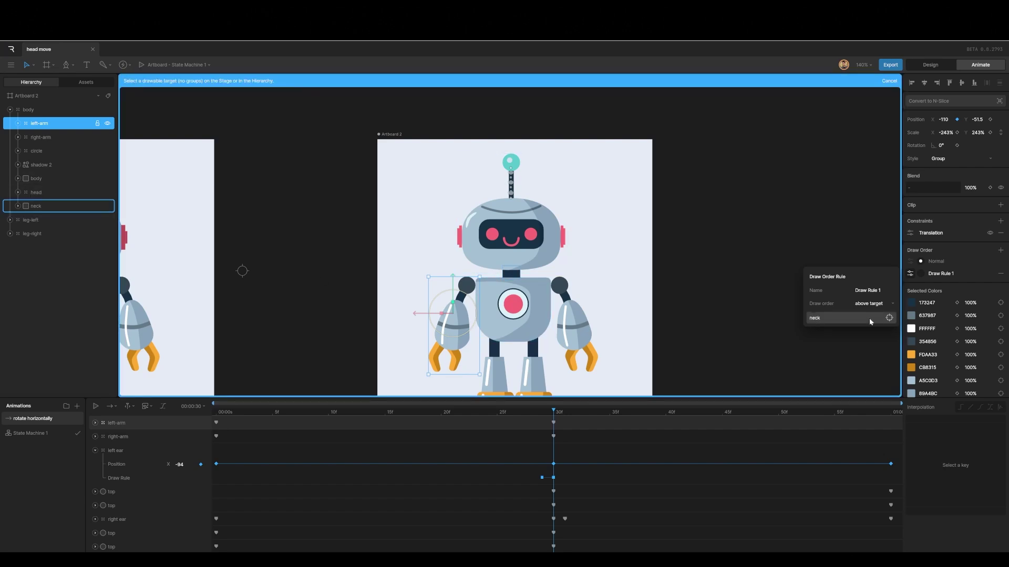
click(33, 180)
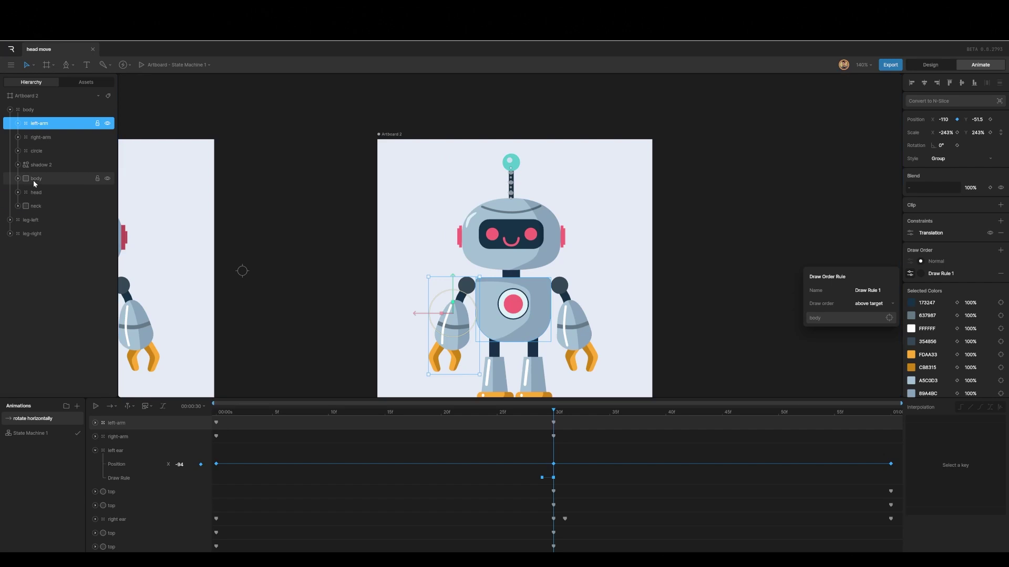
click(736, 252)
mouse_move(552, 414)
mouse_down()
mouse_move(517, 419)
mouse_move(555, 418)
mouse_up()
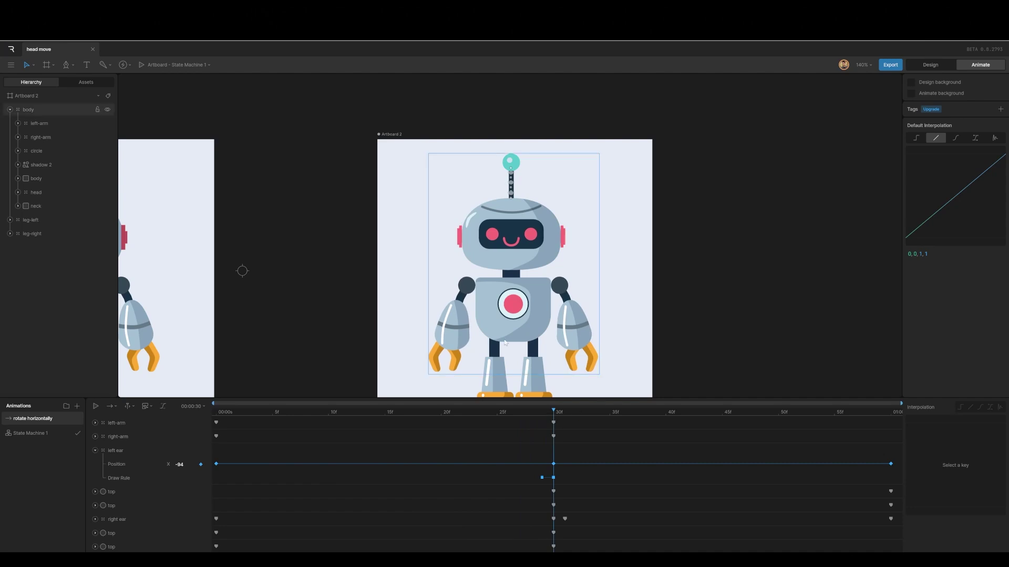
Key the left arm's draw order as Normal at frame 30 and as Draw Rule 1 at frame 29
click(36, 125)
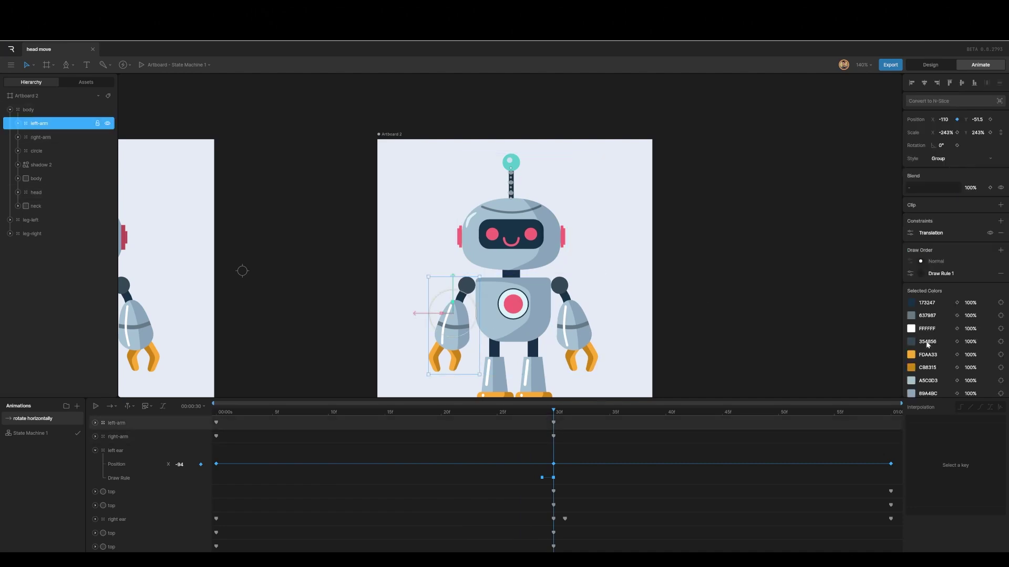
click(920, 261)
click(544, 410)
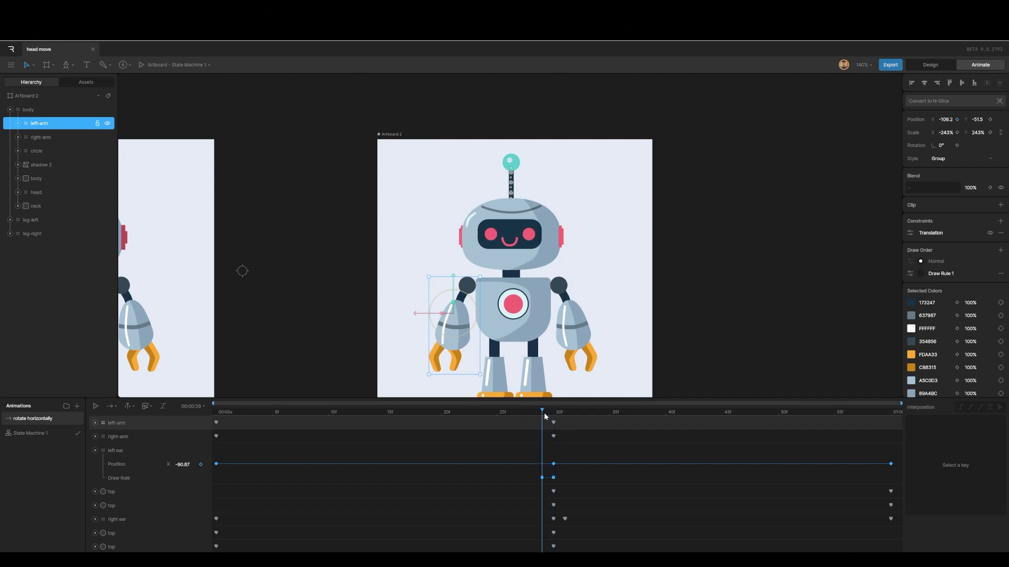
click(920, 274)
mouse_move(529, 413)
mouse_down()
mouse_move(317, 418)
mouse_move(255, 435)
mouse_move(553, 442)
mouse_up()
Set the left arm's Draw Rule 1 to draw below its target and scrub between frames 30 and 0 to check the layering
click(910, 274)
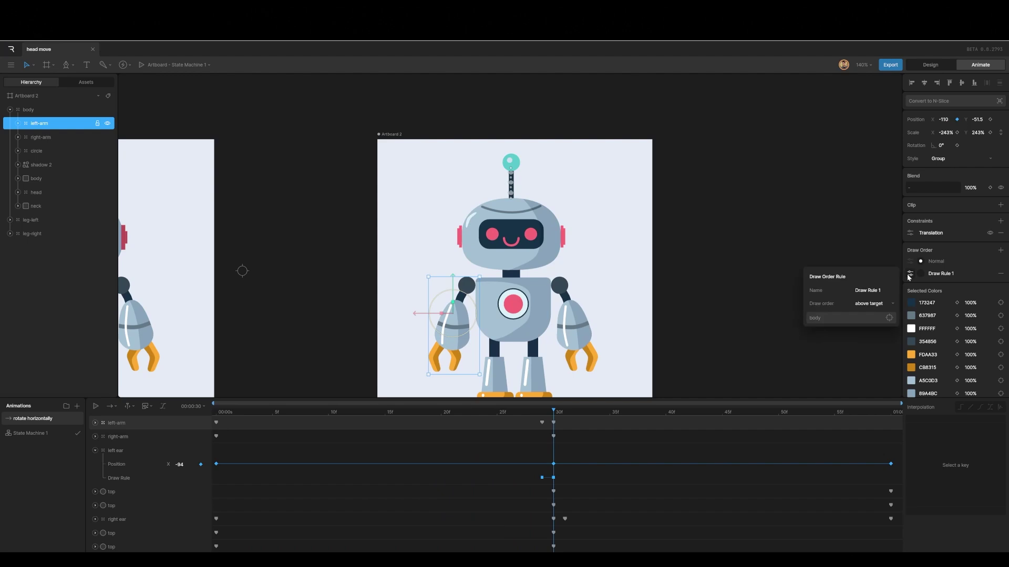
click(888, 304)
click(885, 318)
drag(555, 413, 214, 447)
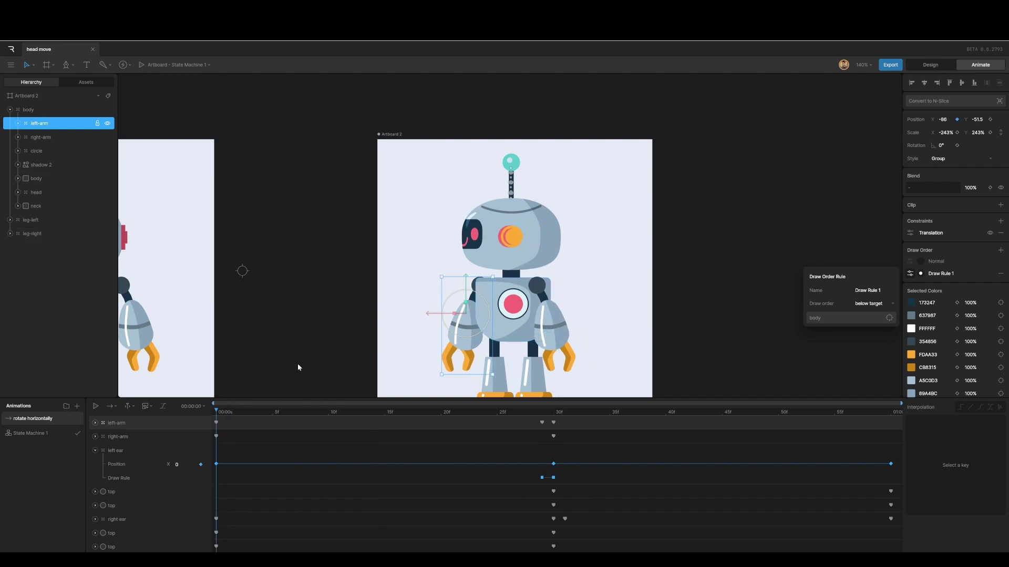
mouse_move(219, 408)
mouse_down()
mouse_move(540, 417)
mouse_move(574, 451)
mouse_move(540, 459)
mouse_move(566, 462)
mouse_move(554, 462)
mouse_up()
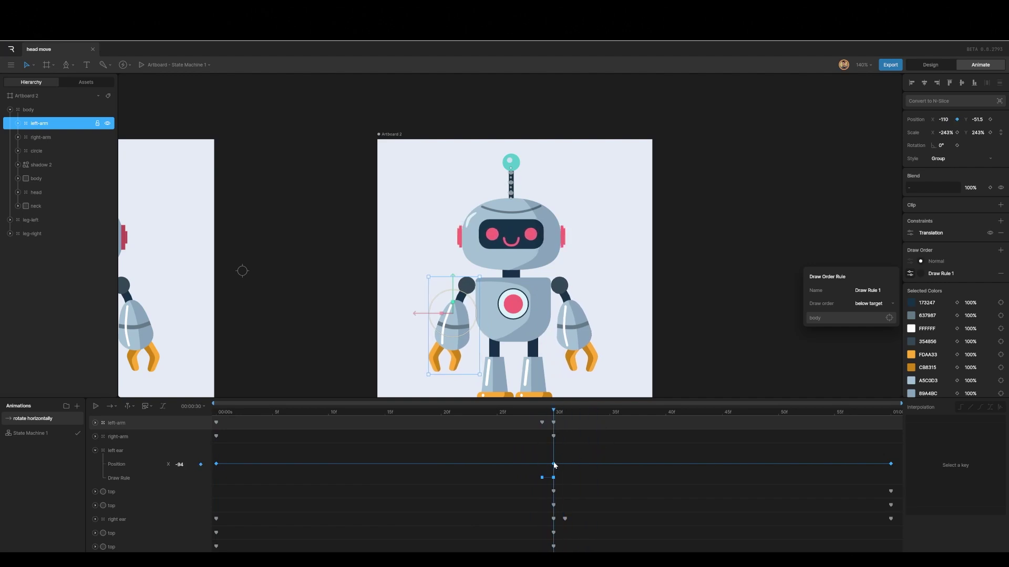
At the 1-second mark, move the right arm inward to X 81.5 and the left arm inward to X -83
click(569, 311)
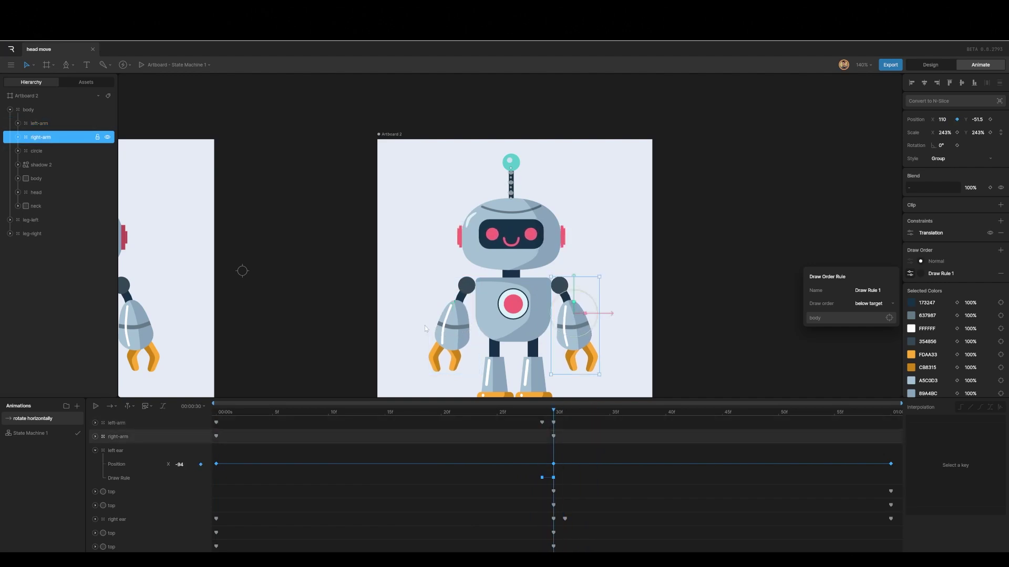
drag(553, 414, 899, 428)
drag(606, 313, 590, 313)
click(460, 286)
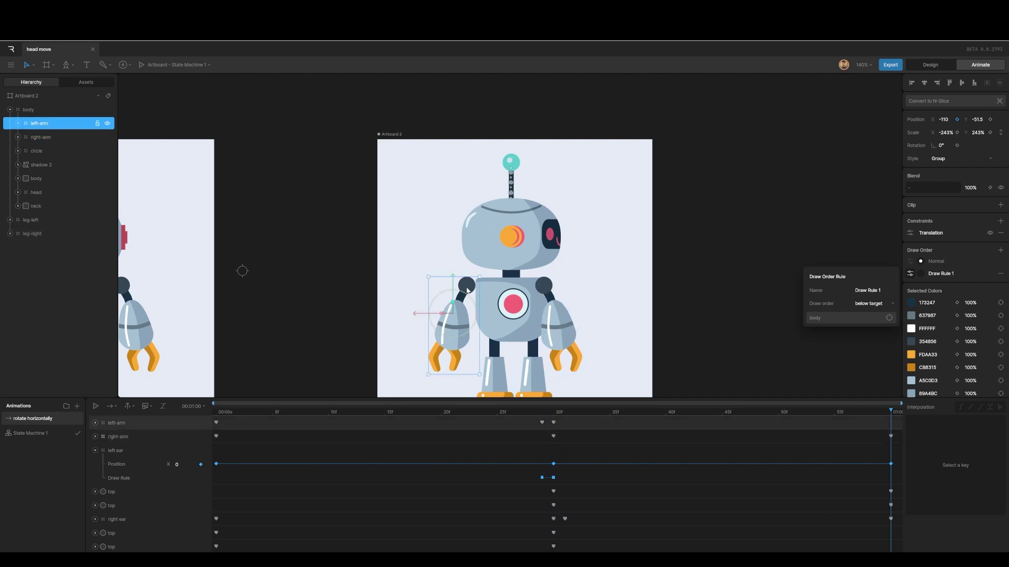
drag(421, 315, 432, 315)
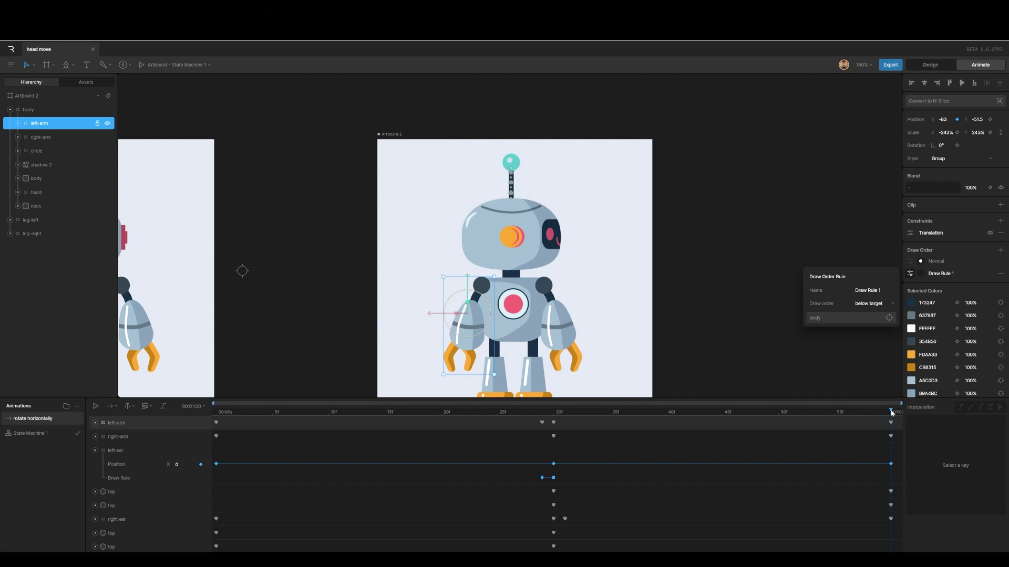
Key the right arm's draw order as Normal at frame 30 and as Draw Rule 1 at frame 31, and preview the turn
mouse_move(894, 409)
mouse_down()
mouse_move(509, 417)
mouse_move(288, 448)
mouse_move(557, 448)
mouse_up()
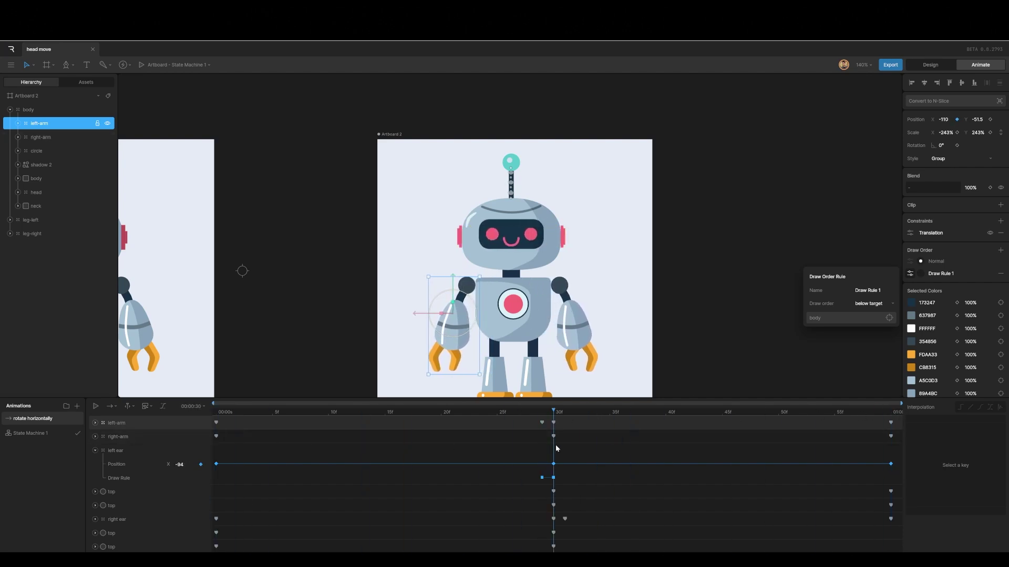
click(46, 137)
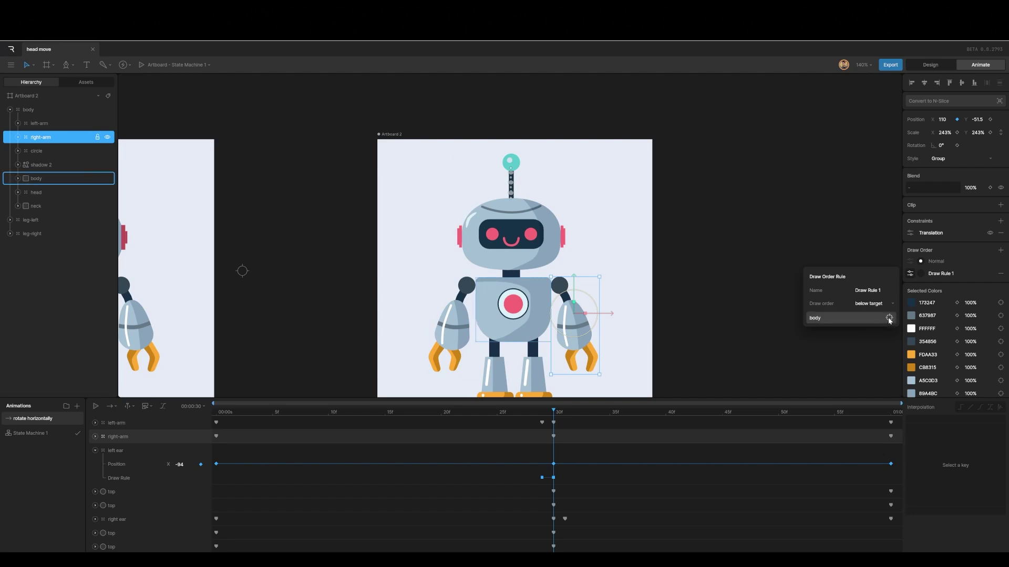
click(564, 415)
drag(564, 415, 556, 414)
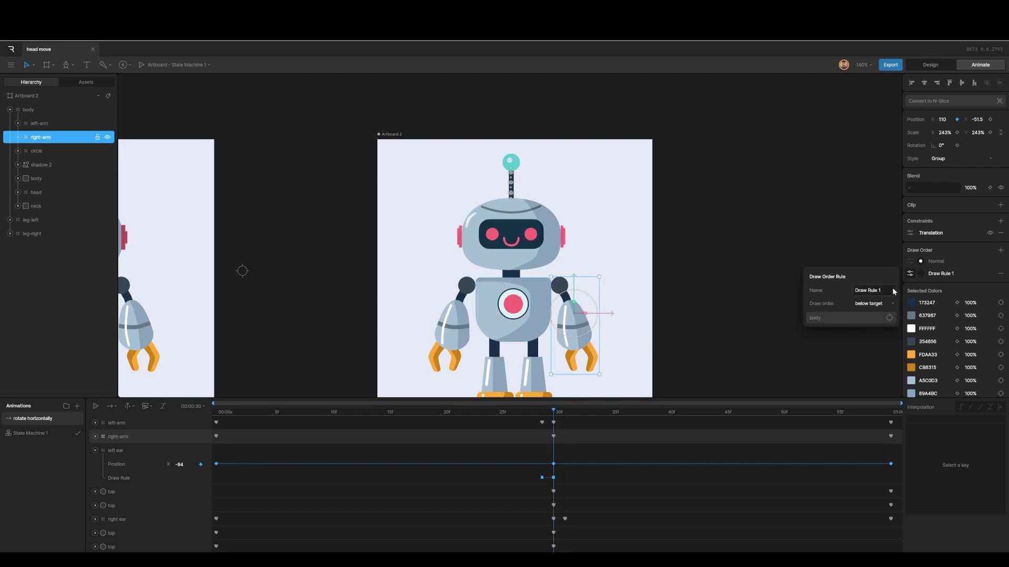
click(920, 274)
click(920, 261)
click(561, 414)
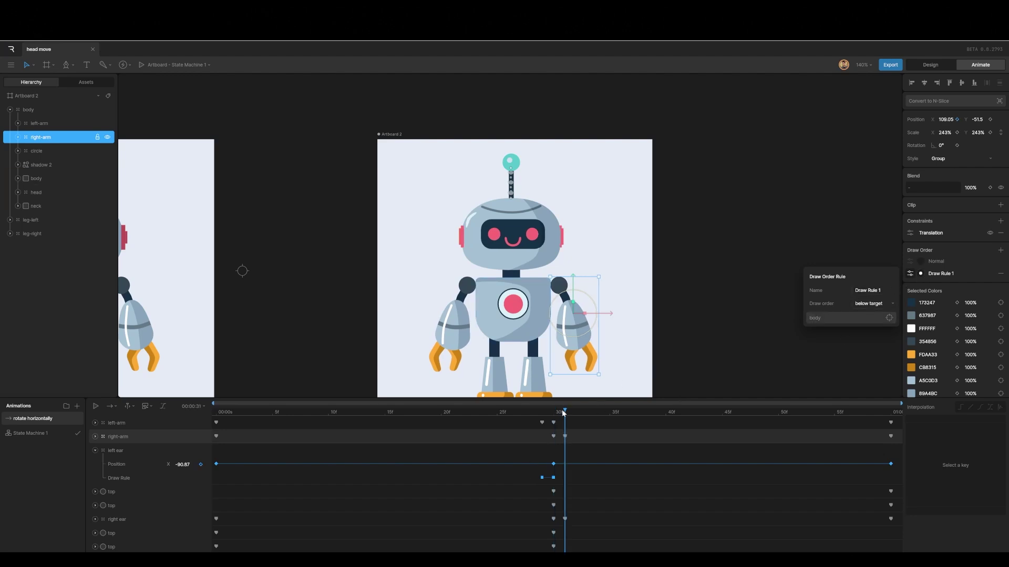
drag(563, 414, 868, 415)
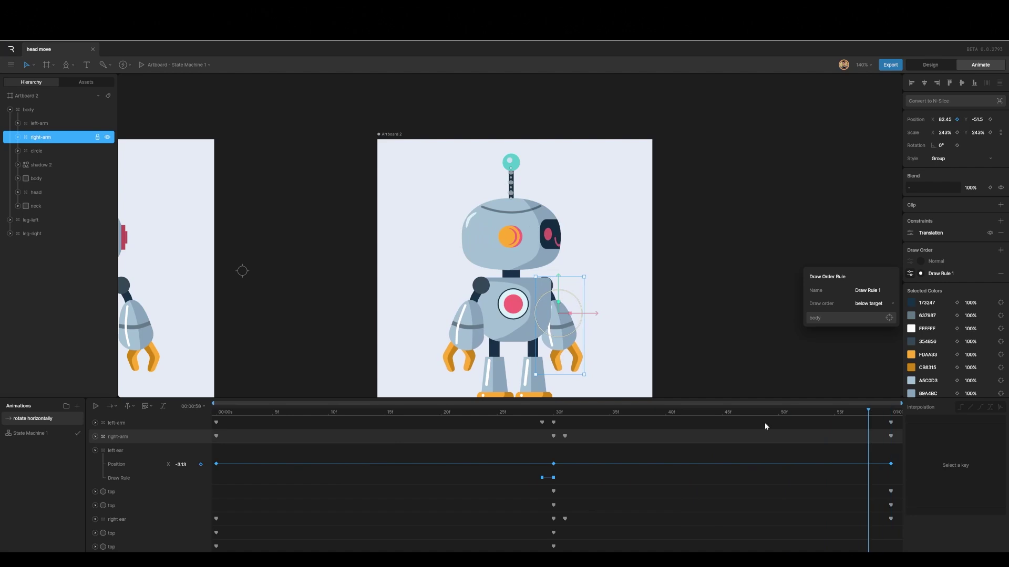
key(space)
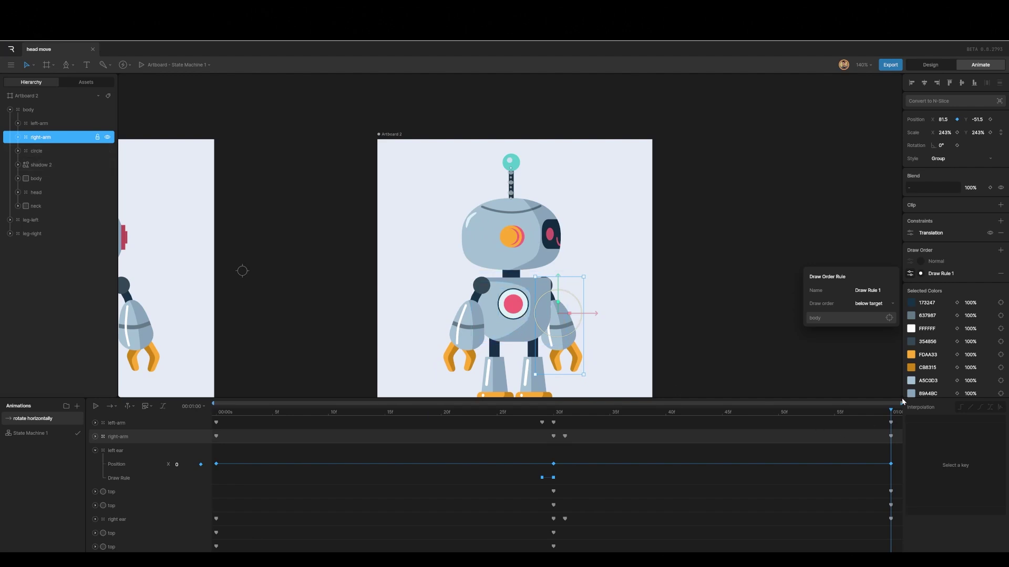
Key the body shape's X scale at 100% on frame 30 and narrow it horizontally at frame 0
mouse_move(891, 411)
mouse_down()
mouse_move(548, 462)
mouse_move(709, 449)
mouse_move(546, 452)
mouse_move(556, 450)
mouse_up()
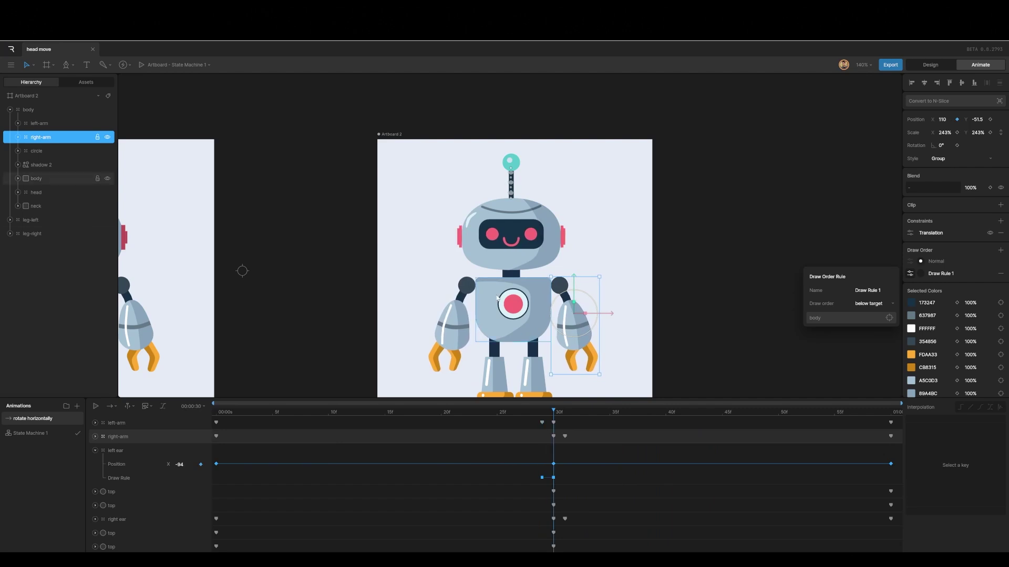
click(49, 180)
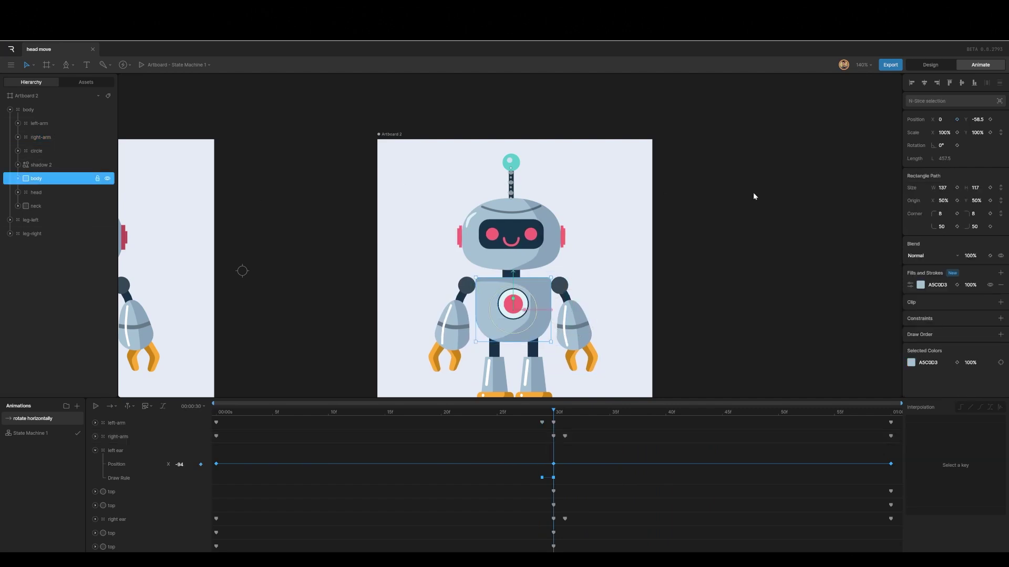
click(957, 132)
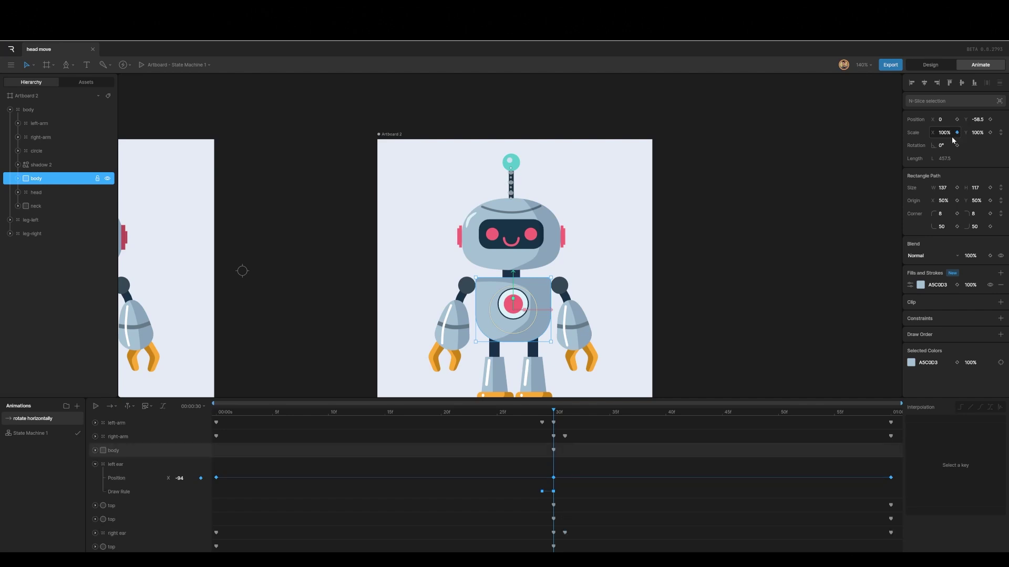
drag(556, 414, 216, 415)
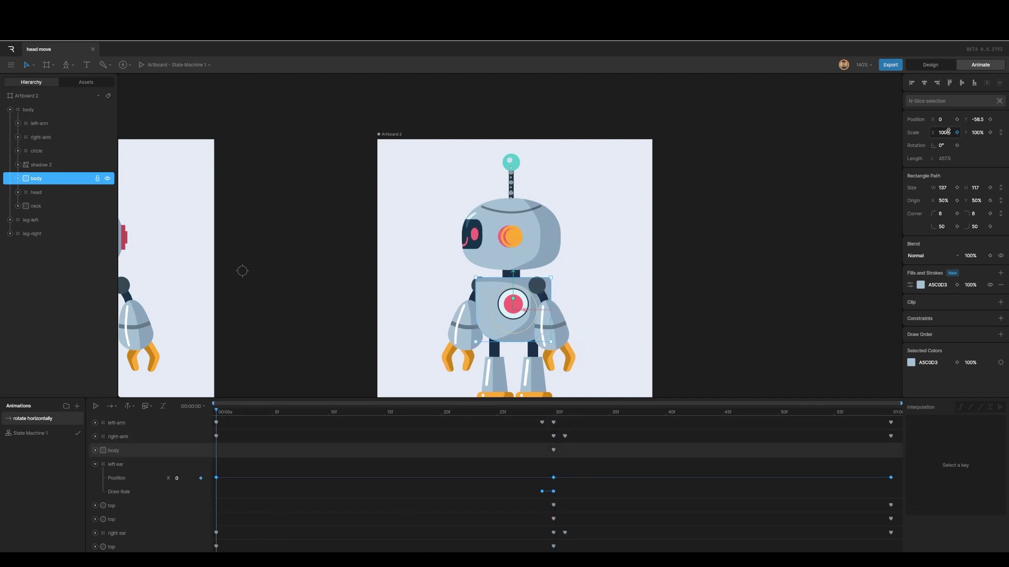
drag(947, 131, 937, 132)
Set the body shape's X scale to 80% at the 1-second mark
drag(218, 413, 941, 445)
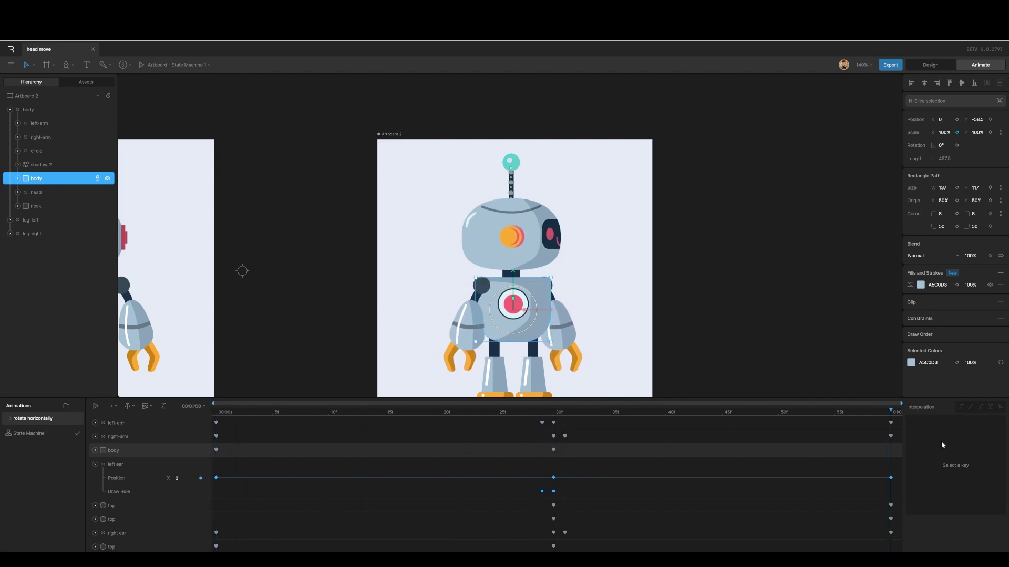
click(943, 133)
text(80)
key(Return)
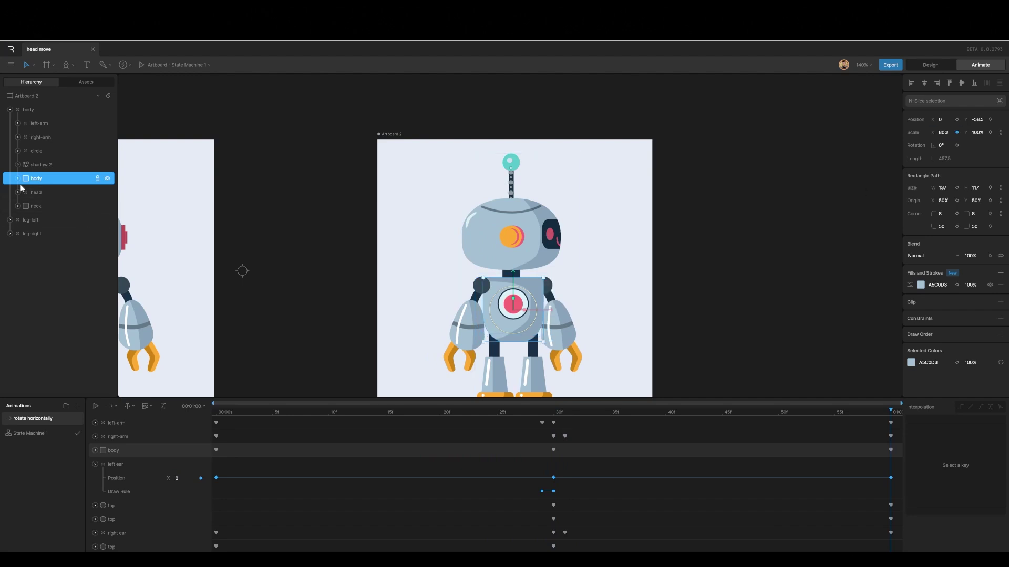
Key the chest circle's X scale and X position at their current values, placing the keys on frame 30
click(37, 151)
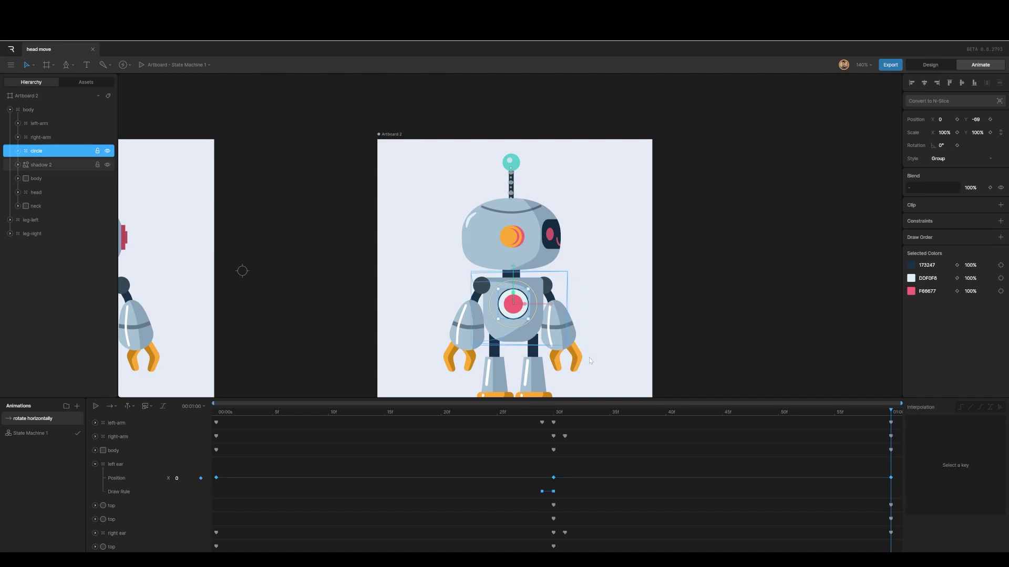
drag(890, 411, 564, 439)
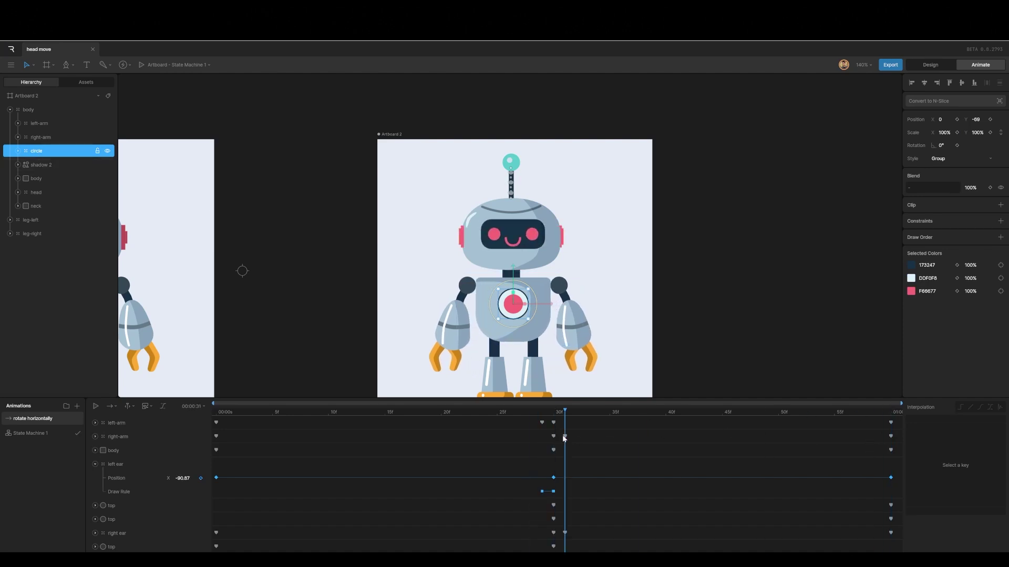
click(956, 133)
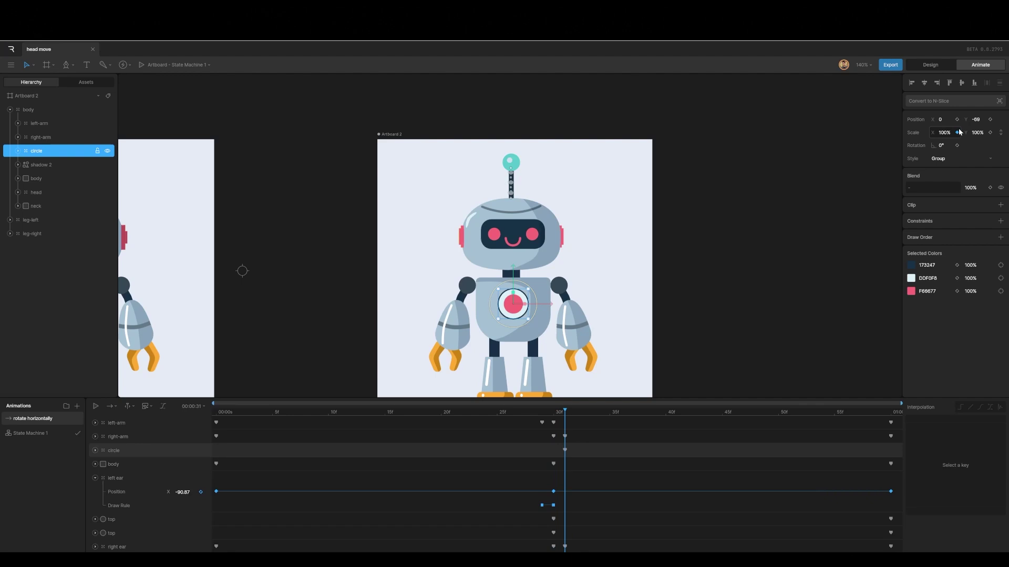
click(957, 119)
drag(563, 413, 555, 411)
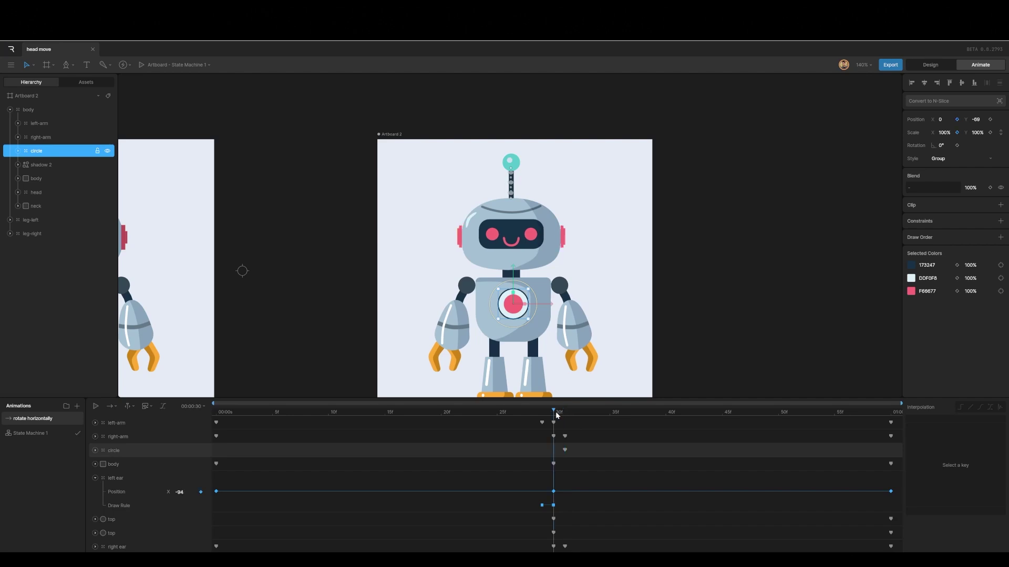
click(564, 451)
drag(559, 453, 556, 452)
At frame 0, set the chest circle's X scale to 80% and move it to X -18
drag(555, 418, 183, 446)
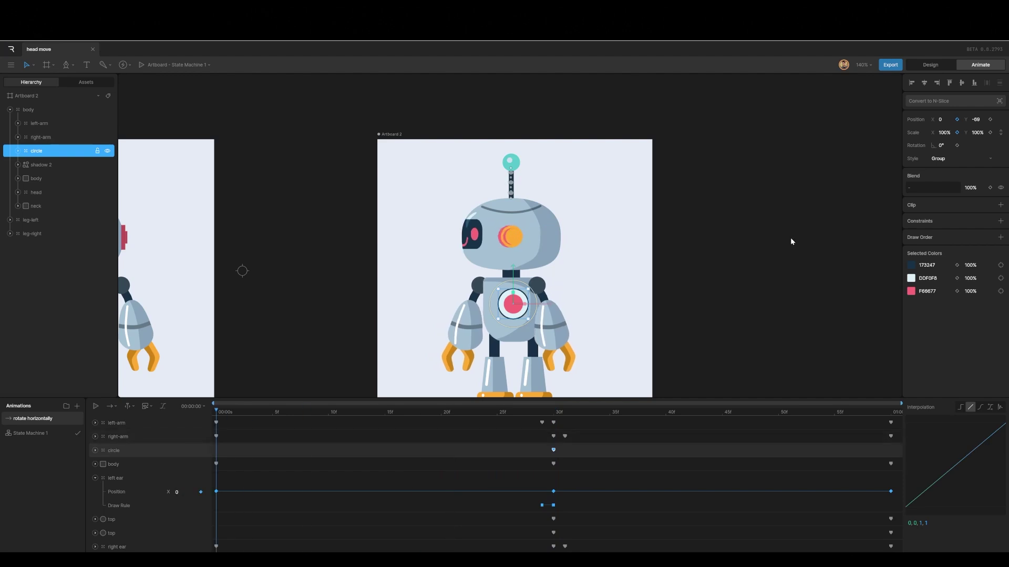
click(948, 132)
text(80)
key(Return)
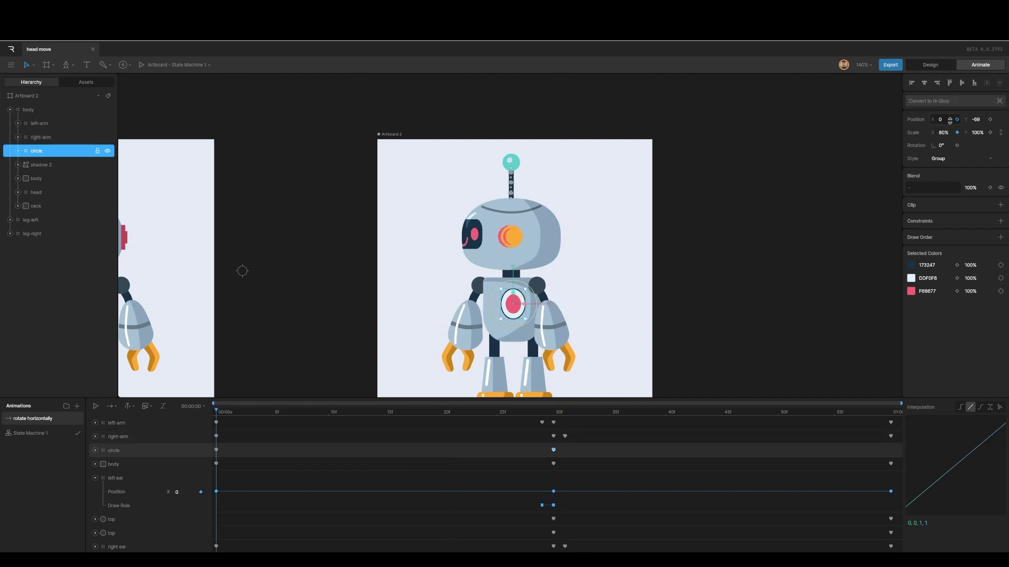
drag(541, 306, 526, 305)
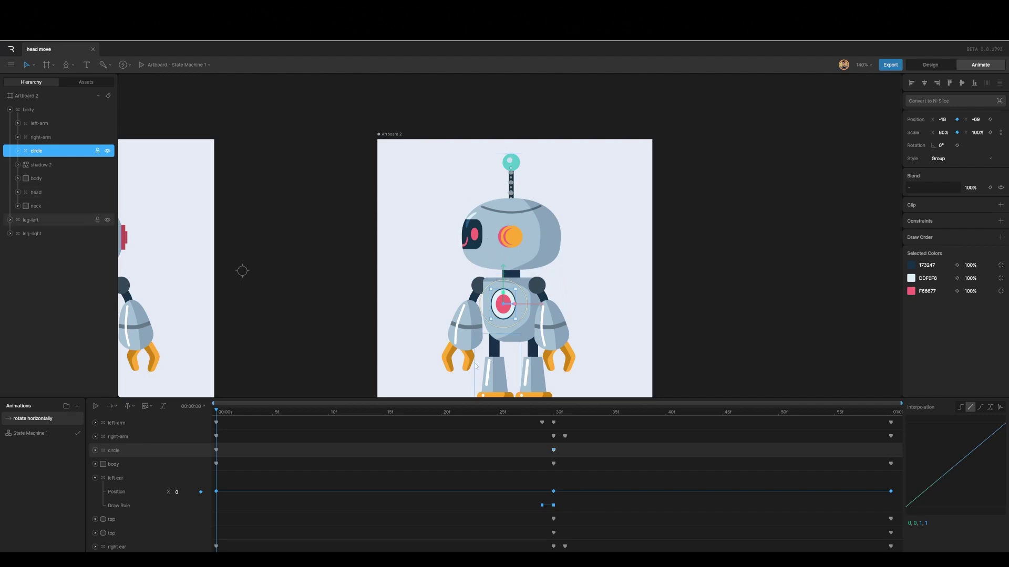
At the 1-second mark, set the chest circle's X scale to 80%, move it to X 10.5, and play back the turn
drag(216, 410, 893, 424)
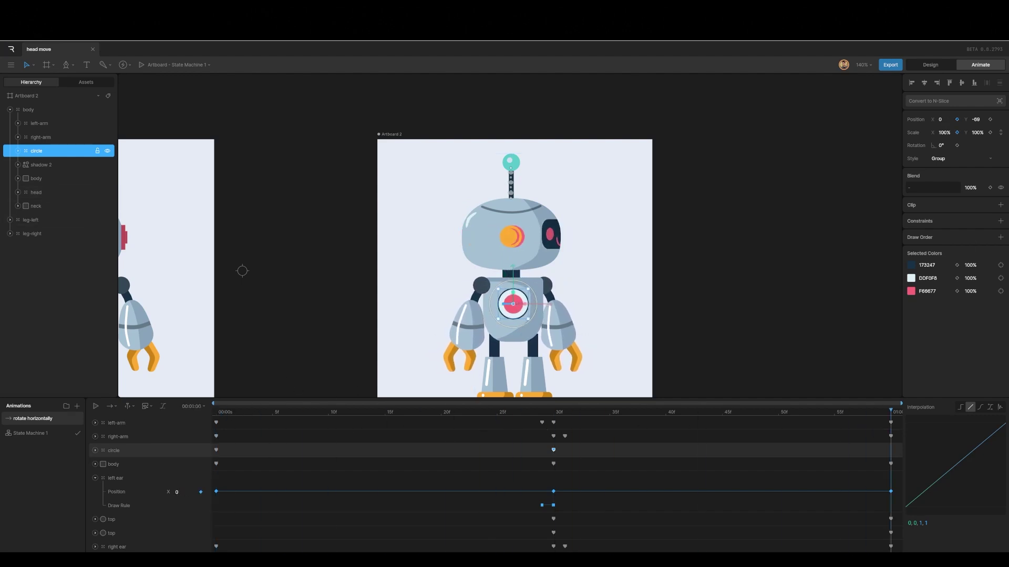
click(944, 135)
text(80)
key(Return)
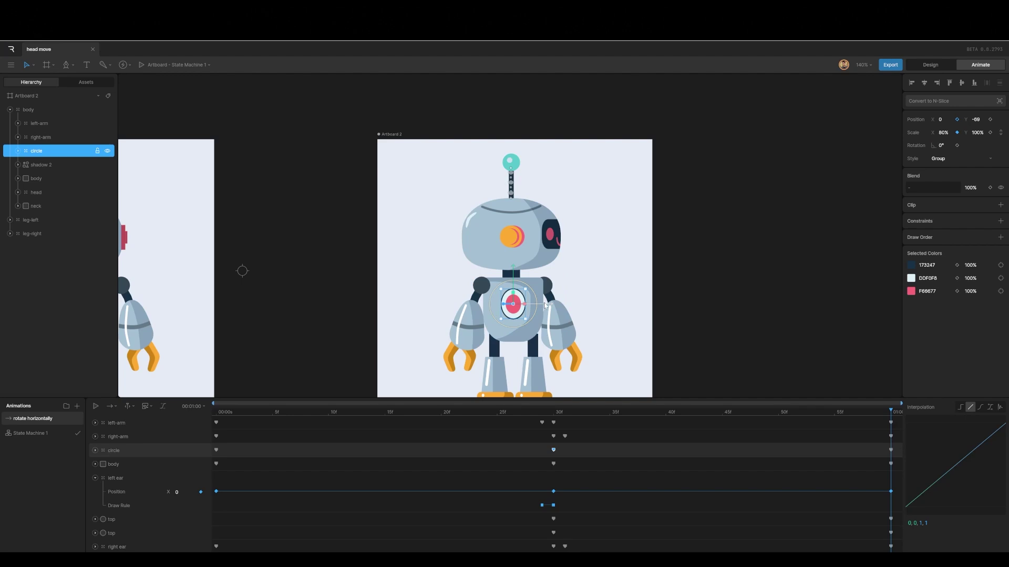
drag(546, 306, 552, 305)
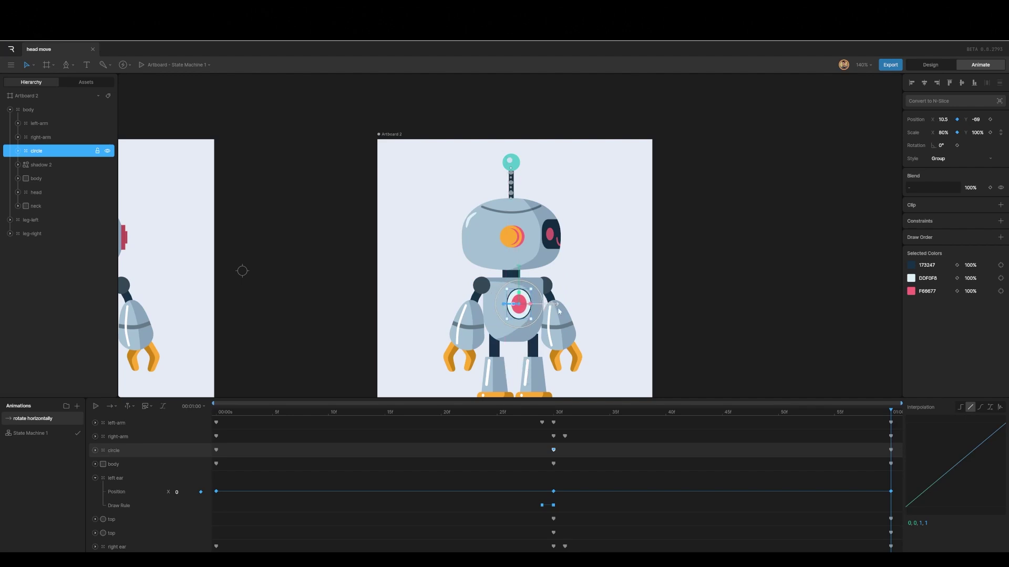
key(space)
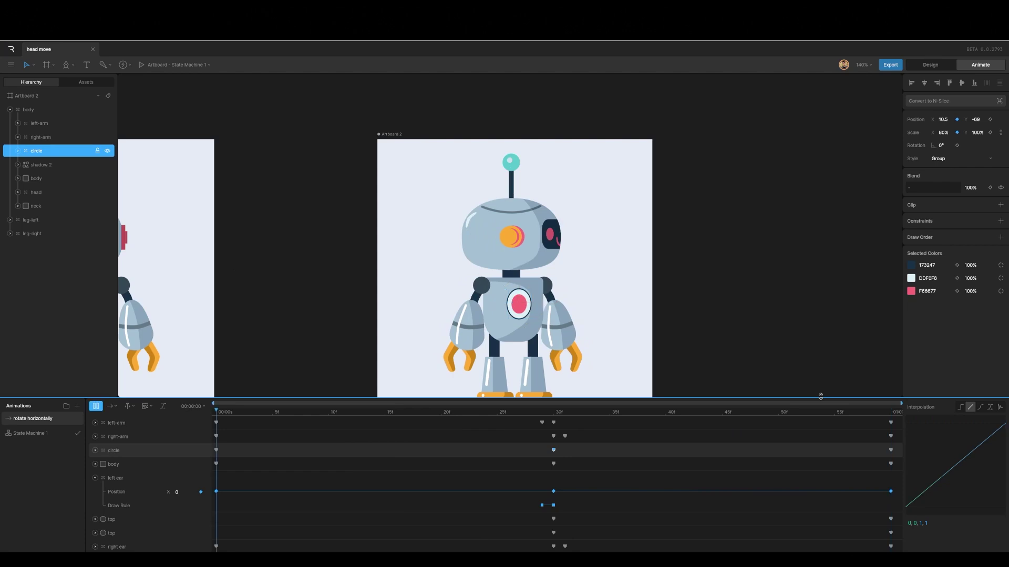
key(space)
key(space)
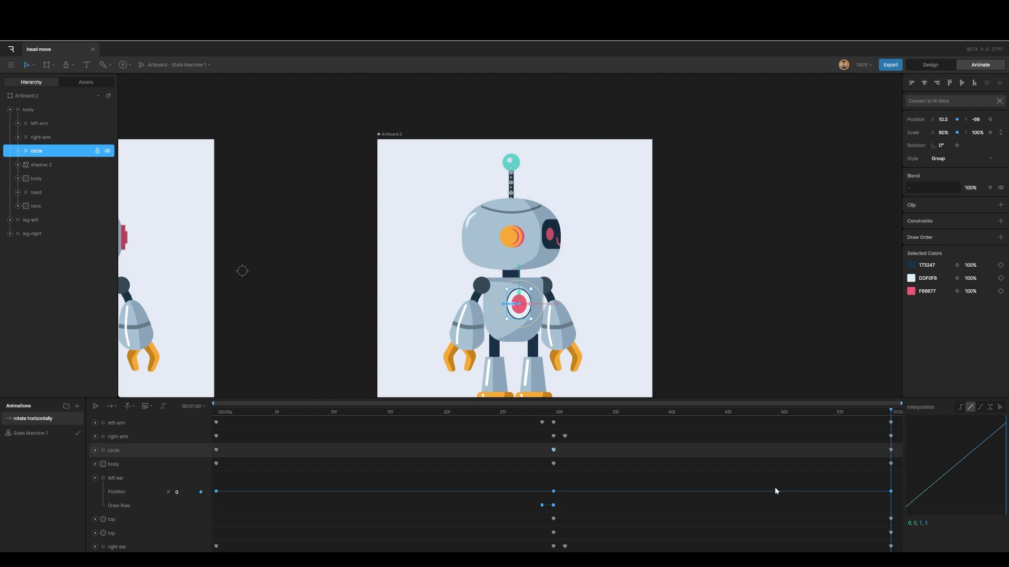
Create a new timeline animation and name it up-down
click(79, 408)
click(95, 428)
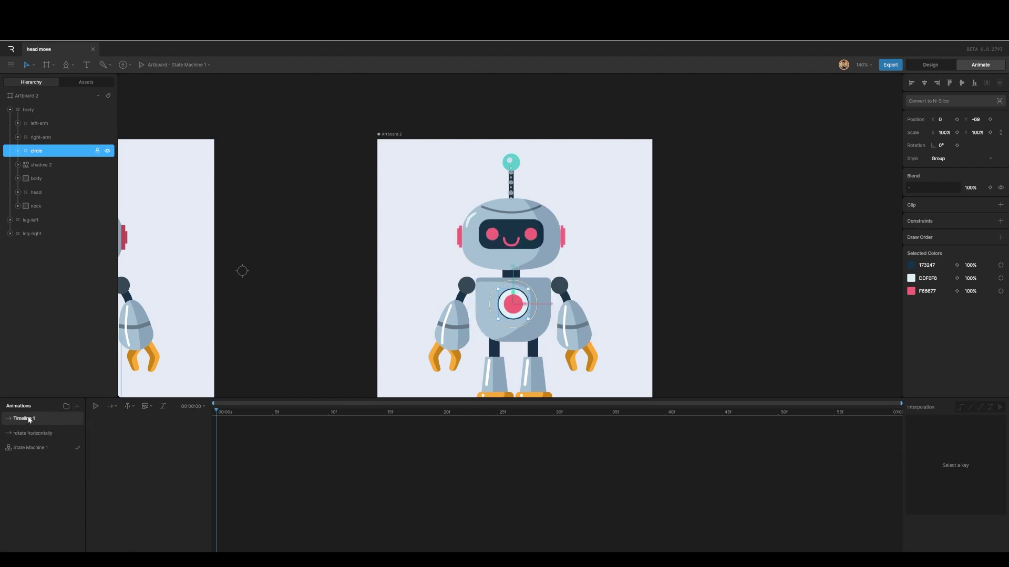
double_click(30, 419)
text(up-down)
Key the Y position of the face master group inside the head at frame 30
drag(224, 412, 555, 434)
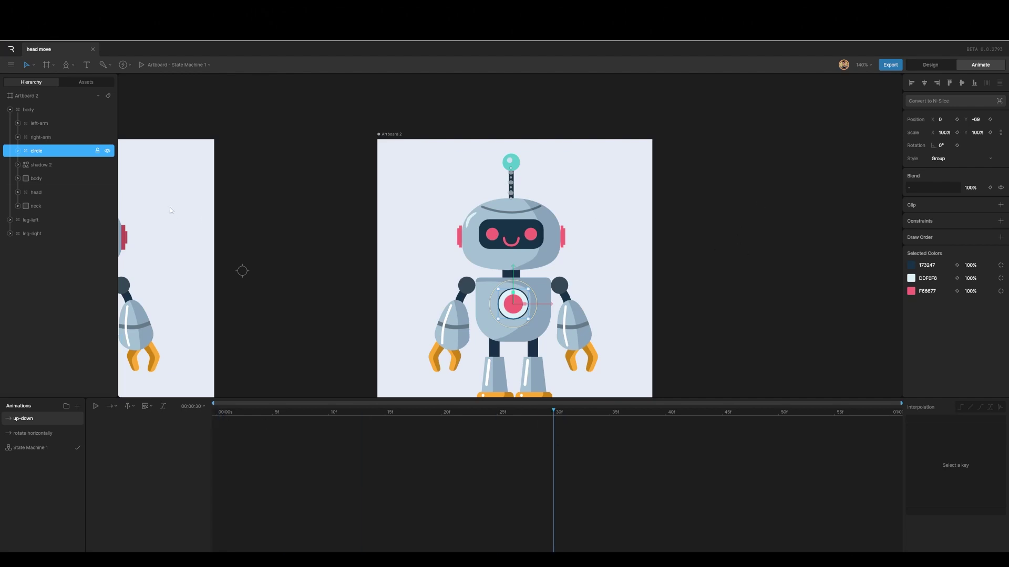
click(33, 195)
click(18, 194)
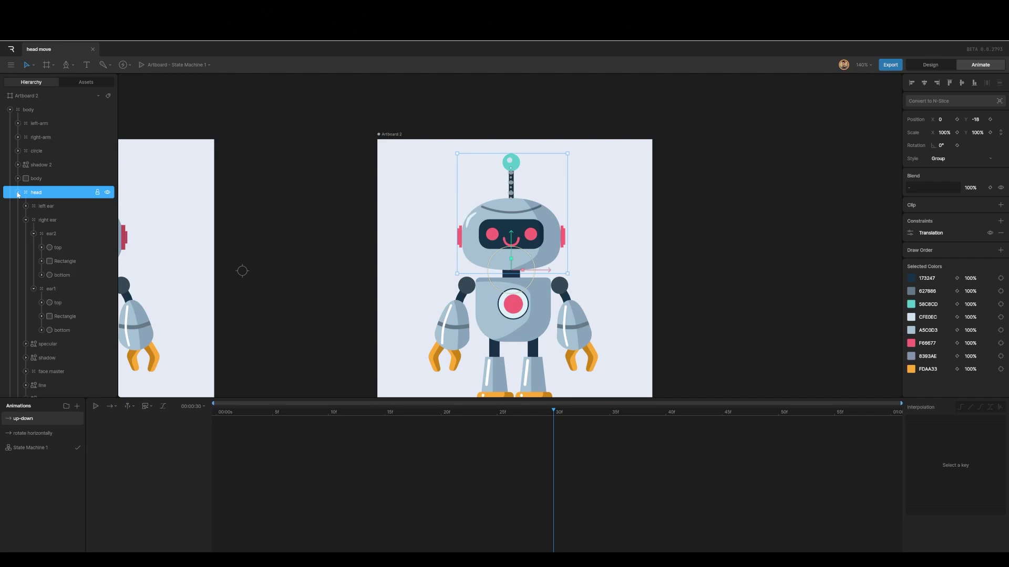
click(26, 221)
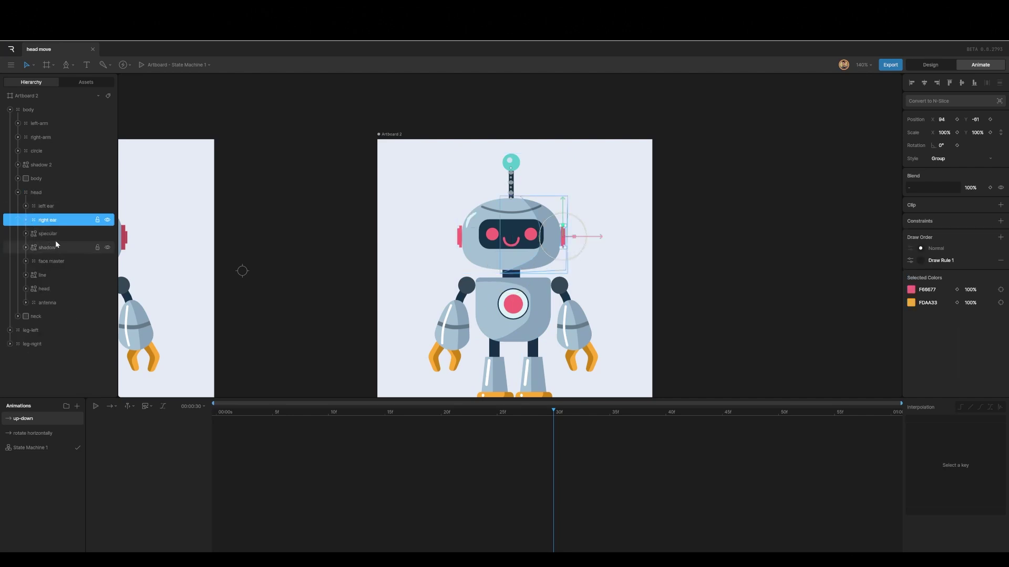
click(46, 263)
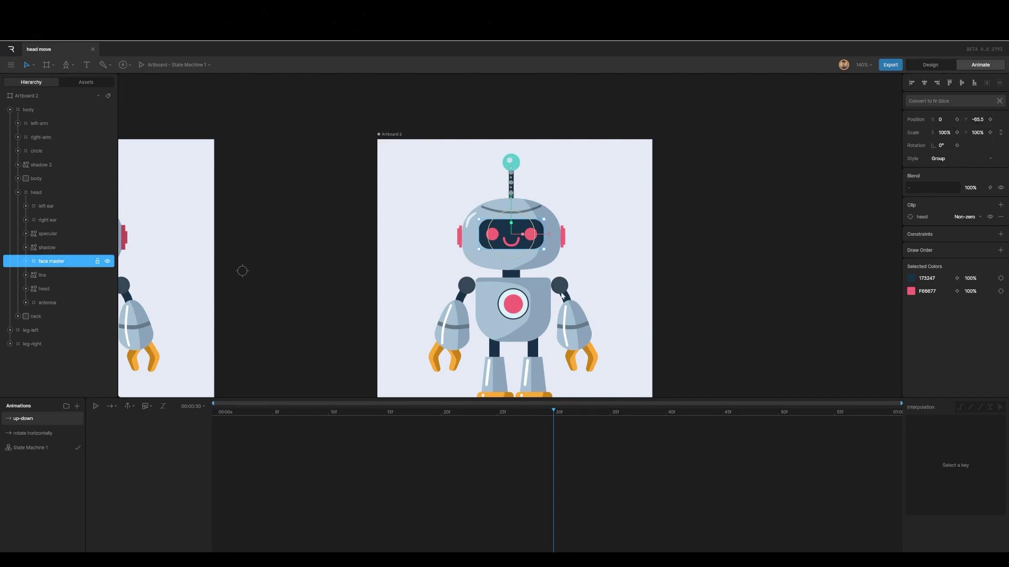
click(25, 261)
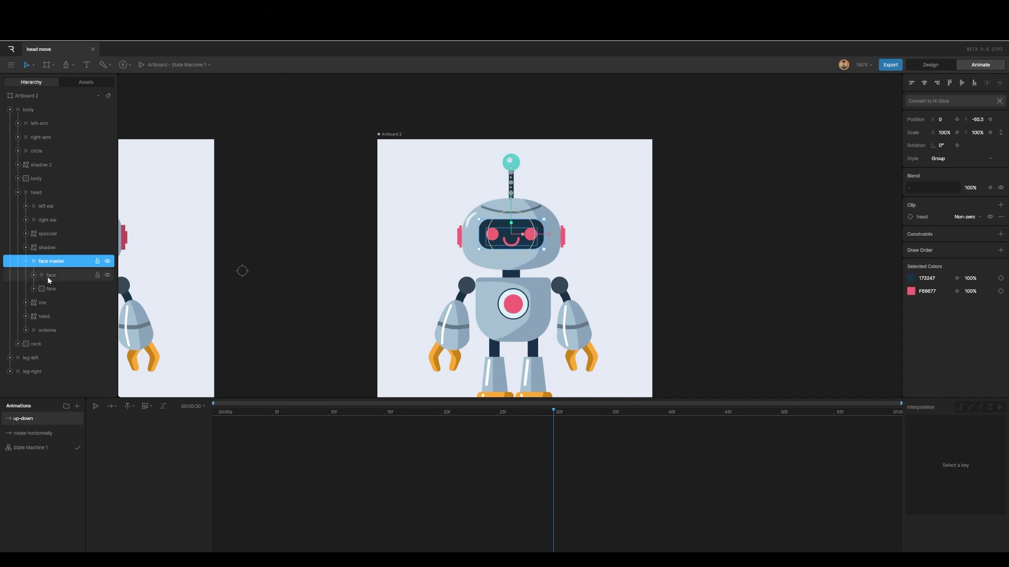
click(47, 276)
click(45, 263)
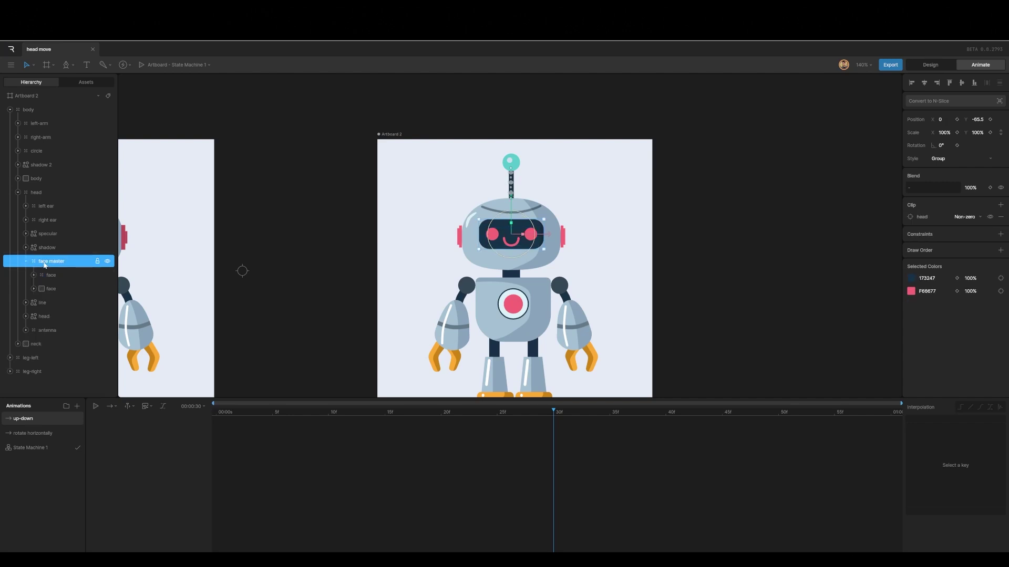
click(990, 119)
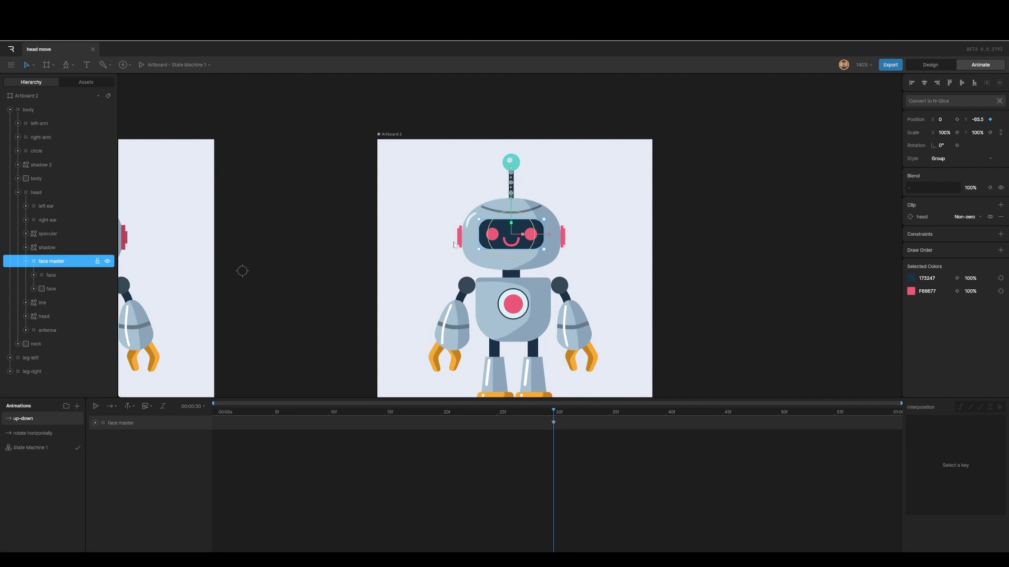
Lower the face master group to Y -46 at frame 0, raise it to Y -84 at the 1-second mark, and scrub back to check
drag(553, 413, 213, 420)
drag(512, 209, 512, 223)
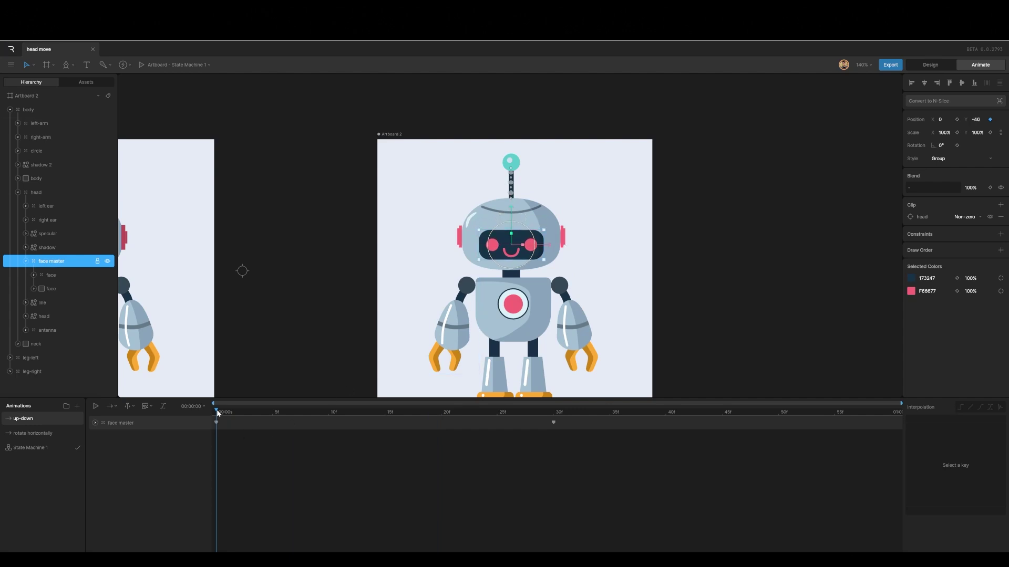
drag(218, 414, 890, 416)
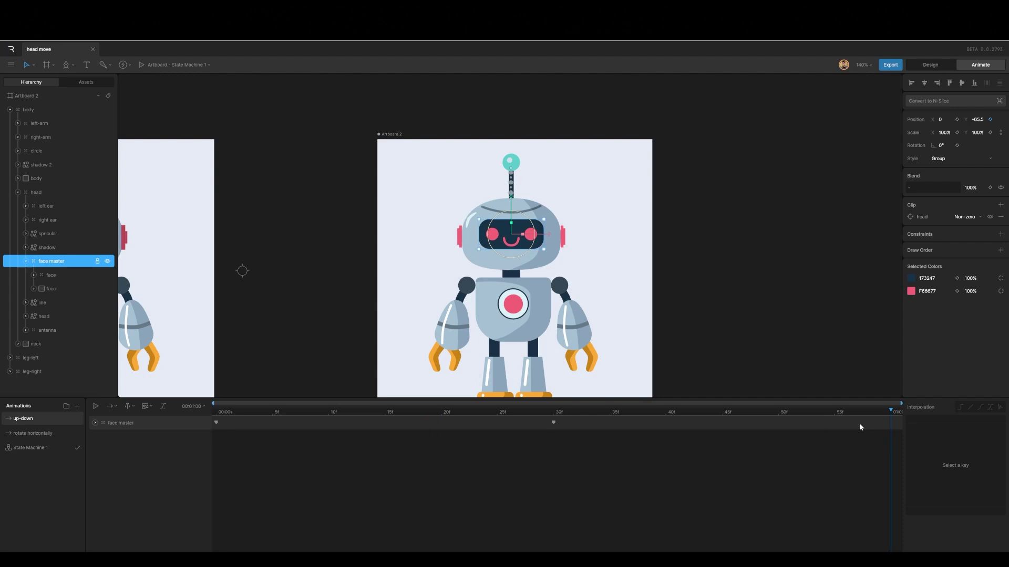
drag(512, 206, 513, 196)
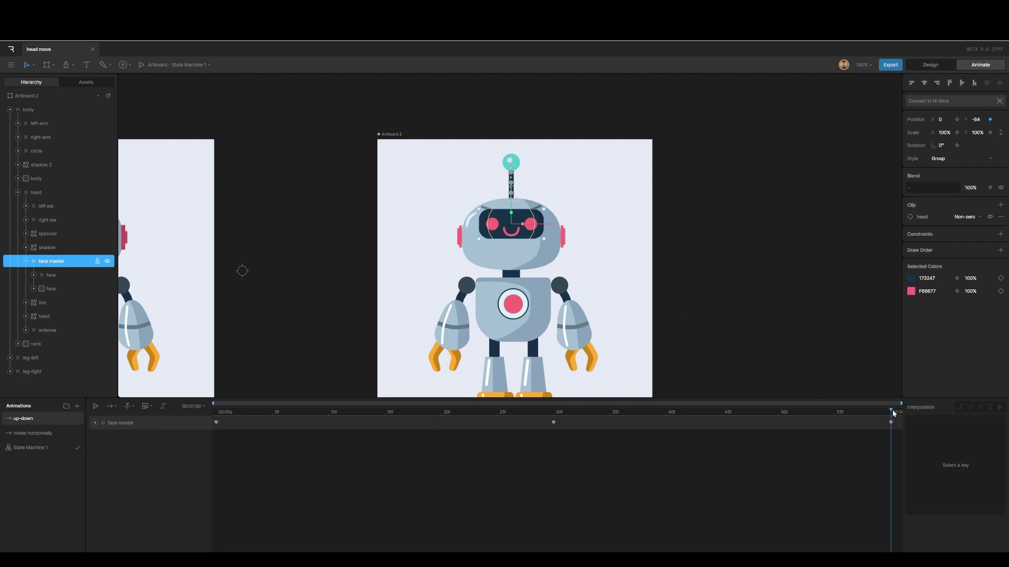
drag(893, 412, 218, 389)
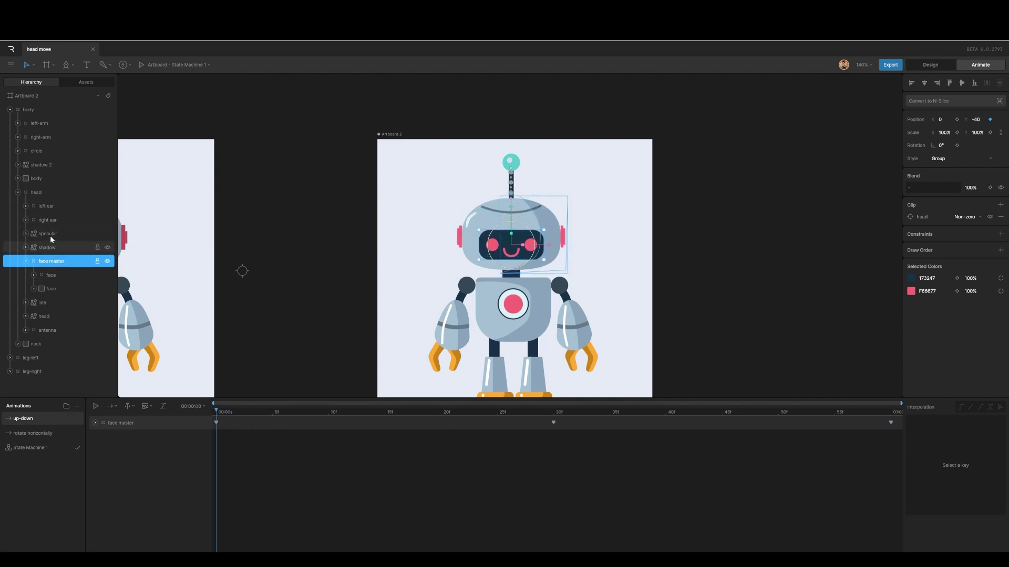
Key the Y position of the line across the top of the head at frame 30
click(497, 212)
click(477, 409)
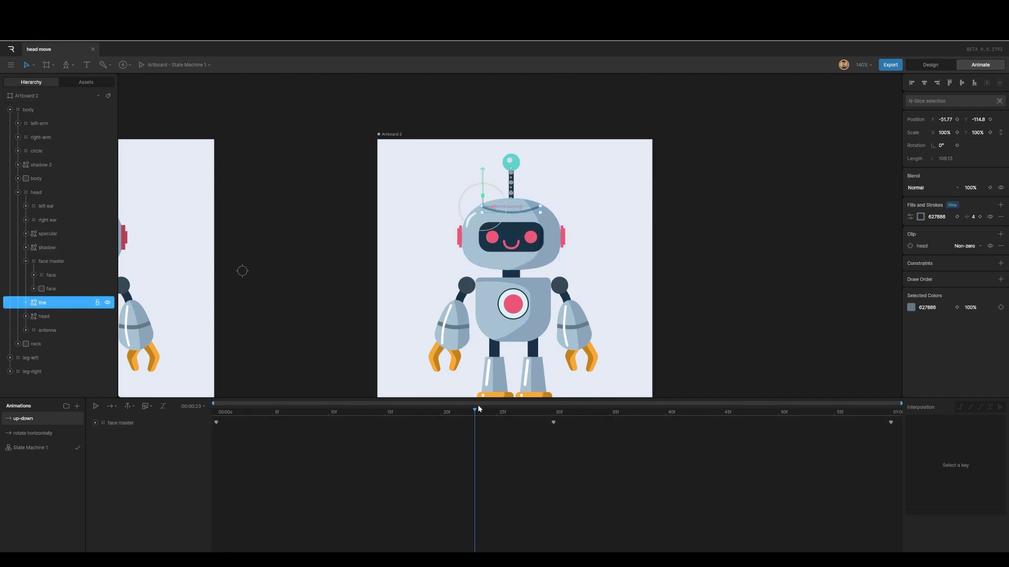
drag(478, 409, 550, 401)
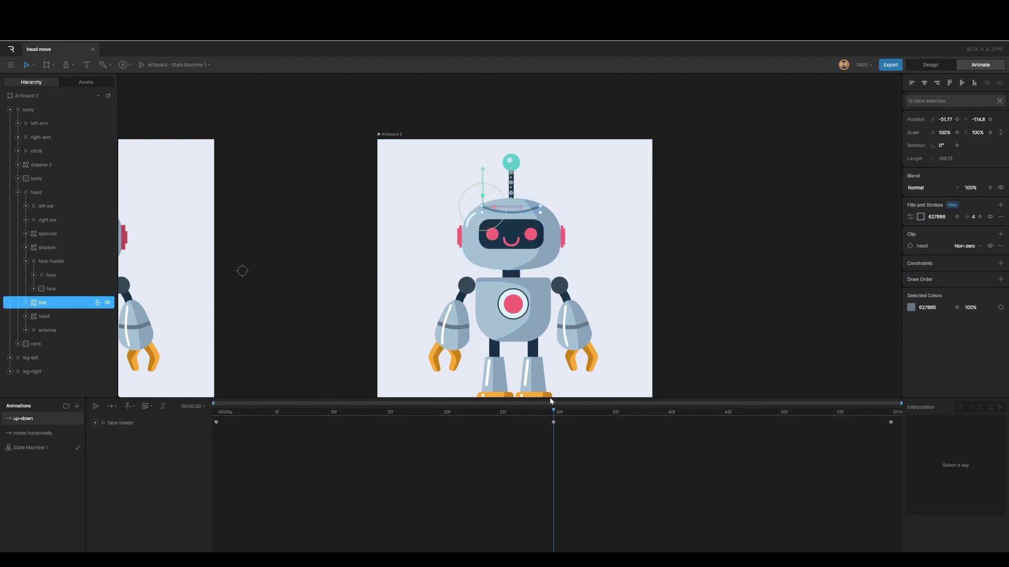
click(957, 119)
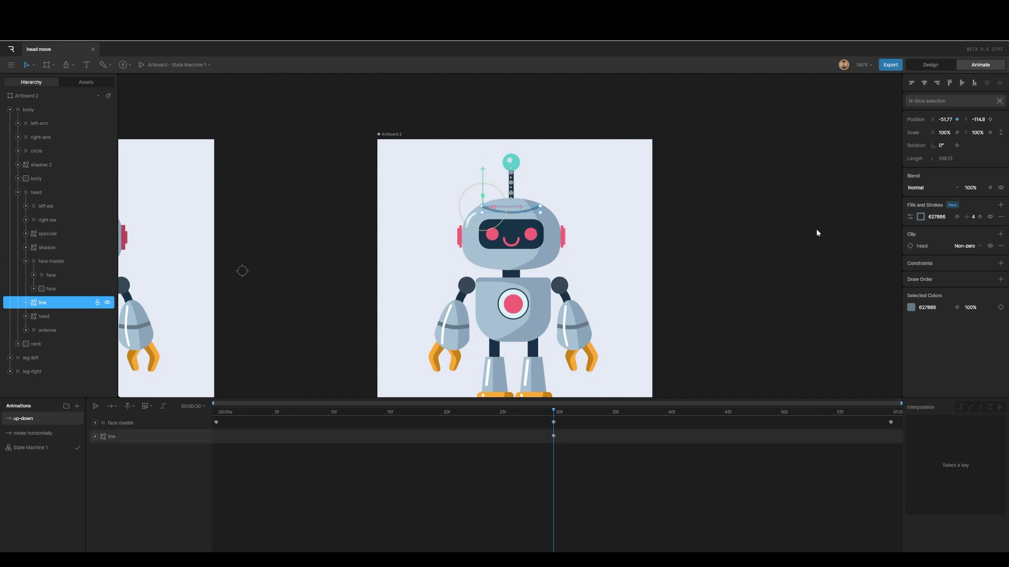
click(957, 119)
click(991, 120)
Lower the head's line to Y -103.5 at frame 0, raise it to Y -129 at the 1-second mark, and preview the motion
drag(494, 415, 216, 415)
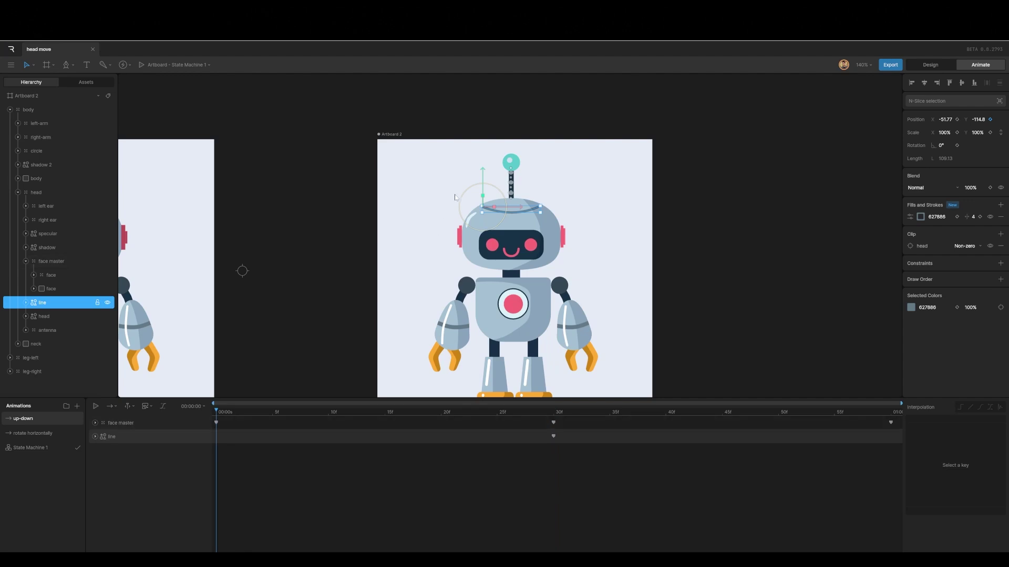
drag(479, 176, 483, 185)
drag(216, 413, 913, 409)
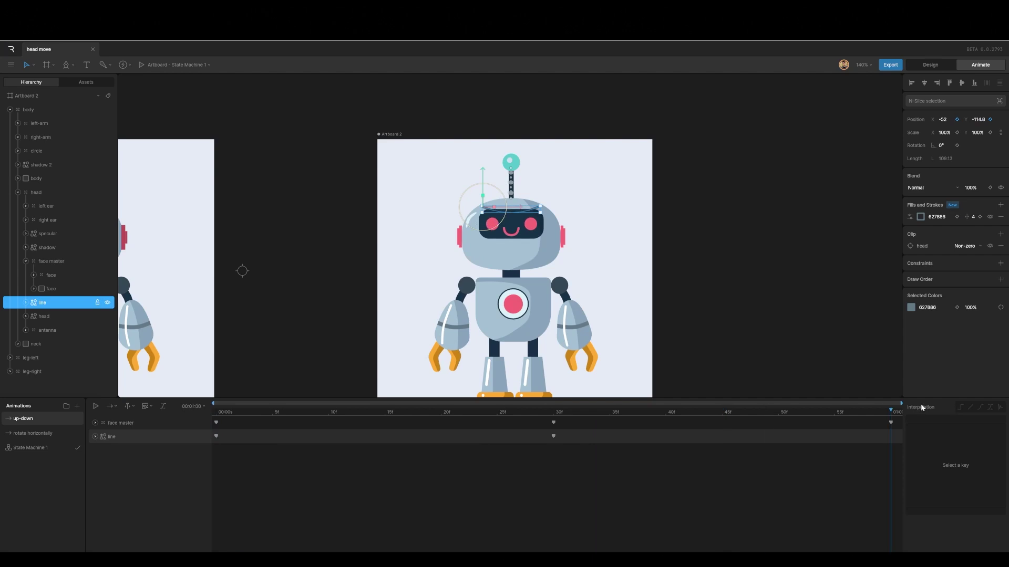
drag(483, 175, 483, 164)
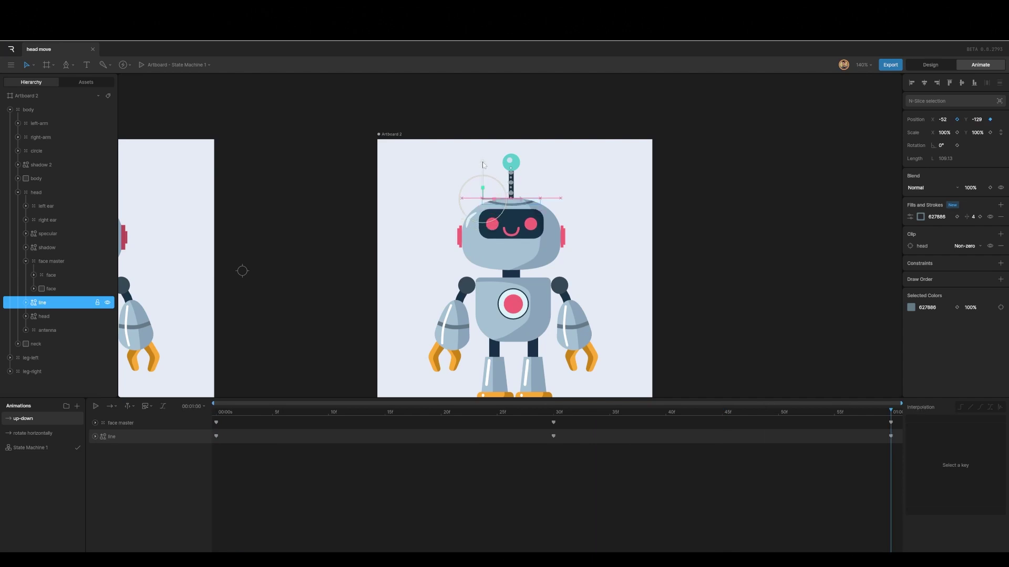
key(space)
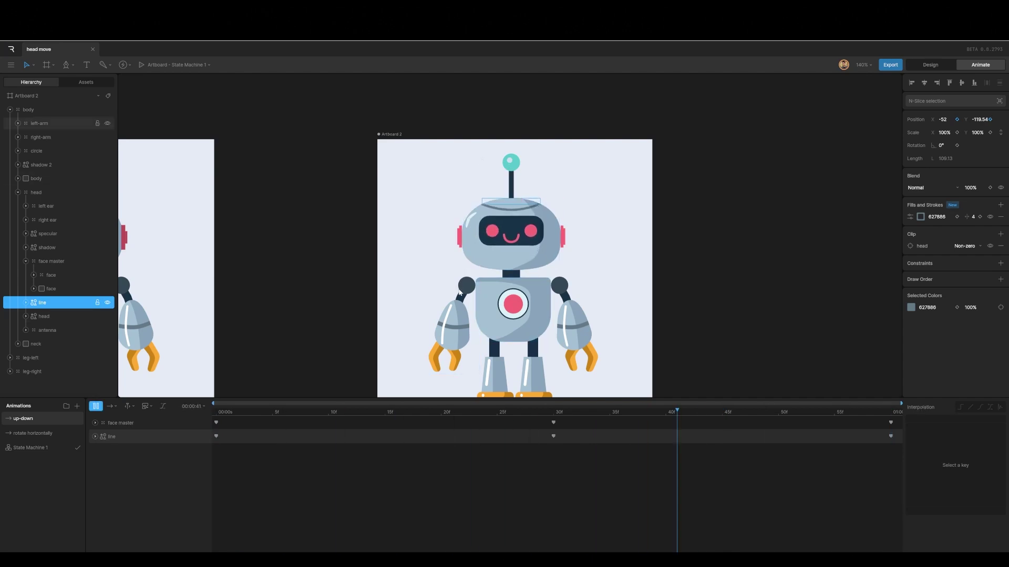
key(space)
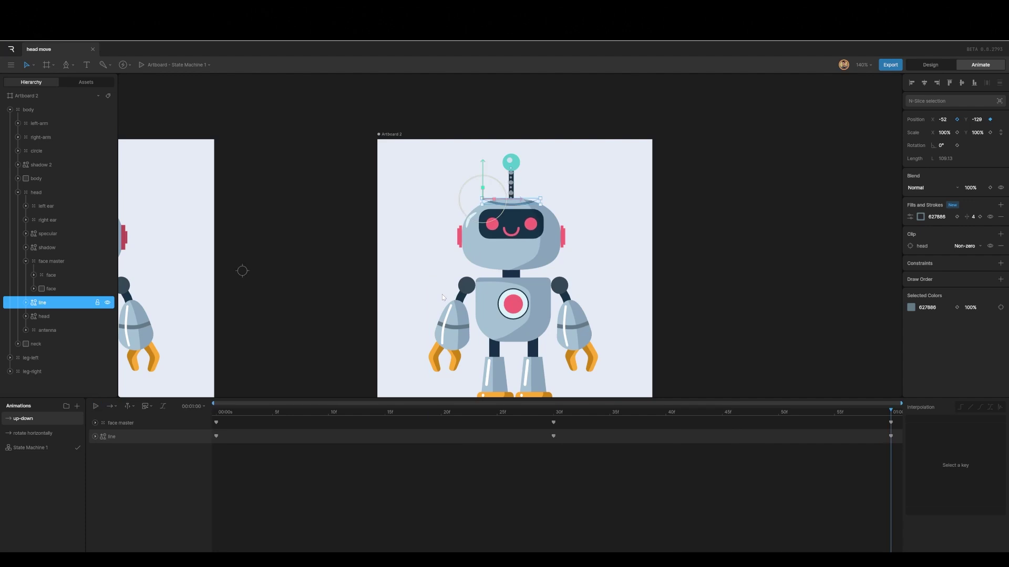
drag(895, 408, 209, 403)
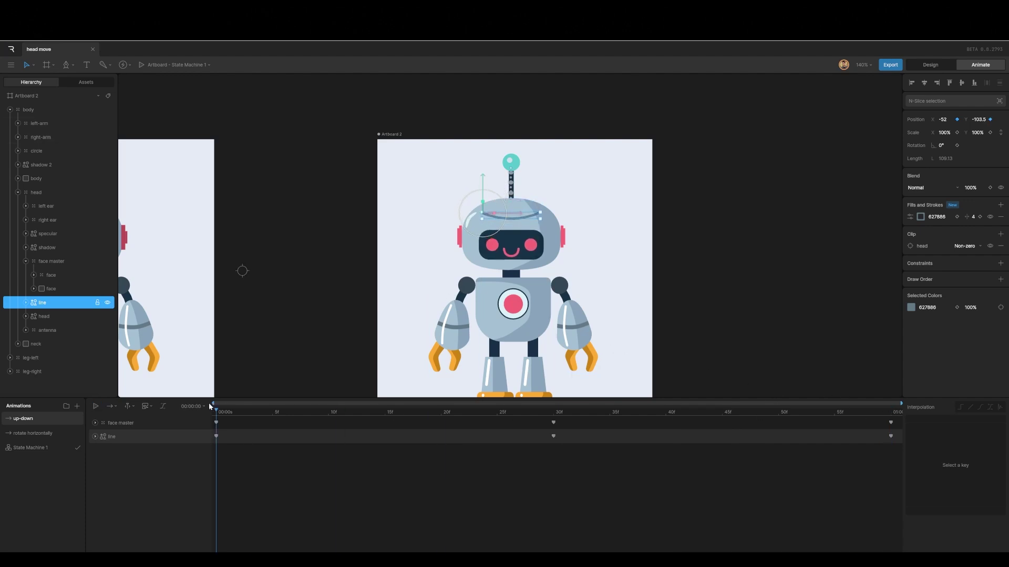
Collapse the face master group and key the Y position of both the left and right ear at frame 30
click(25, 261)
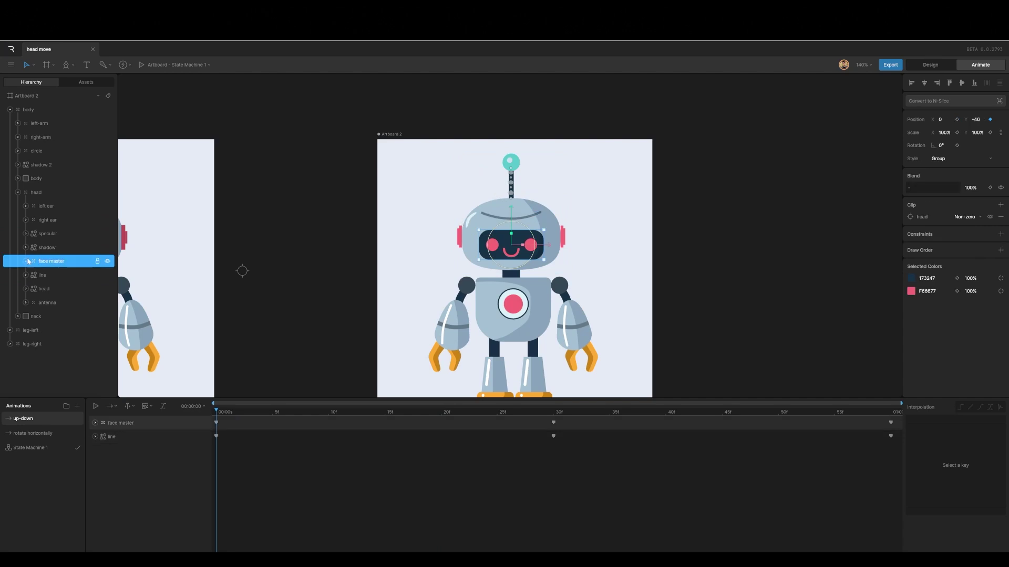
click(38, 220)
shift+click(43, 207)
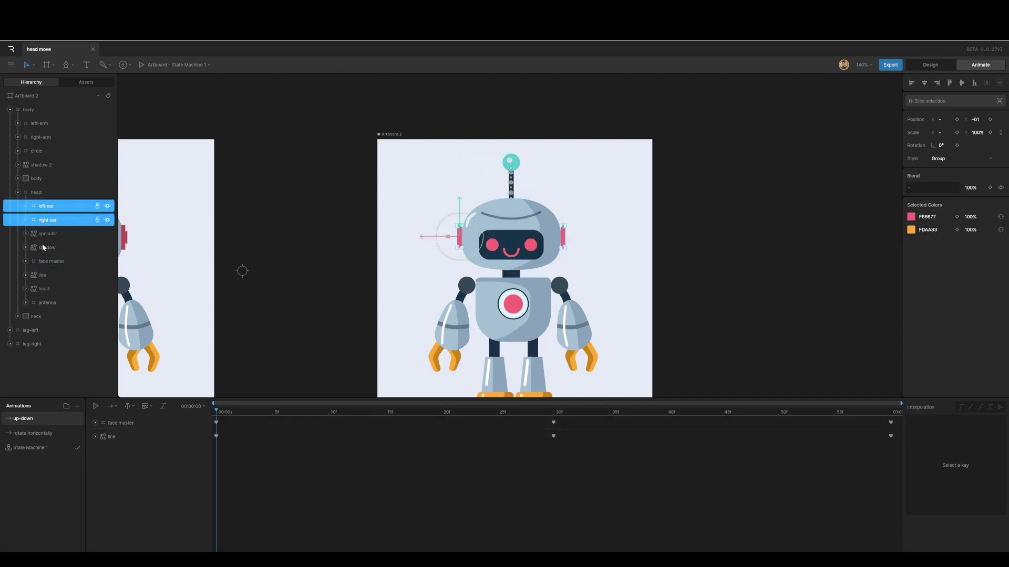
drag(217, 410, 552, 412)
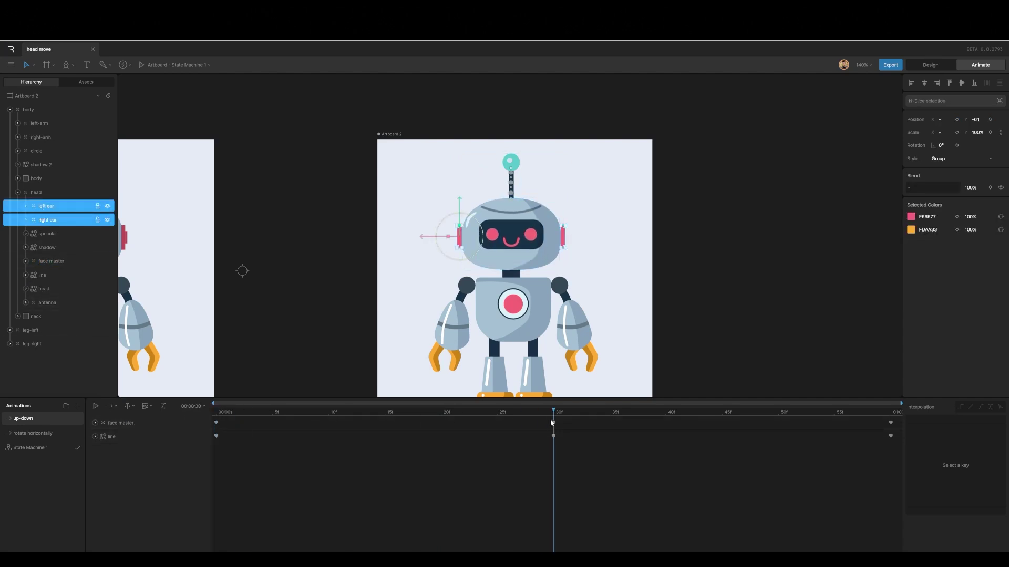
click(989, 120)
Raise both ears to Y -73 at frame 0, lower them to Y -52.5 at the 1-second mark, and preview the motion
drag(551, 411, 207, 427)
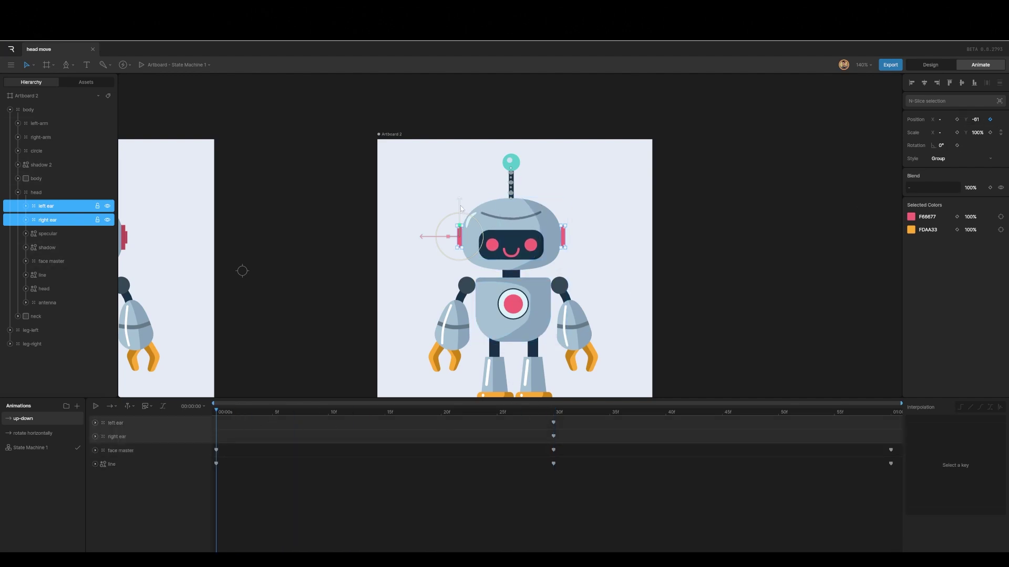
drag(461, 208, 460, 202)
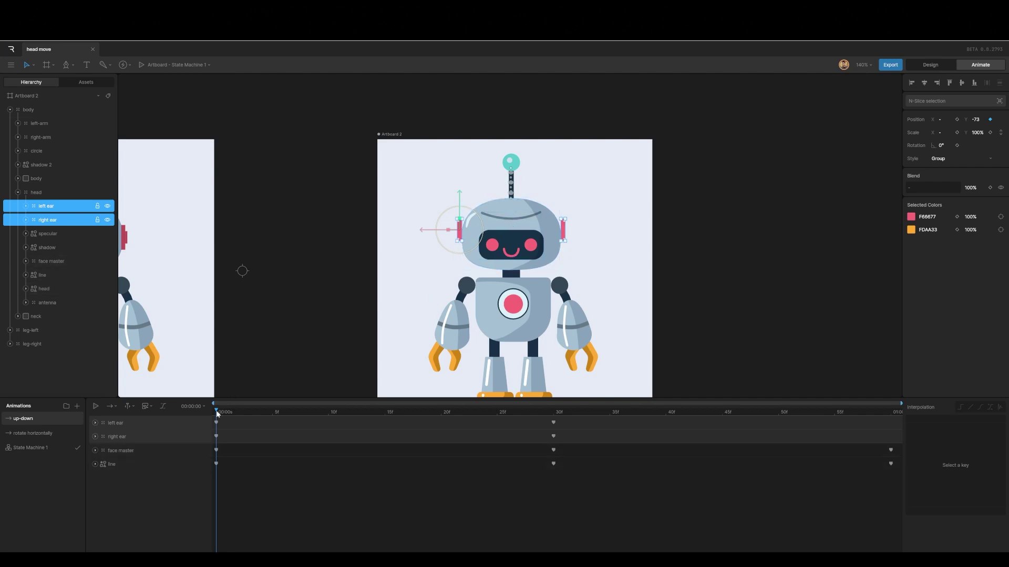
drag(218, 412, 903, 416)
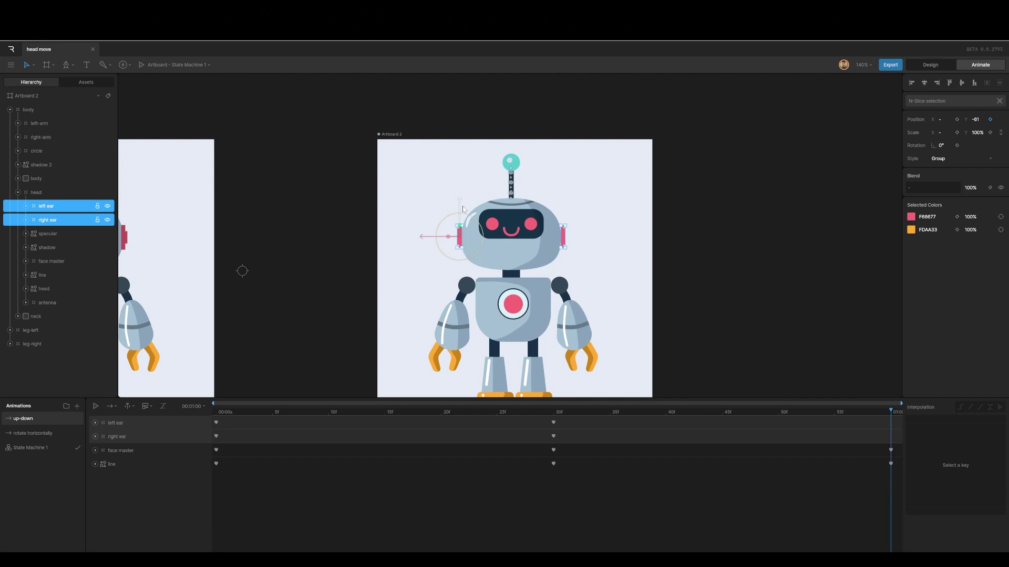
drag(463, 209, 461, 214)
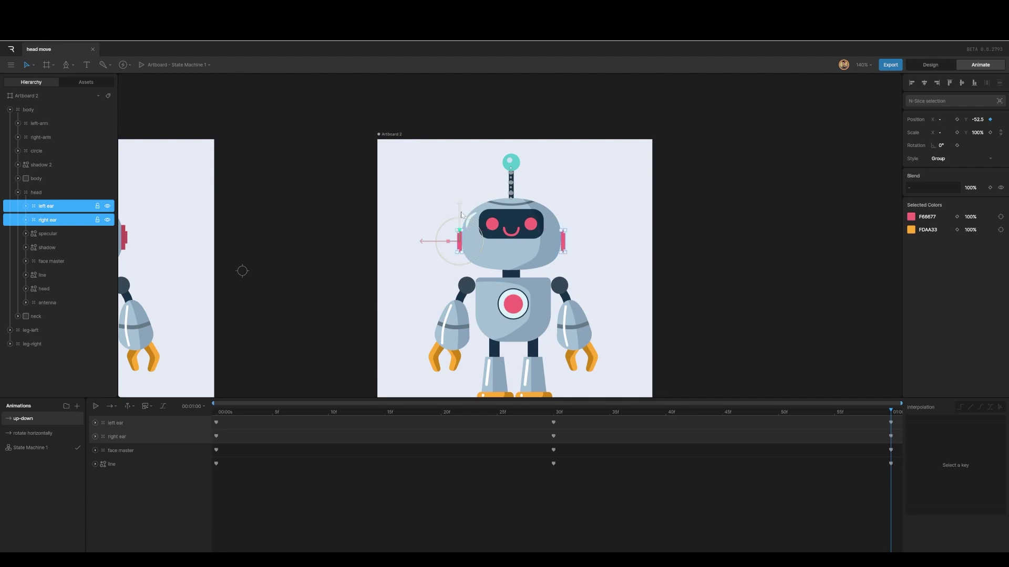
key(space)
drag(885, 415, 210, 449)
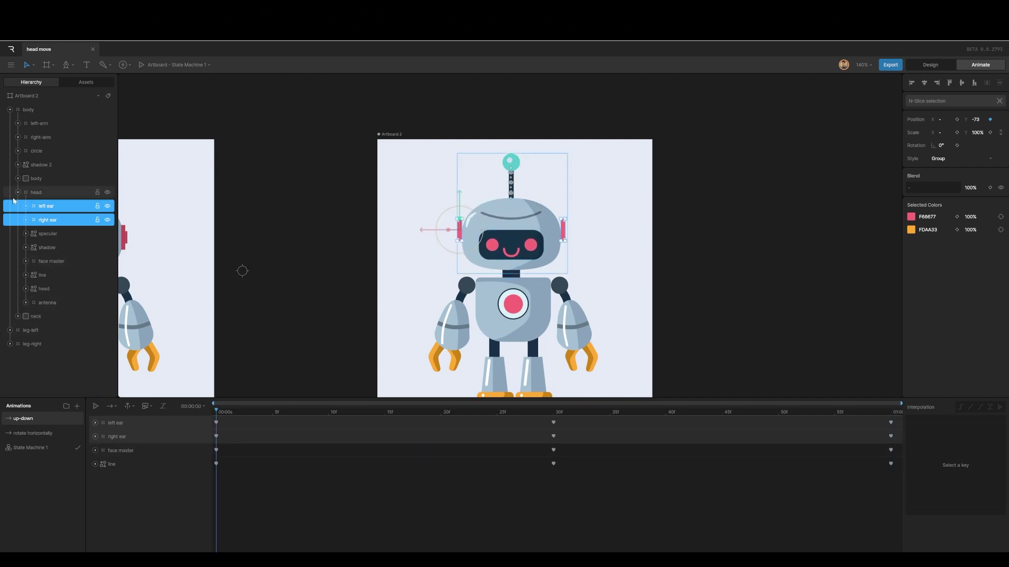
Key the antenna's Y position at frame 30 and target its Draw Rule 1 at the head shape
click(41, 305)
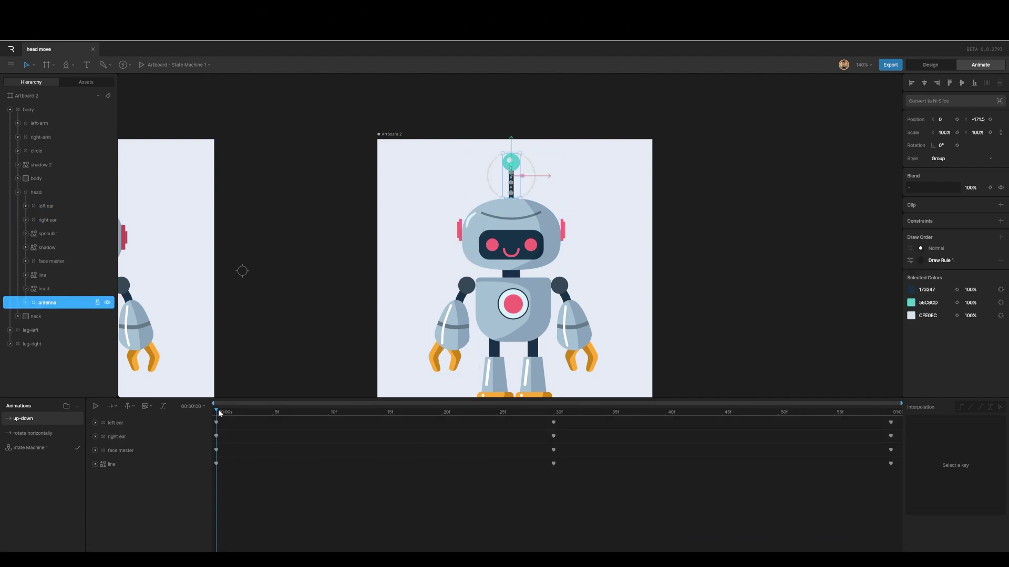
drag(221, 409, 554, 412)
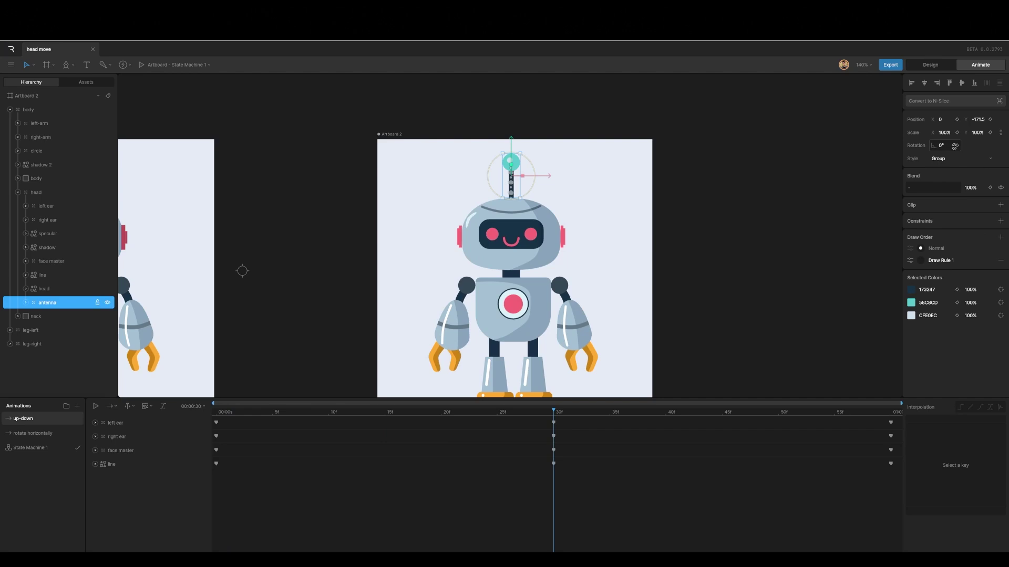
click(990, 120)
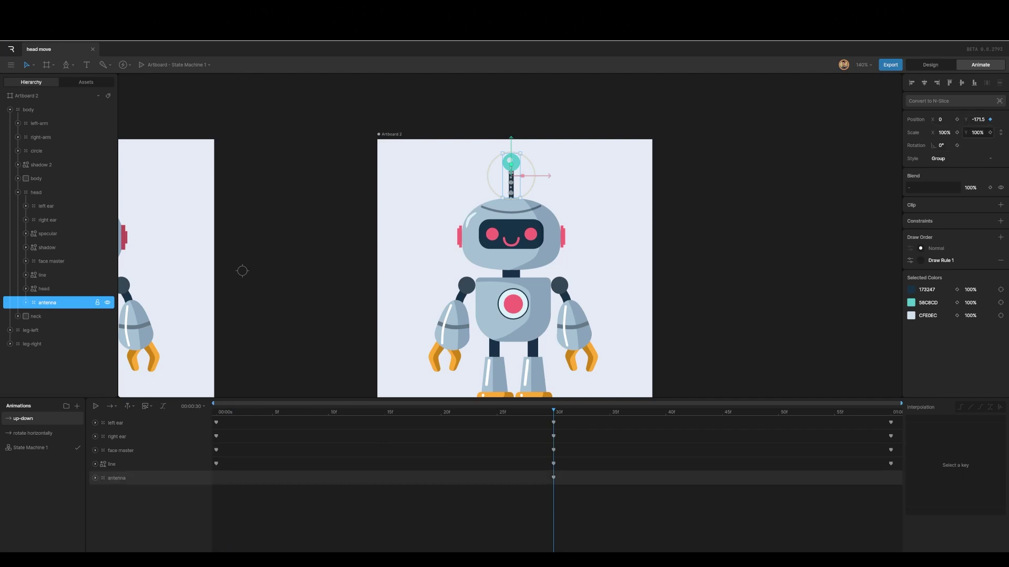
click(910, 262)
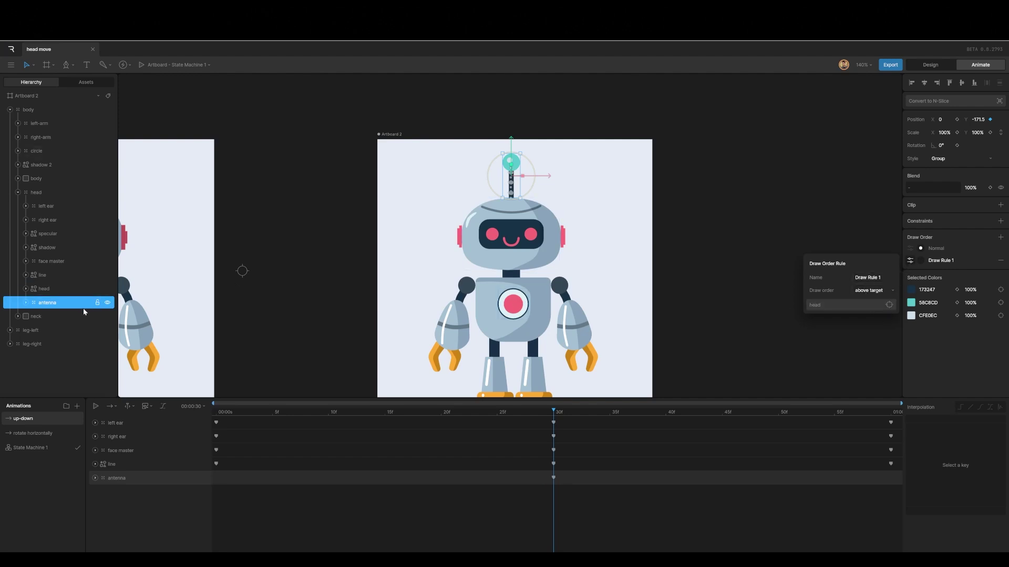
click(889, 306)
click(43, 289)
At frame 0, activate the antenna's Draw Rule 1 and lower the antenna to Y -150.5
drag(553, 410, 216, 436)
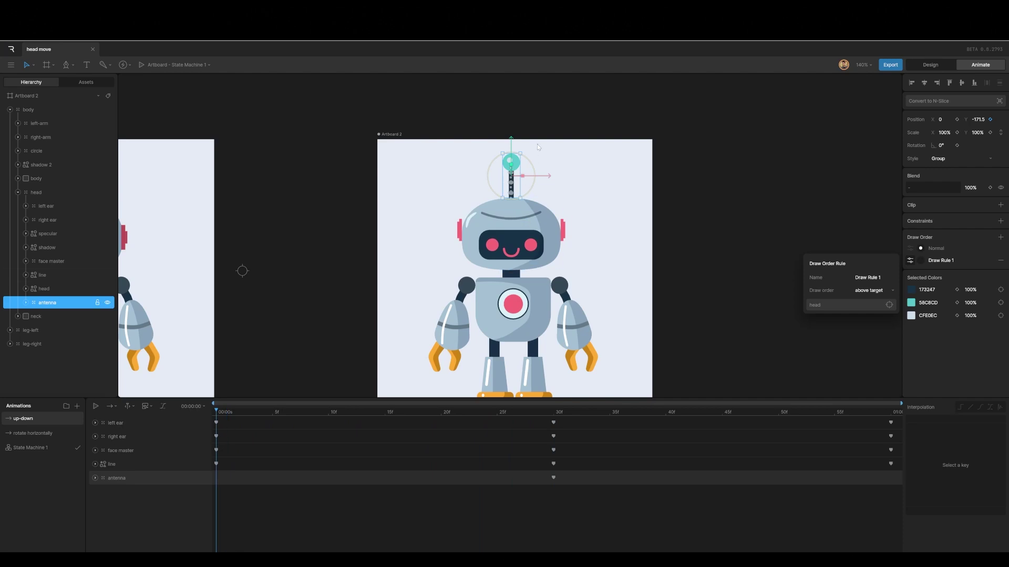
click(920, 260)
mouse_move(217, 413)
mouse_down()
mouse_move(657, 414)
mouse_move(215, 416)
mouse_up()
drag(513, 146, 510, 158)
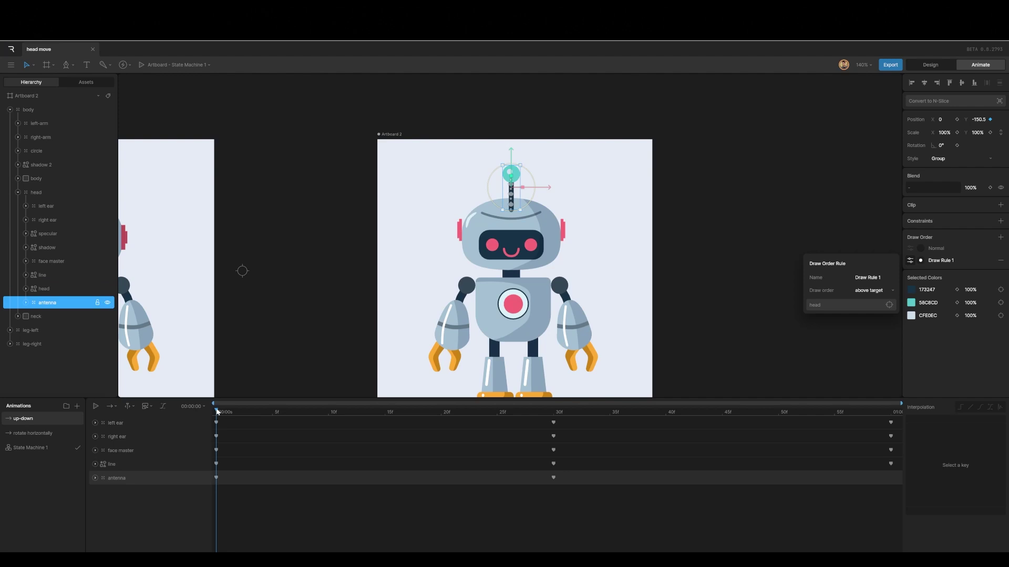
Lower the antenna's Y position at the 1-second mark and play the up-down animation to check it
mouse_move(216, 411)
mouse_down()
mouse_move(506, 412)
mouse_move(242, 433)
mouse_move(555, 423)
mouse_move(288, 446)
mouse_move(890, 442)
mouse_up()
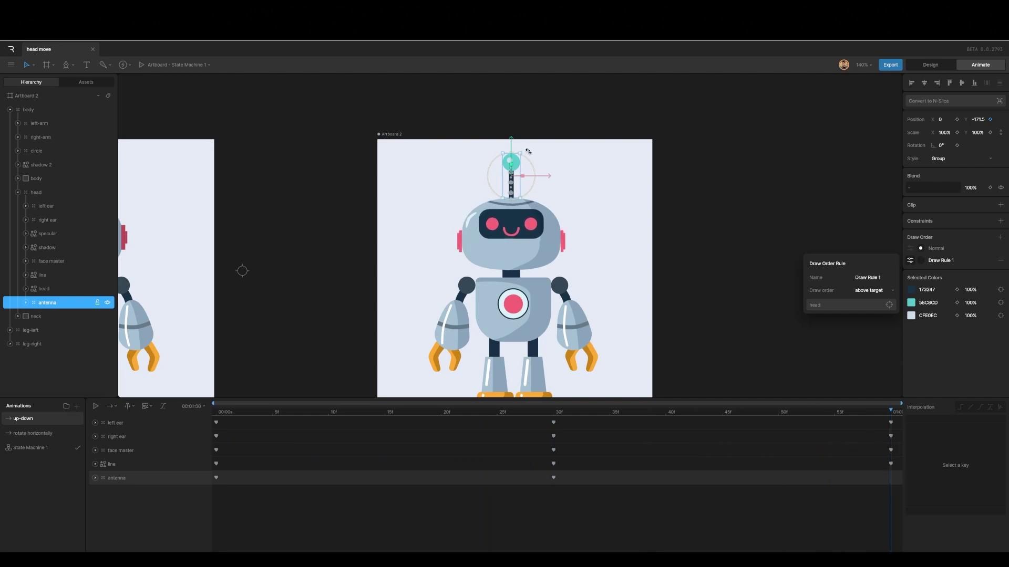
key(space)
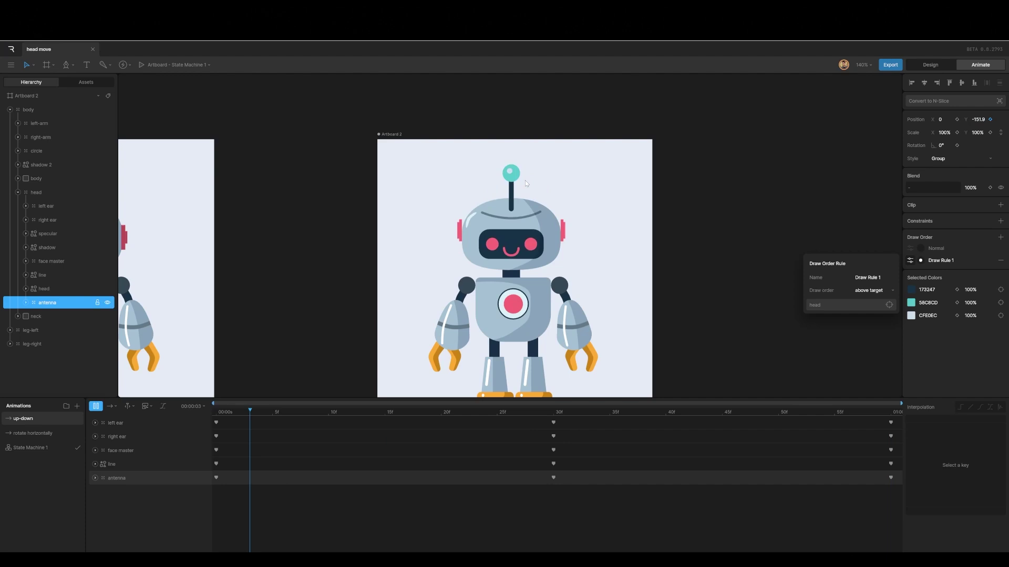
key(space)
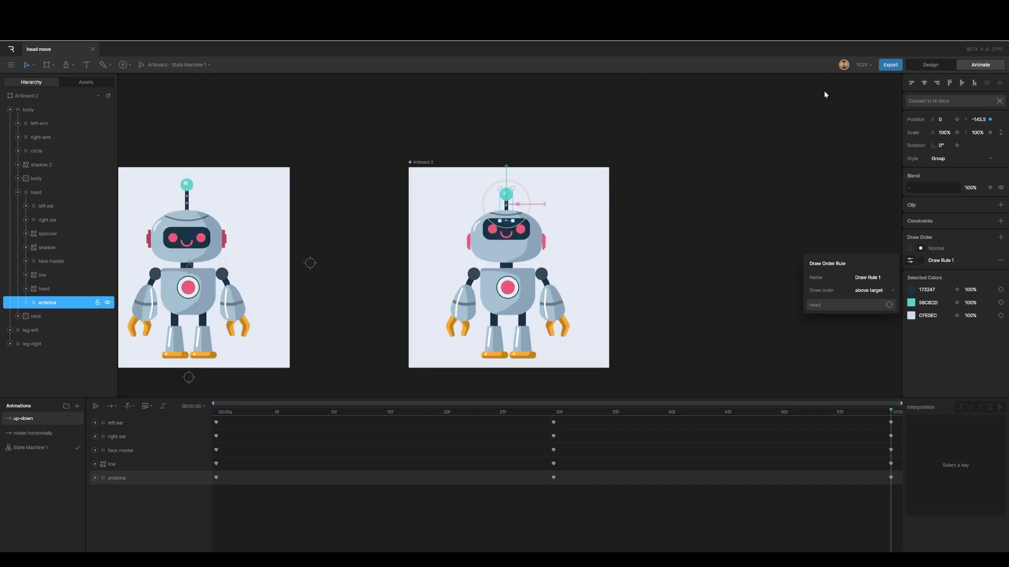
Switch to Design mode, then collapse and select the robot's body group
click(931, 66)
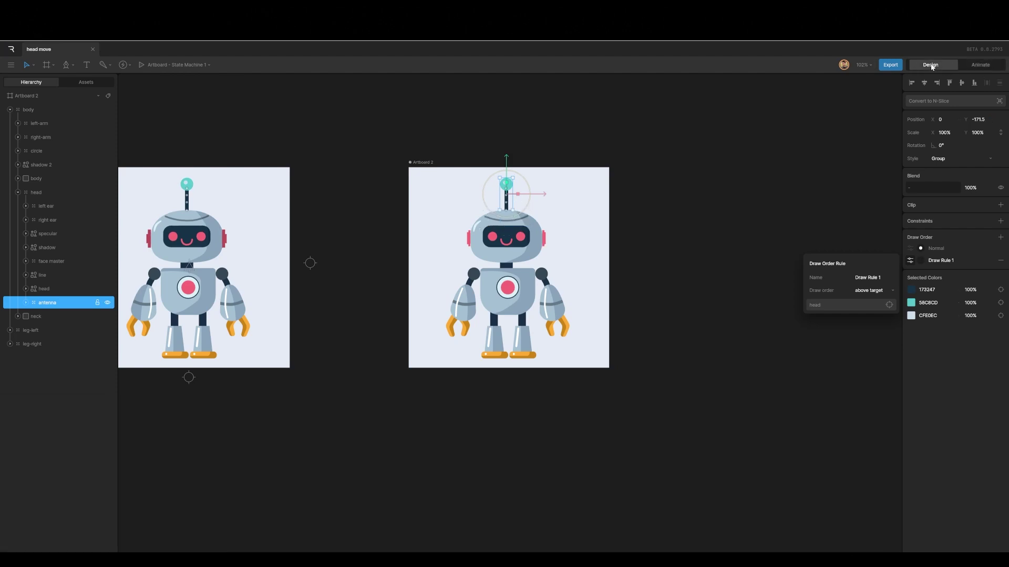
click(689, 268)
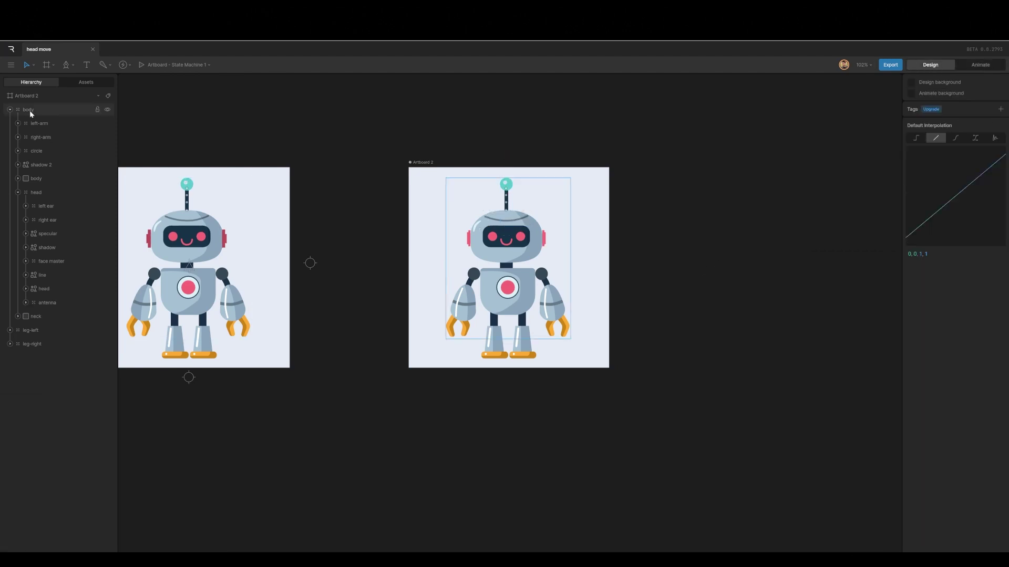
click(9, 111)
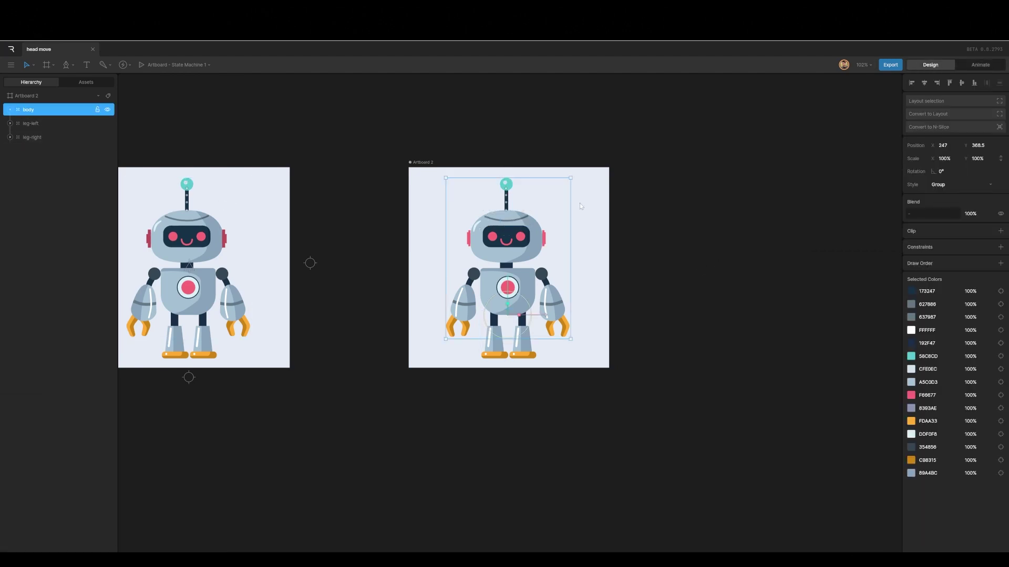
Create an empty group over the robot's neck and center it horizontally and vertically on Artboard 2
click(648, 242)
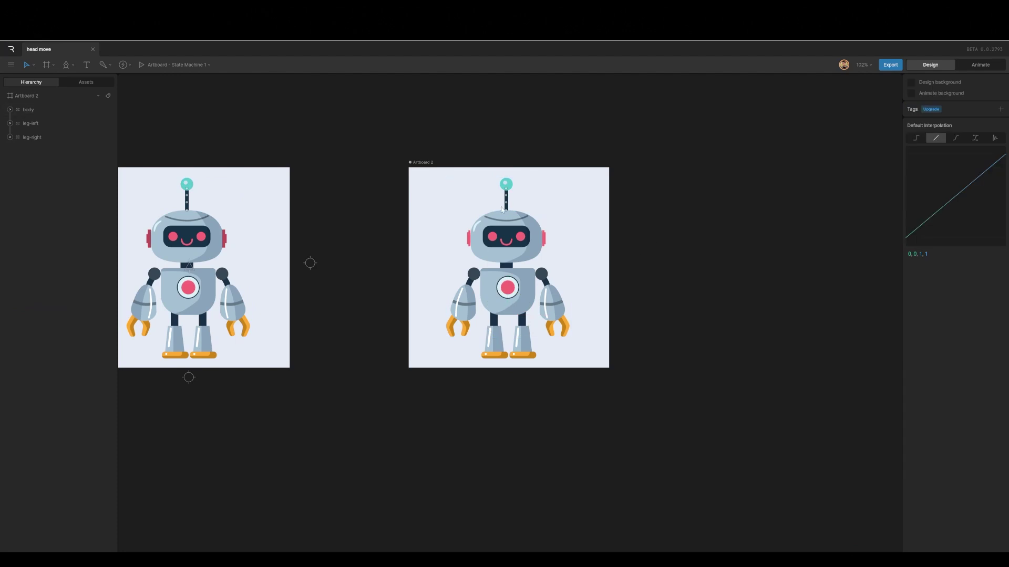
key(b)
click(506, 265)
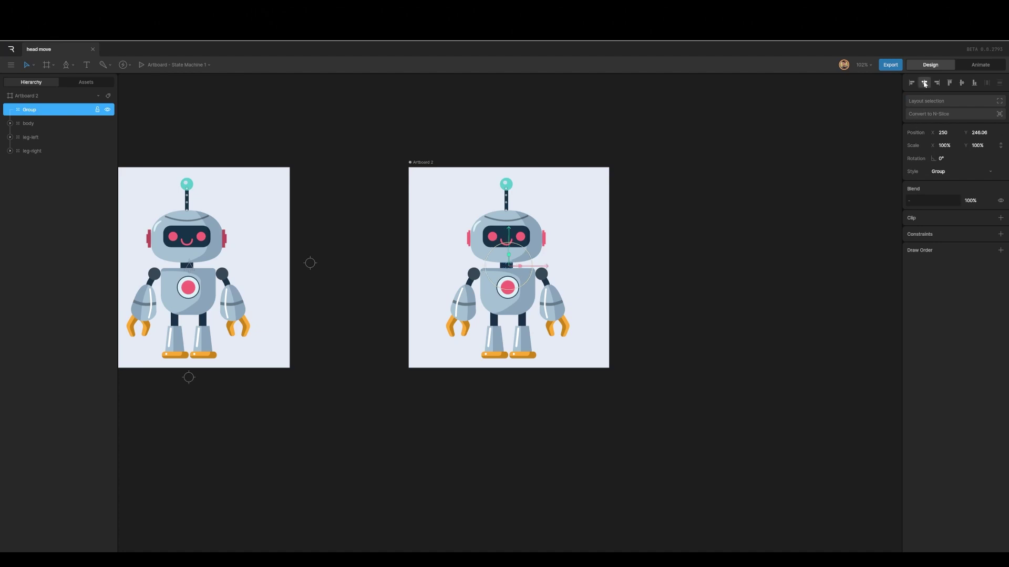
click(961, 82)
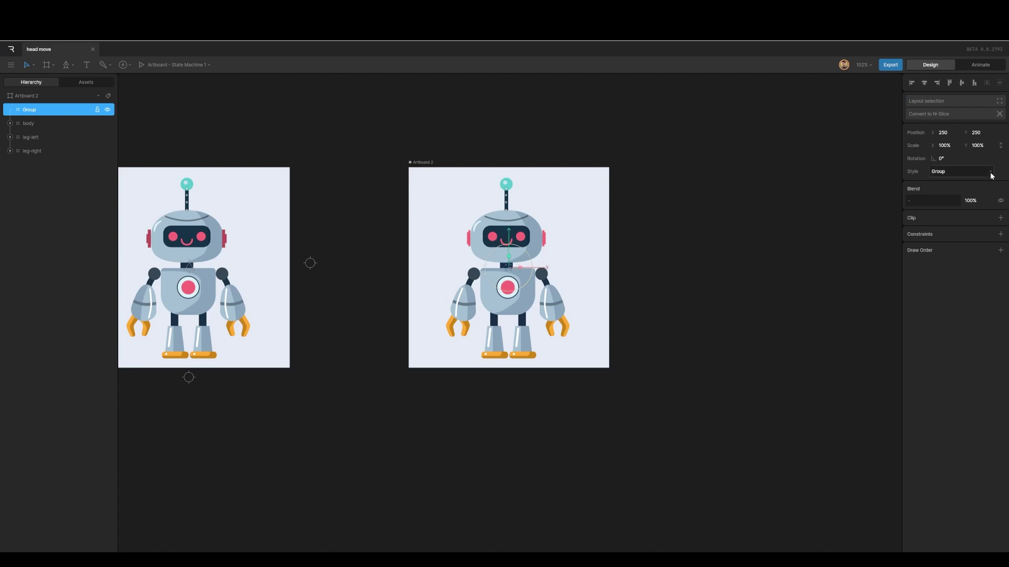
Set the new group's style to Target and rename it pointer_move
click(991, 172)
click(967, 183)
double_click(28, 112)
text(pointer_move)
click(435, 420)
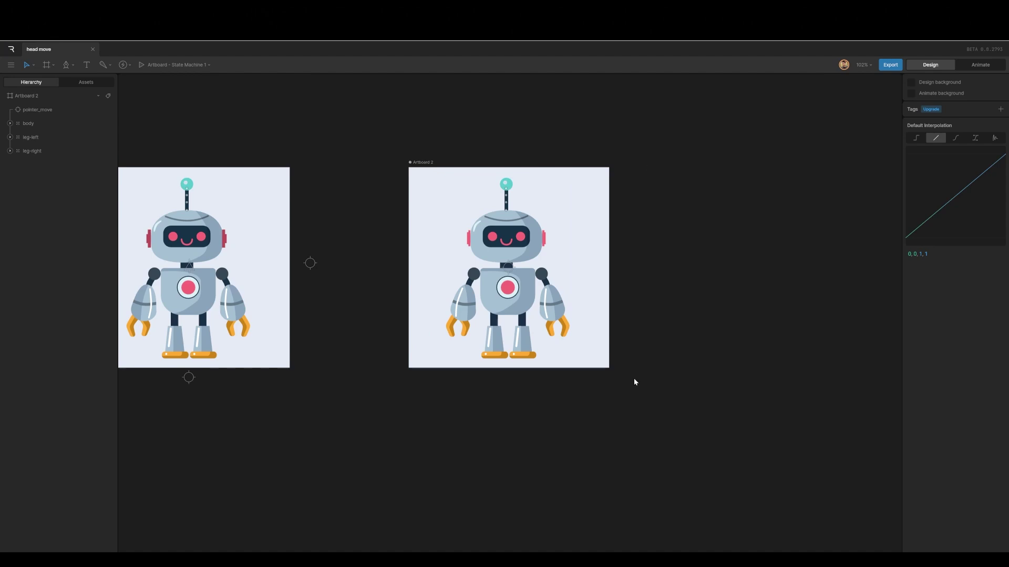
Draw a horizontal joystick about 503 wide and 24 high just below the artboard
click(129, 66)
click(140, 98)
drag(409, 376, 608, 387)
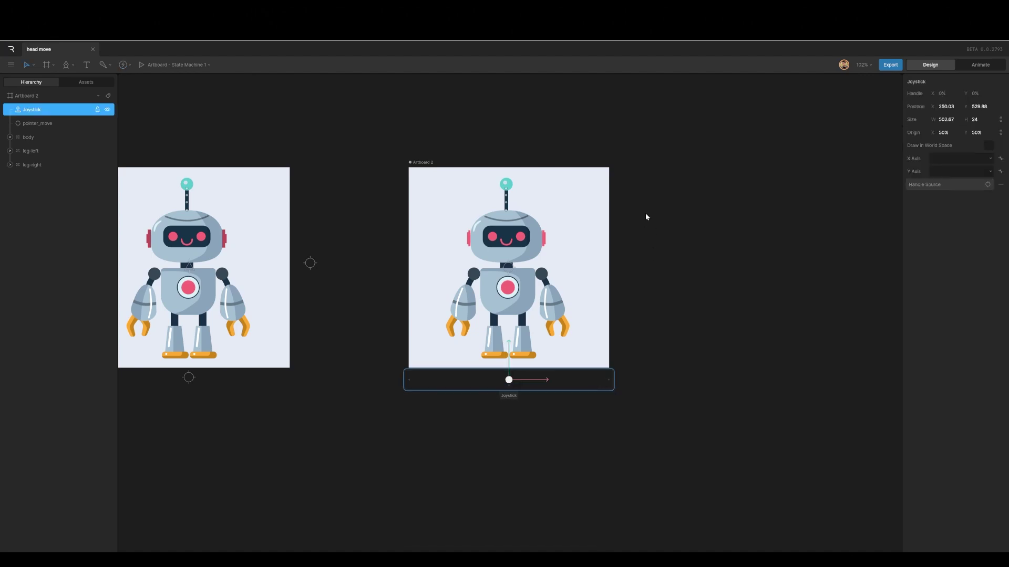
Draw a vertical joystick about 39 wide and 486 high along the artboard's right edge
click(622, 169)
key(j)
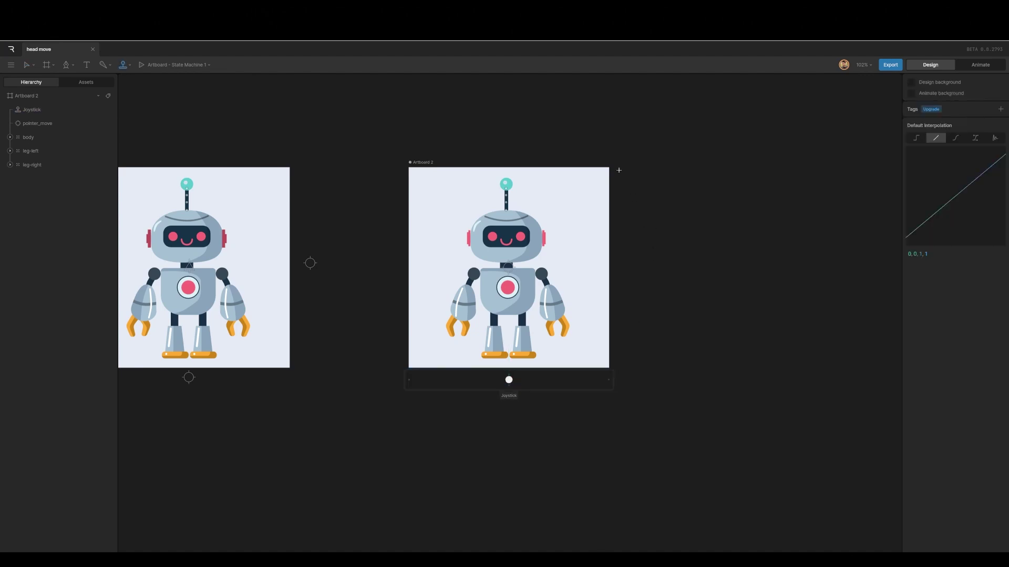
drag(617, 167, 633, 362)
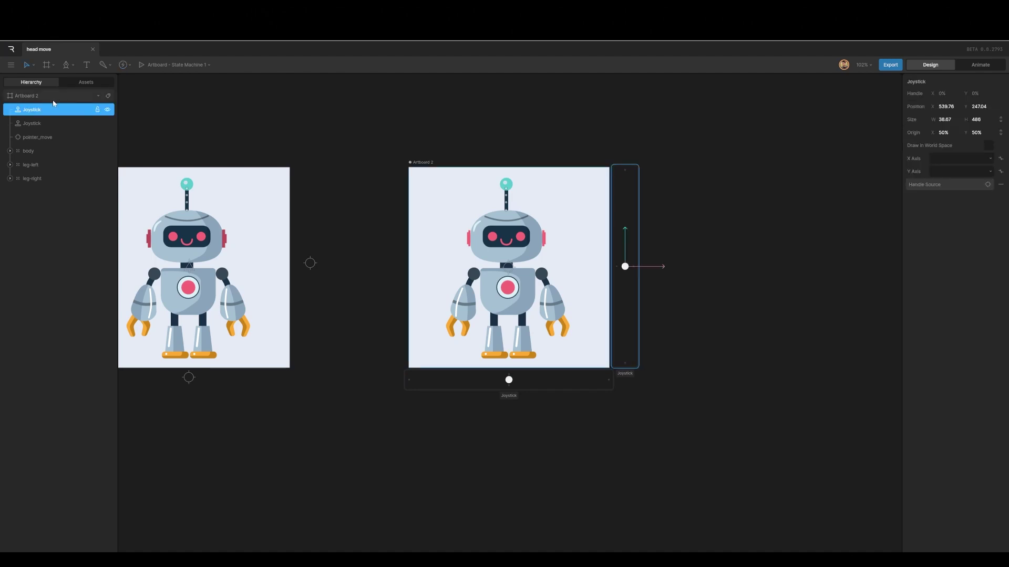
Assign rotate horizontally to the X axis of the joystick below the artboard and set its width to 500
click(540, 438)
click(512, 385)
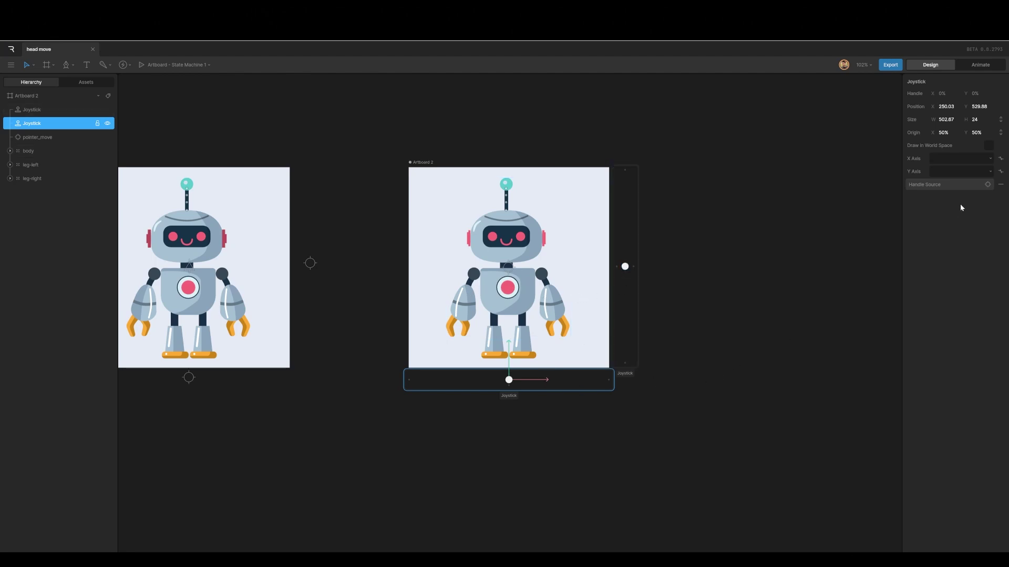
click(592, 443)
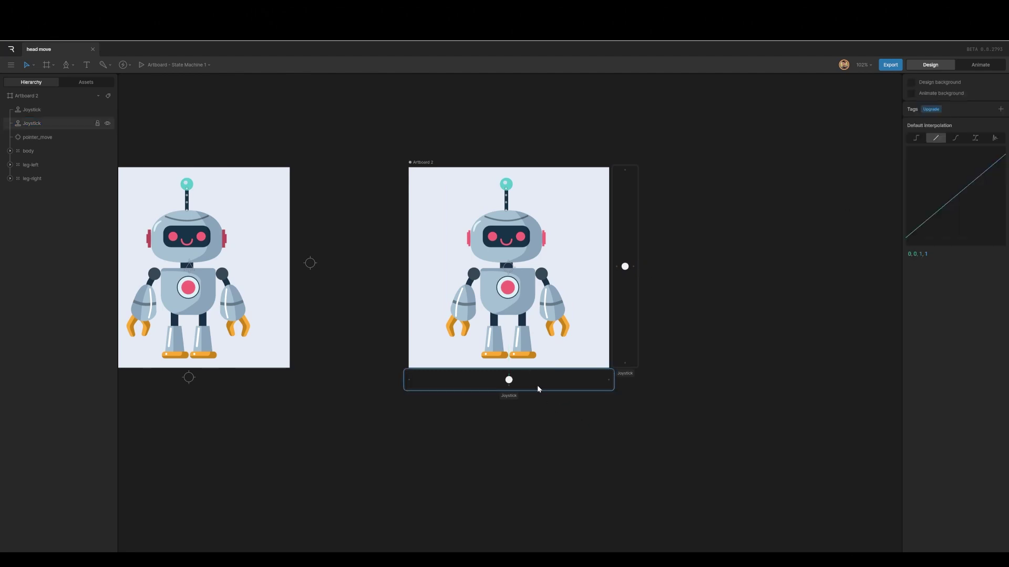
click(537, 386)
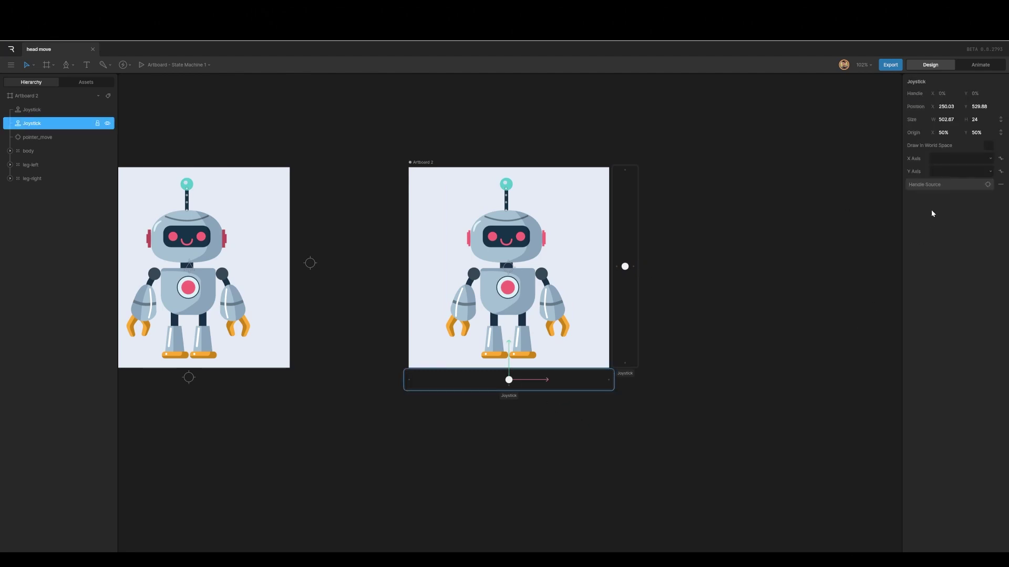
click(990, 159)
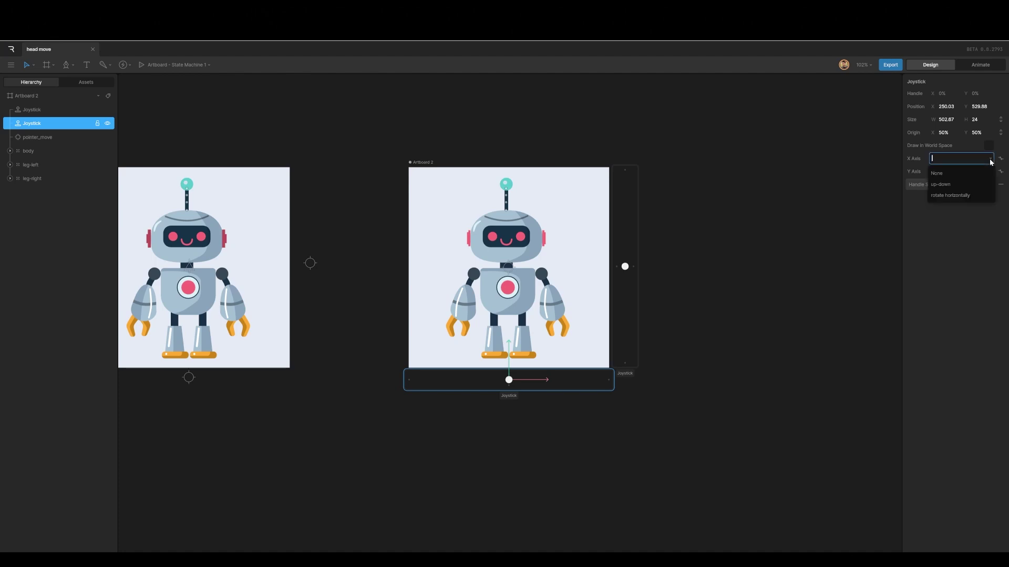
click(968, 196)
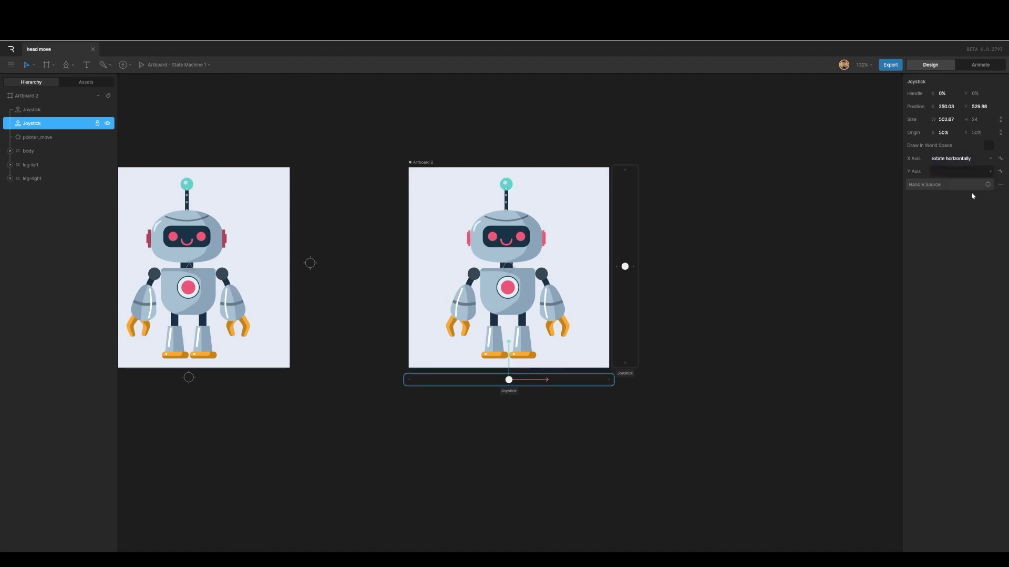
click(945, 120)
text(500)
key(Return)
Assign up-down to the Y axis of the vertical joystick beside the artboard
click(628, 294)
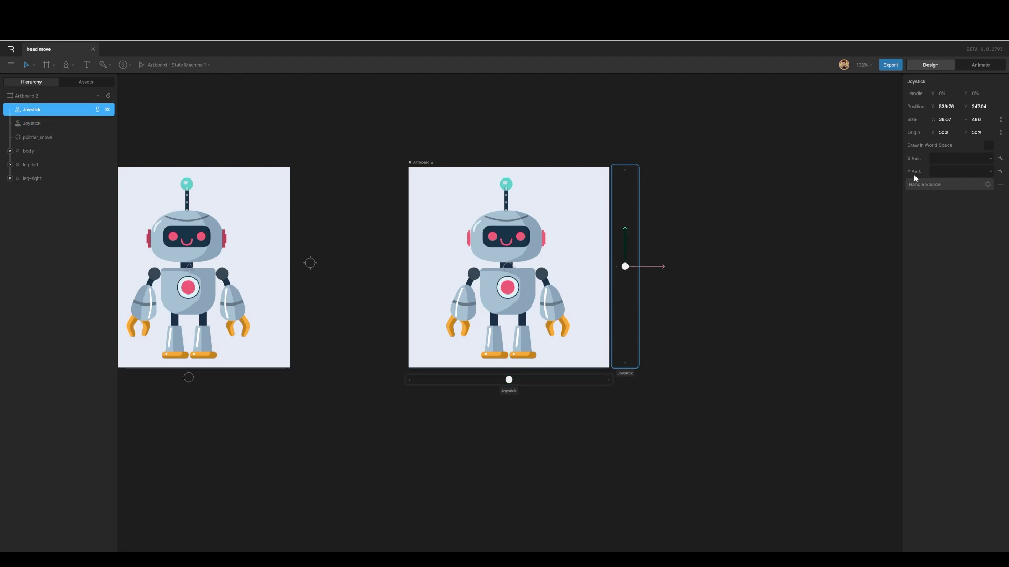
click(984, 175)
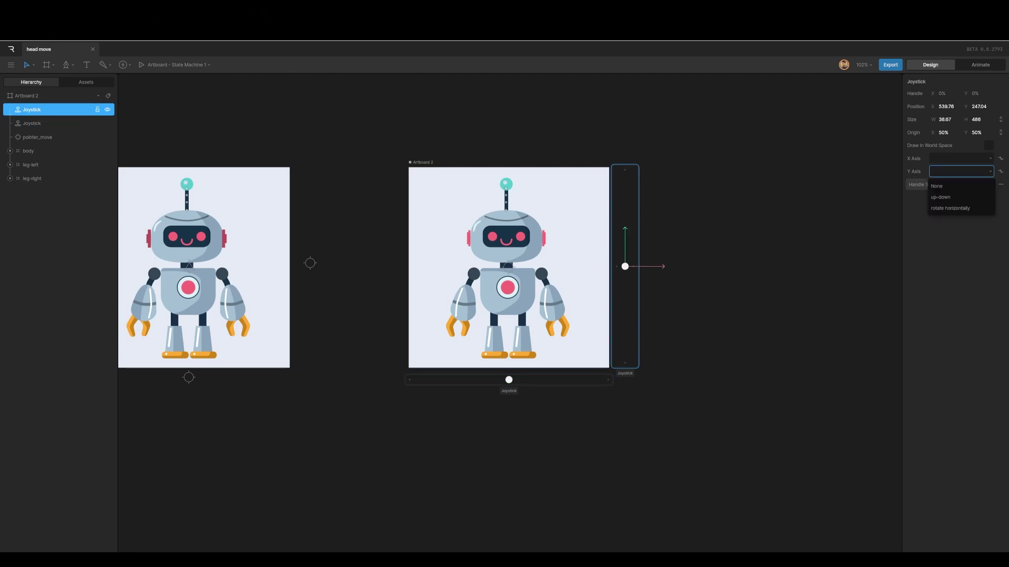
click(959, 195)
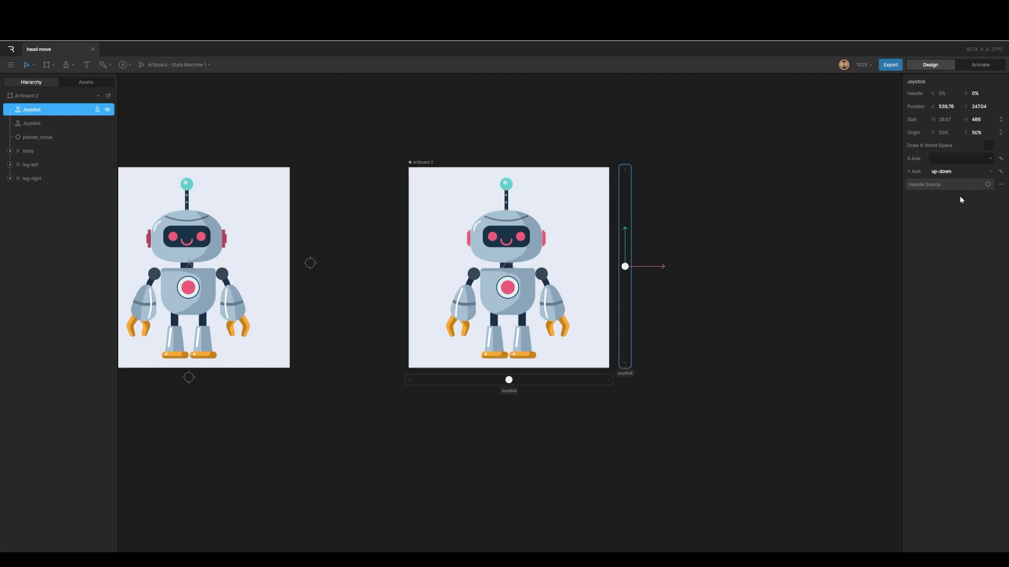
Set the vertical joystick's X position to 500
click(944, 107)
text(500)
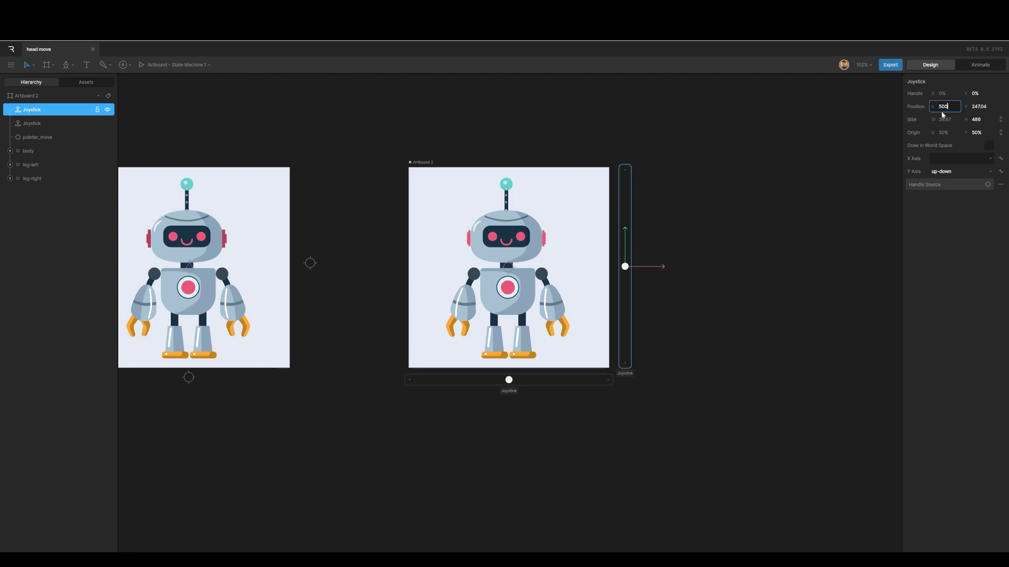
key(Return)
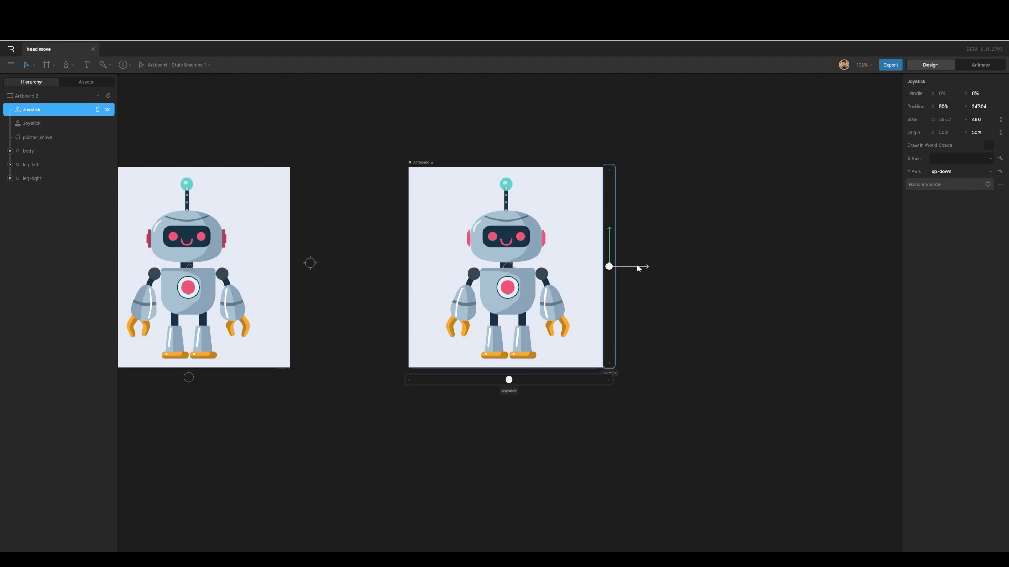
Move the vertical joystick outside the artboard to about X 531 and lower the horizontal joystick to about Y 541
drag(640, 266, 652, 269)
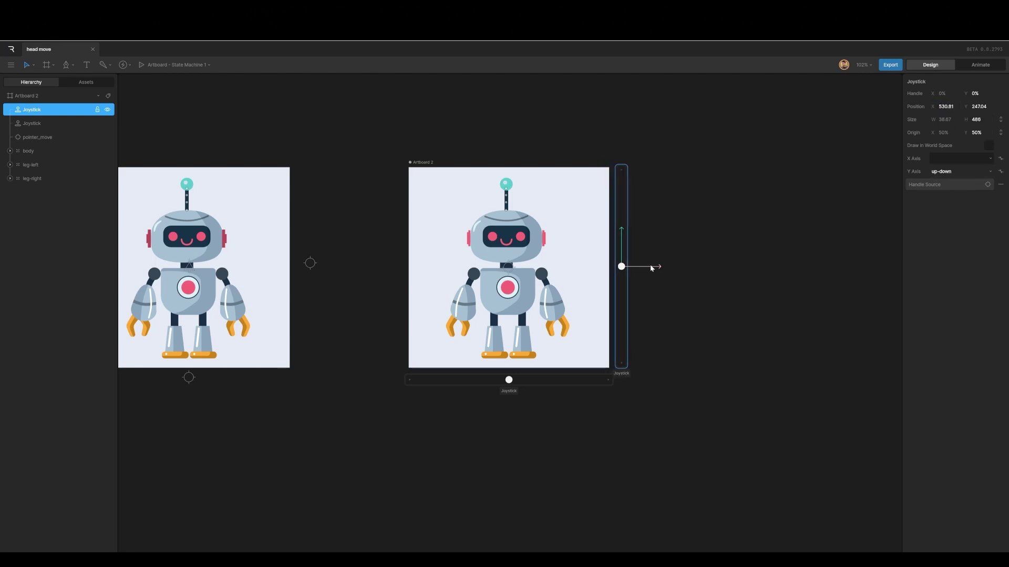
click(546, 383)
drag(509, 366, 509, 370)
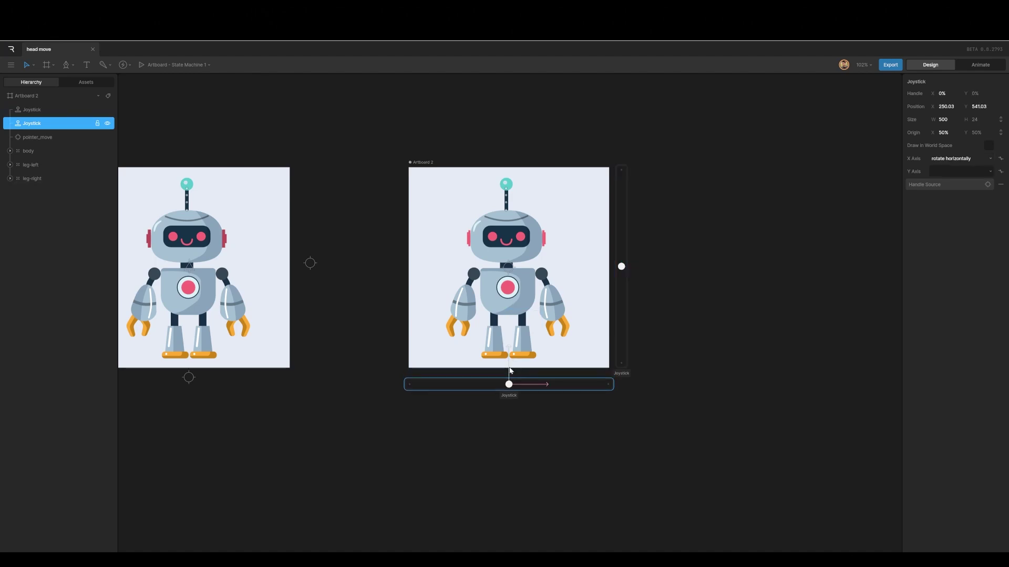
click(720, 360)
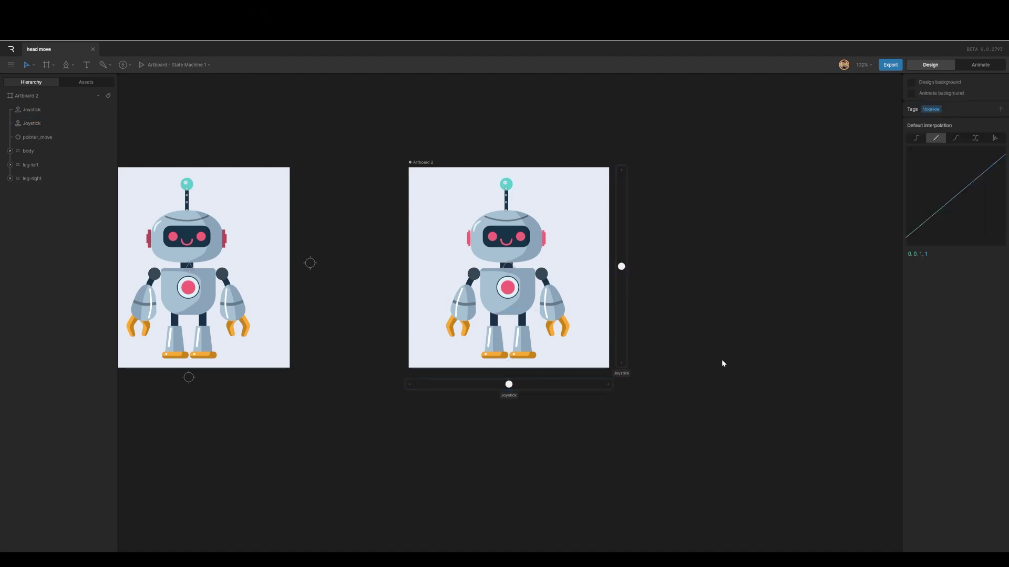
Create an empty group on the horizontal joystick's handle and set its style to Target - Triangle
click(625, 355)
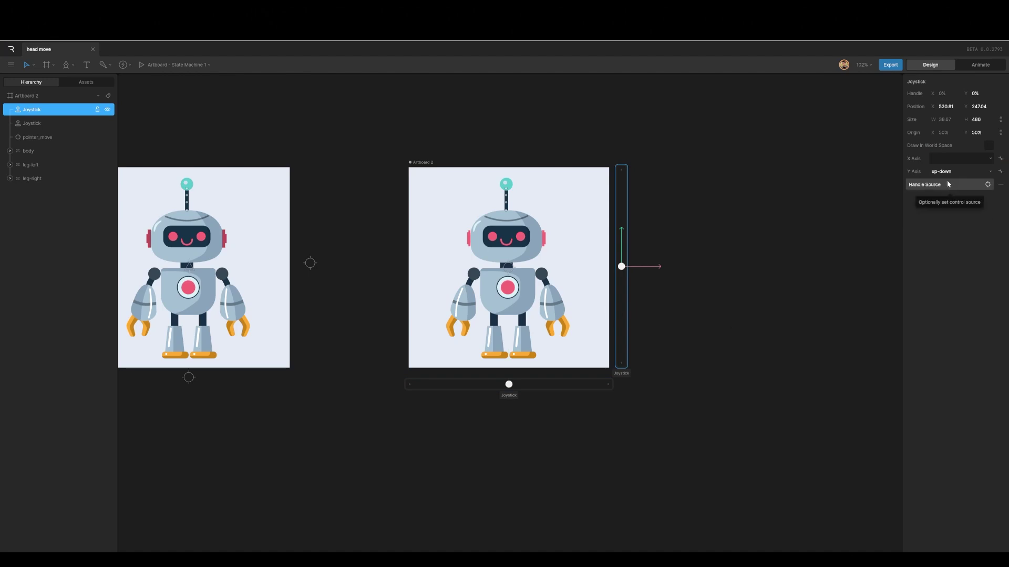
click(696, 343)
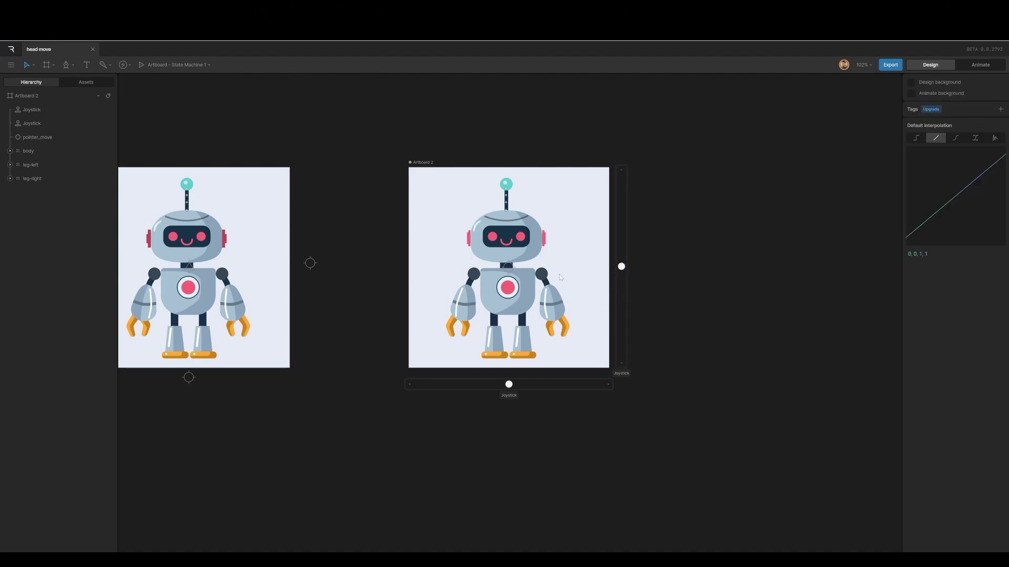
key(g)
click(509, 384)
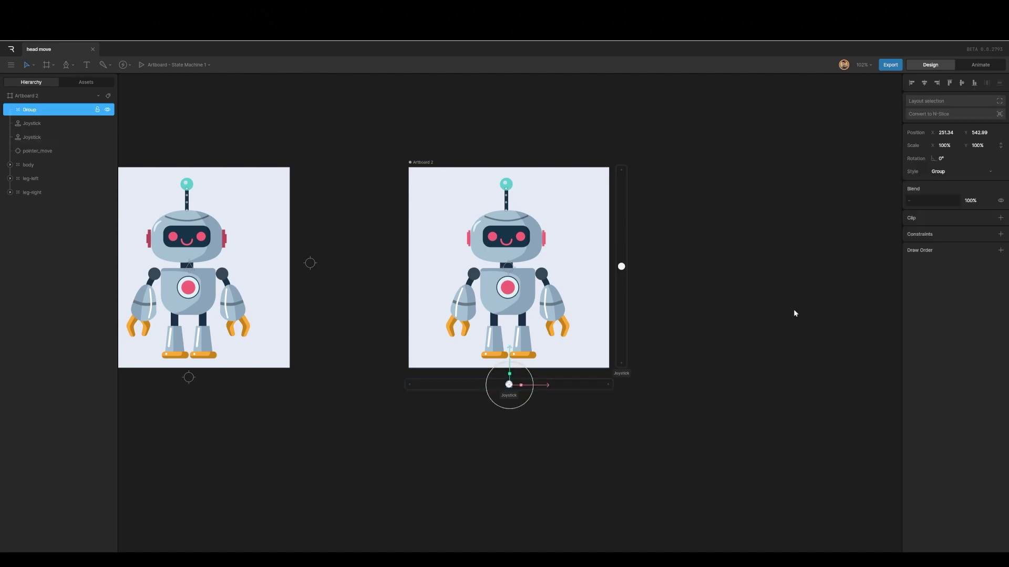
click(984, 172)
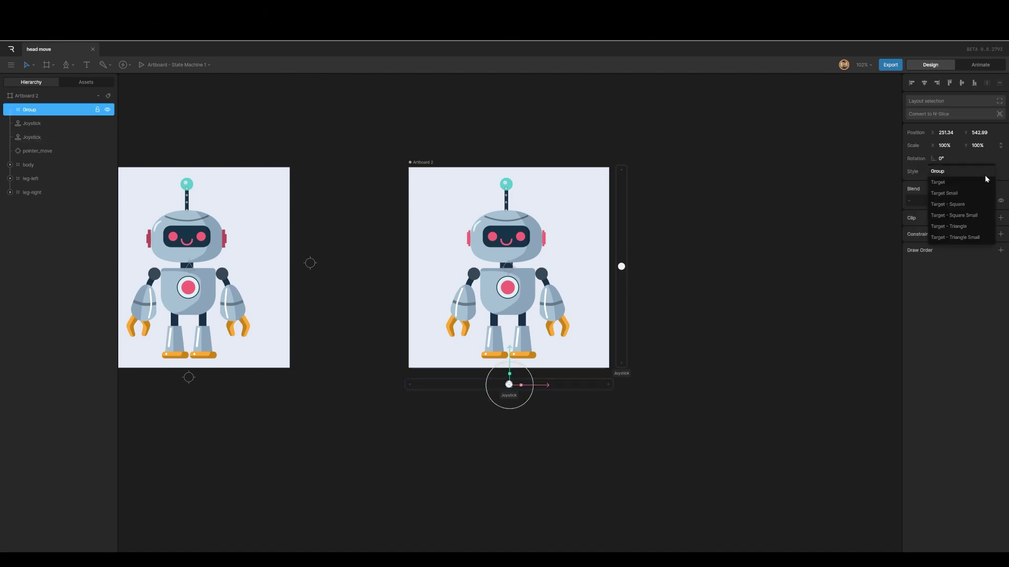
click(970, 226)
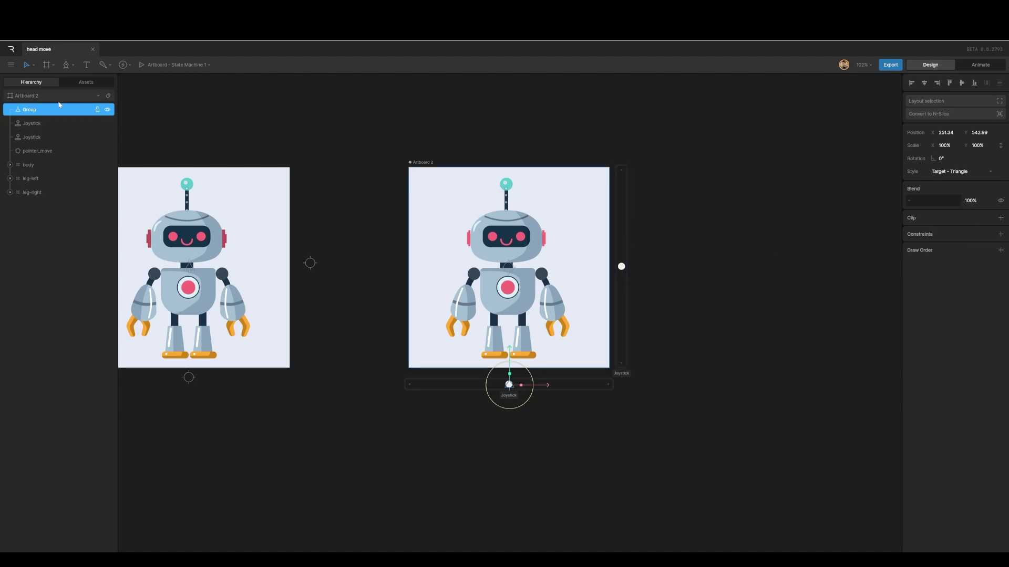
Rename the triangle target on the horizontal joystick as horizontal_joy
double_click(29, 112)
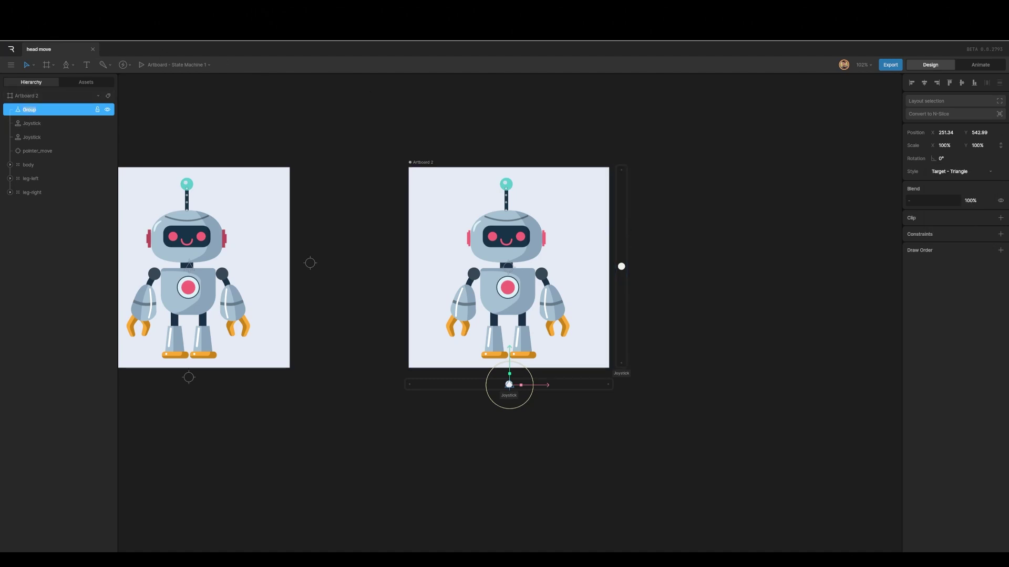
text(horizontal_joy)
click(370, 429)
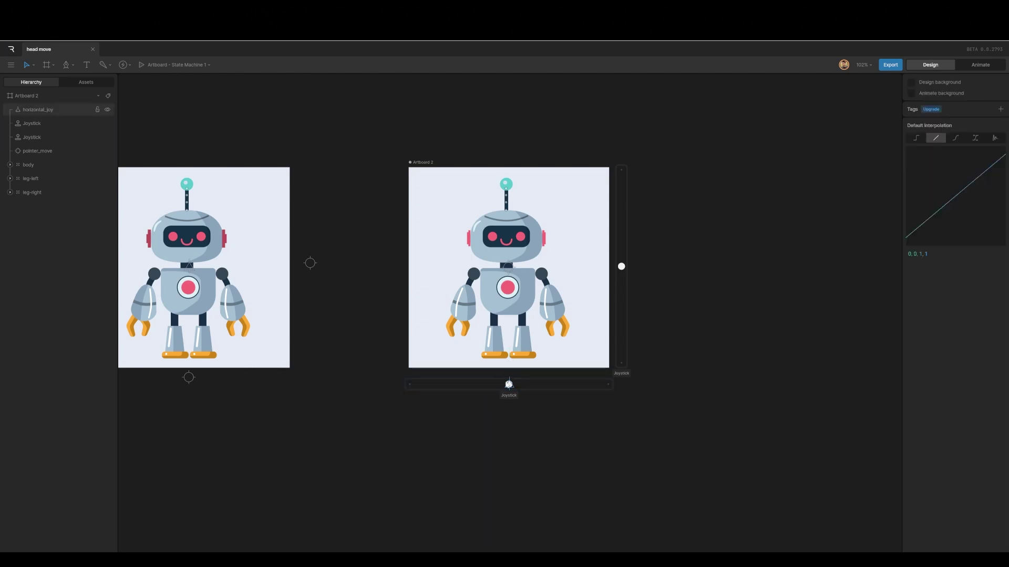
Create an empty group on the vertical joystick's handle and give it the Target - Triangle style
click(621, 266)
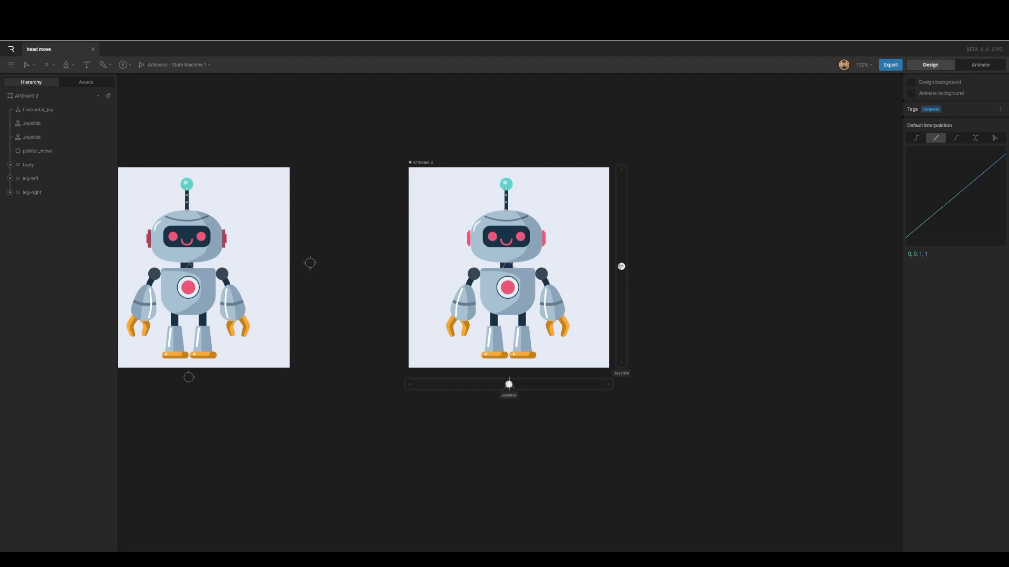
key(ctrl+g)
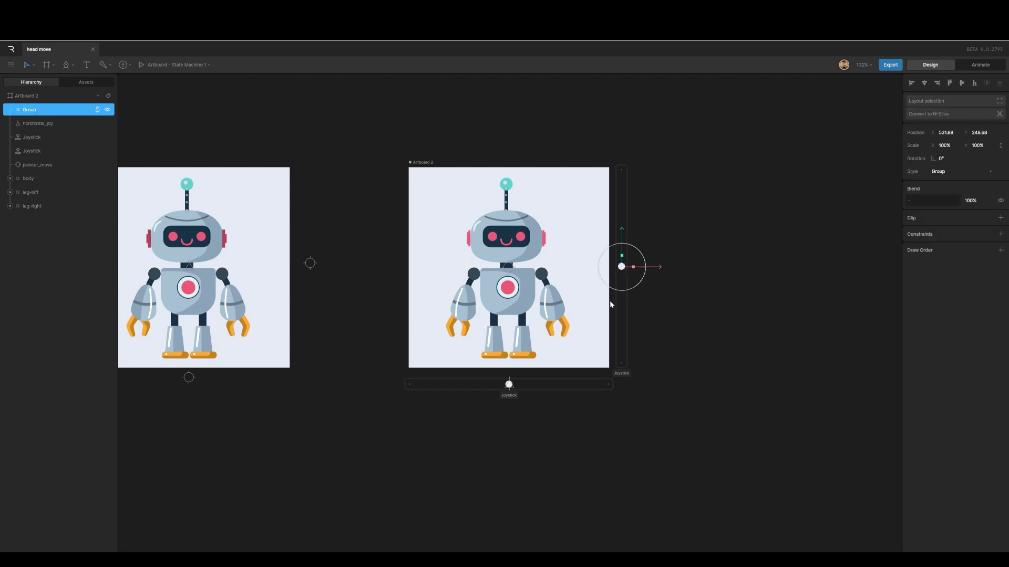
click(982, 172)
click(958, 227)
Rename the triangle target on the vertical joystick as vertical_joy
double_click(36, 112)
text(vertical)
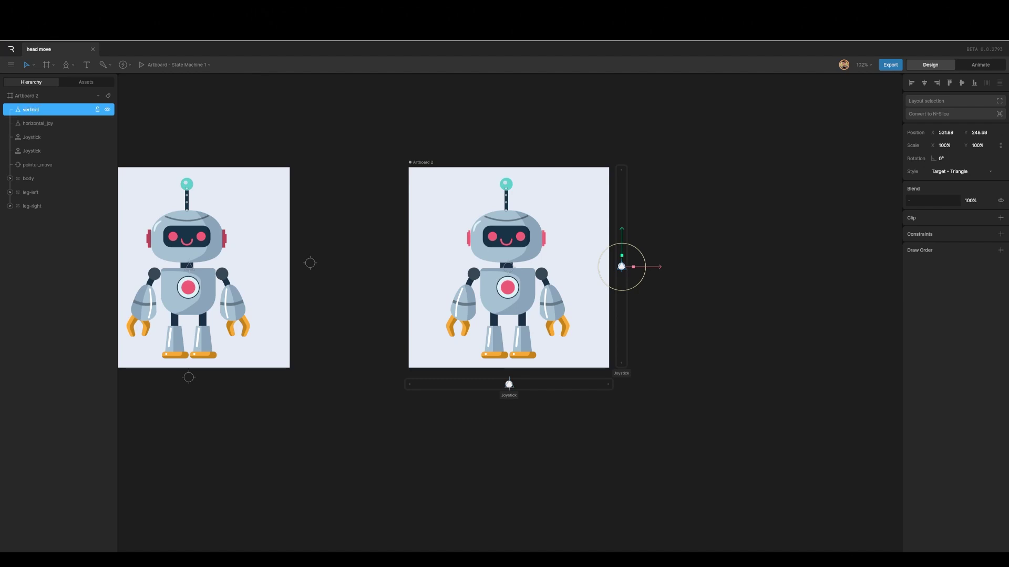
text(_joy)
click(531, 461)
Set horizontal_joy as the handle source of the joystick below the artboard
click(443, 388)
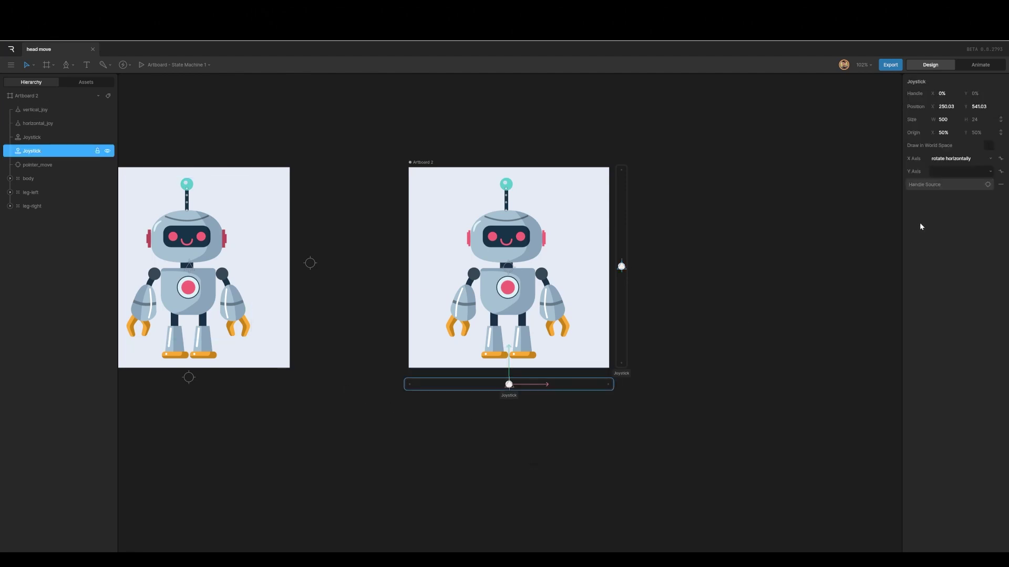
click(987, 184)
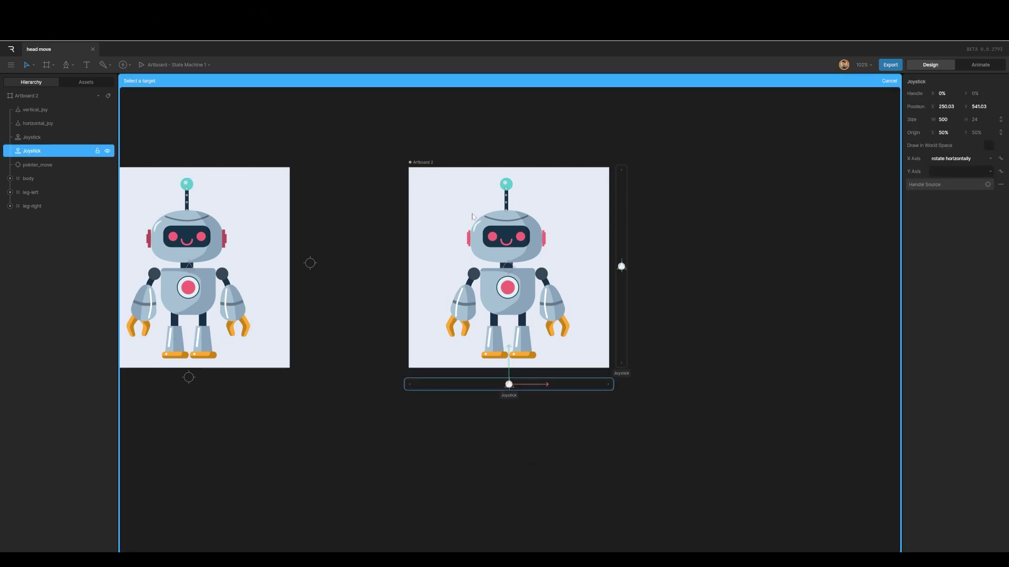
click(40, 122)
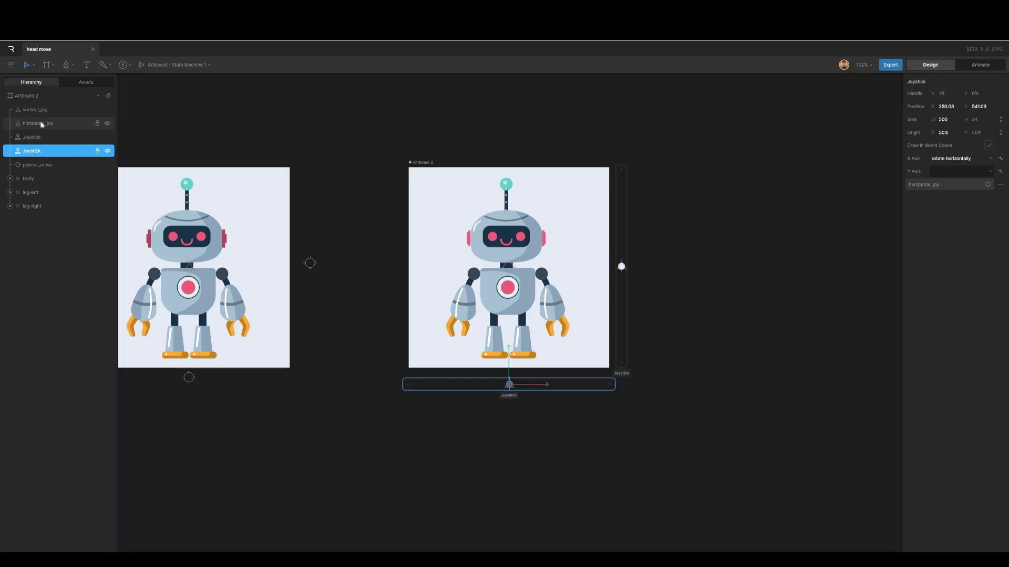
Set vertical_joy as the handle source of the vertical joystick beside Artboard 2
click(626, 280)
click(626, 284)
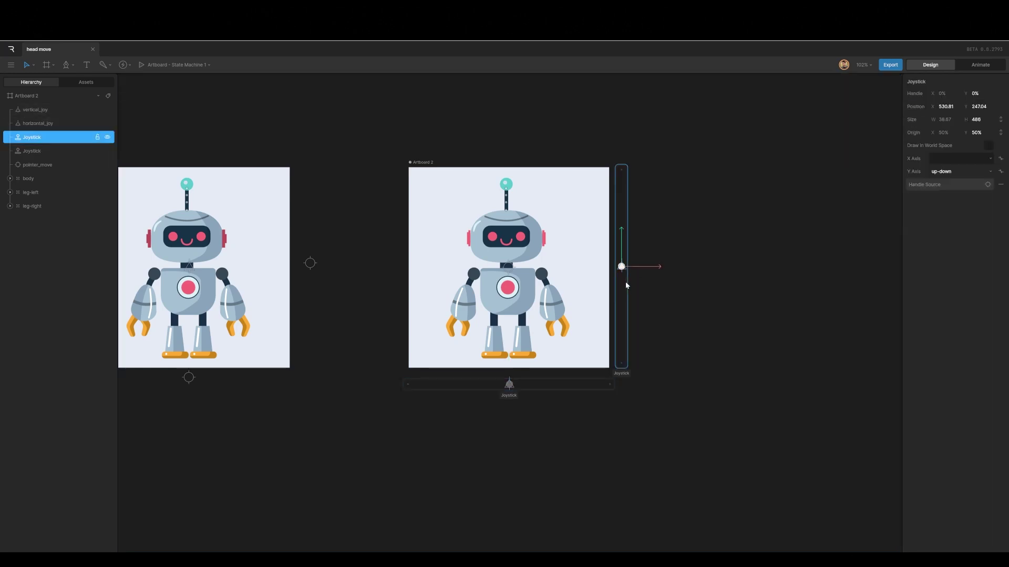
click(988, 184)
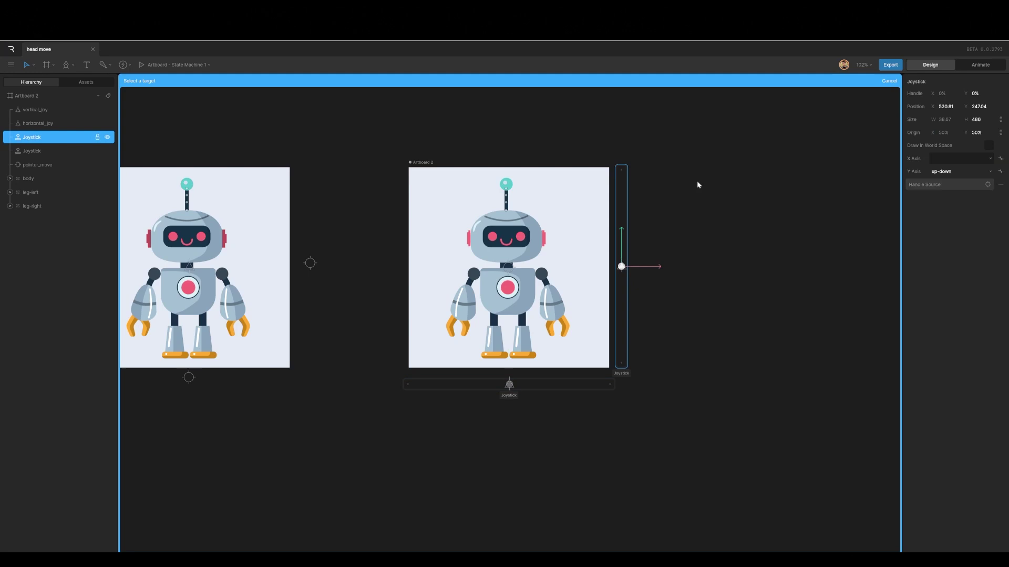
click(44, 109)
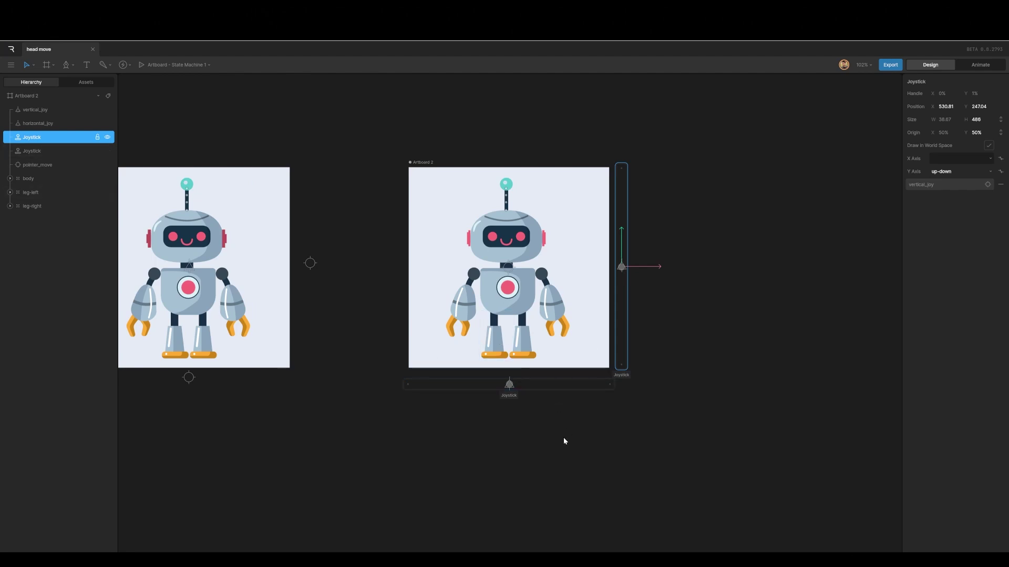
Add a Translation constraint with Offset enabled to horizontal_joy, targeting pointer_move
click(37, 165)
click(541, 454)
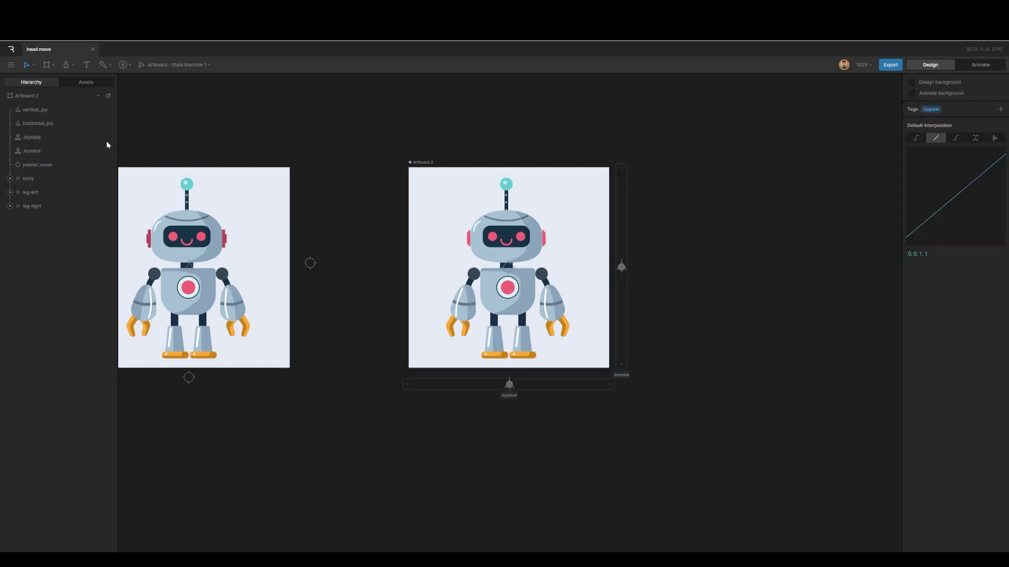
click(40, 124)
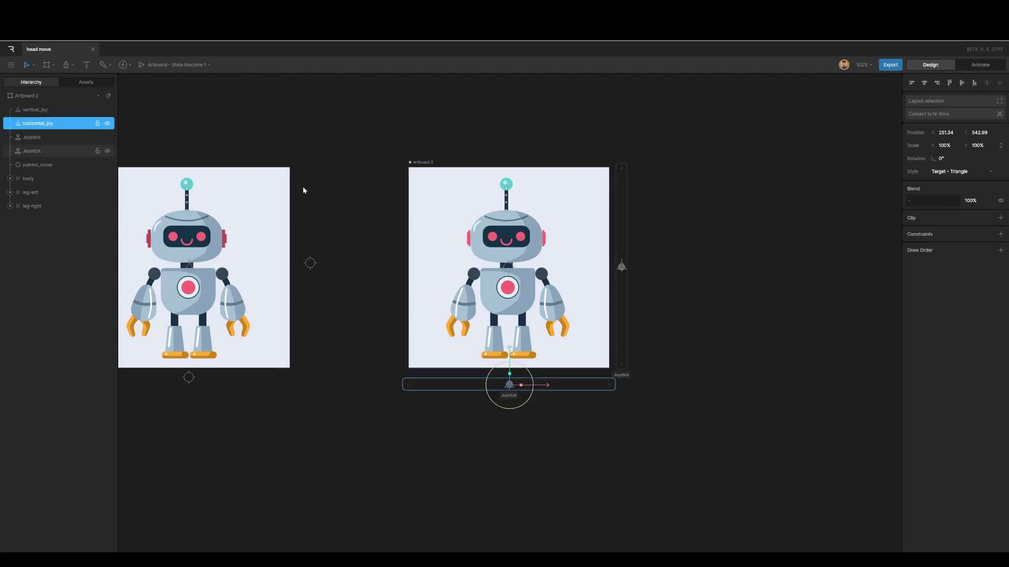
click(999, 234)
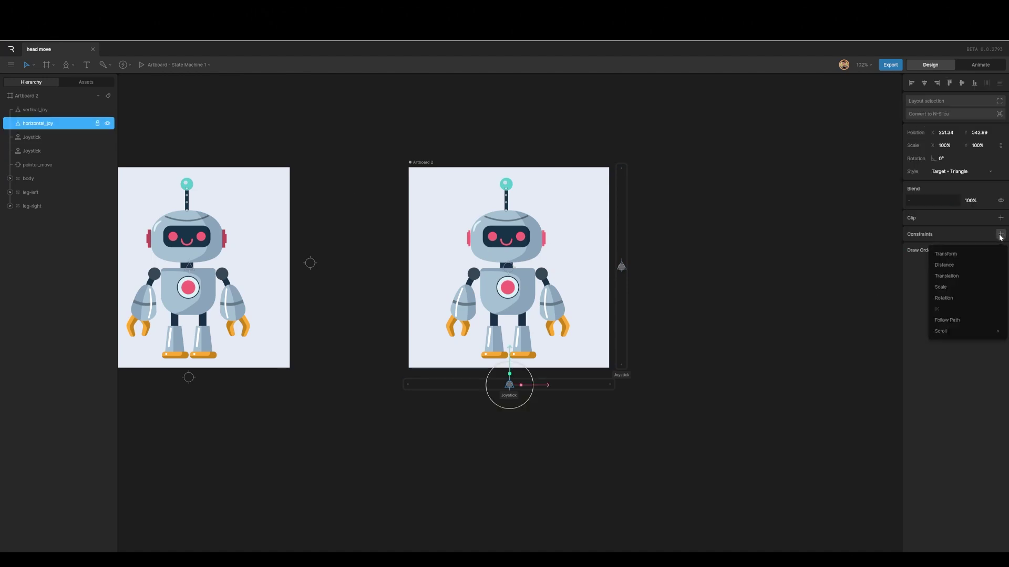
click(967, 276)
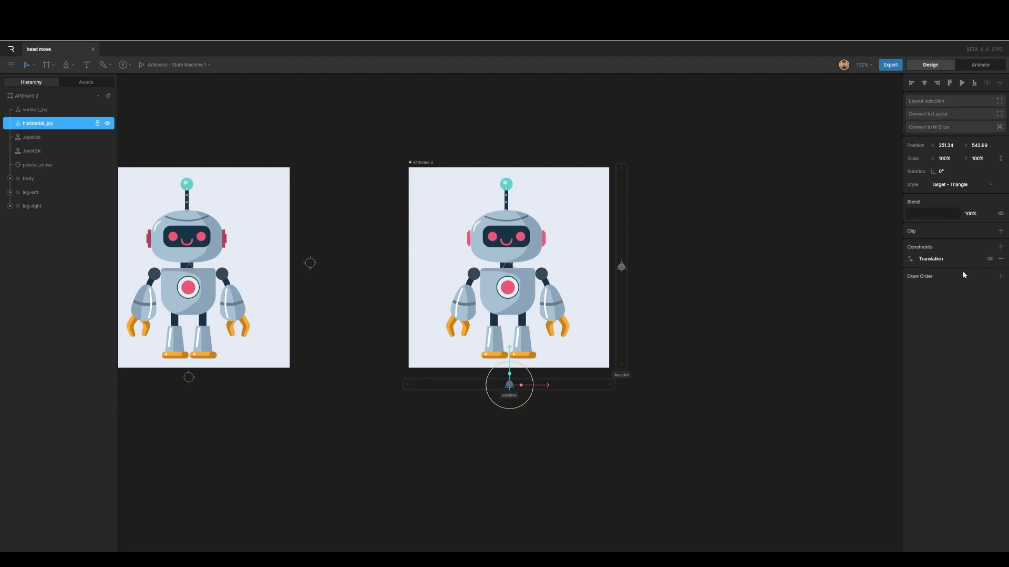
click(911, 262)
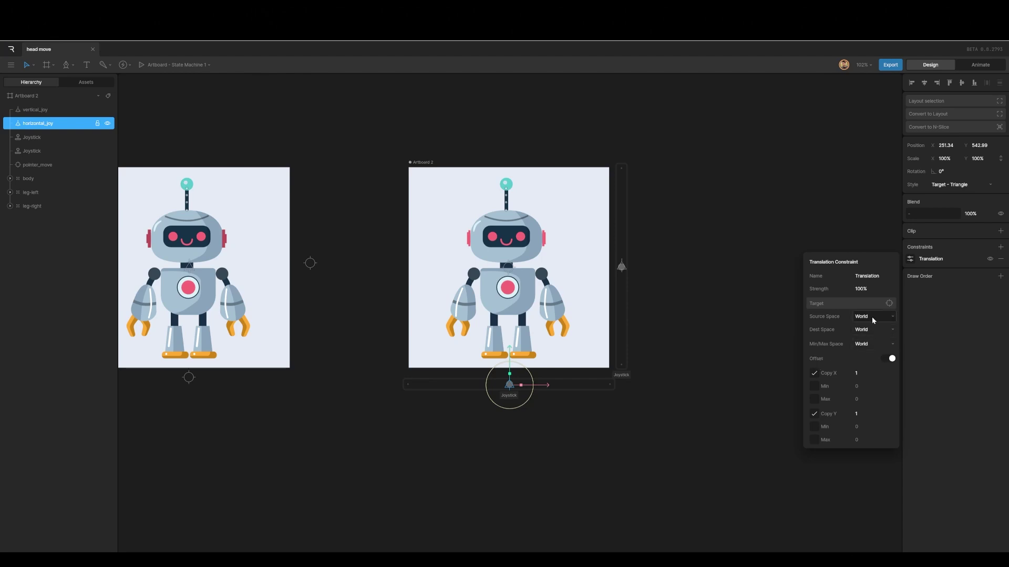
click(889, 304)
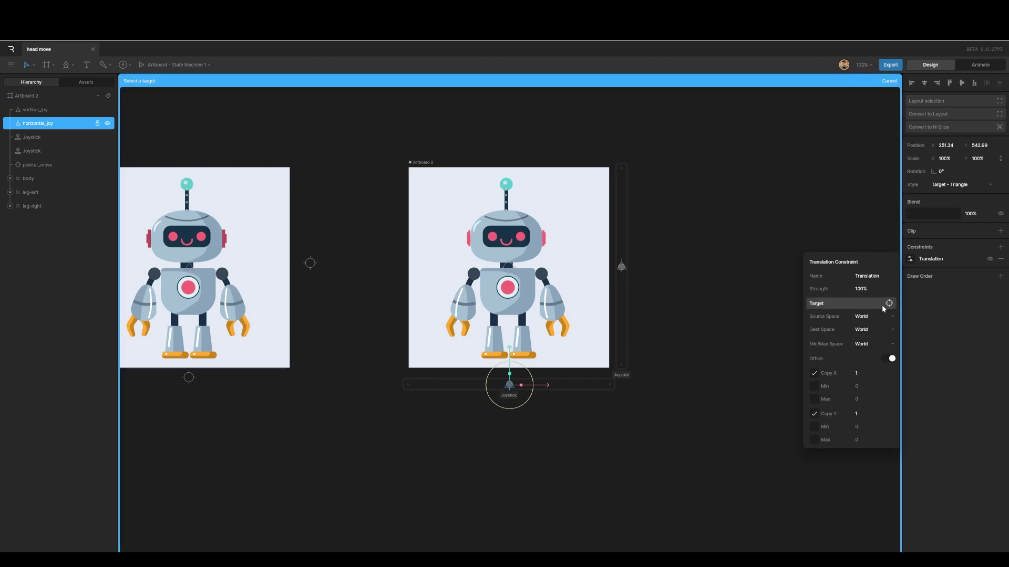
click(40, 169)
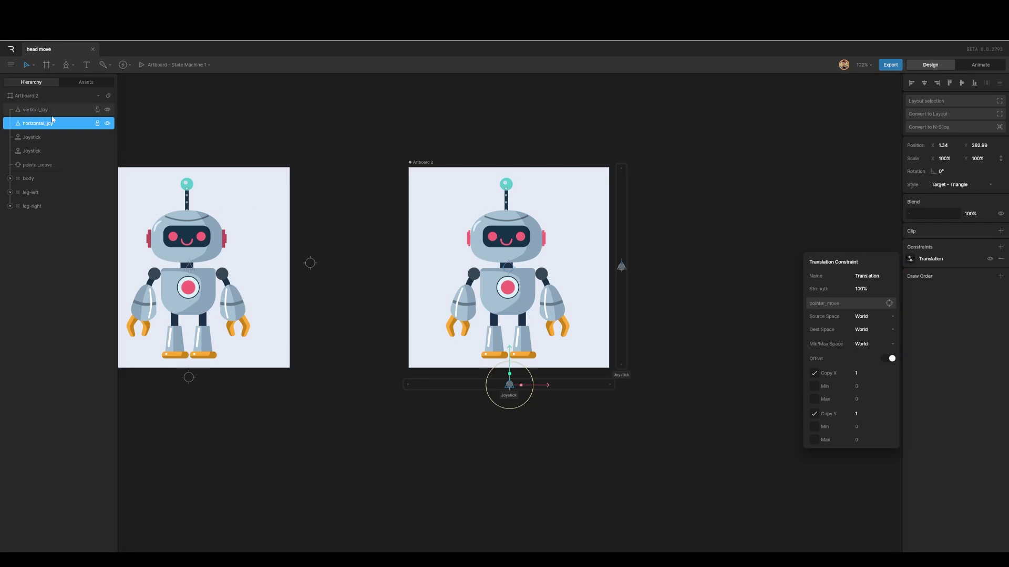
Add a Translation constraint with Offset enabled to vertical_joy, targeting pointer_move
click(37, 110)
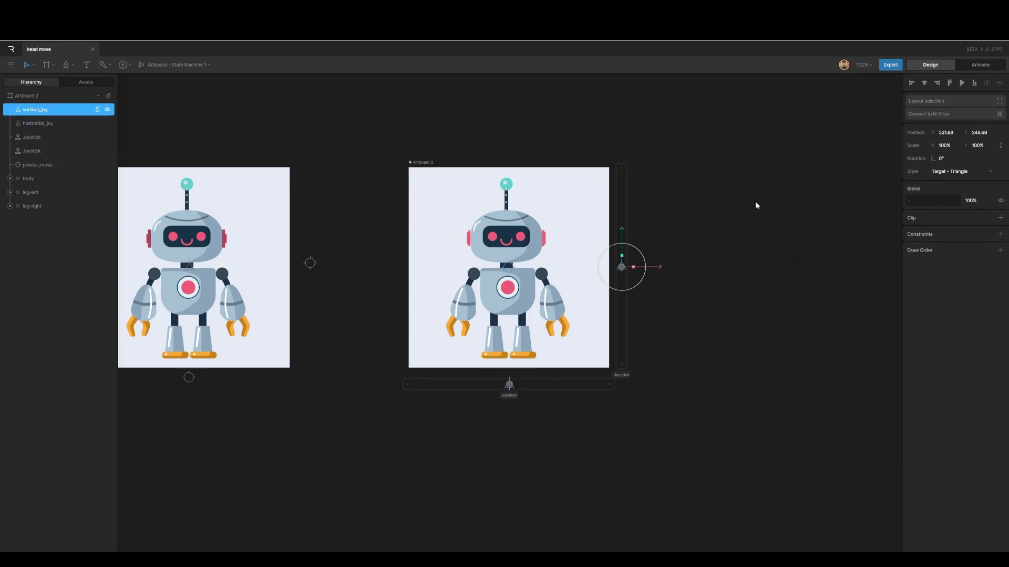
click(1000, 234)
click(953, 276)
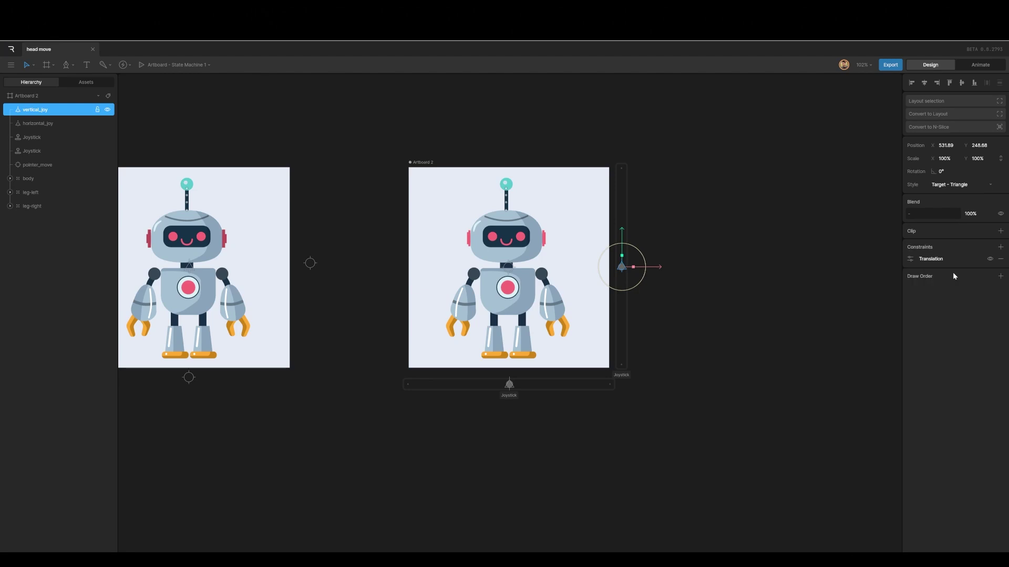
click(910, 261)
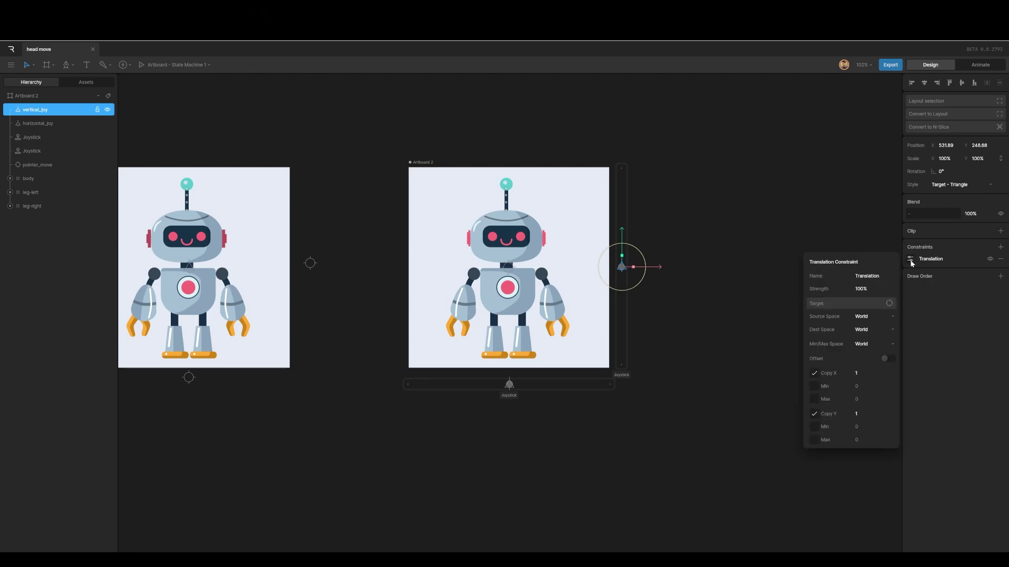
click(888, 358)
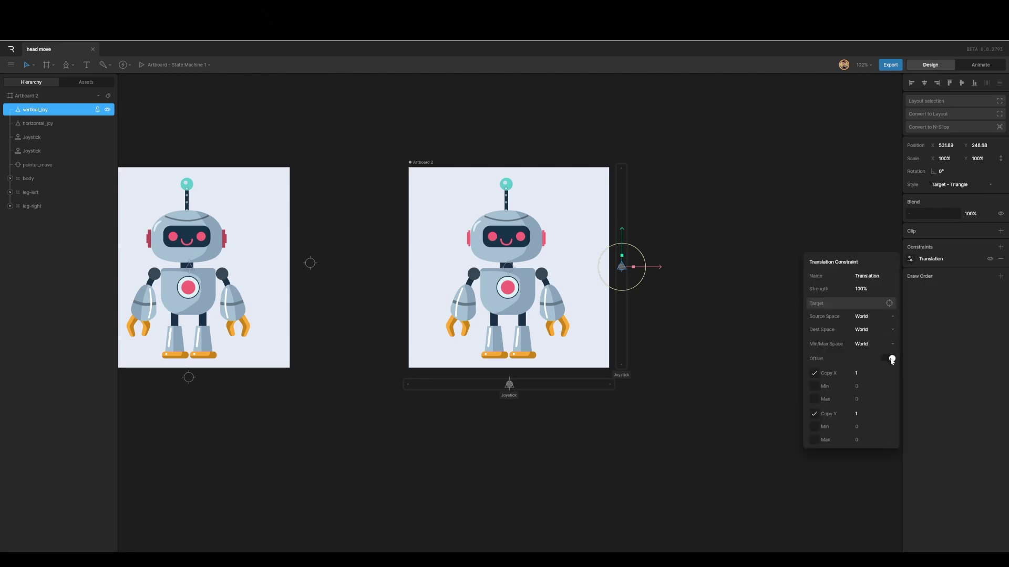
click(889, 303)
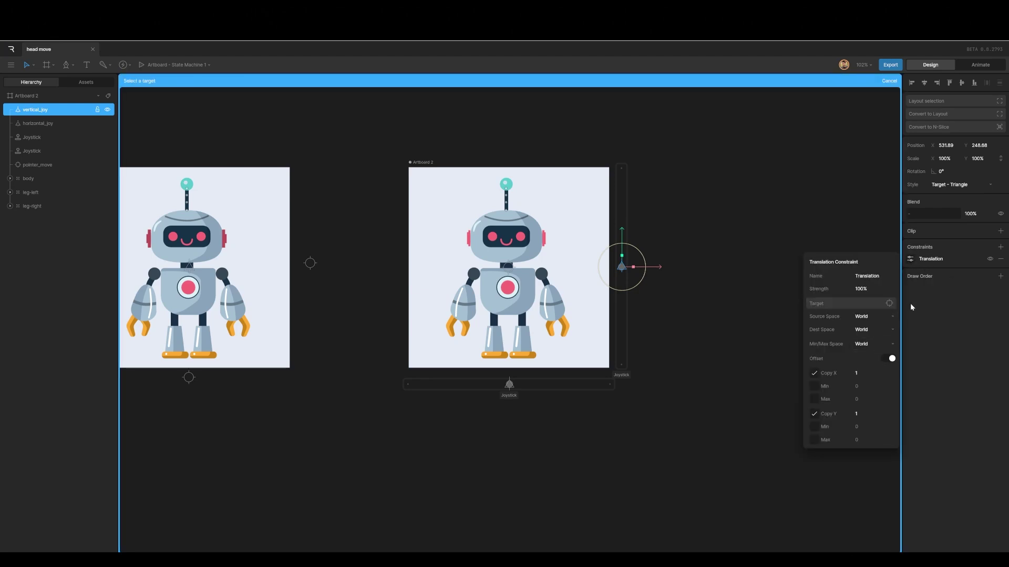
click(49, 164)
click(492, 431)
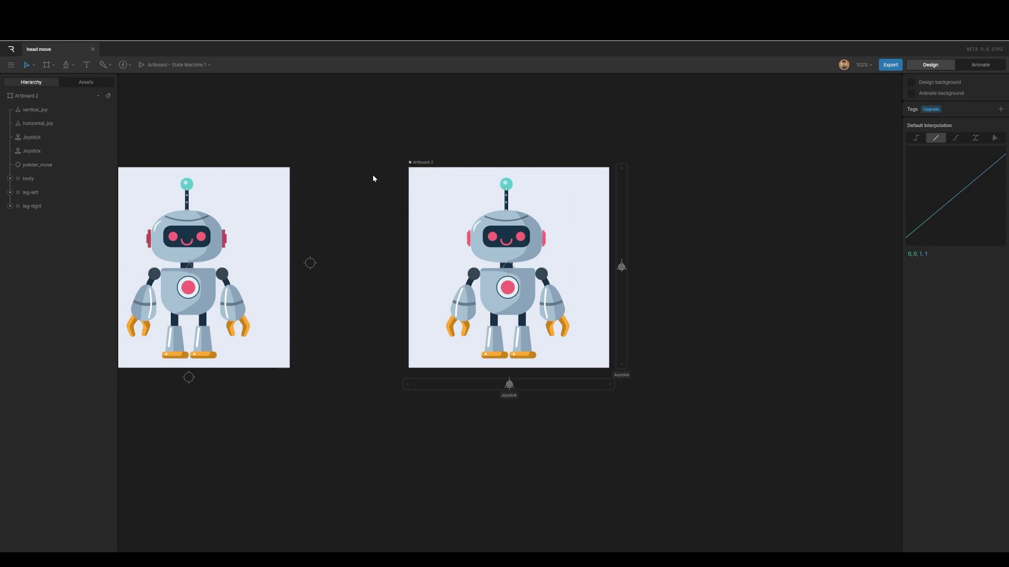
Draw a rectangle over Artboard 2, size it to 500 by 500, and centre it horizontally and vertically on the artboard
key(r)
drag(410, 167, 608, 368)
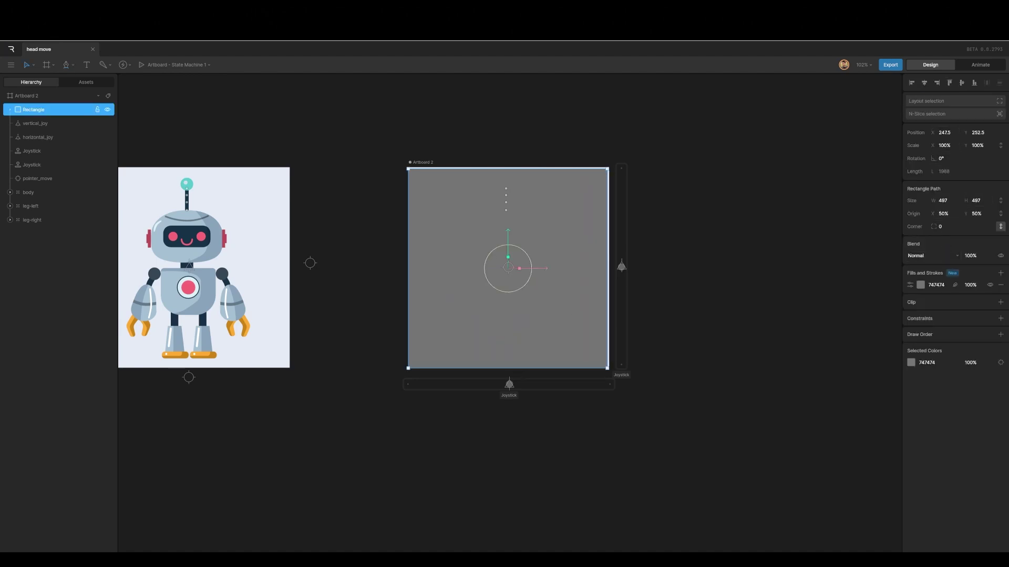
click(944, 200)
text(500)
click(974, 201)
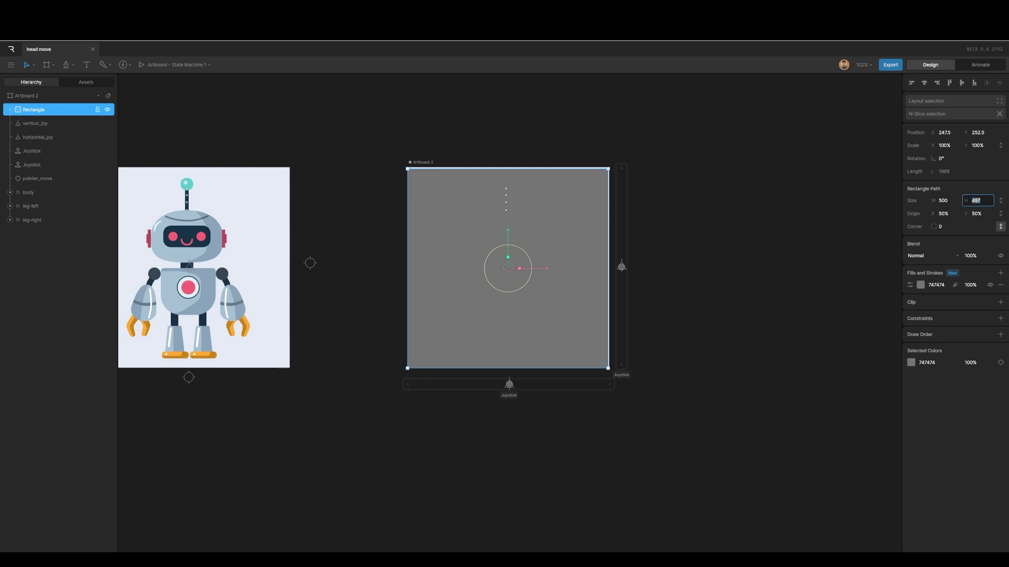
text(500)
key(Return)
click(924, 83)
click(961, 83)
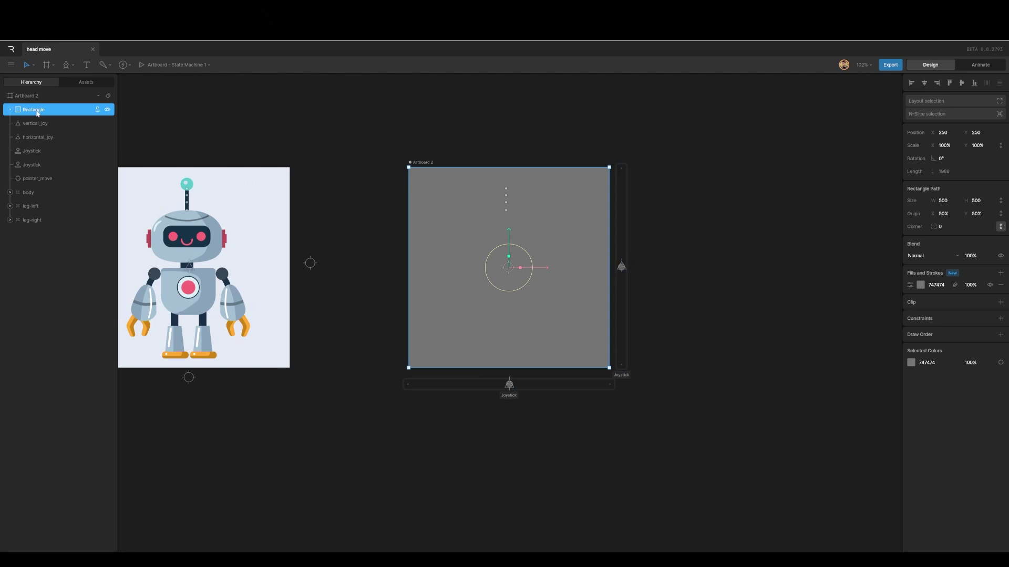
Send the rectangle behind the robot at the end of the hierarchy and hide it
mouse_move(35, 109)
mouse_down()
mouse_move(32, 234)
mouse_move(106, 228)
mouse_up()
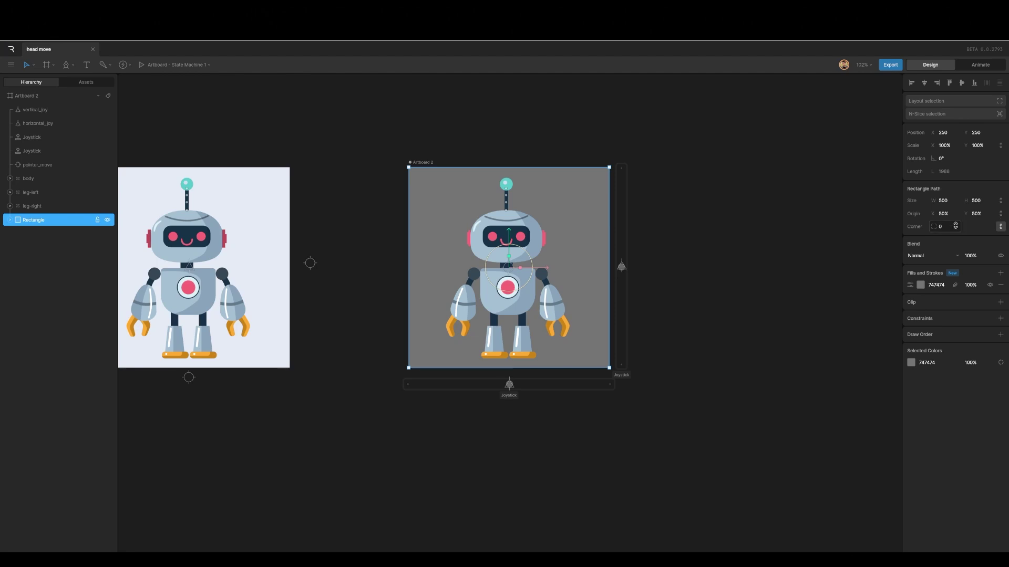
click(1001, 256)
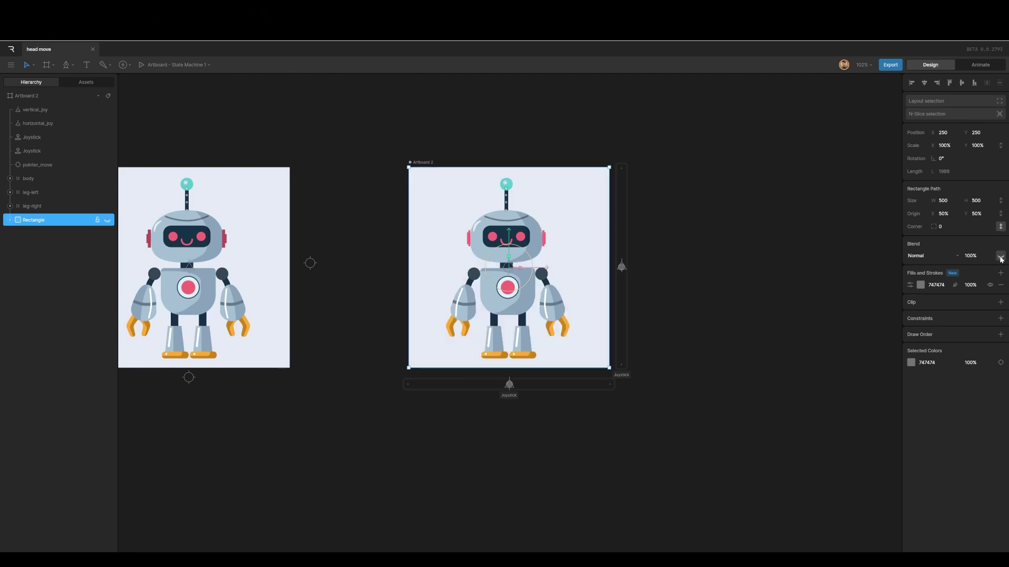
Open State Machine 1 in Animate mode and delete its existing HITBOX listener
click(980, 66)
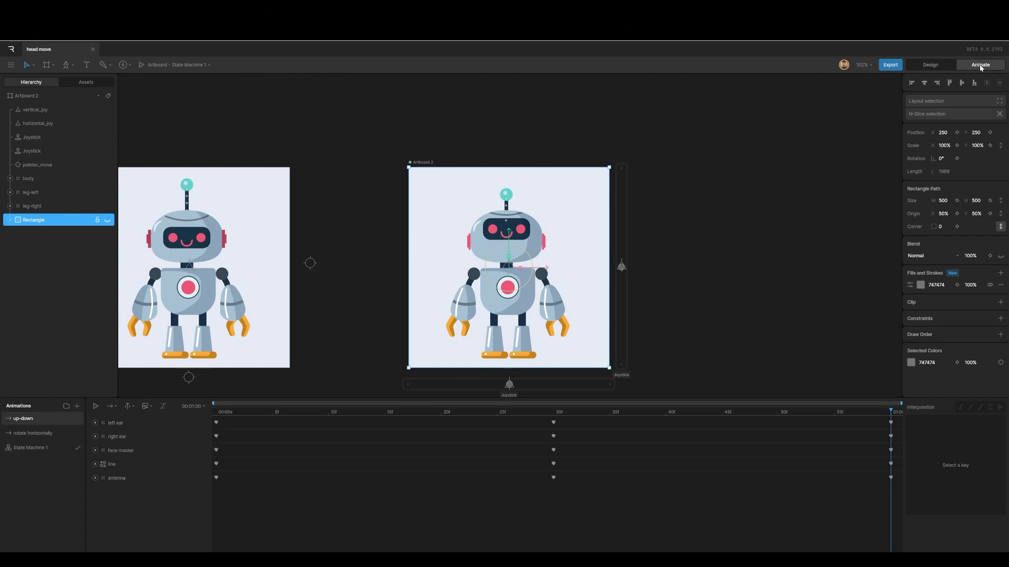
click(31, 448)
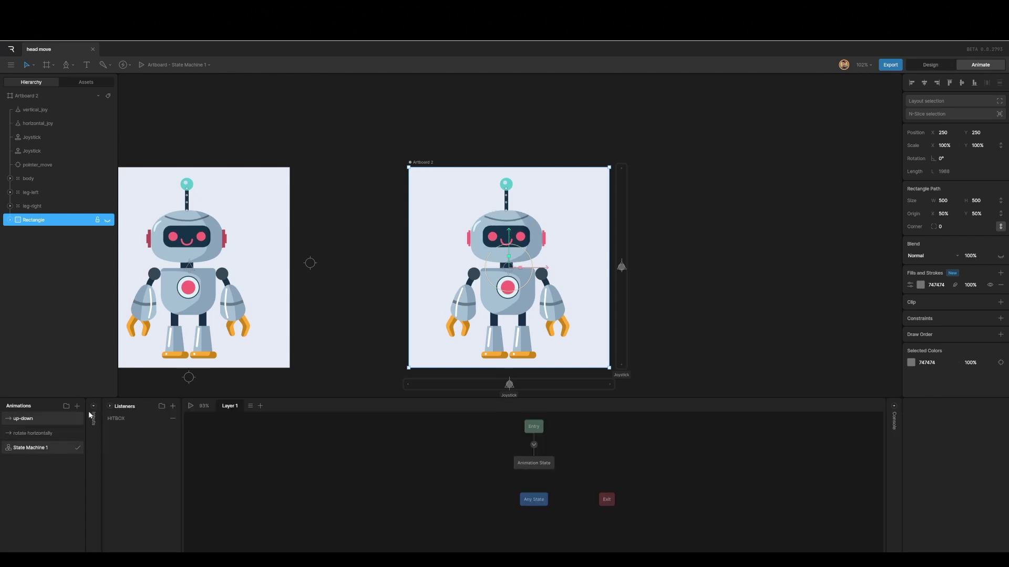
click(173, 417)
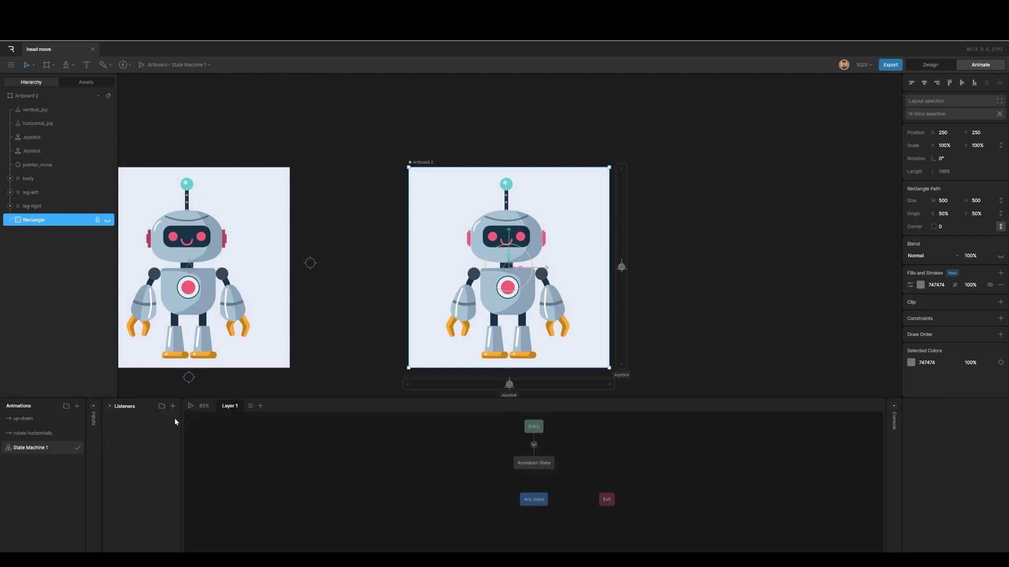
Rename the hidden rectangle as hitbox
double_click(32, 220)
text(hitbo)
key(BackSpace)
key(BackSpace)
key(BackSpace)
text(tbox)
key(Return)
Add a listener on hitbox to State Machine 1 and set its trigger to Pointer Move
click(173, 406)
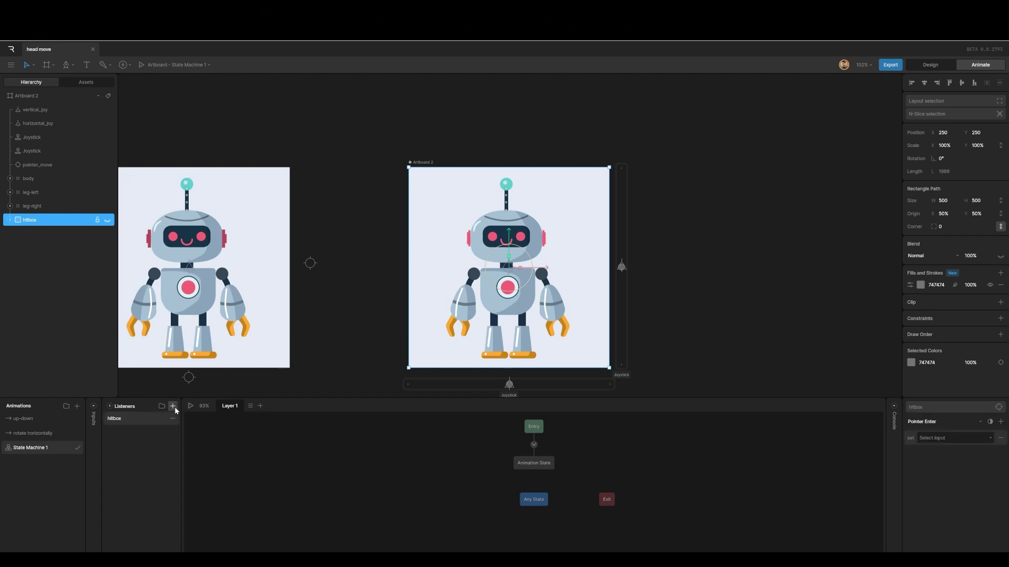
click(977, 423)
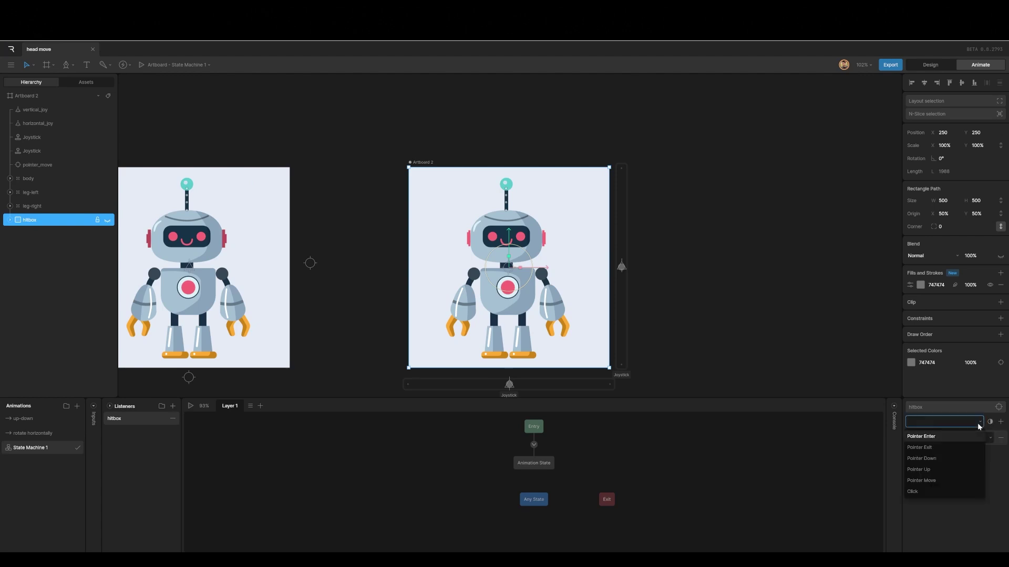
click(947, 481)
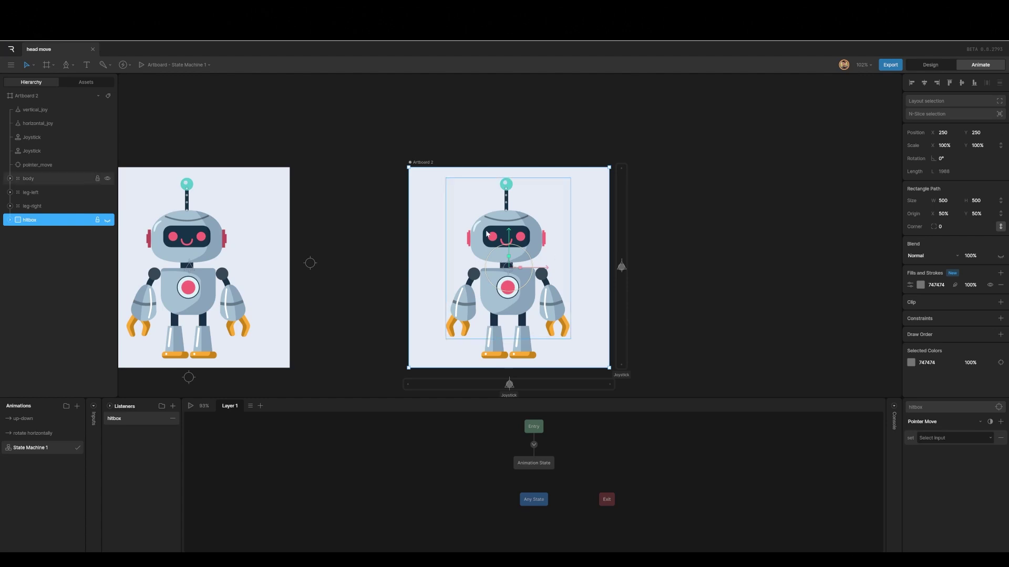
Replace the hitbox listener's input action with an Align Target action that targets pointer_move
click(1000, 438)
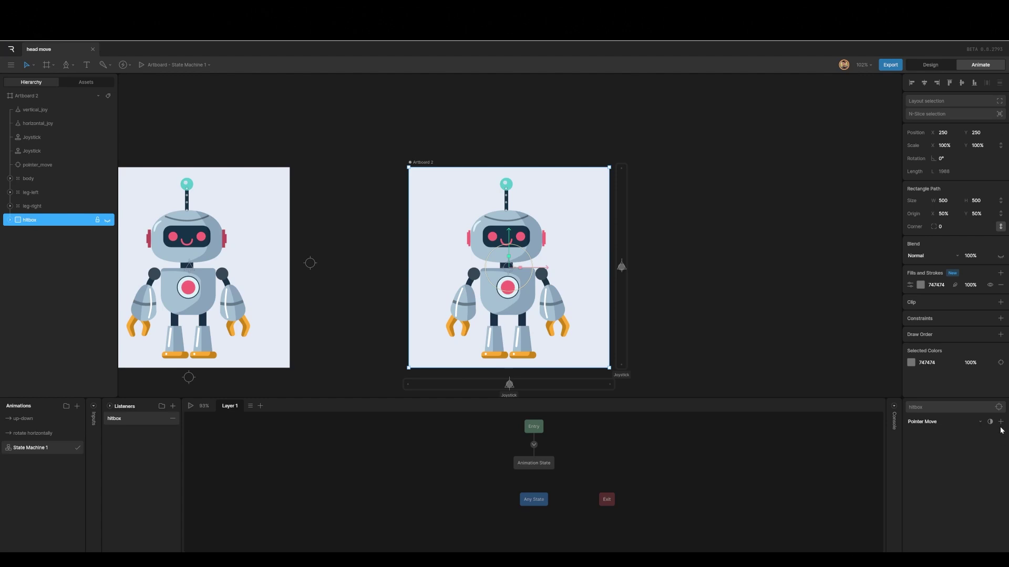
click(1000, 422)
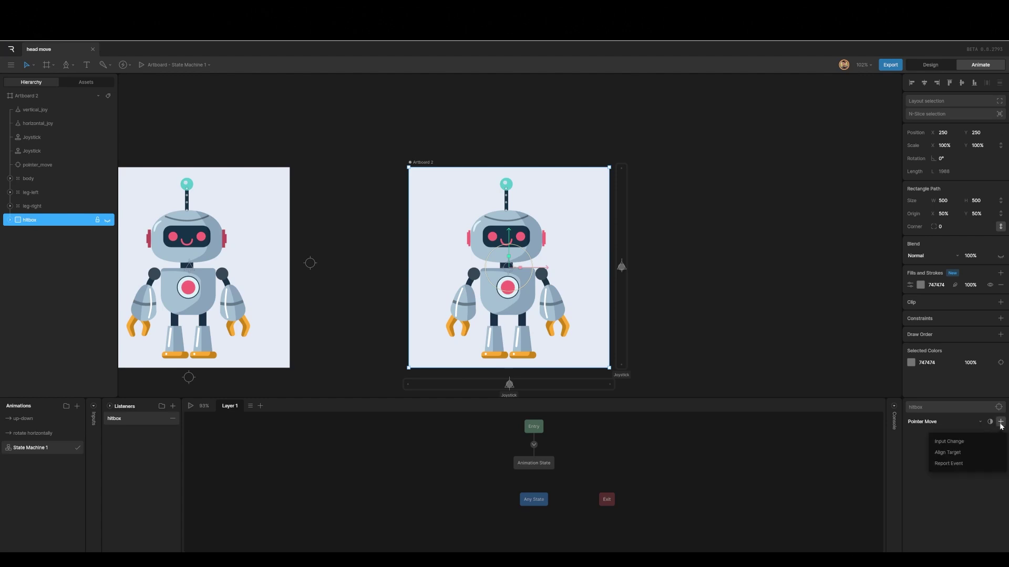
click(950, 453)
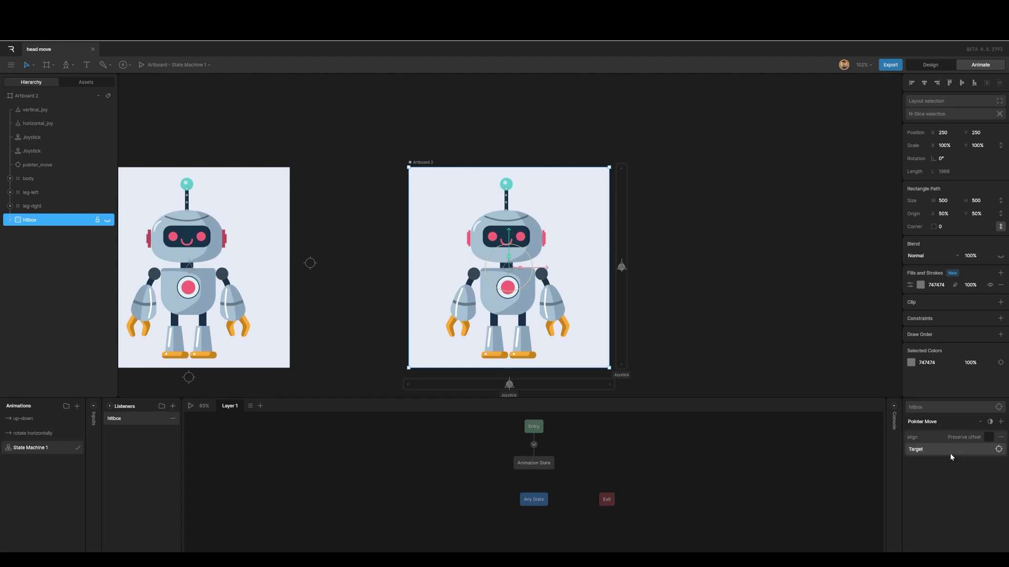
click(999, 449)
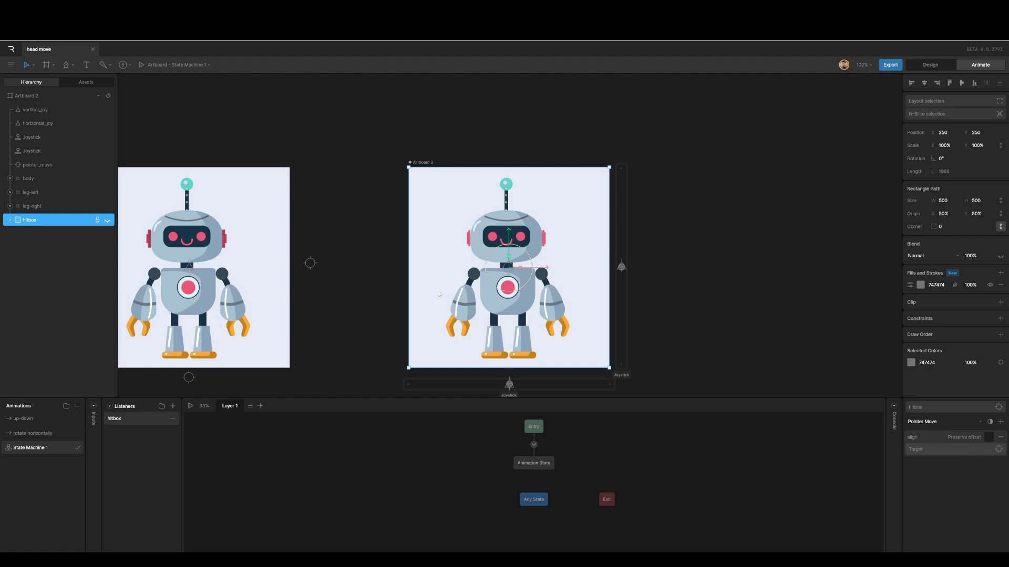
click(999, 449)
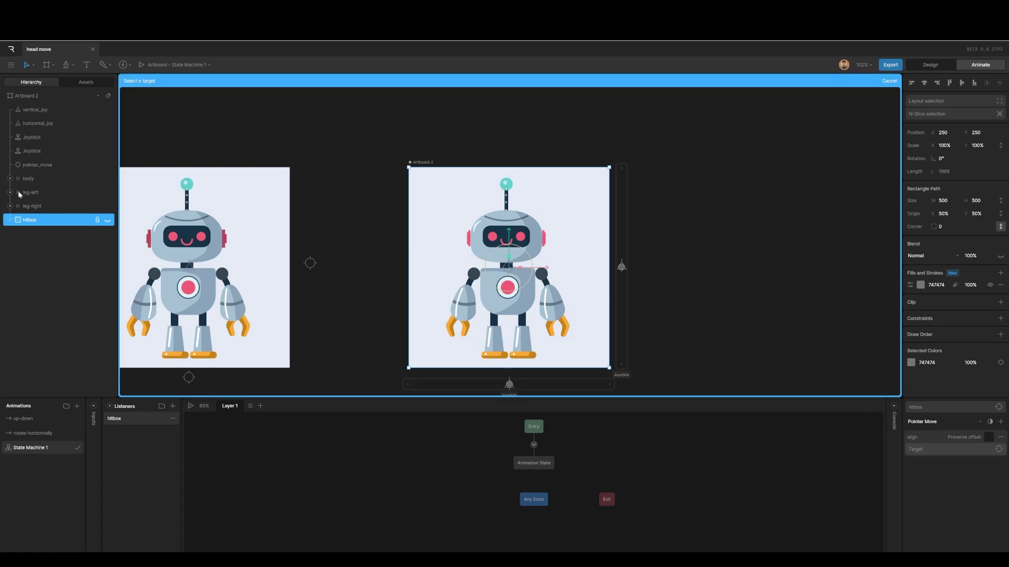
click(36, 166)
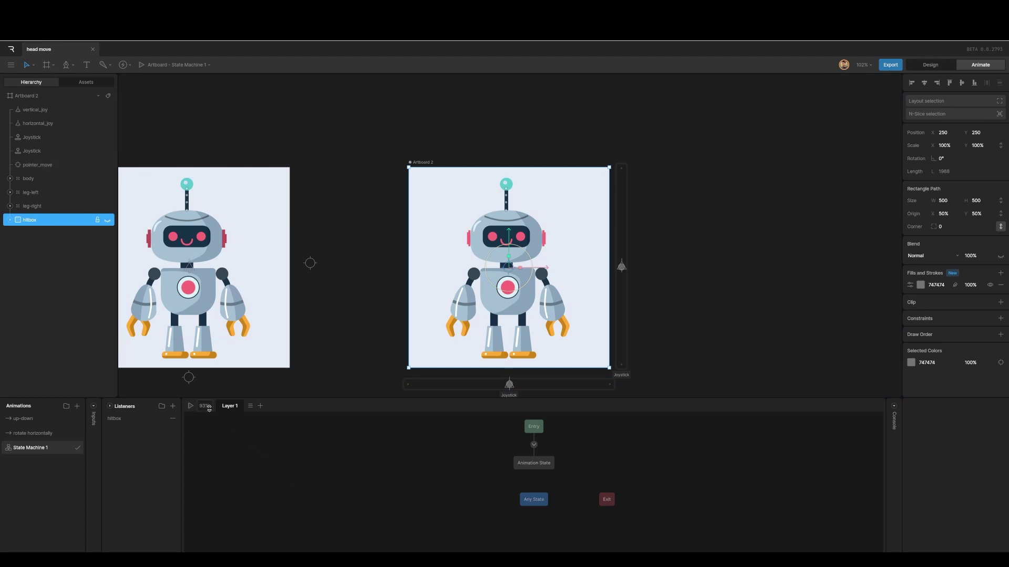
Play State Machine 1 to check how the robot's head follows the pointer, and stop the playback
click(191, 405)
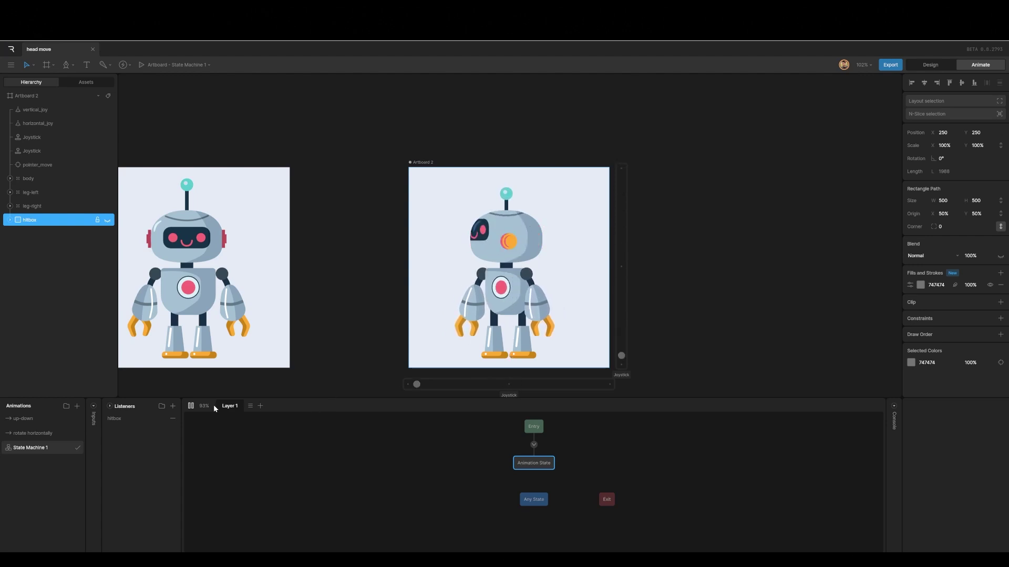
click(190, 405)
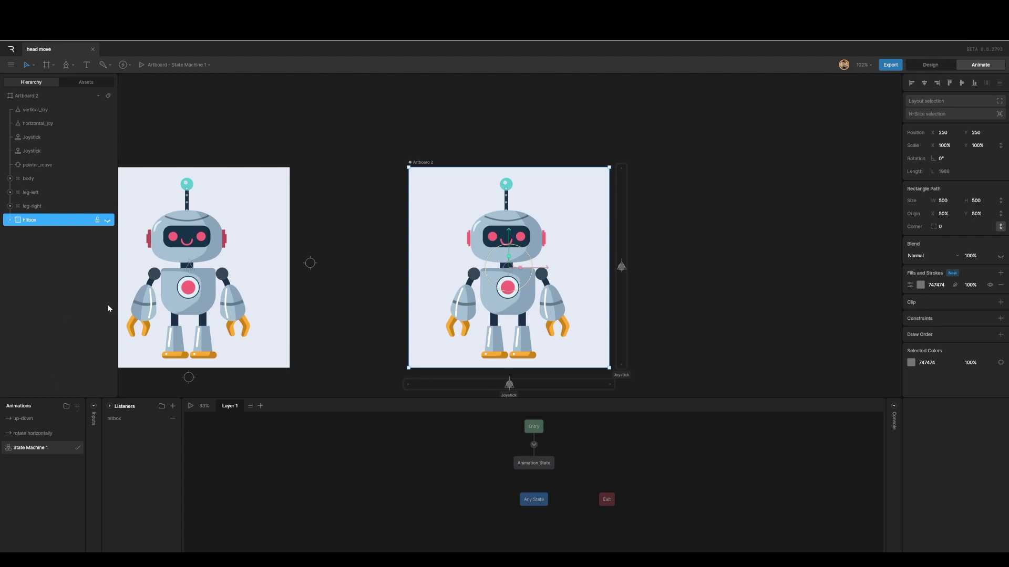
Invert the Y axis of the vertical joystick in Design mode, and play State Machine 1 to check the head movement
click(929, 64)
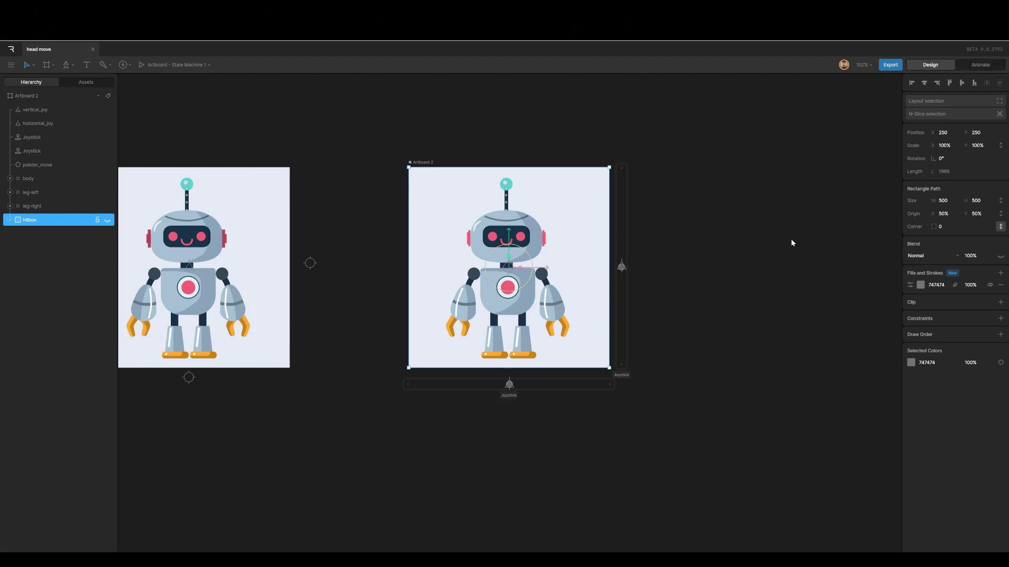
click(624, 319)
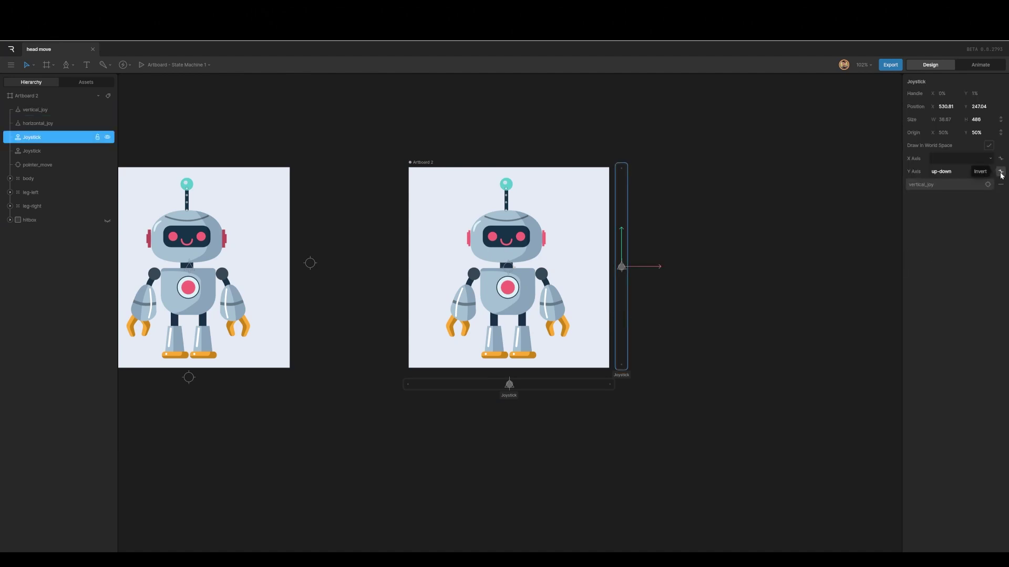
click(980, 64)
click(190, 406)
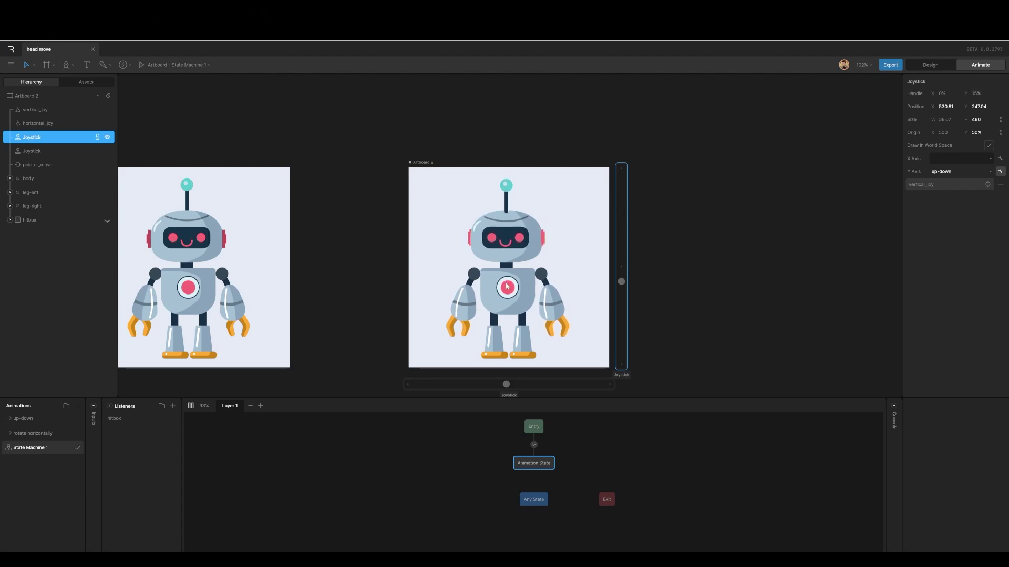
Add a new timeline animation to Artboard 2 and name it idle
click(78, 406)
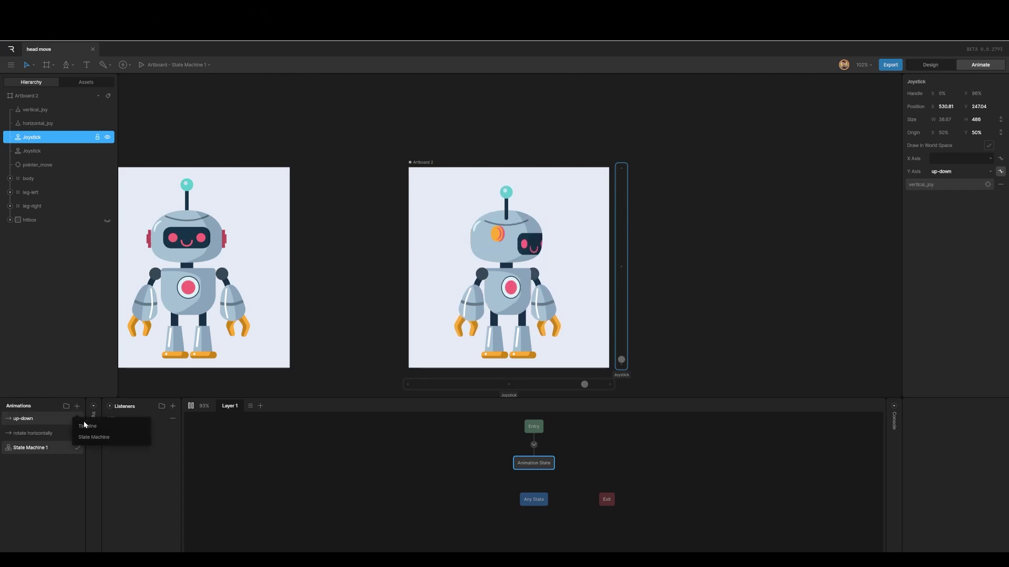
click(87, 427)
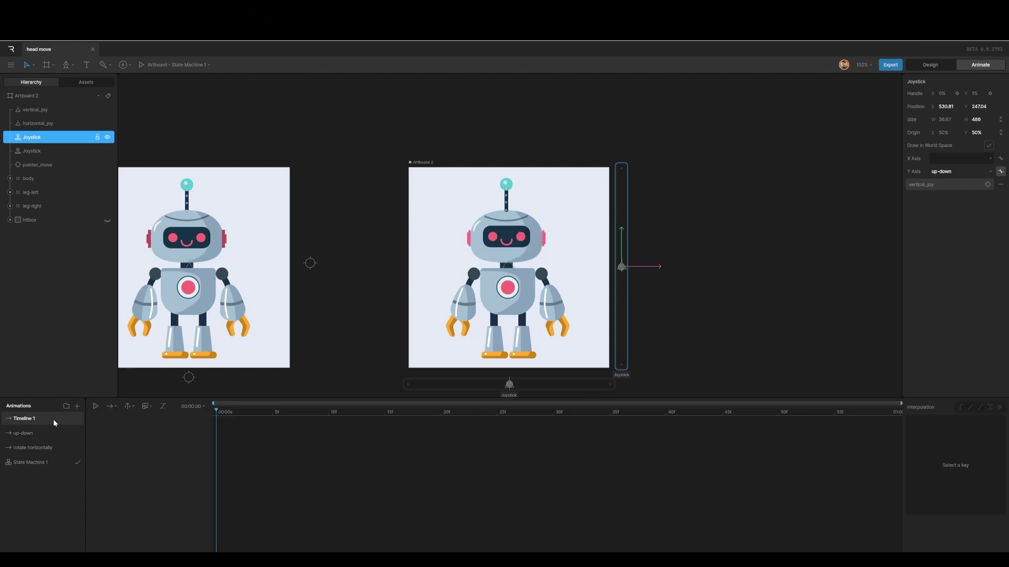
double_click(49, 418)
text(idle)
Set the idle timeline's duration to 00:05:00 with Loop playback, and fit its full length in view
click(207, 408)
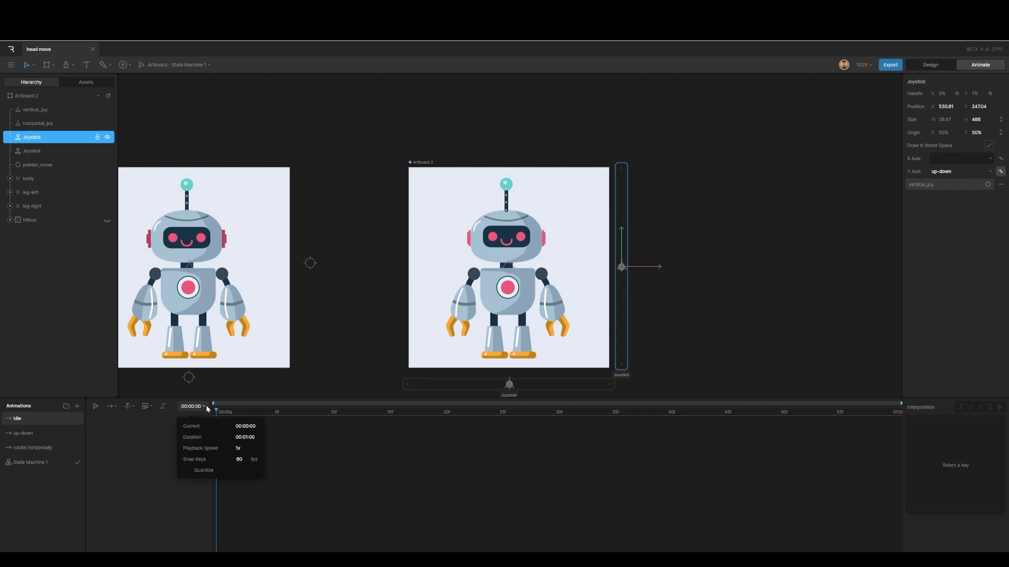
click(245, 437)
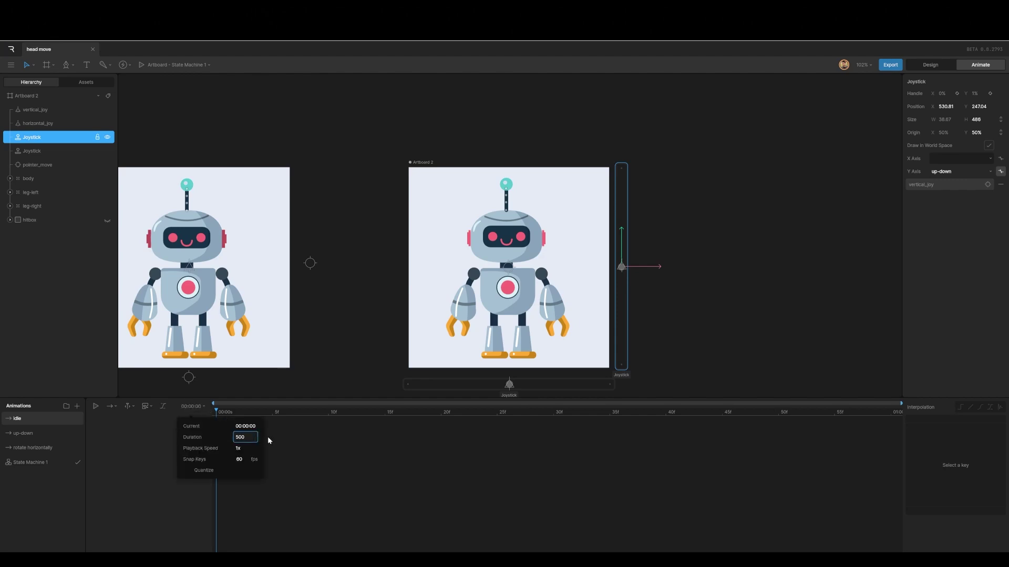
key(Return)
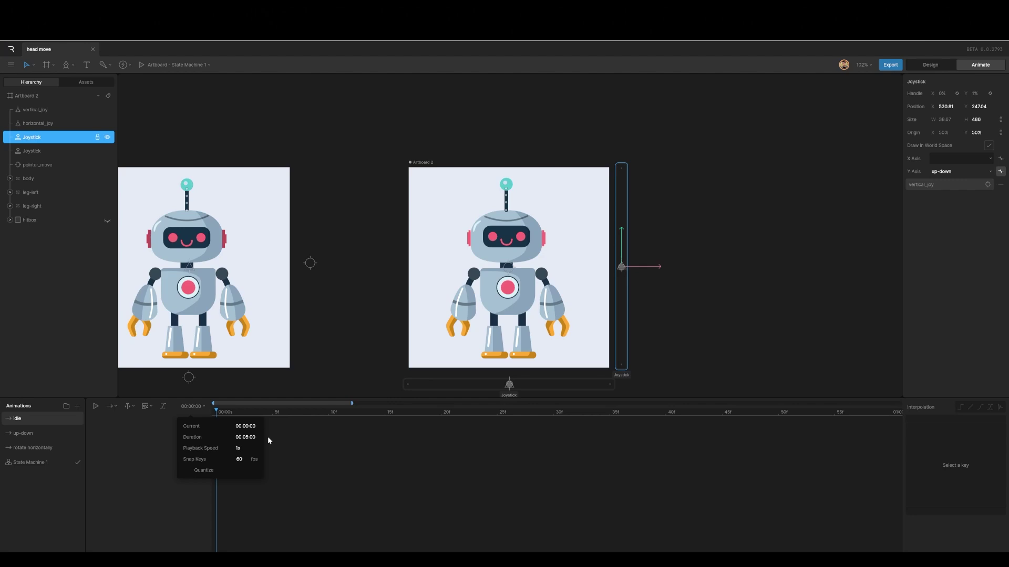
click(118, 407)
click(121, 443)
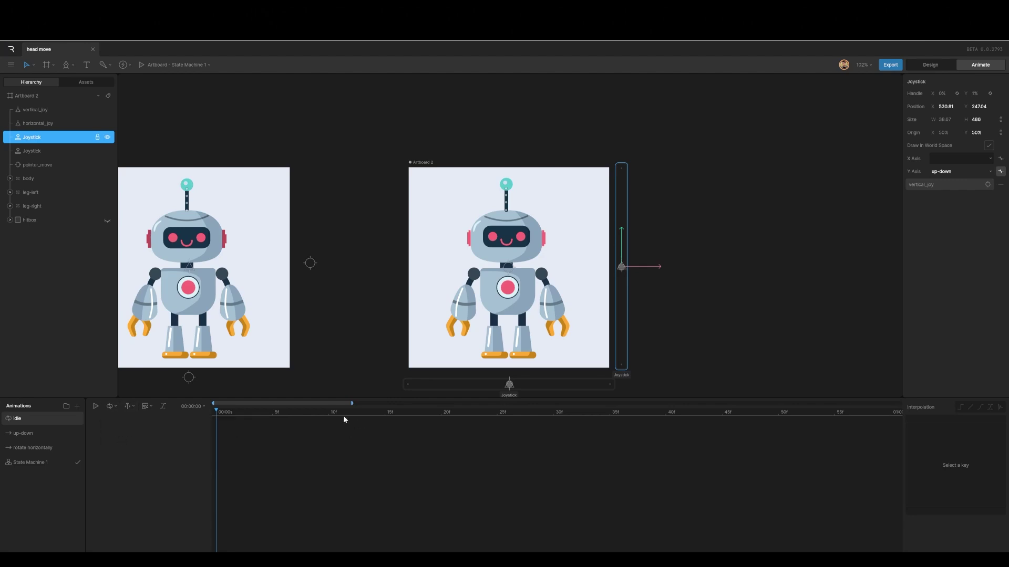
drag(352, 403, 1005, 400)
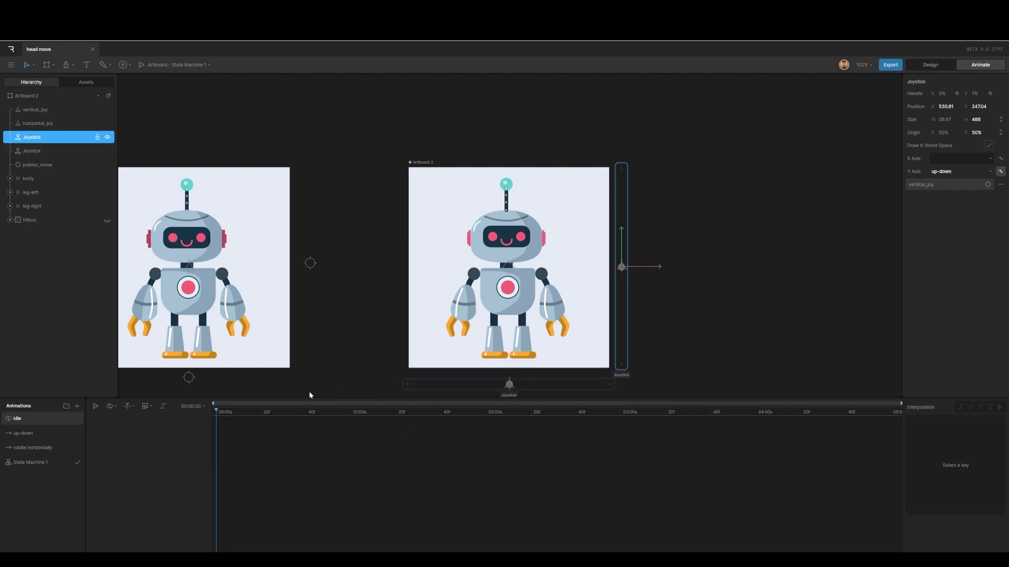
Enable the work area on the idle timeline and limit it to the range from 00:02:00 to 00:03:00
drag(313, 429, 484, 448)
click(115, 408)
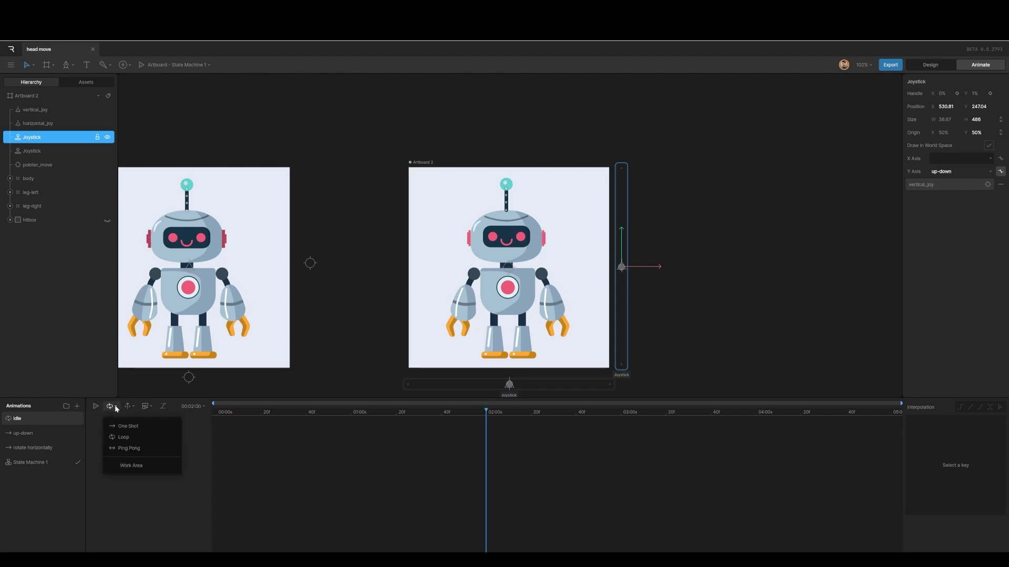
click(132, 465)
drag(219, 418, 484, 436)
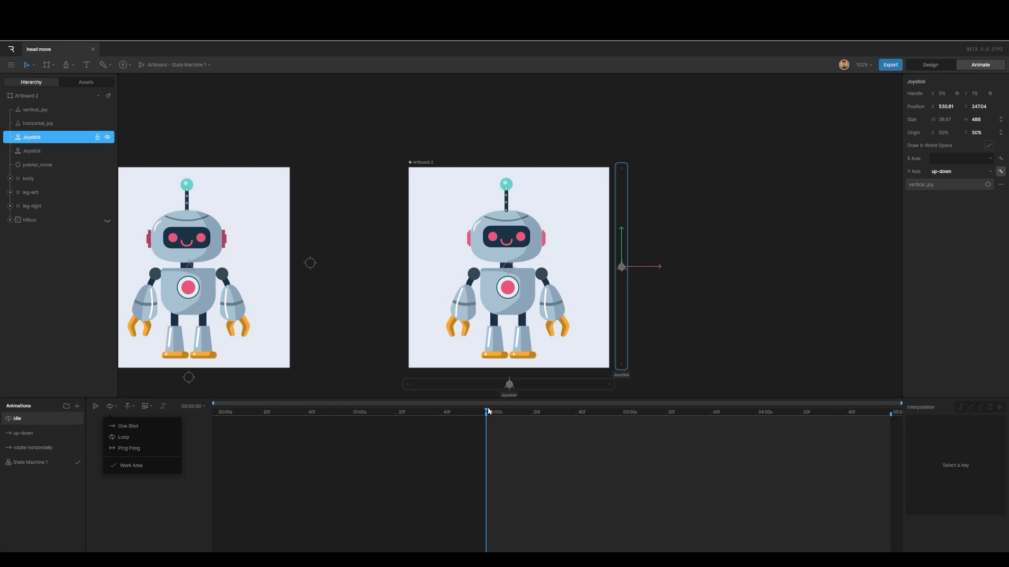
click(488, 411)
drag(488, 414, 621, 433)
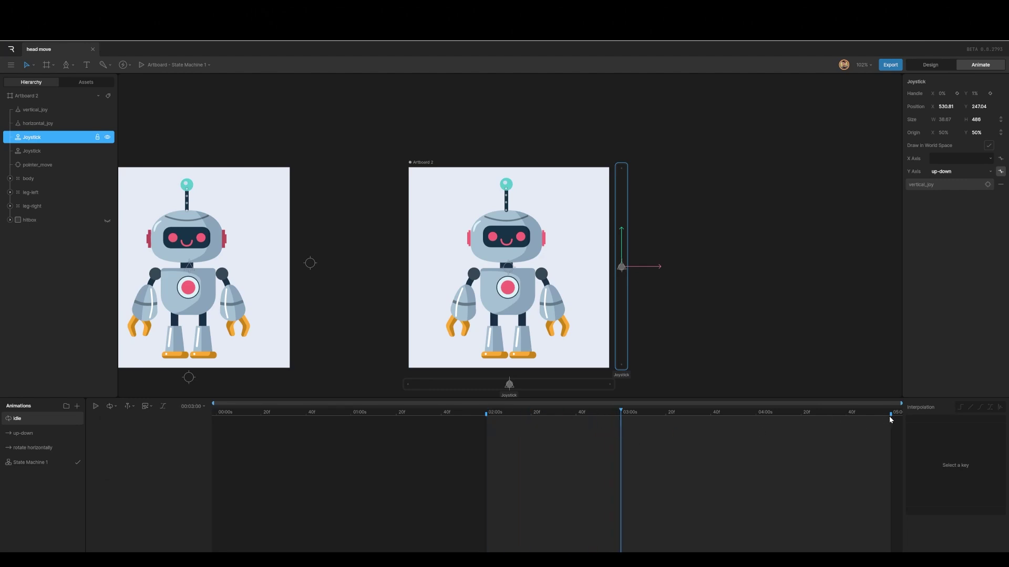
drag(890, 414, 622, 424)
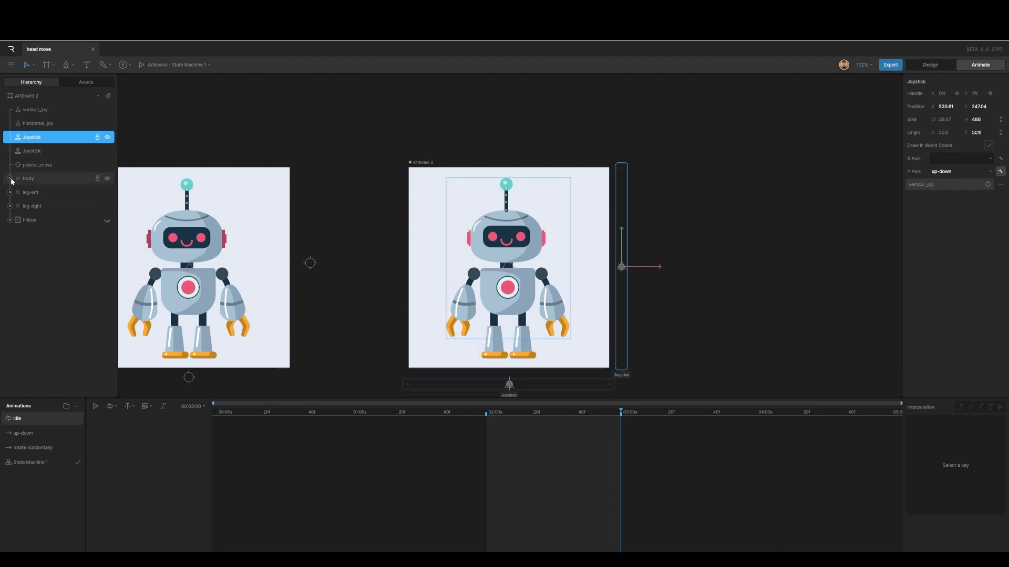
Key the outer body group's rotation at 5° on 00:02:00 and at -5° on 00:02:30
drag(620, 414, 485, 430)
click(16, 179)
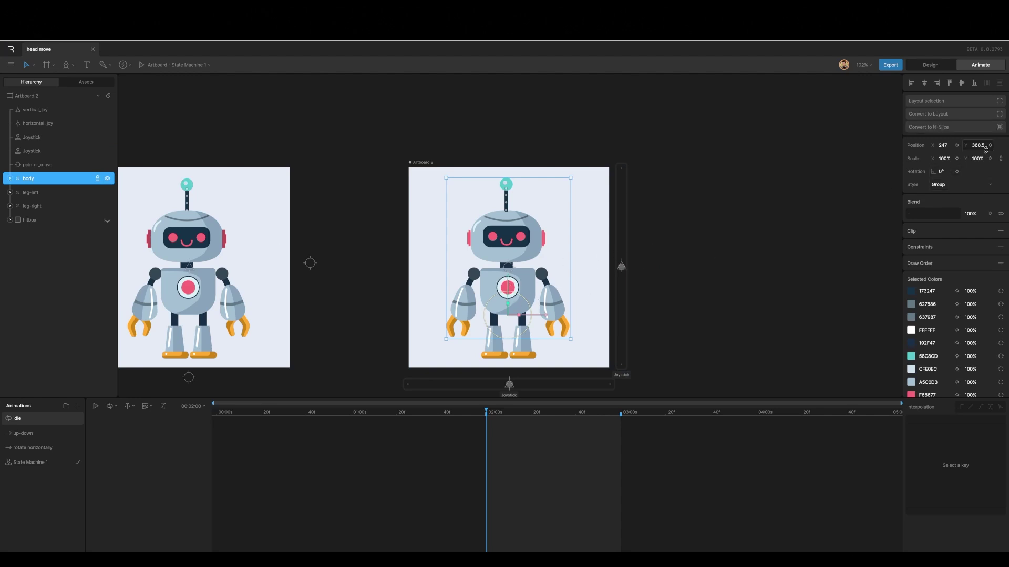
click(945, 172)
key(Return)
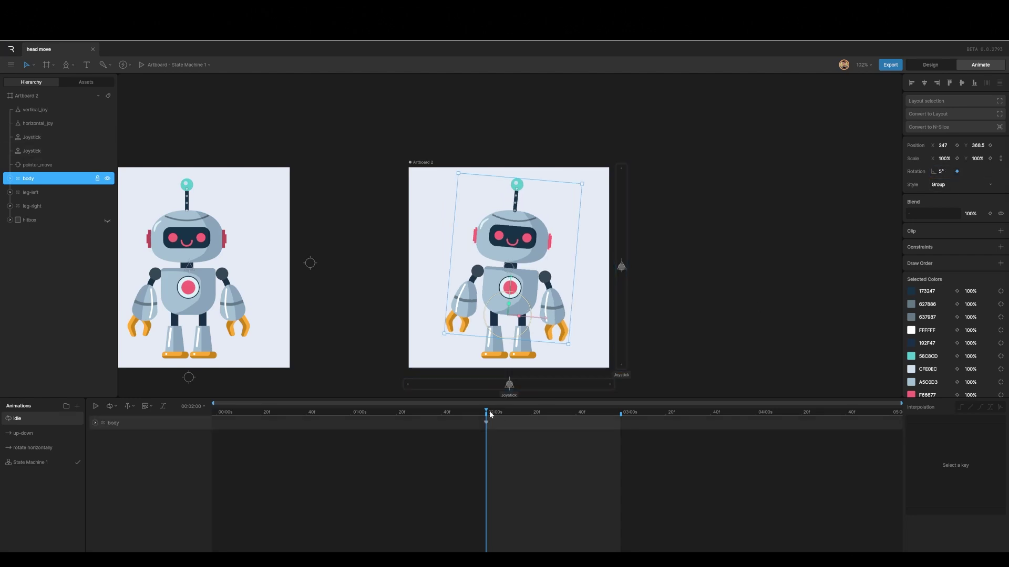
drag(487, 414, 553, 420)
click(941, 172)
text(-)
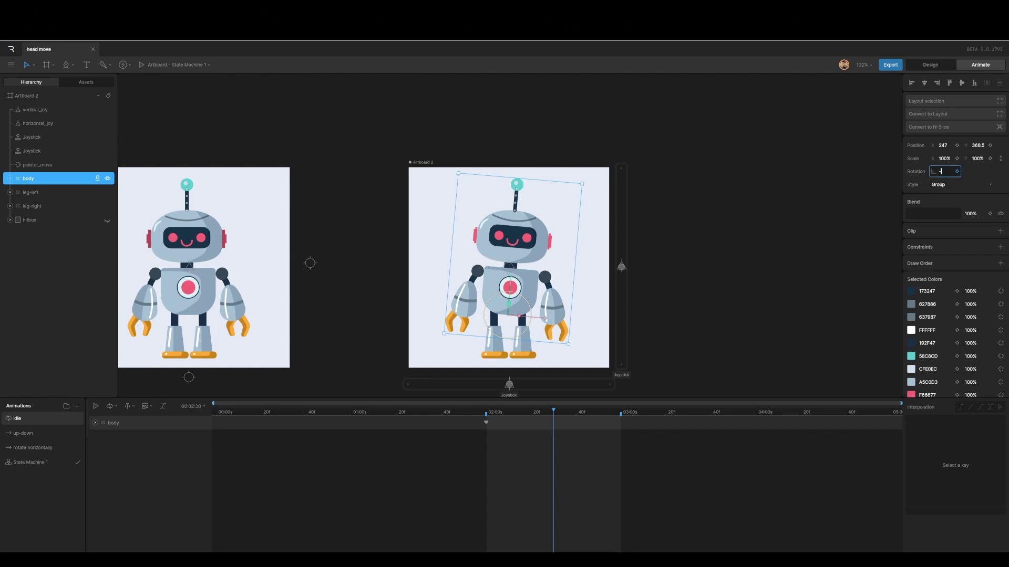
text(5)
key(Return)
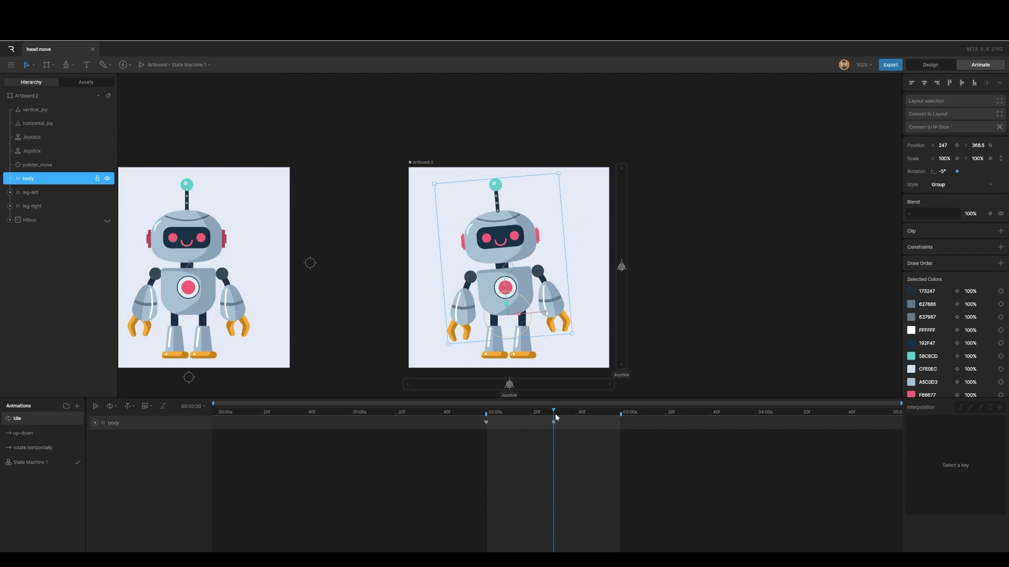
Copy the body's first rotation key to 00:03:00 and set all three body keys to Cubic interpolation
drag(555, 414, 621, 415)
click(486, 422)
key(ctrl+c)
key(ctrl+v)
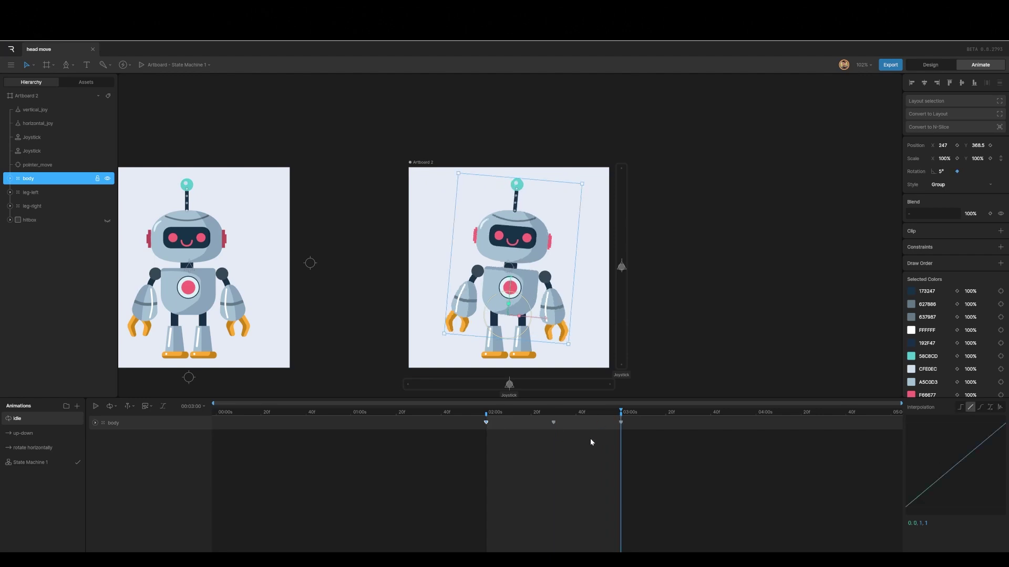
click(648, 442)
drag(654, 441, 468, 412)
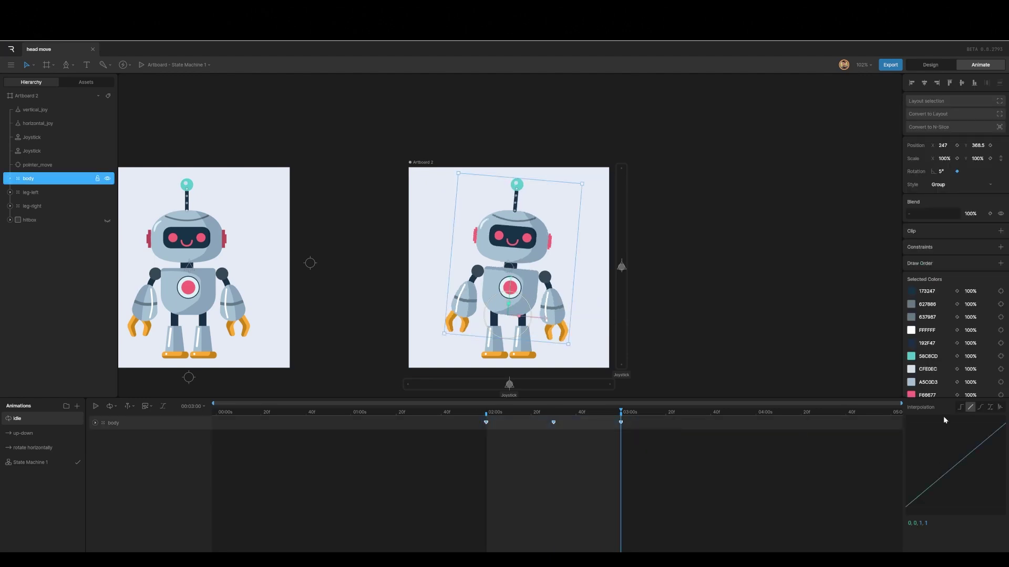
click(980, 408)
Play the idle animation to check the body's sway, and return the playhead to 00:02:00
key(space)
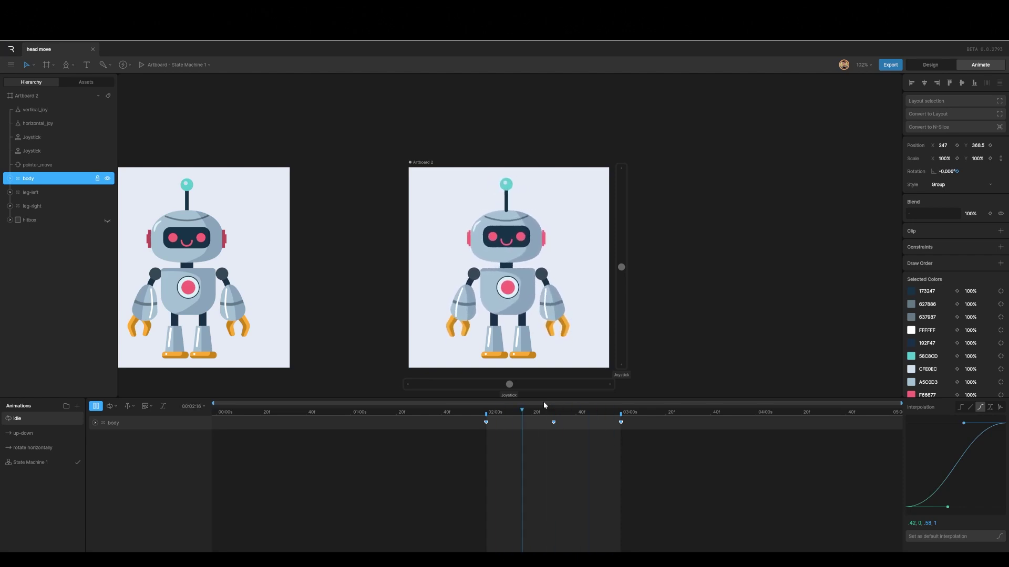
key(space)
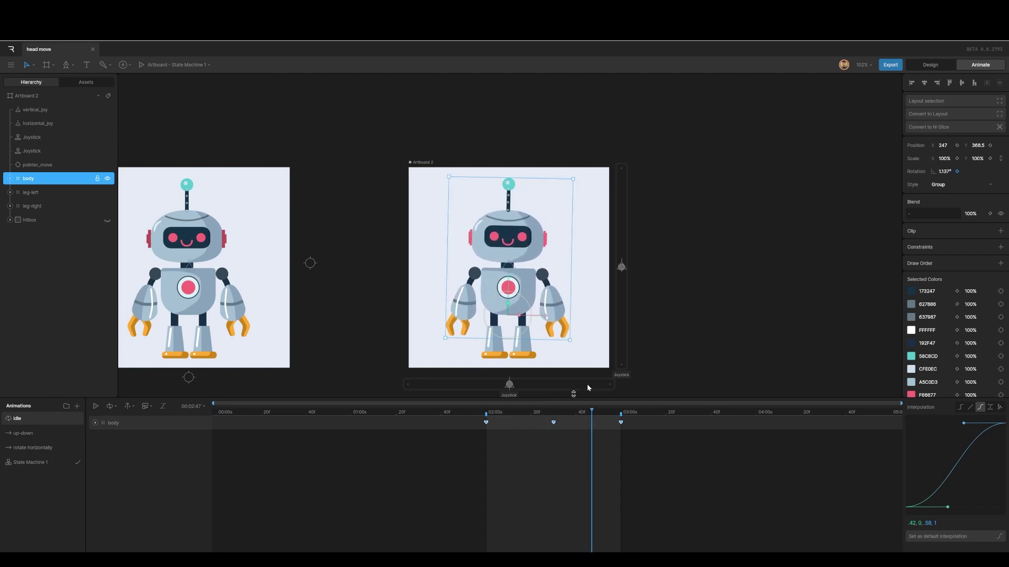
drag(592, 414, 485, 427)
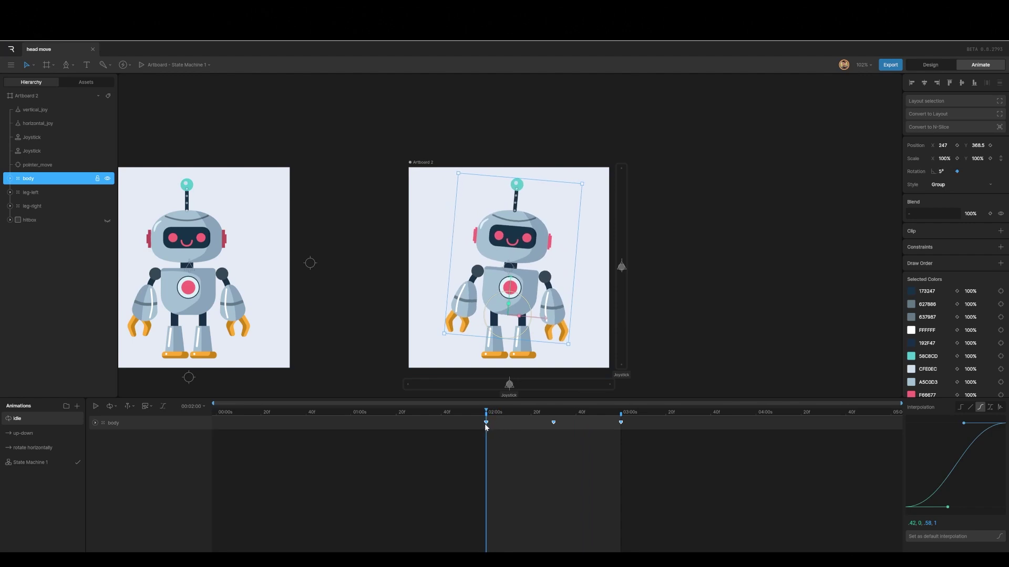
Key the head group's rotation at 5° on 00:02:00 and at -5° on 00:02:30
click(11, 179)
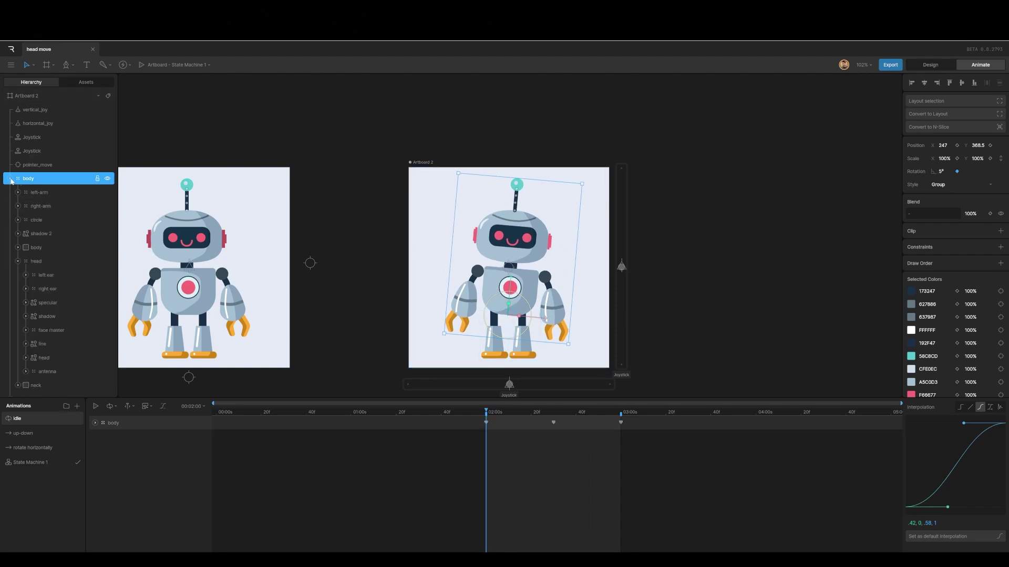
click(17, 261)
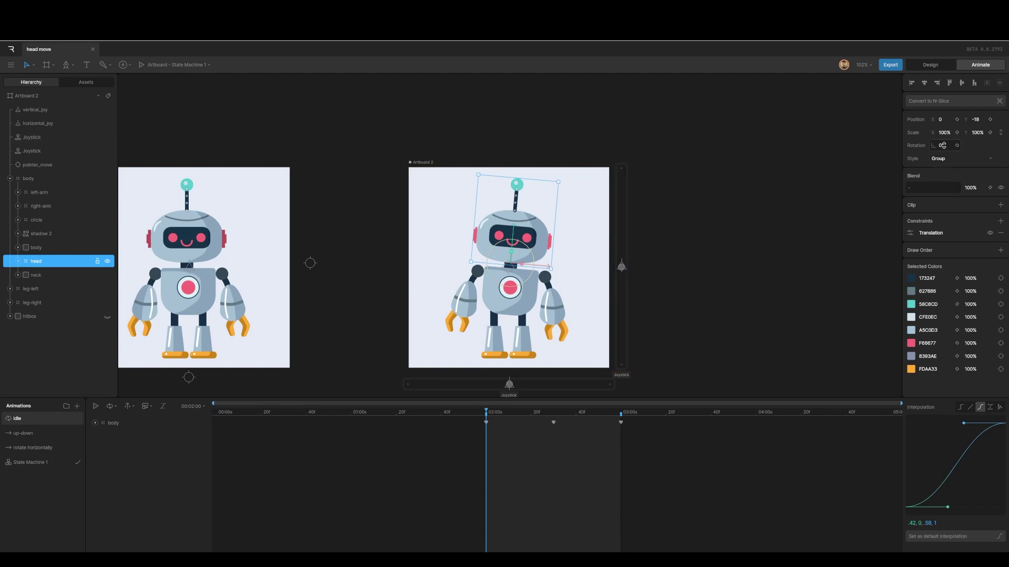
click(943, 145)
text(5)
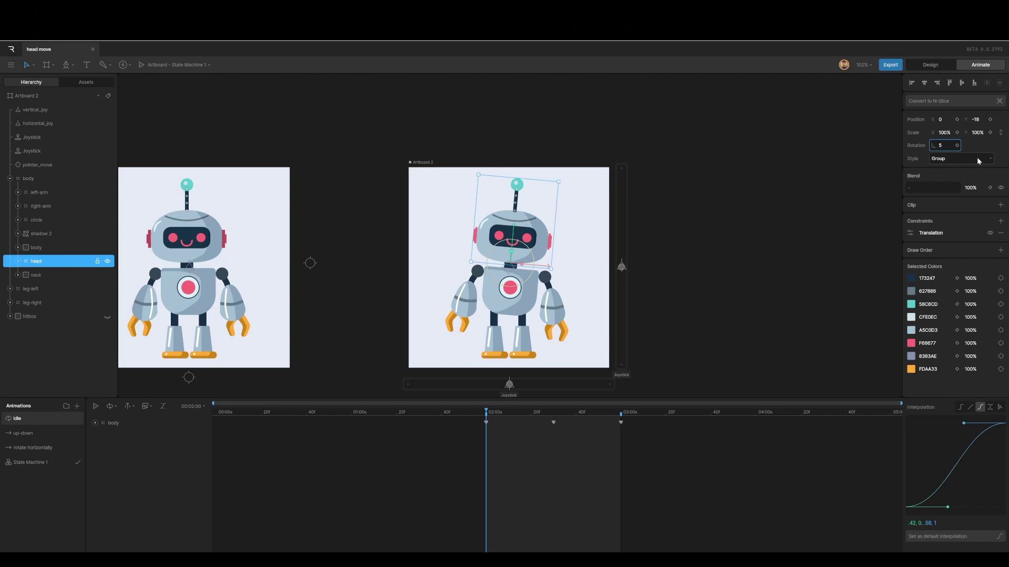
key(Return)
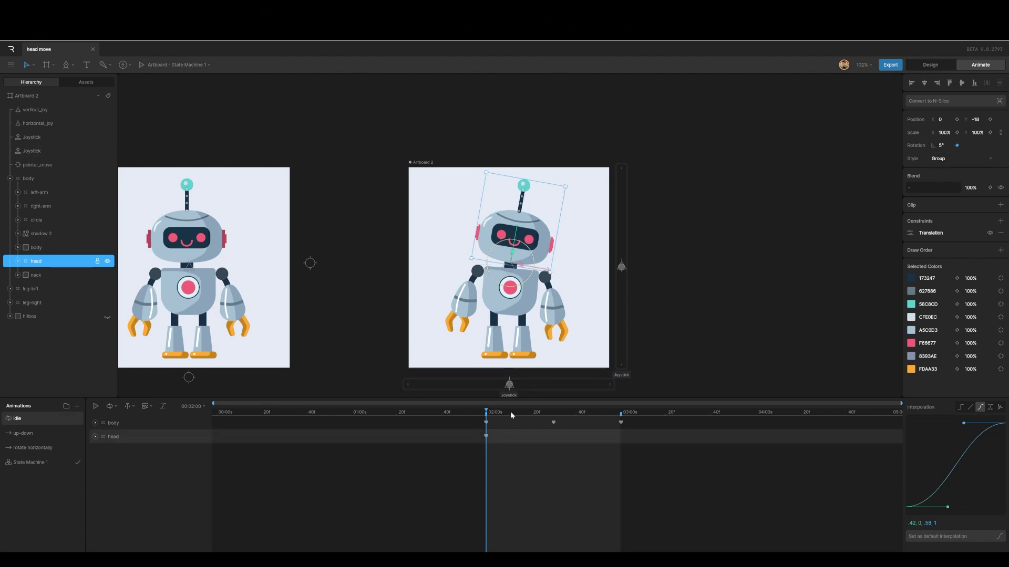
drag(540, 413, 554, 414)
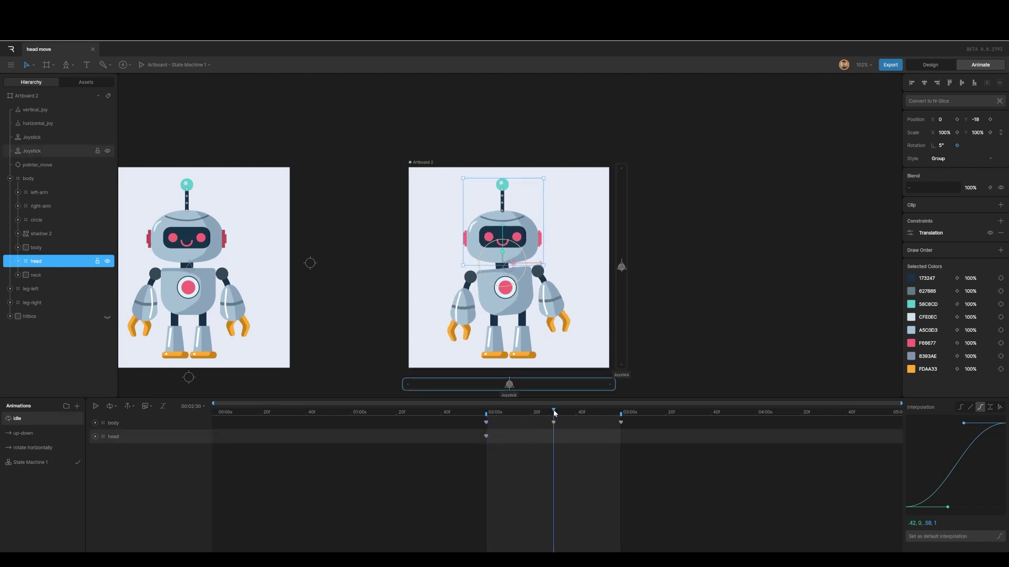
click(943, 149)
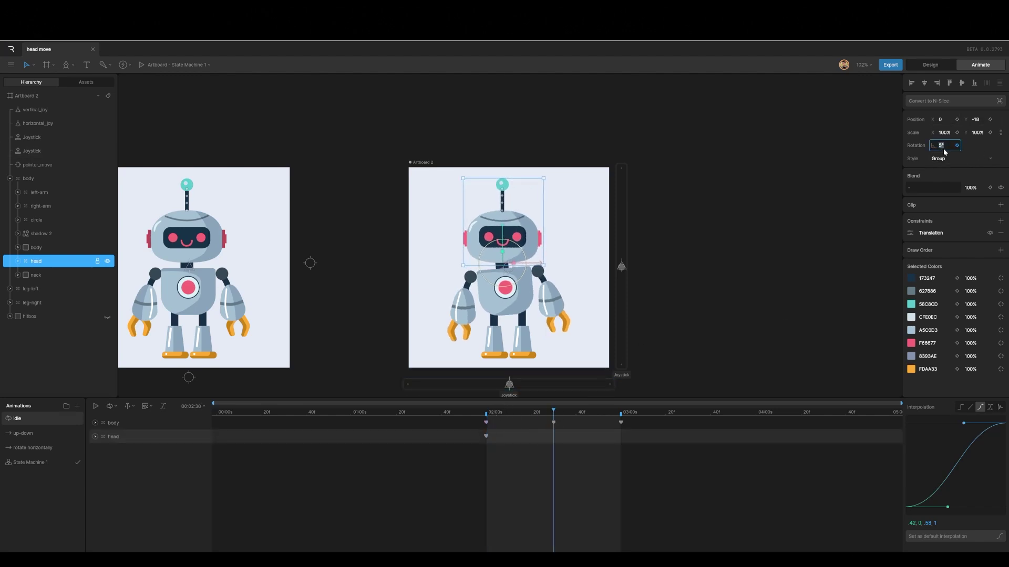
text(-10)
key(Return)
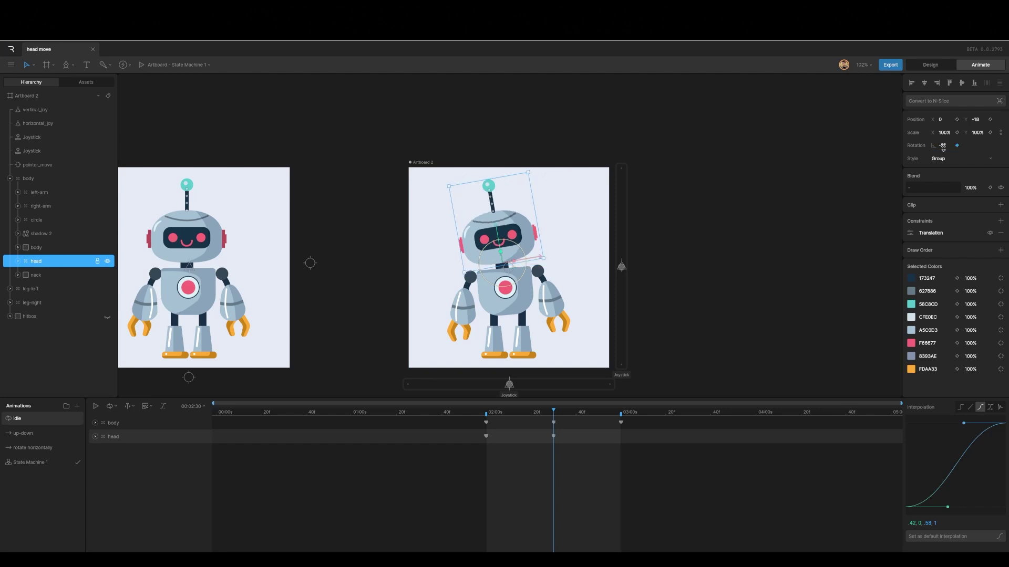
Copy the head's first rotation key to 00:03:00 and set all three head keys to Cubic interpolation
drag(555, 414, 621, 415)
click(486, 437)
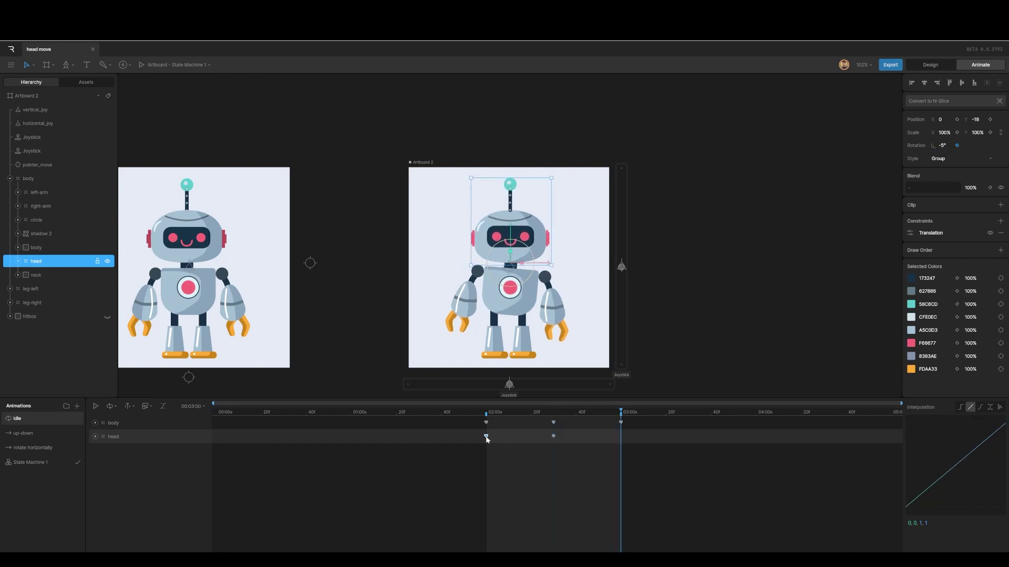
key(ctrl+c)
key(ctrl+v)
drag(483, 430, 637, 462)
click(980, 408)
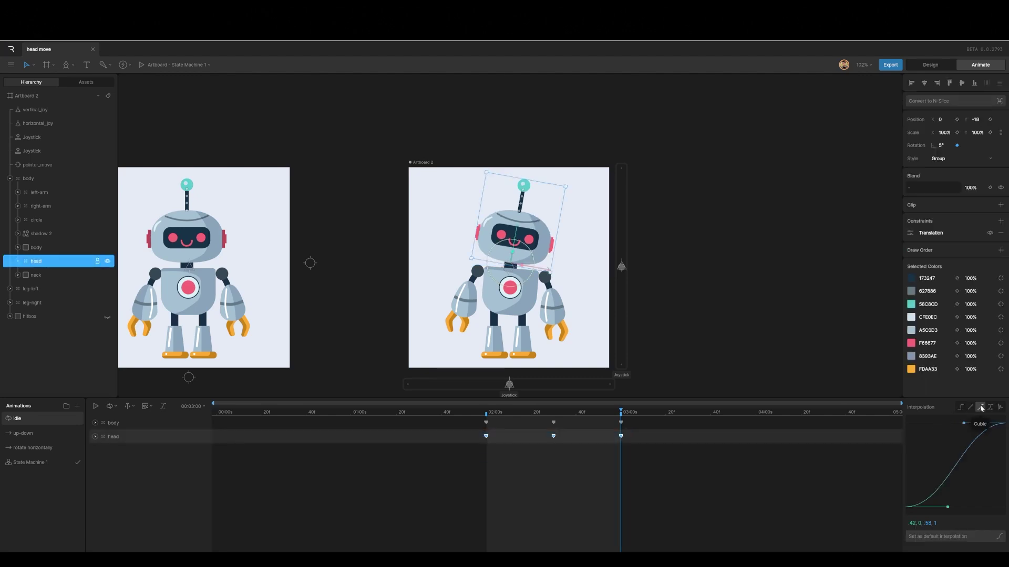
Play the idle animation to check the head and body sway together, and return the playhead to 00:02:00
key(space)
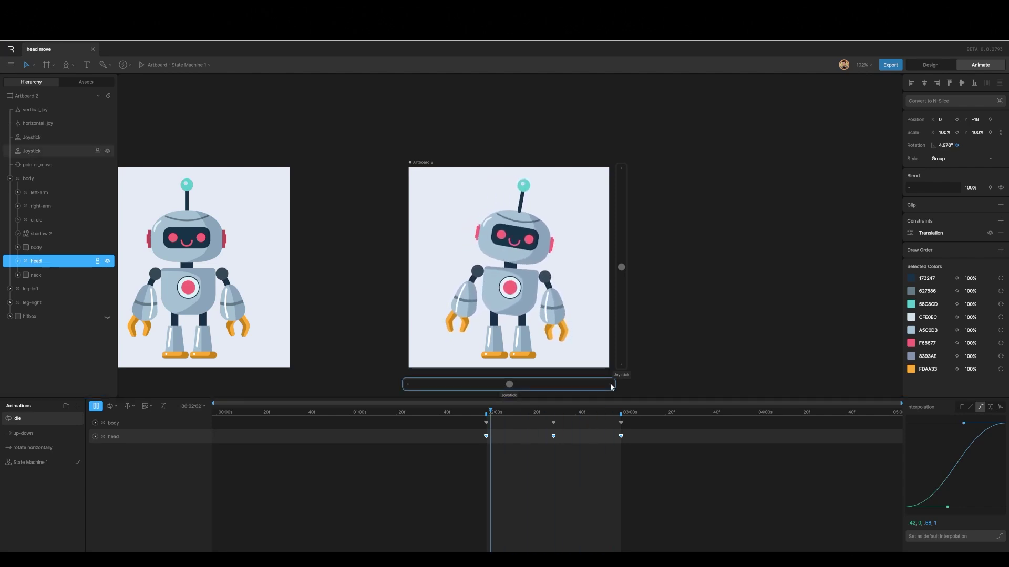
key(space)
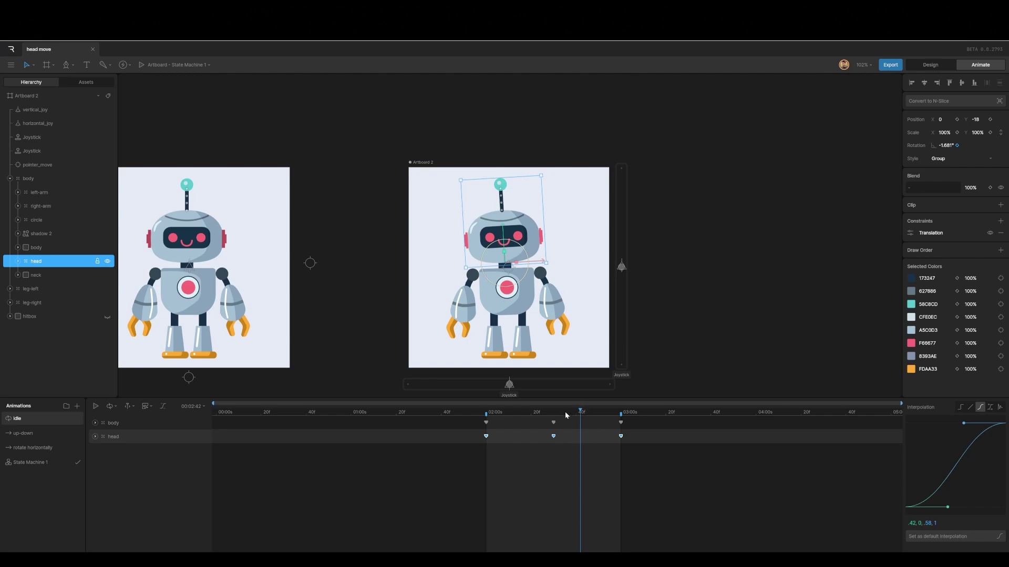
drag(581, 413, 487, 424)
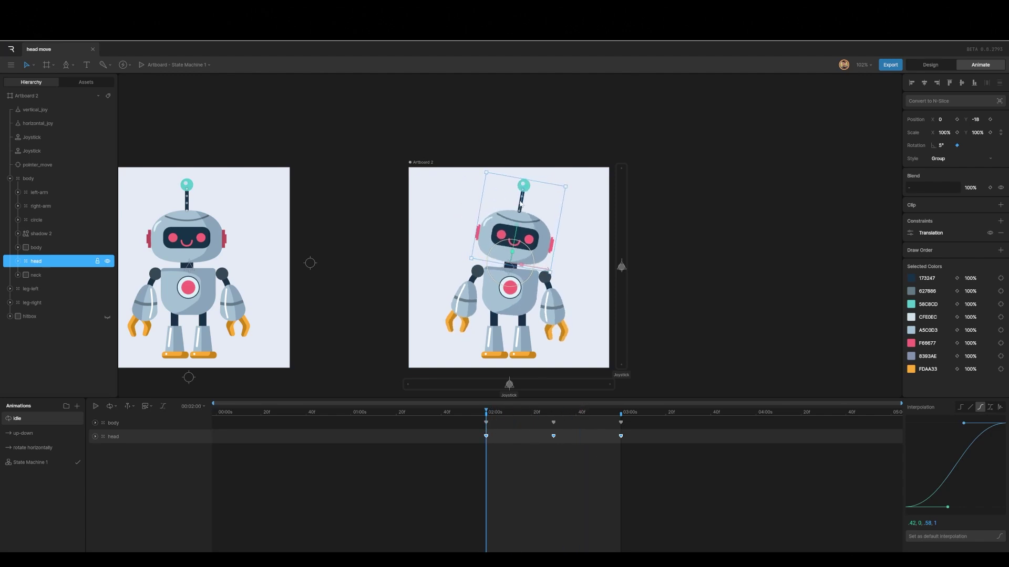
Key the rotation of the antenna's Root Bone at about -79° on 00:02:00 and about -103° on 00:02:30
scroll(521, 203, up, 8)
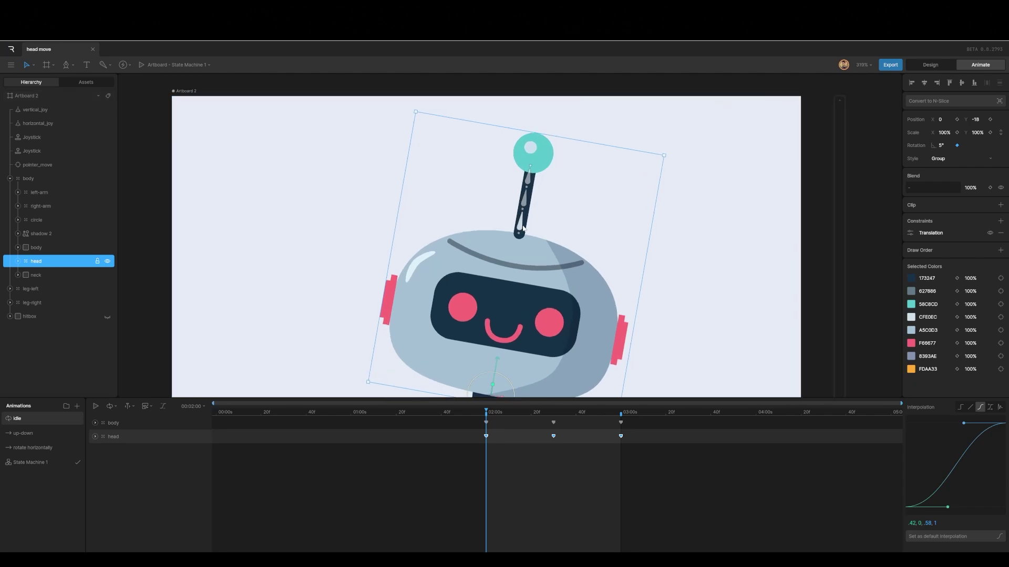
click(522, 229)
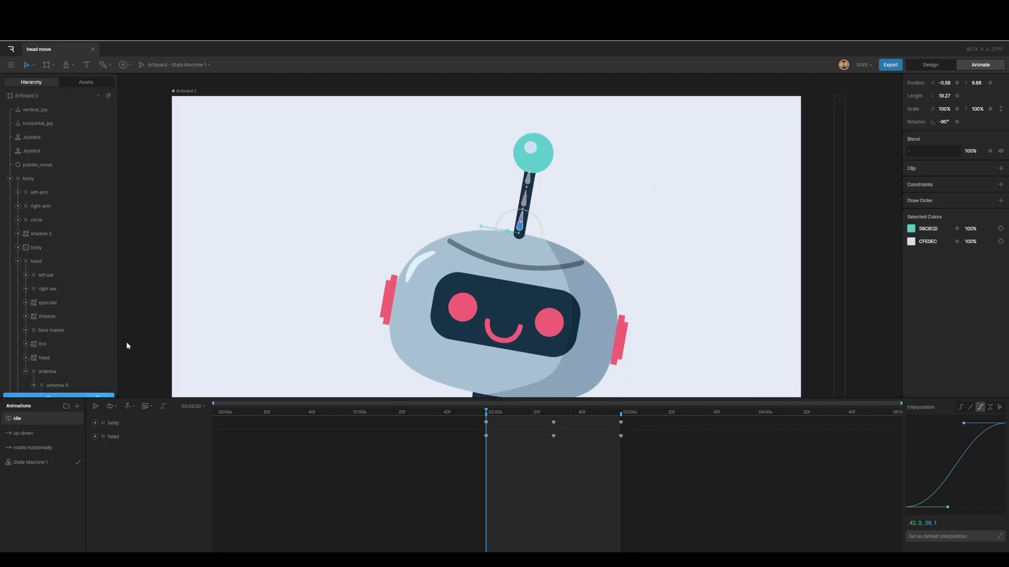
scroll(102, 350, down, 3)
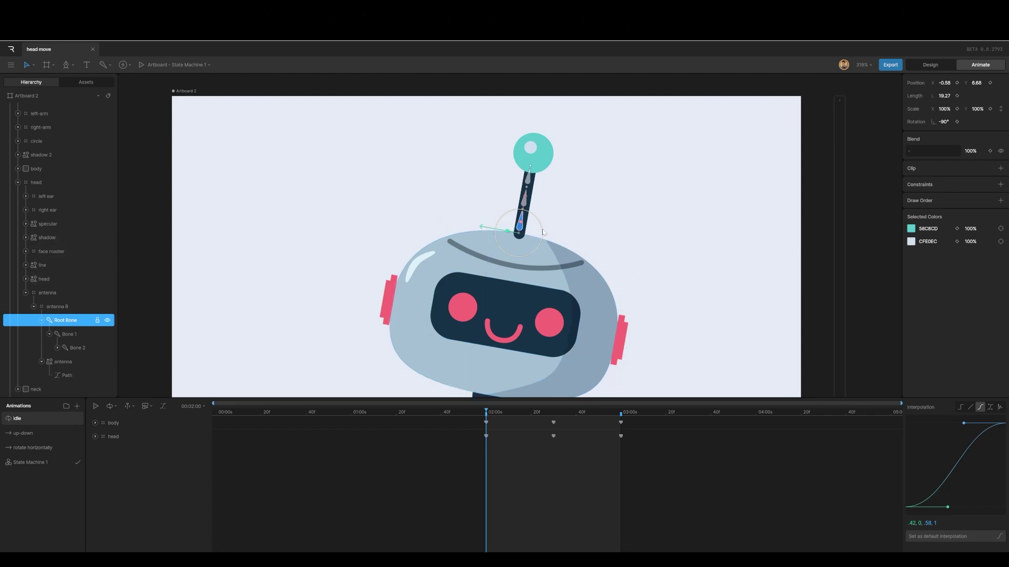
drag(543, 232, 543, 236)
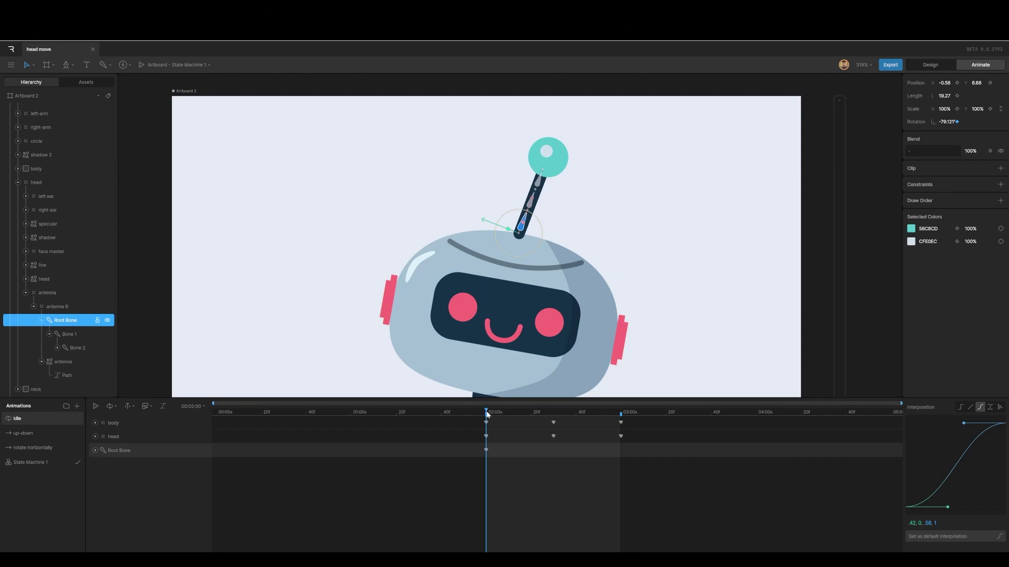
drag(488, 417, 553, 418)
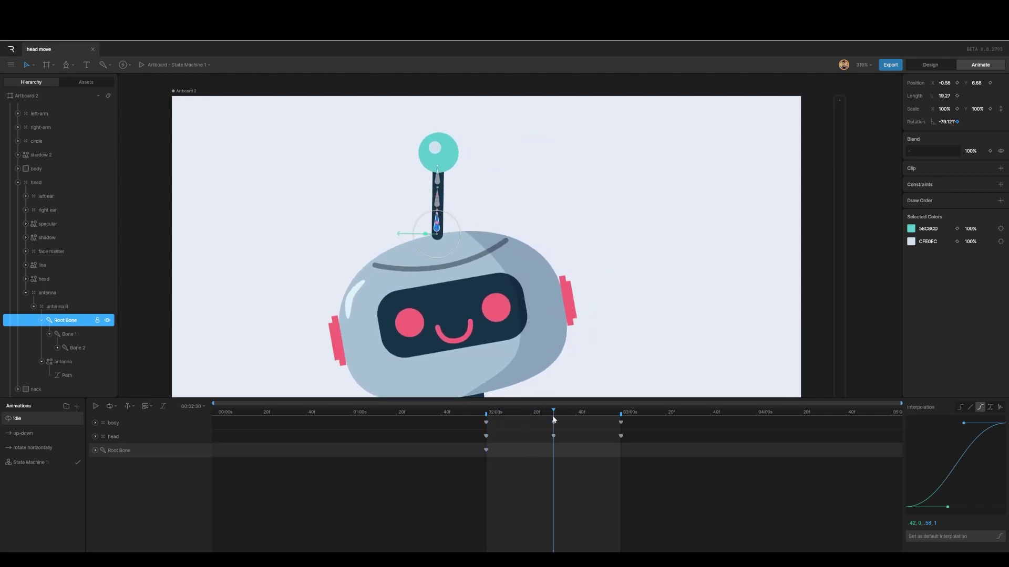
drag(453, 221, 441, 222)
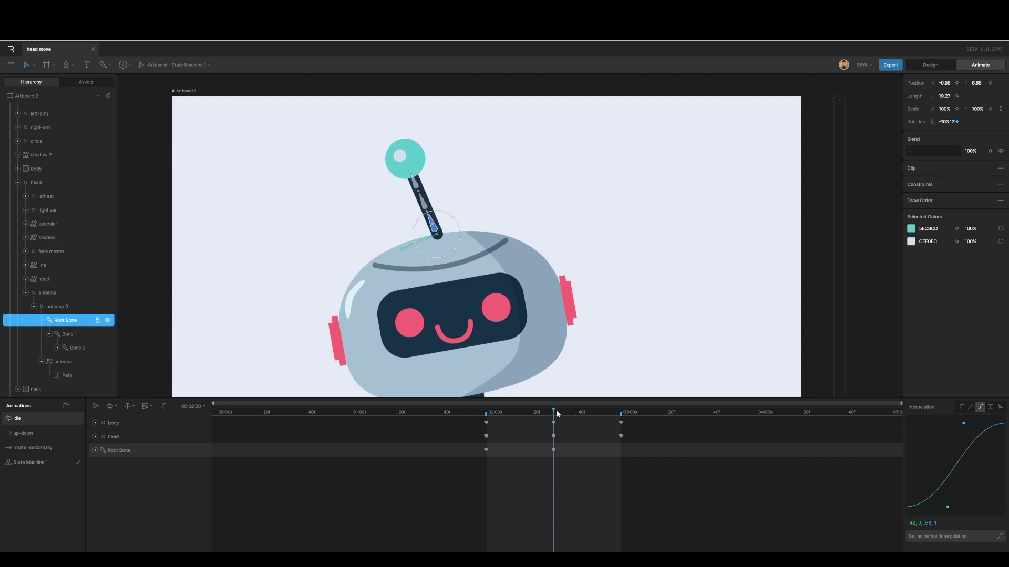
Copy the Root Bone's first rotation key to 00:03:00 and set all three of its keys to Cubic interpolation
drag(556, 411, 621, 418)
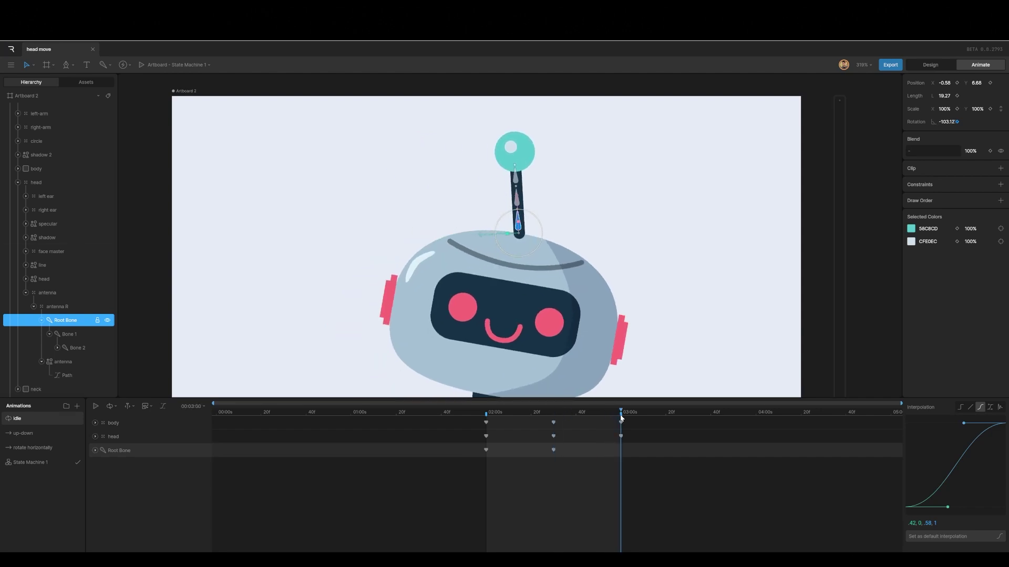
click(485, 450)
click(487, 453)
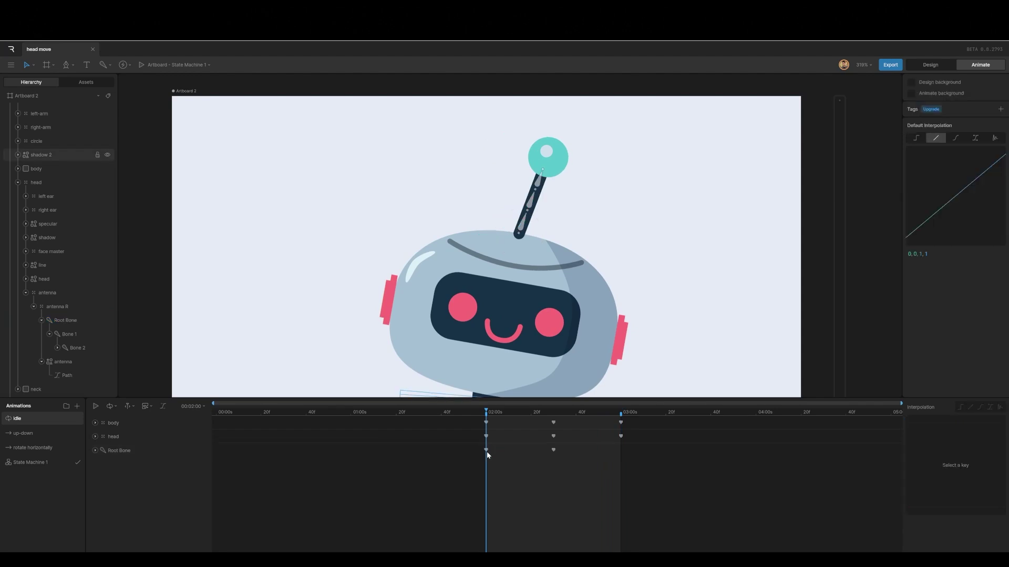
click(485, 451)
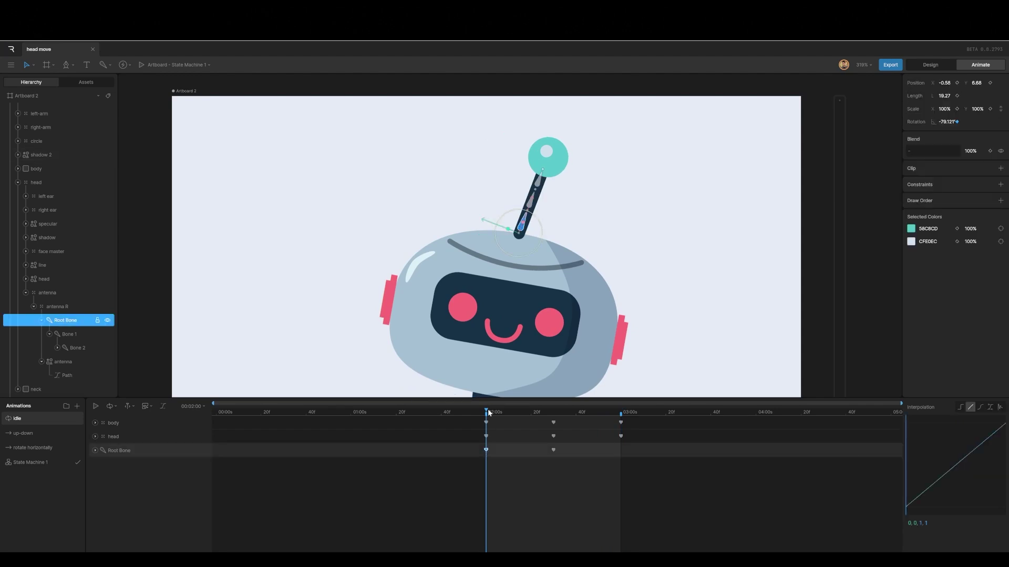
drag(488, 409, 621, 432)
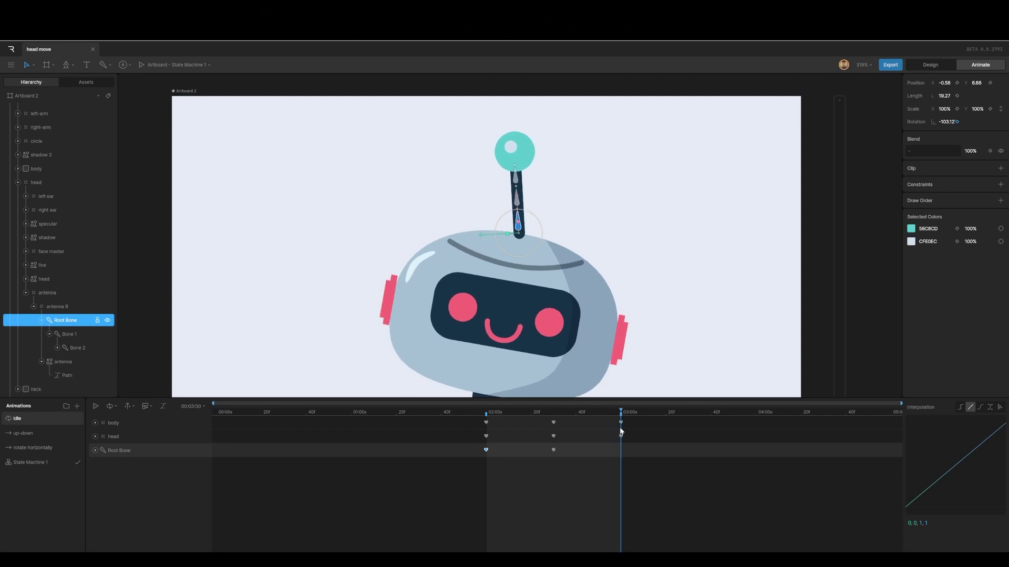
key(ctrl+v)
key(space)
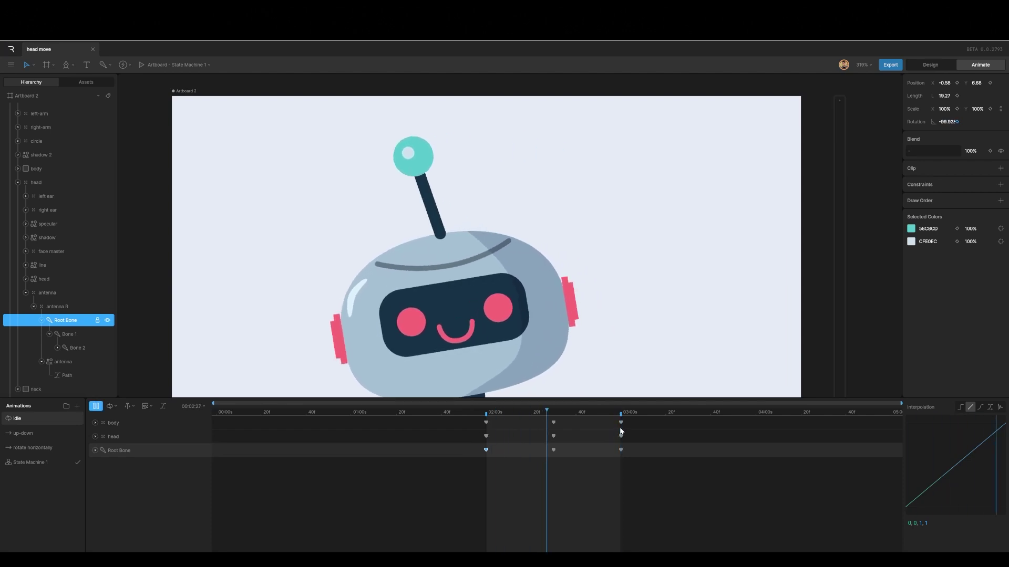
drag(628, 474, 482, 444)
click(981, 408)
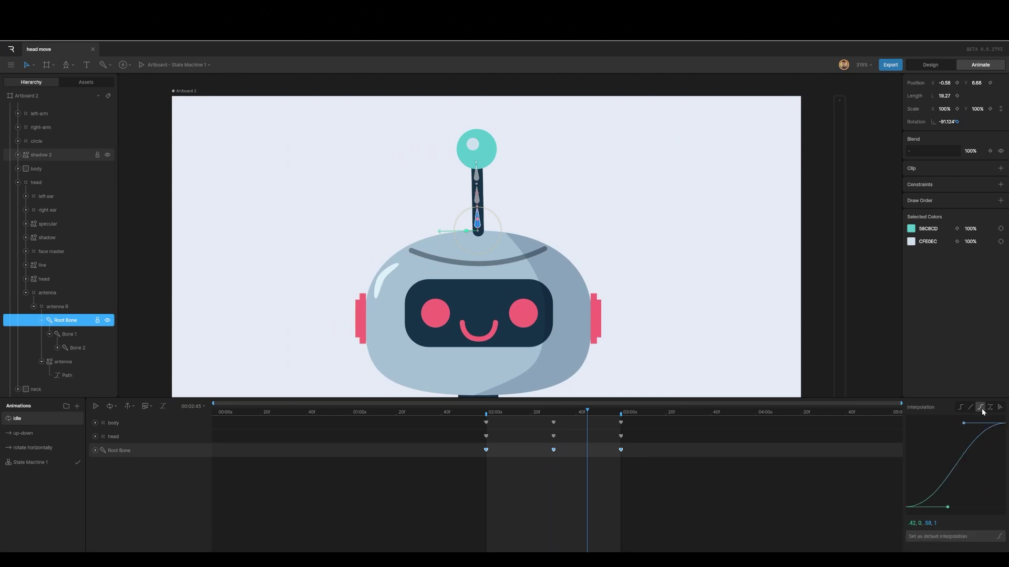
Key the rotation of the antenna's Bone 1 at about 12.7° on 00:02:00 and about -15.6° on 00:02:30
drag(585, 410, 487, 435)
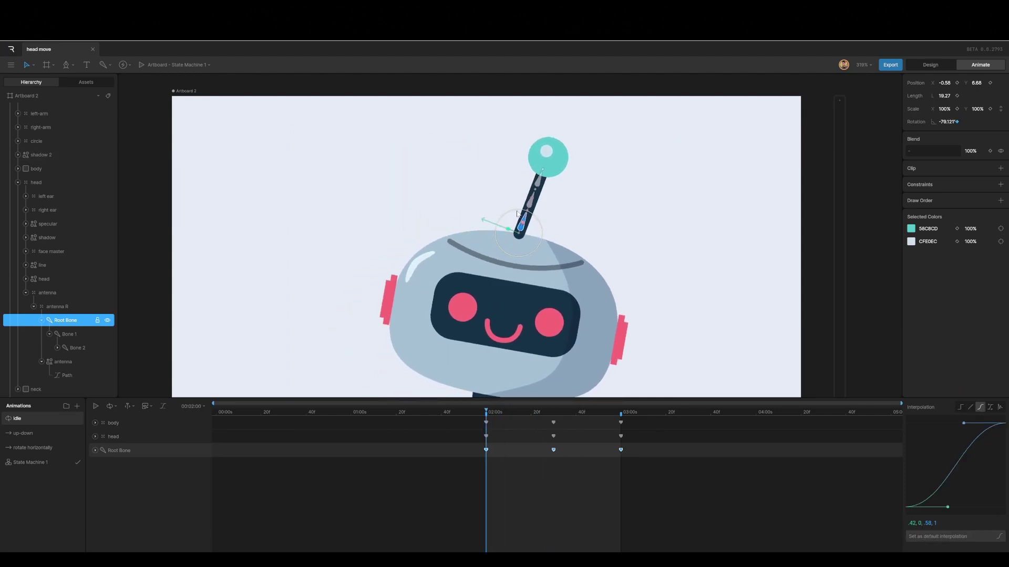
click(68, 335)
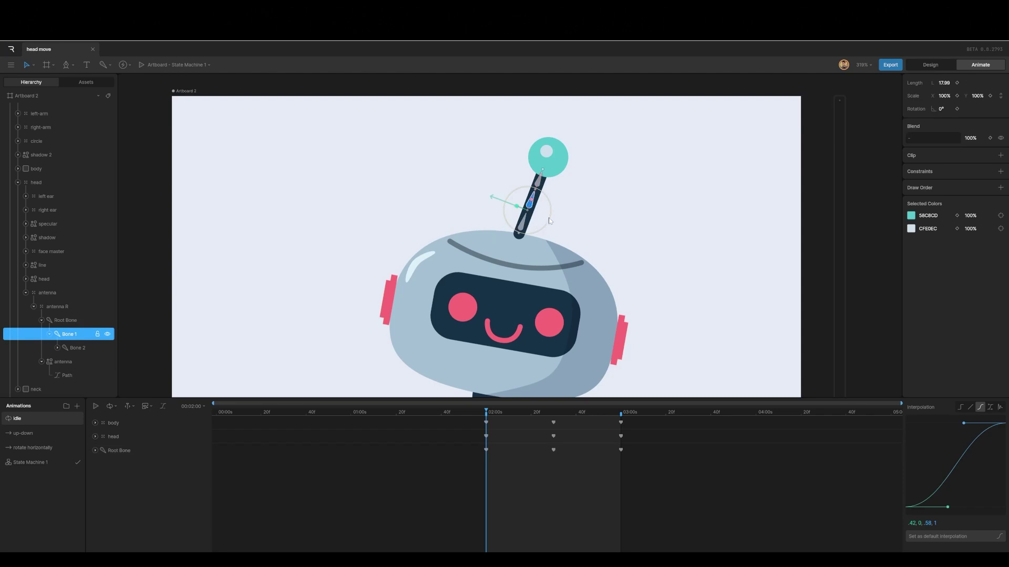
drag(549, 221, 553, 230)
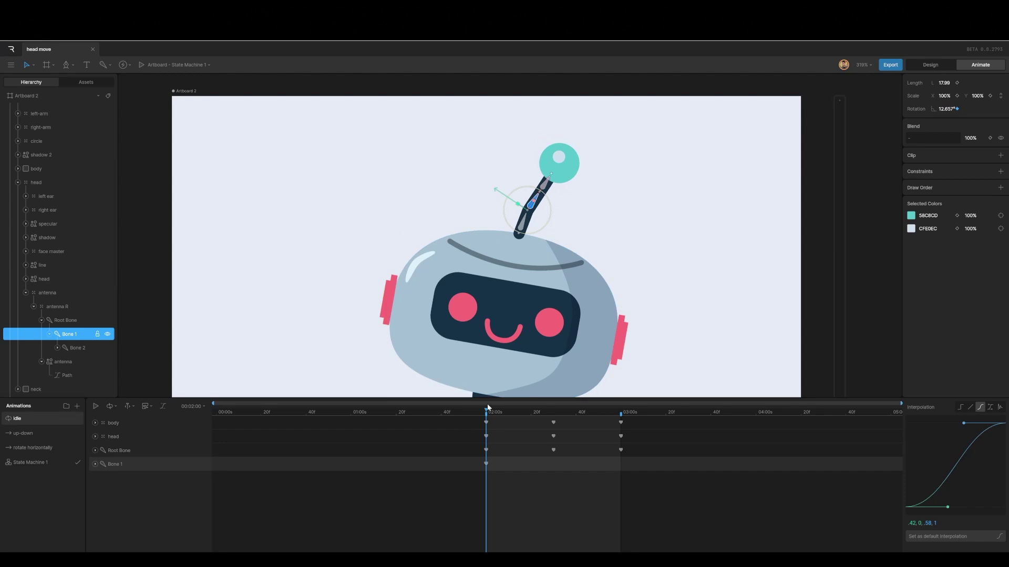
drag(487, 405, 553, 420)
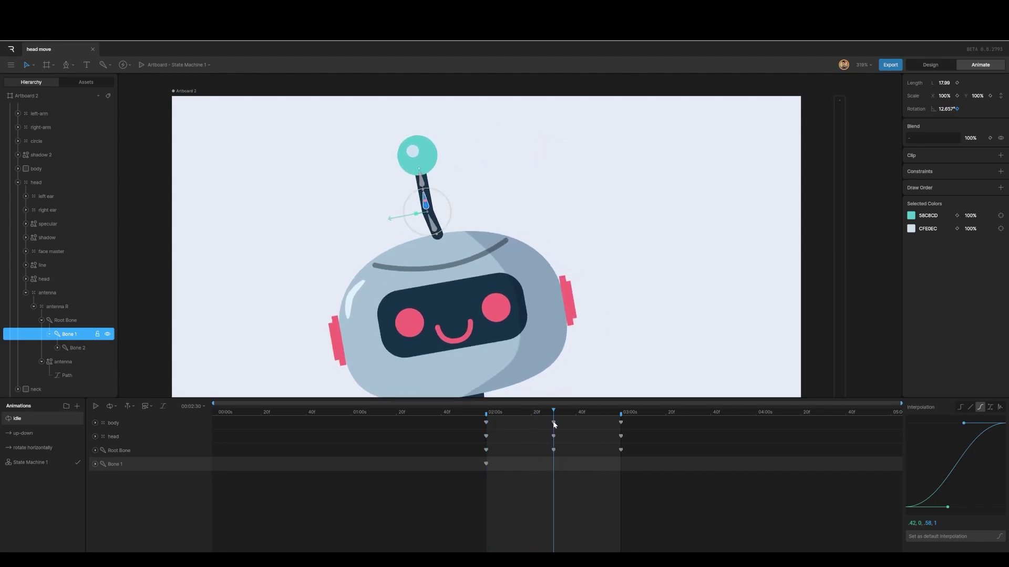
drag(405, 208, 393, 225)
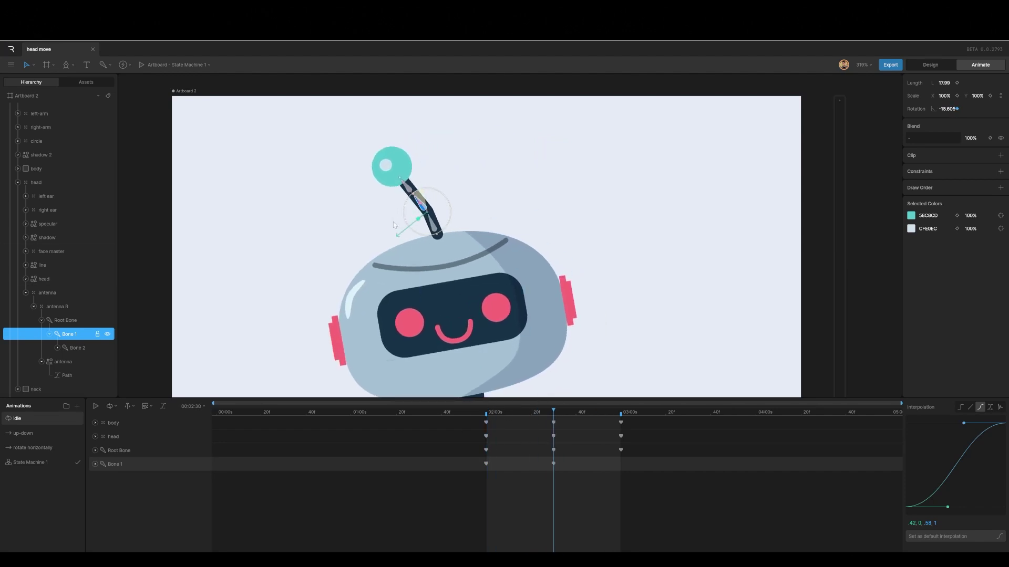
Copy Bone 1's first rotation key to 00:03:00 and set its three keys to Cubic Value interpolation
drag(554, 413, 622, 420)
click(486, 464)
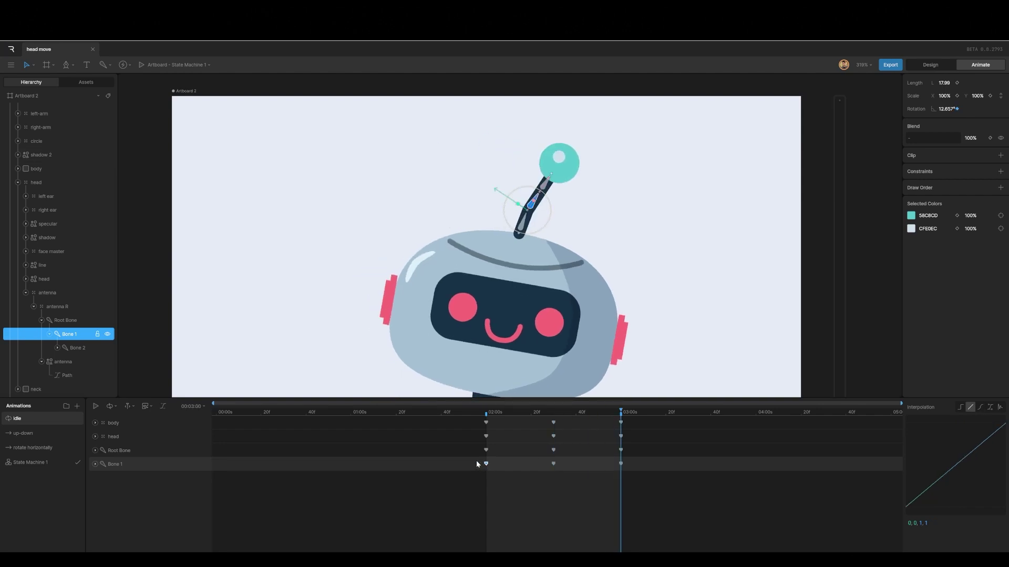
drag(476, 460, 626, 472)
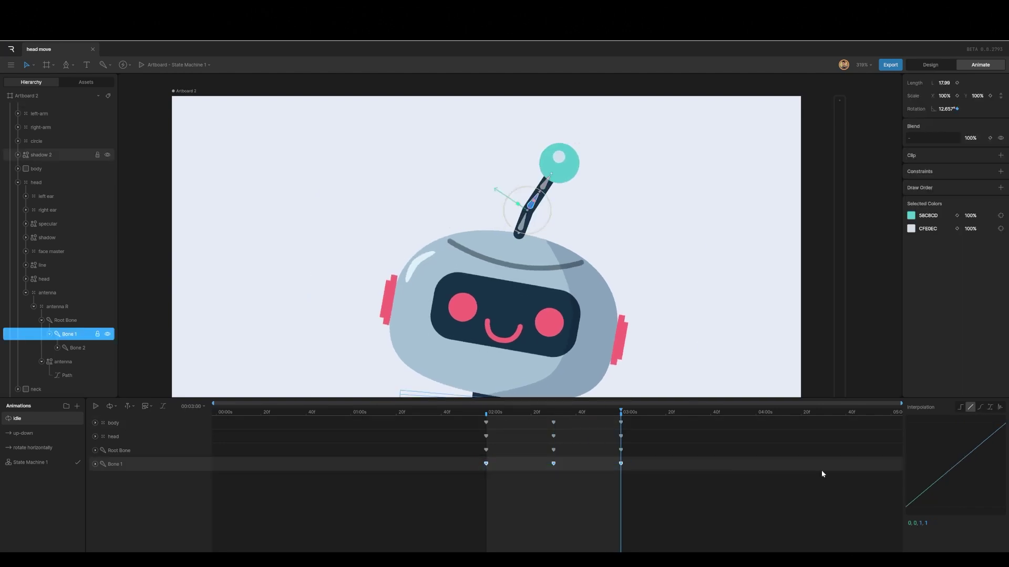
click(989, 407)
Key the rotation of the antenna's Bone 2 at about 12.3° on 00:02:00 and about -25° on 00:02:30
click(70, 348)
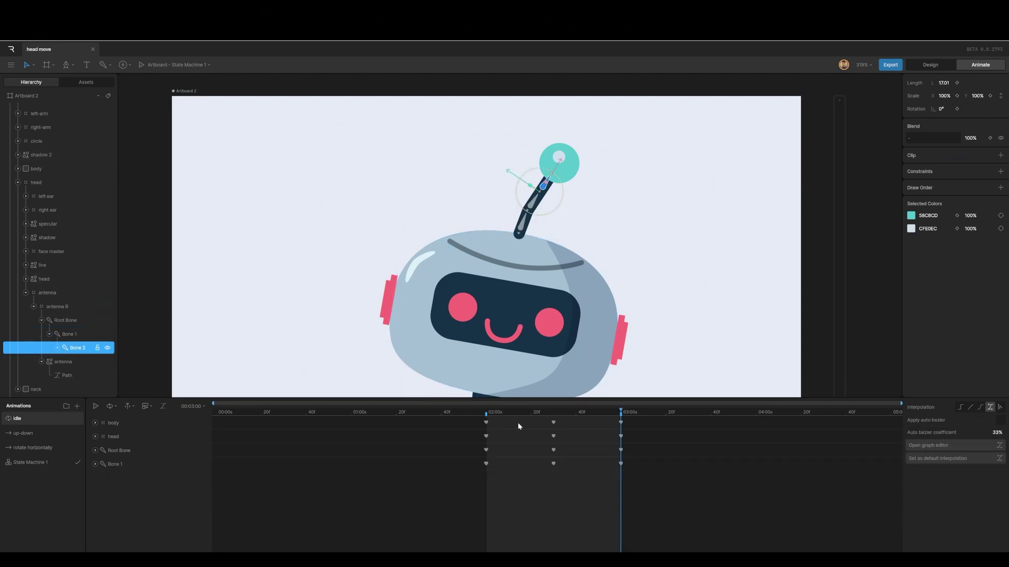
drag(622, 410, 486, 416)
drag(558, 206, 538, 254)
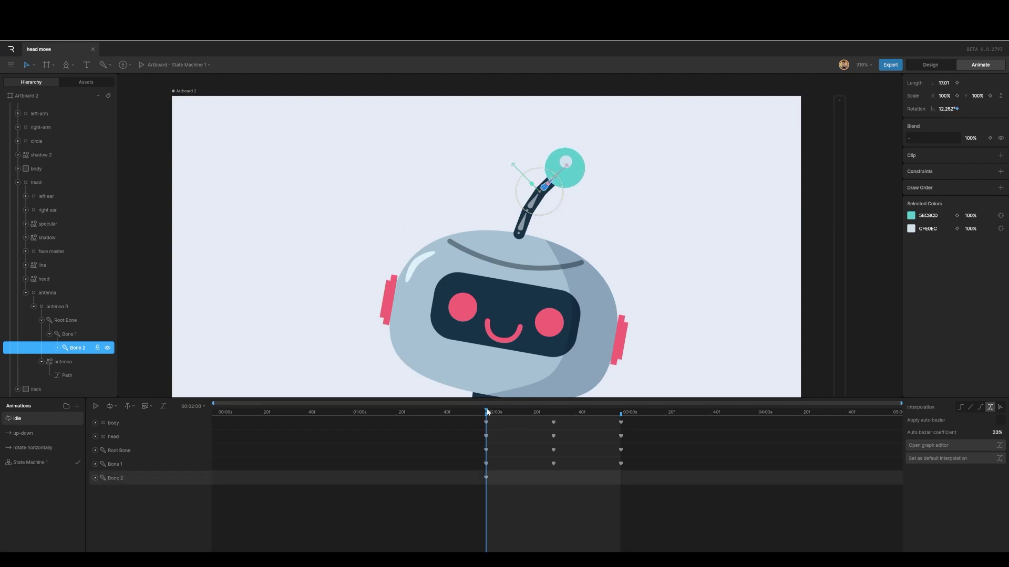
drag(487, 412, 554, 415)
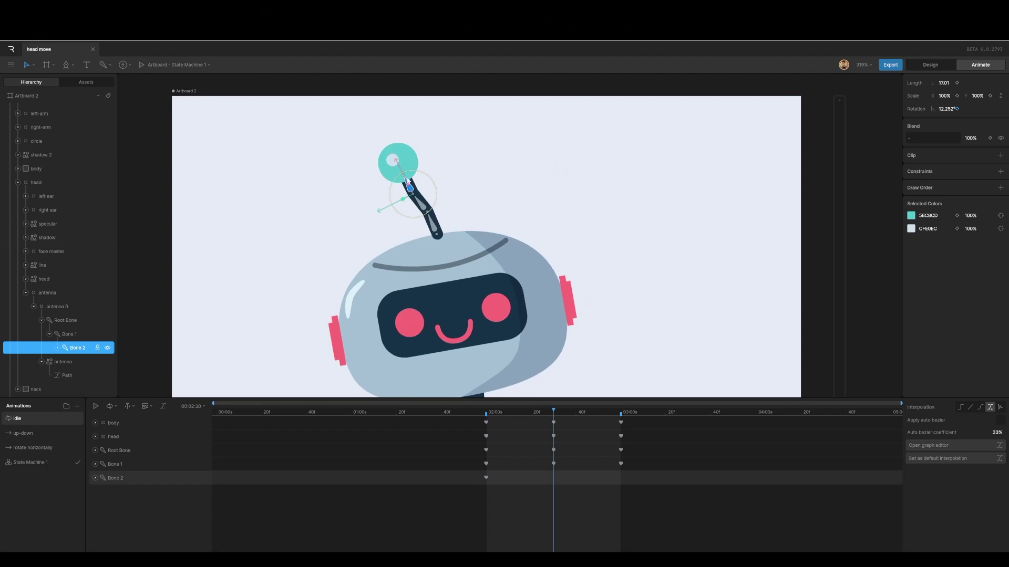
drag(393, 196, 382, 223)
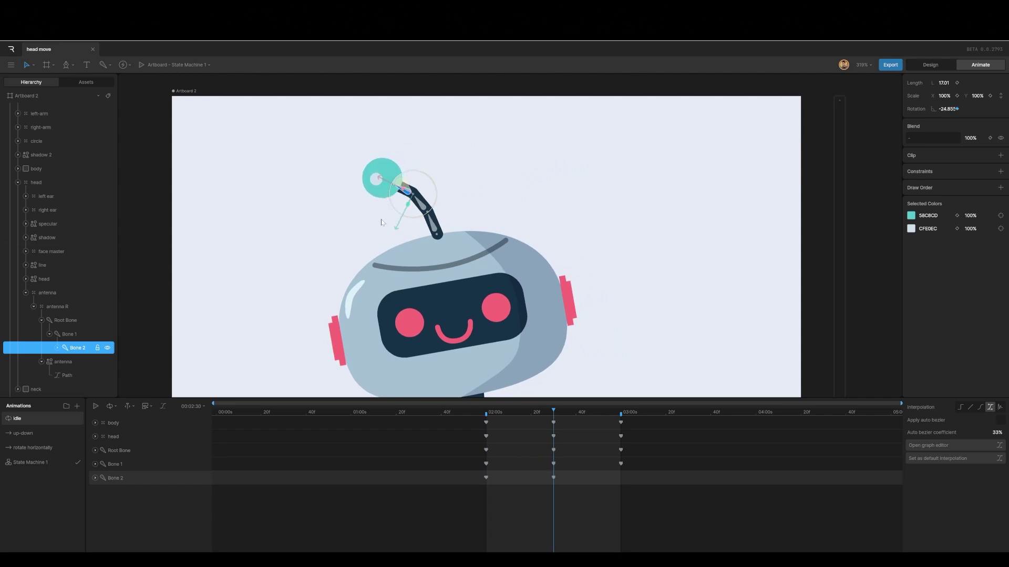
Copy Bone 2's first rotation key to 00:03:00 and set all three of its keys to Cubic interpolation
drag(554, 410, 621, 427)
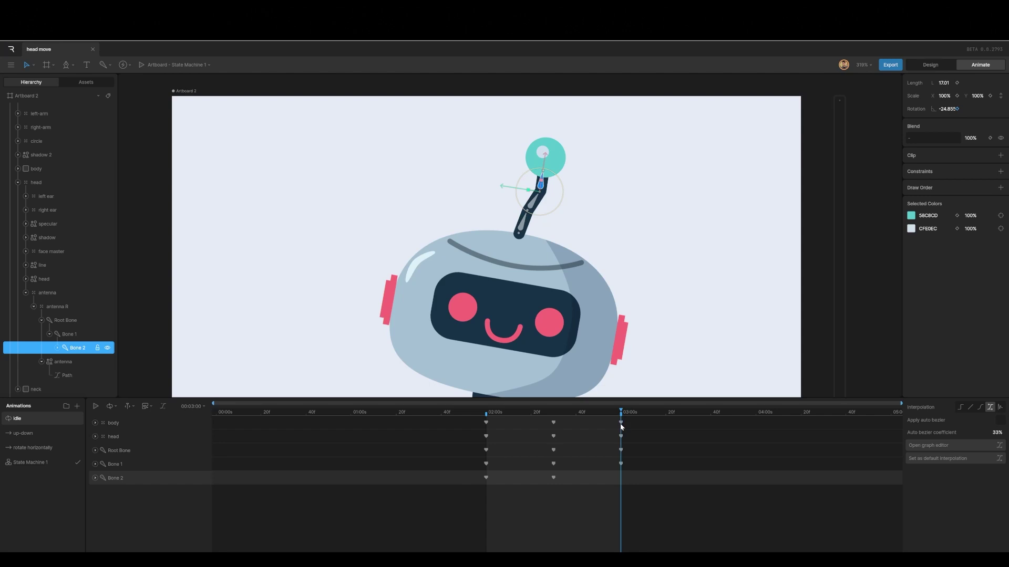
click(485, 478)
key(ctrl+c)
key(ctrl+v)
drag(483, 476, 625, 480)
click(980, 407)
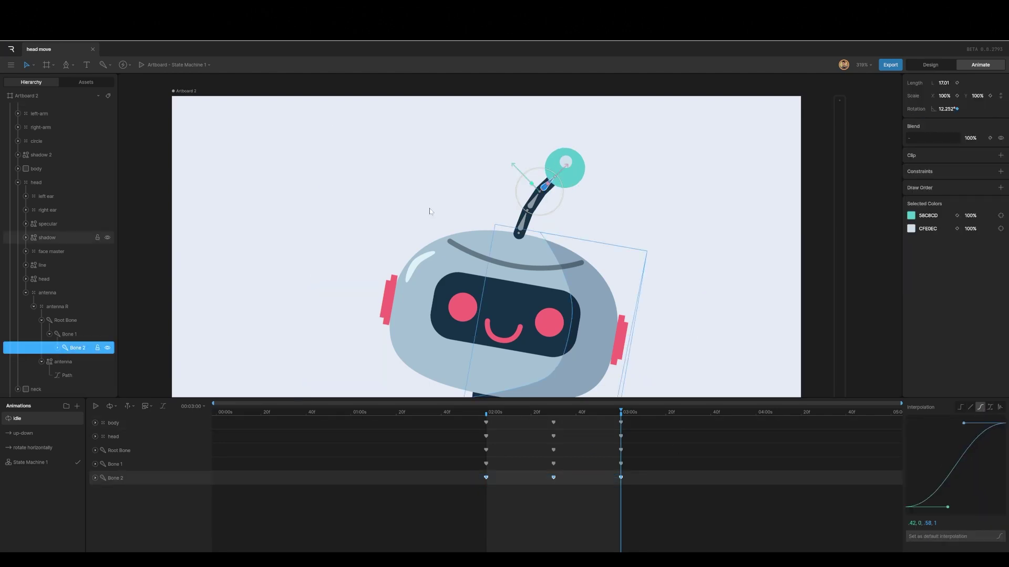
Fit Artboard 2 in view, then play and scrub the idle animation to check the antenna's bend with the head and body sway
click(23, 97)
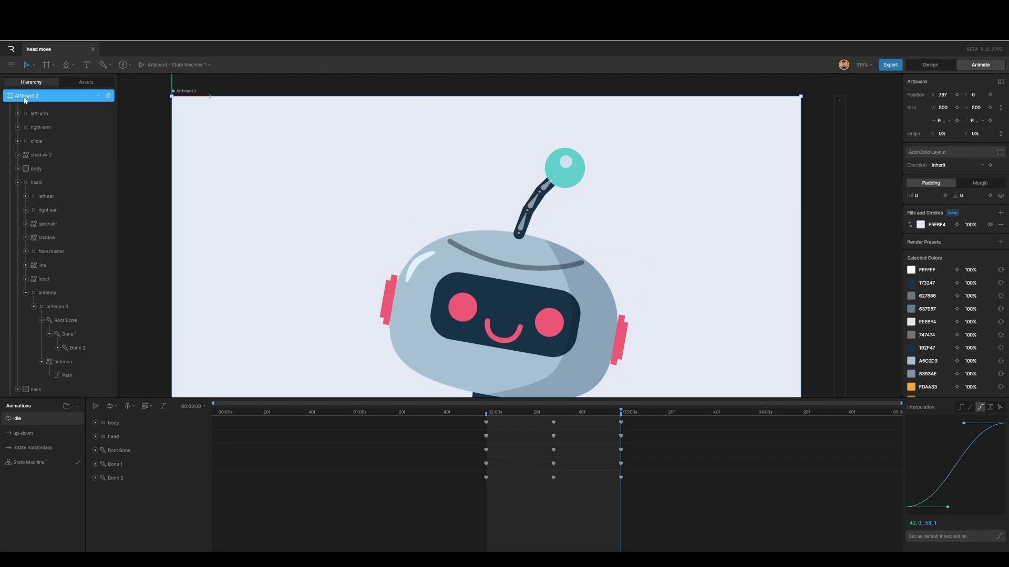
key(f)
key(space)
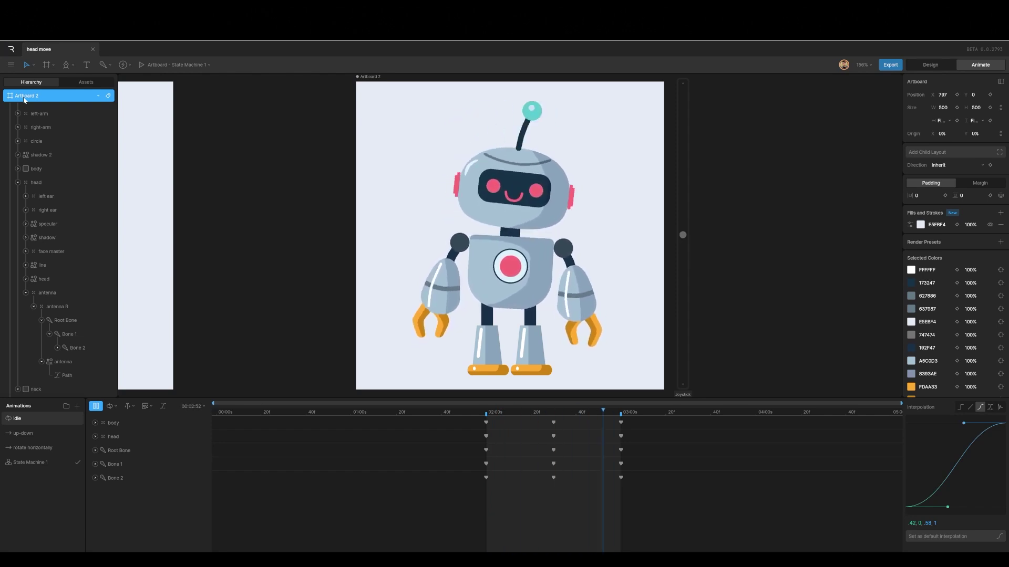
key(space)
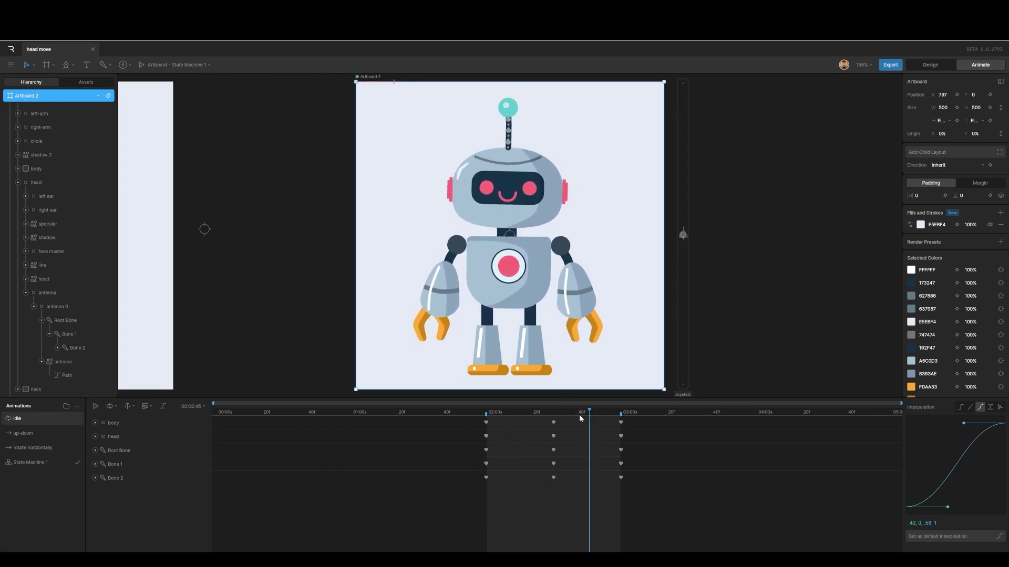
drag(589, 413, 620, 421)
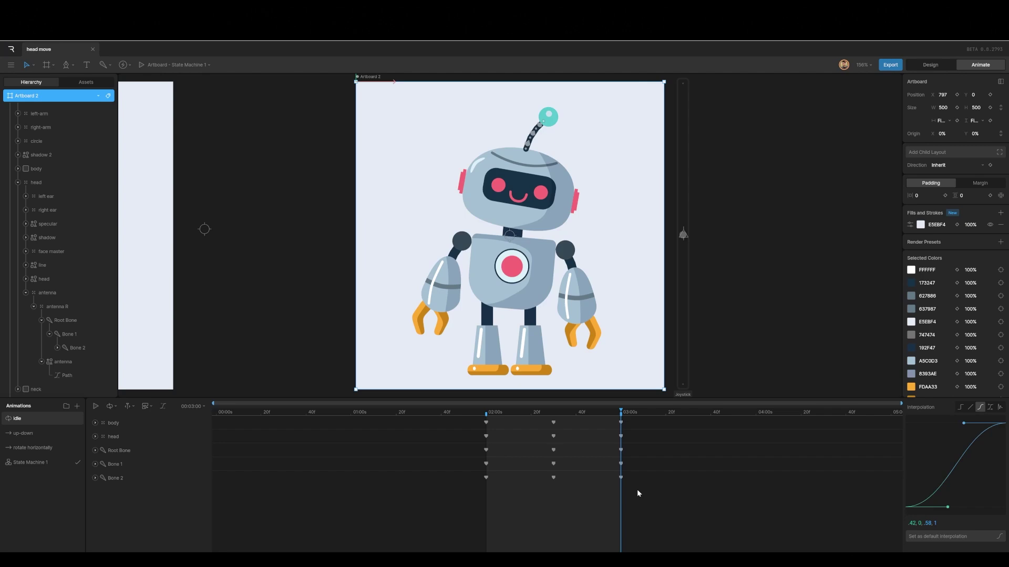
drag(621, 414, 498, 411)
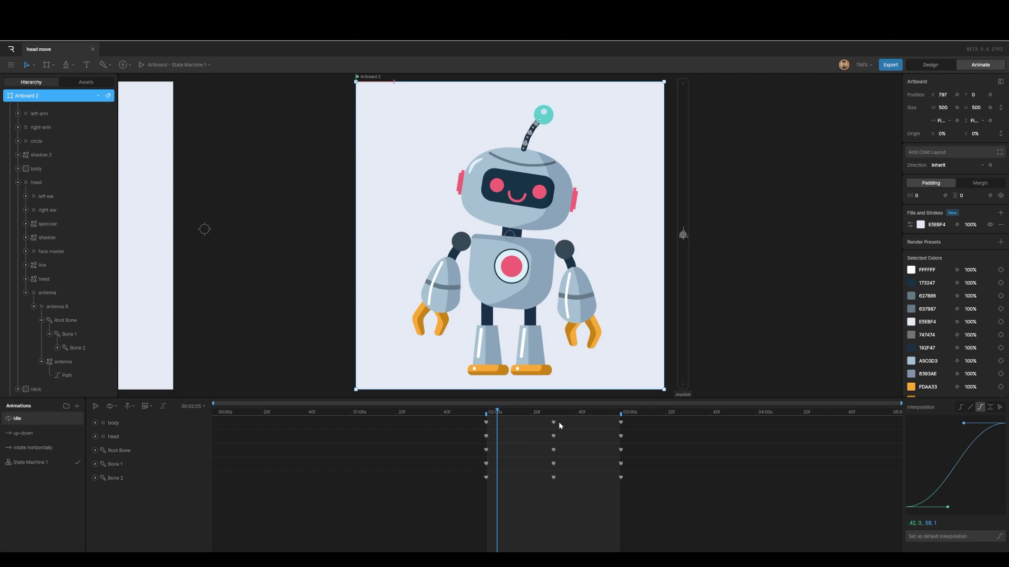
Duplicate the body, head and antenna bone keys from 00:03:00 onward, and shift all keys so the first ones sit on 00:01:00
drag(510, 410, 620, 426)
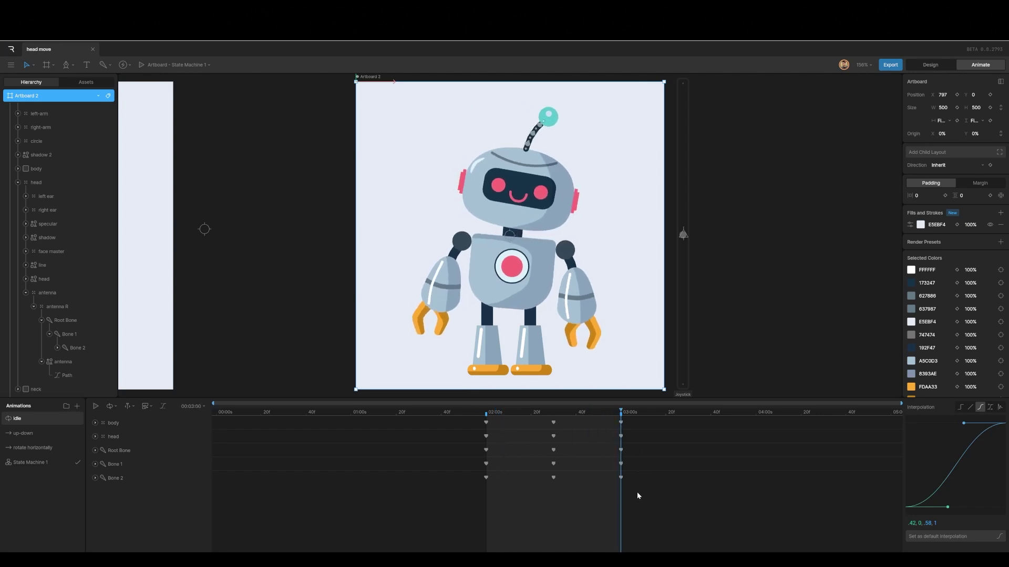
drag(637, 492, 498, 427)
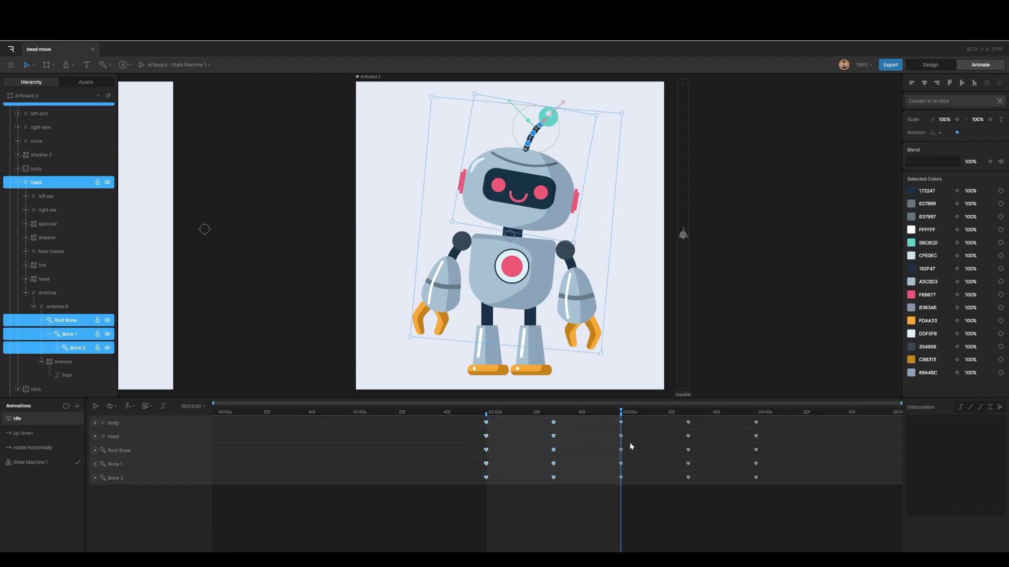
drag(626, 416, 486, 424)
drag(777, 496, 468, 412)
drag(623, 453, 487, 455)
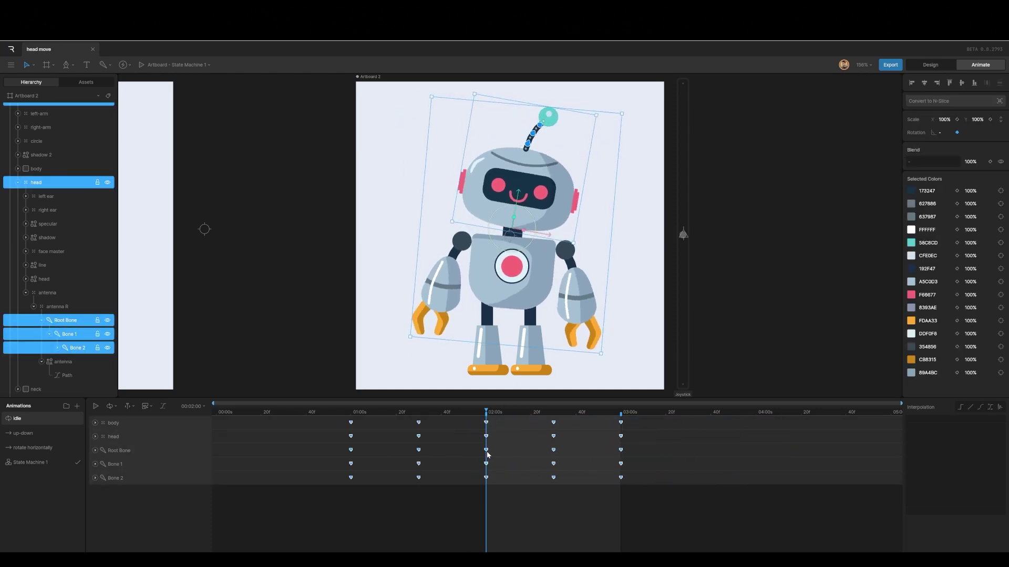
Shift all head, Root Bone, Bone 1 and Bone 2 keys 5 frames later than the body keys and preview the offset
click(406, 513)
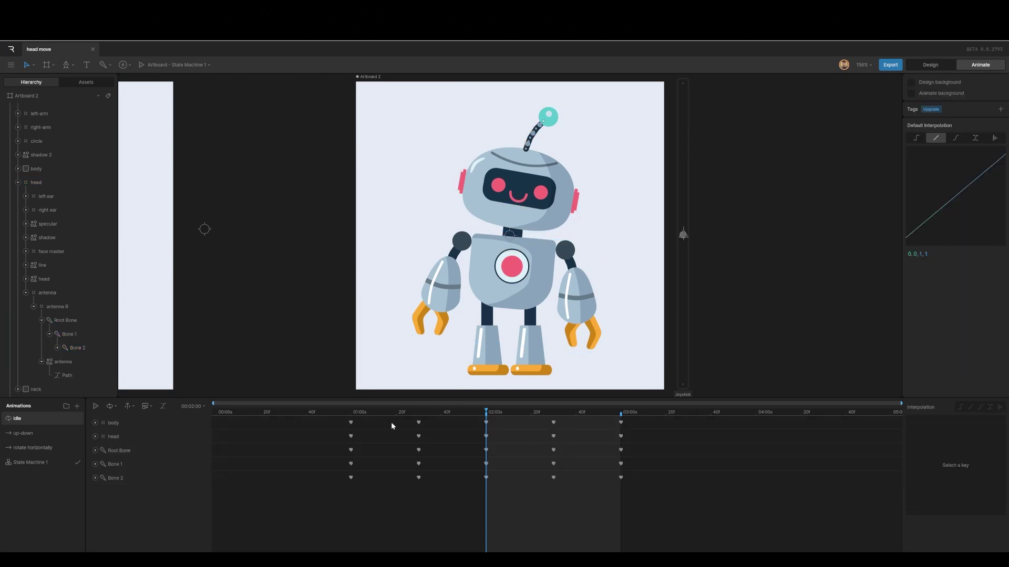
drag(340, 433, 638, 493)
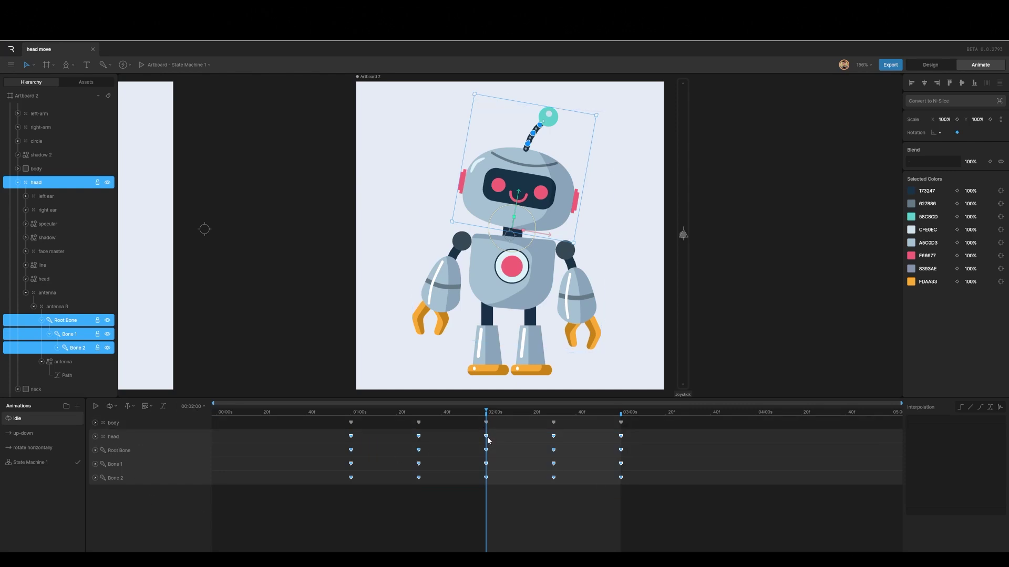
drag(487, 437, 498, 439)
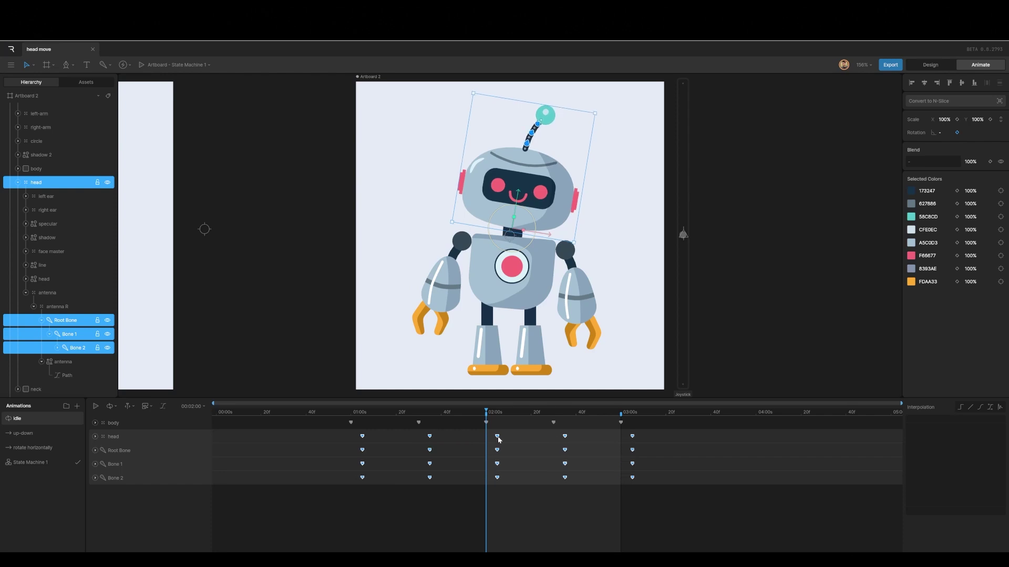
key(space)
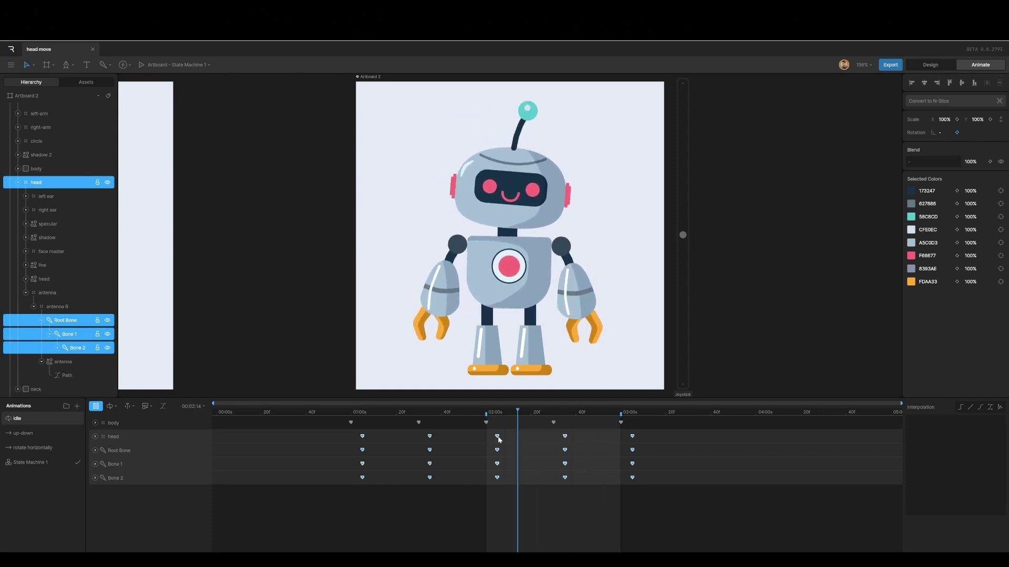
key(space)
drag(539, 412, 497, 434)
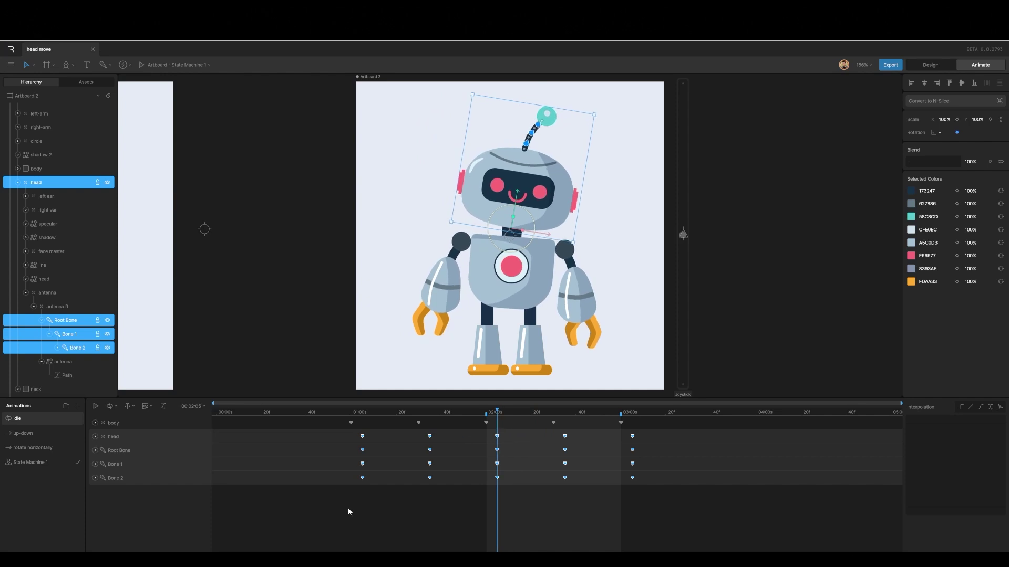
Shift all Root Bone, Bone 1 and Bone 2 keys another 3 frames later than the head keys
drag(348, 508, 658, 447)
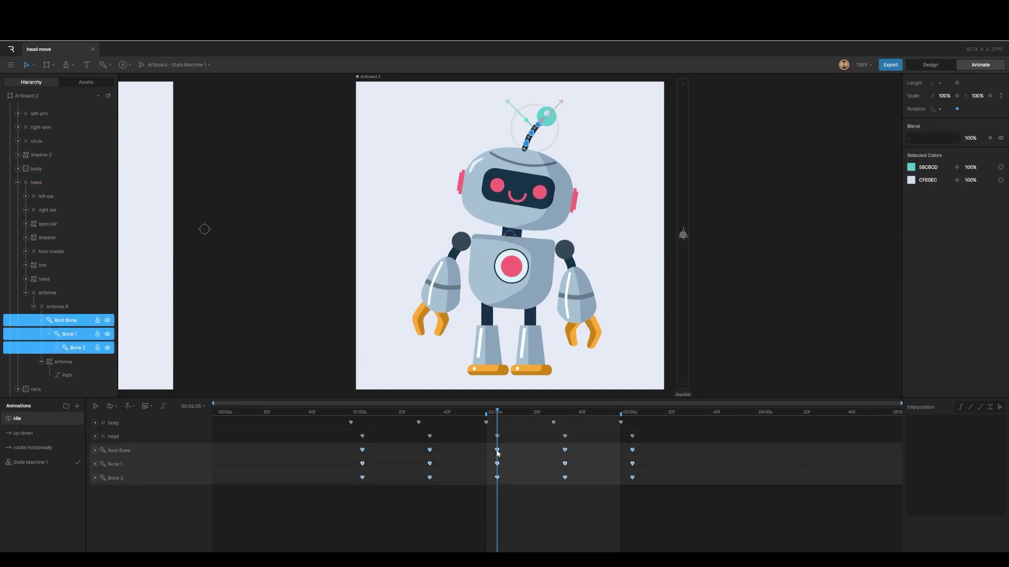
drag(498, 453, 506, 452)
drag(506, 453, 505, 453)
Shift all Bone 1 and Bone 2 keys another 3 frames later than the Root Bone keys
drag(361, 463, 686, 488)
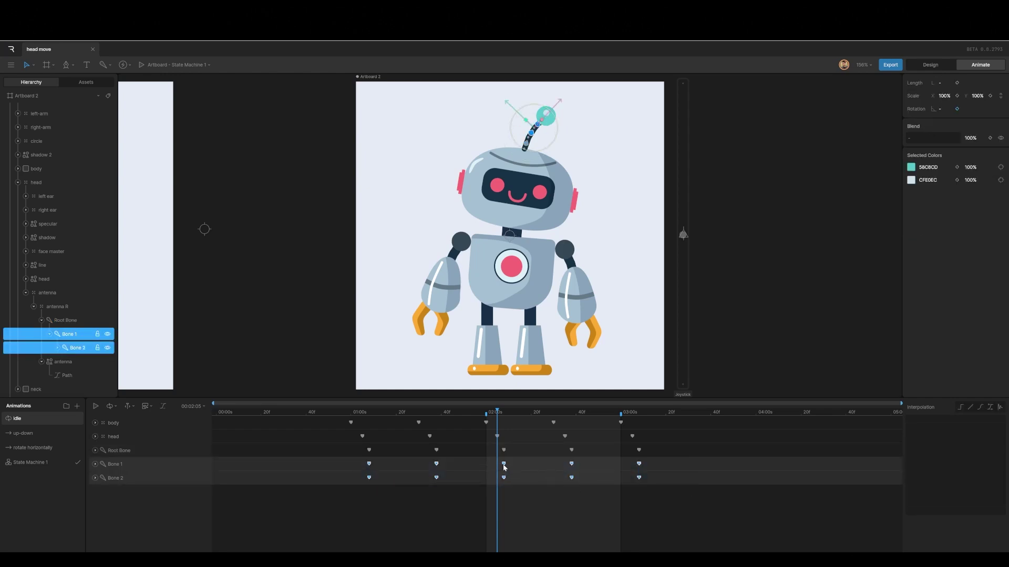
click(496, 414)
mouse_move(496, 414)
mouse_down()
mouse_move(529, 412)
mouse_move(503, 415)
mouse_up()
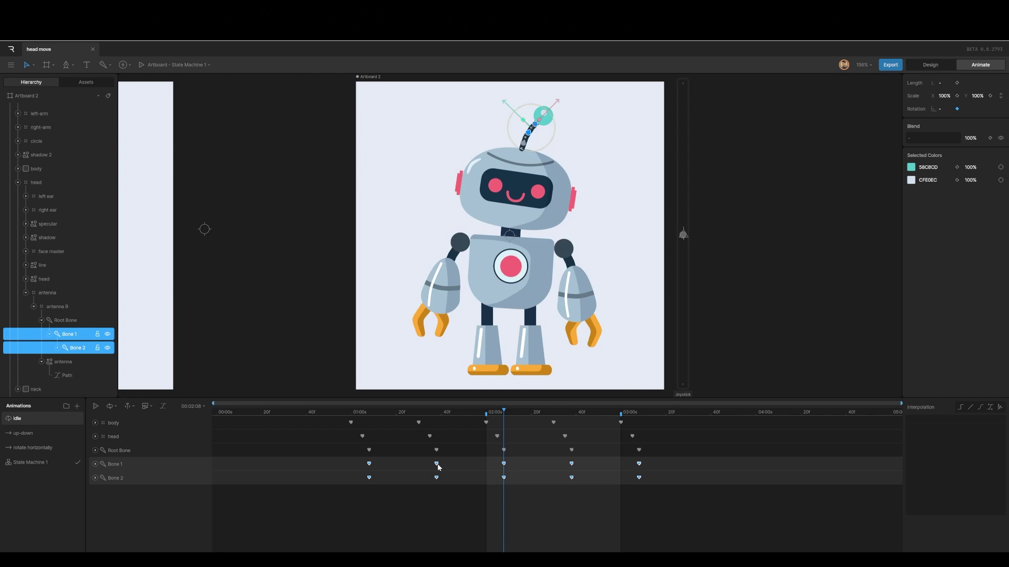
drag(437, 464, 444, 467)
Shift all Bone 2 keys another 3 frames later than the Bone 1 keys and play the idle animation
drag(363, 479, 671, 490)
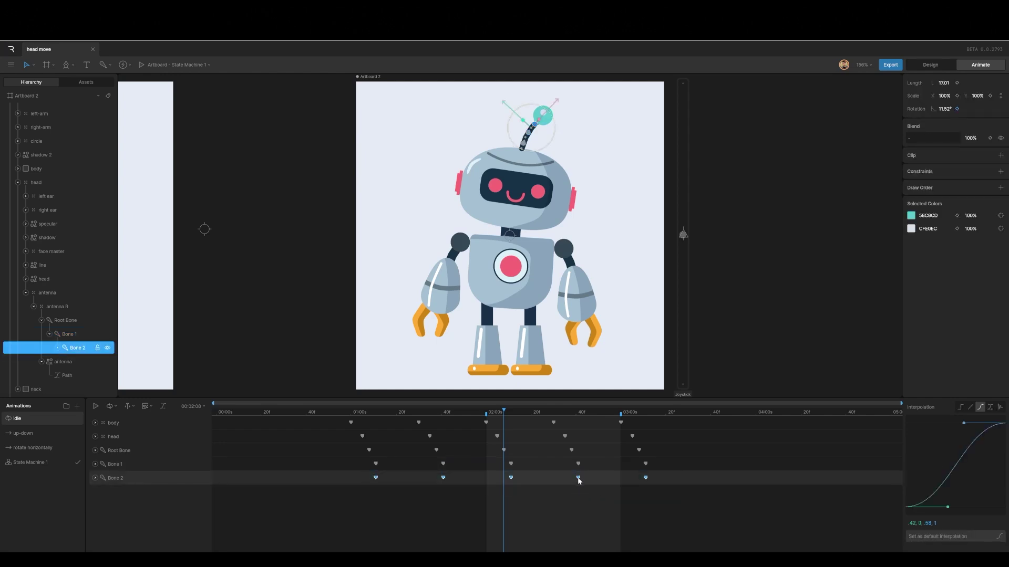
drag(579, 479, 586, 479)
key(space)
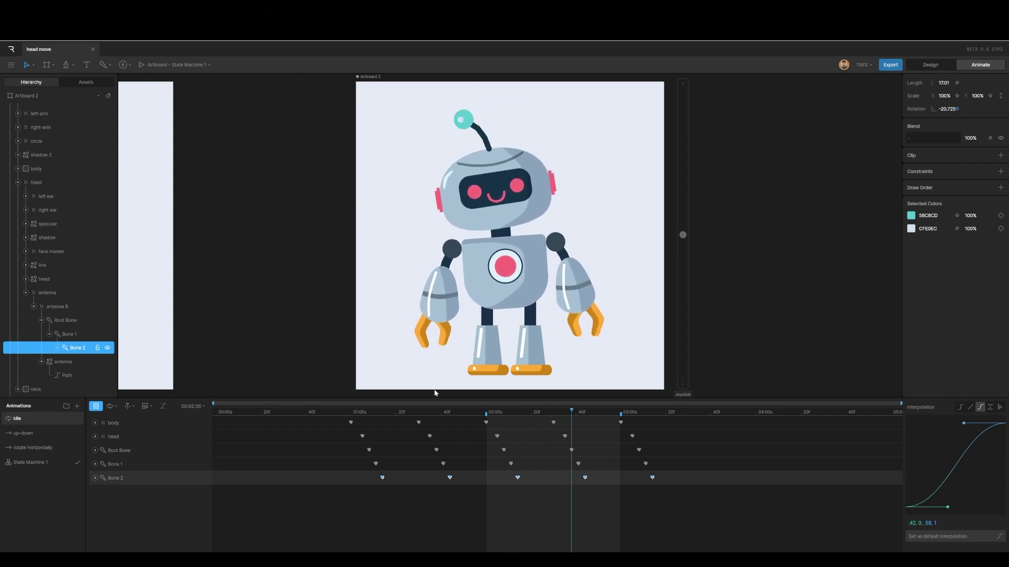
Key the rotation of the left arm's shoulder group at about -5° on 00:02:00 and about 5.8° on 00:02:30
click(25, 293)
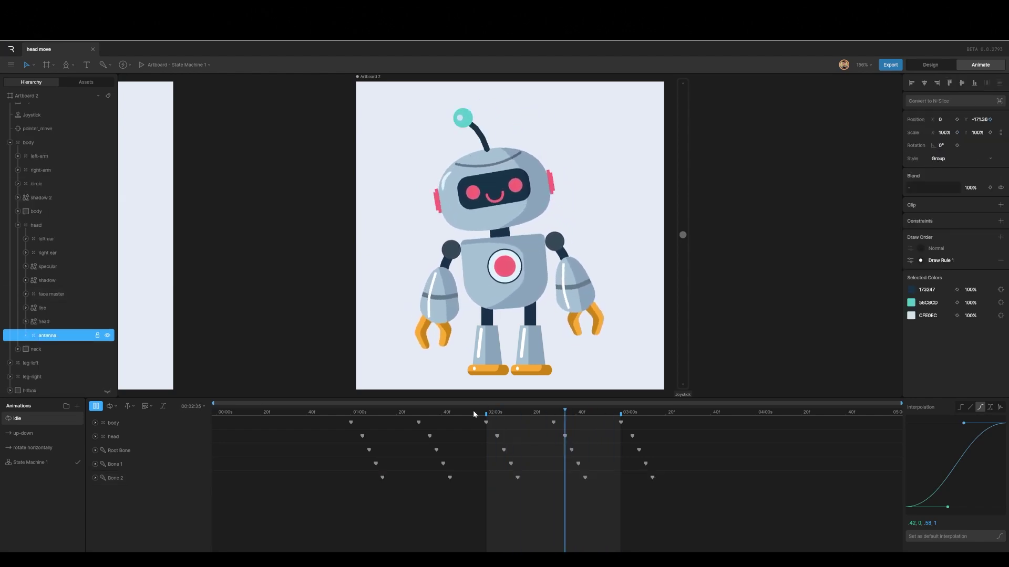
drag(491, 415, 486, 414)
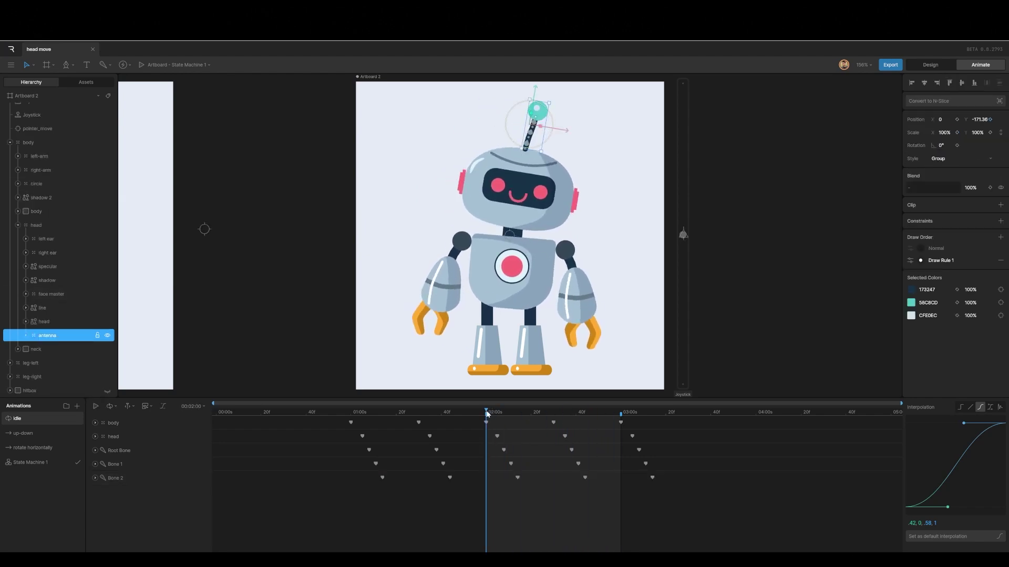
click(45, 160)
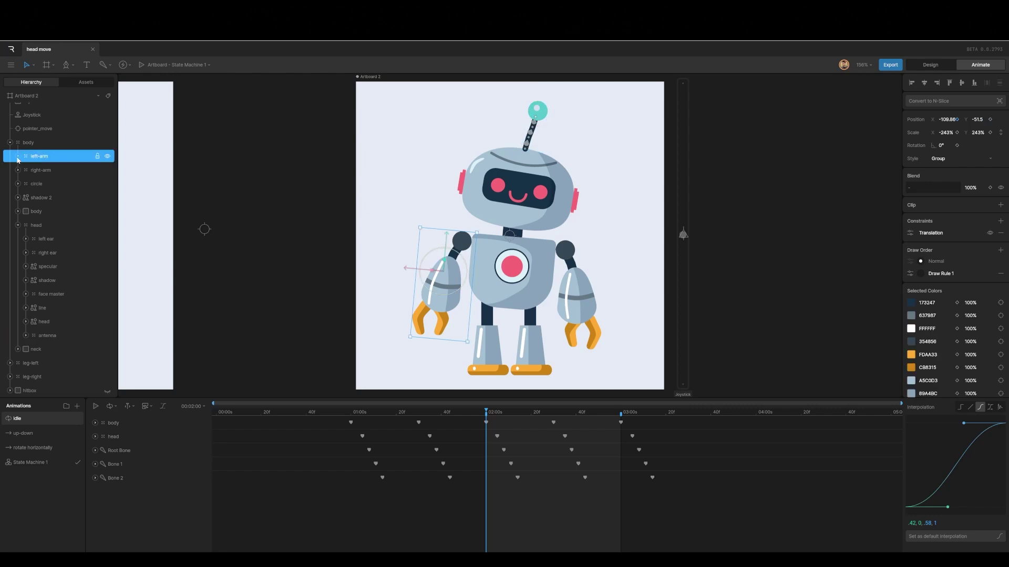
click(18, 157)
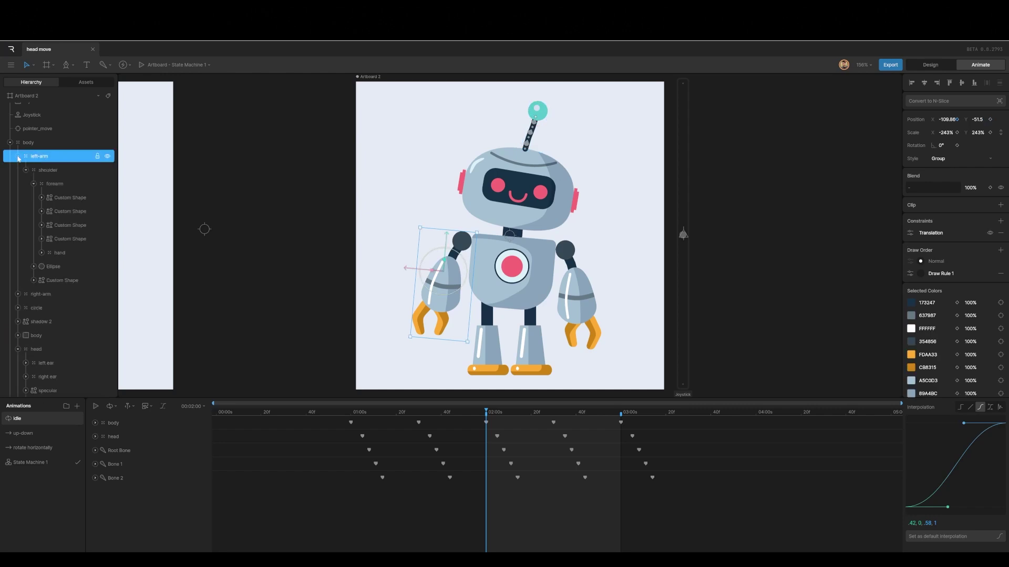
click(41, 170)
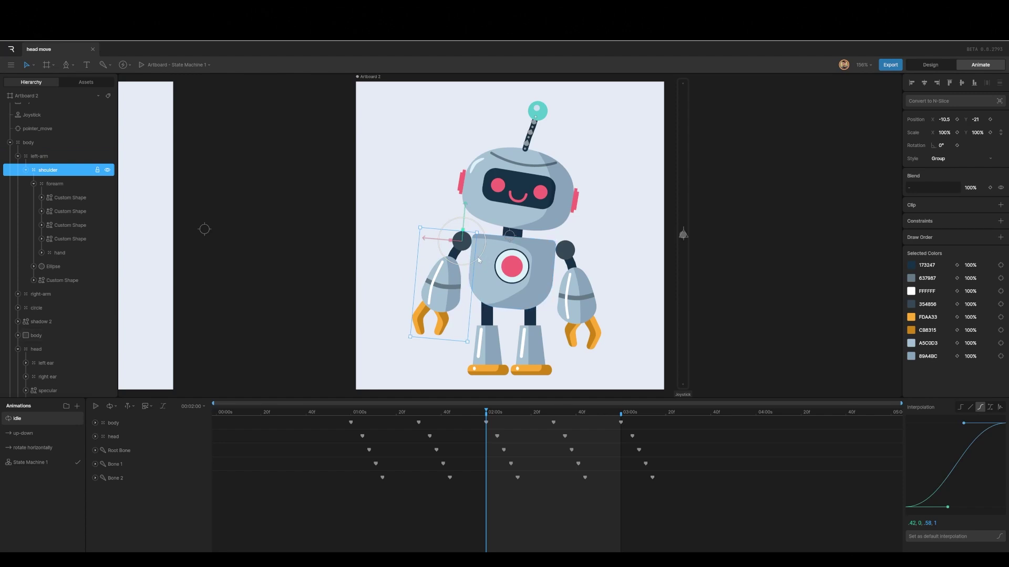
drag(478, 257, 479, 295)
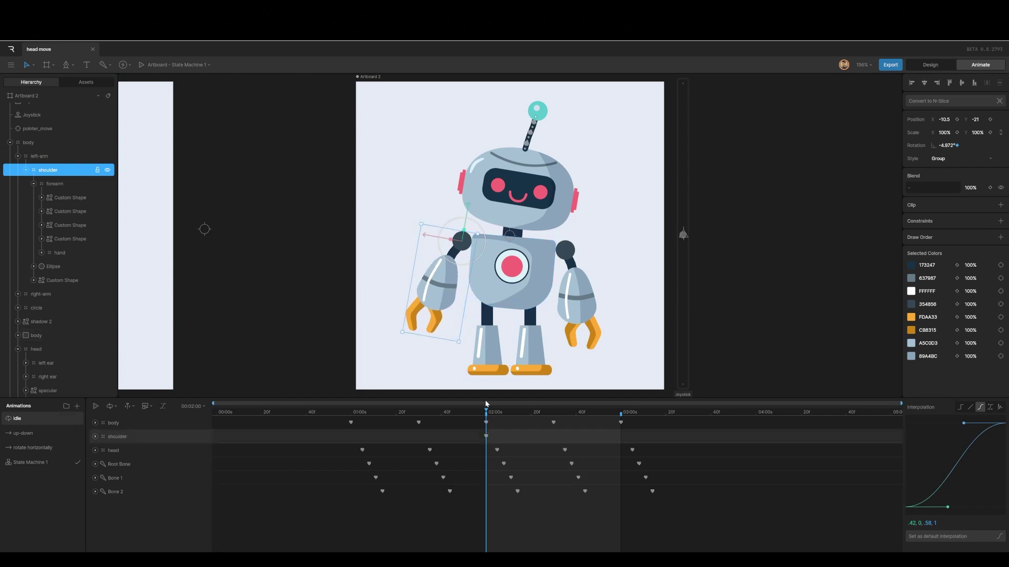
drag(487, 412, 554, 423)
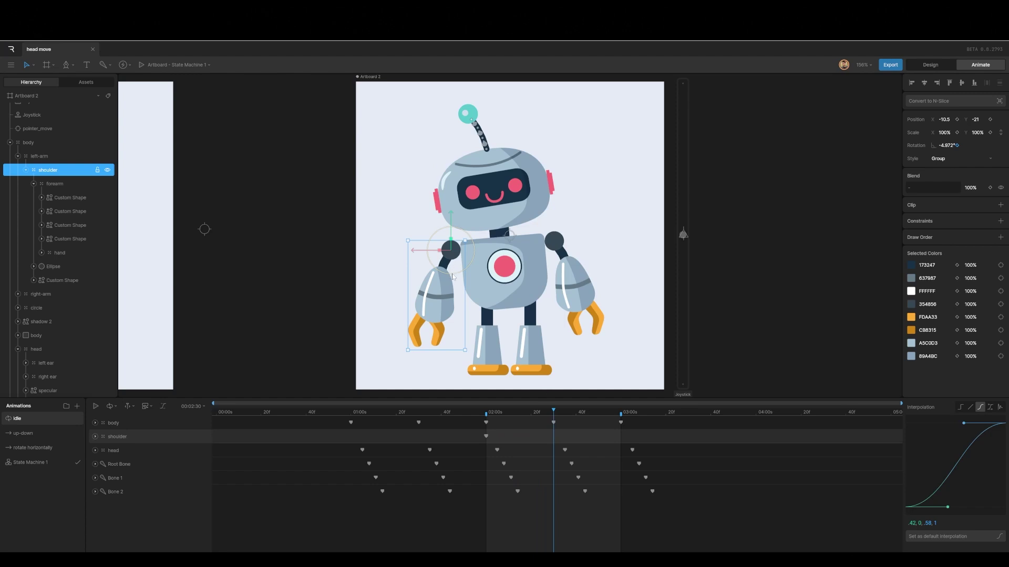
drag(455, 275, 460, 273)
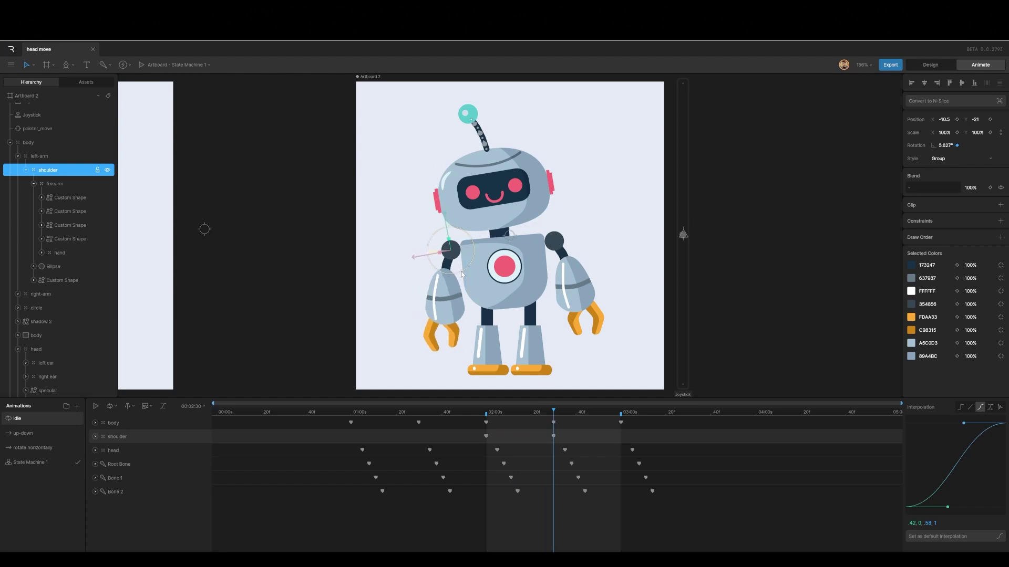
Copy the shoulder's first rotation key to 00:03:00 and set all three of its keys to Cubic interpolation
drag(557, 415, 622, 424)
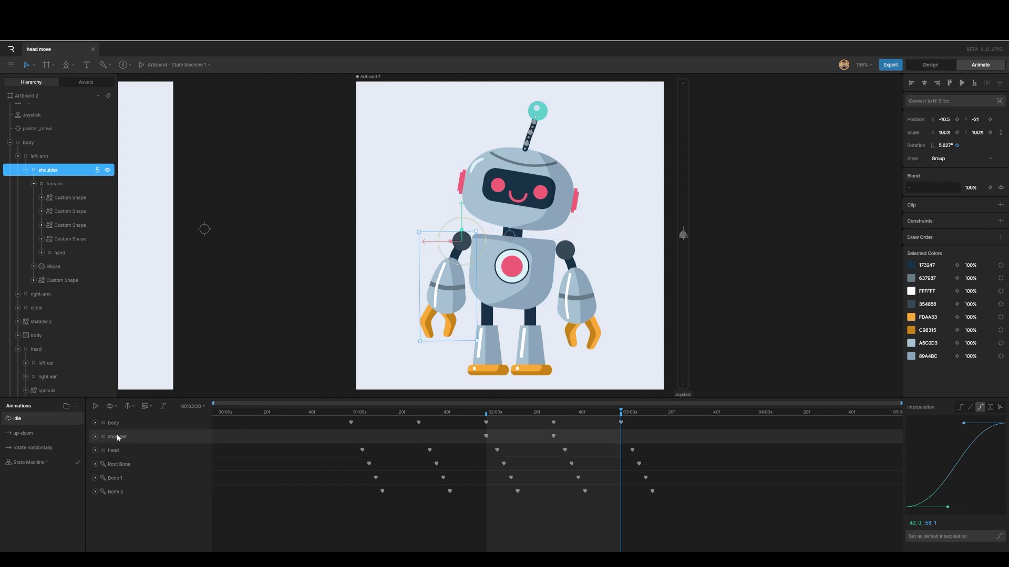
click(486, 437)
key(ctrl+c)
key(ctrl+v)
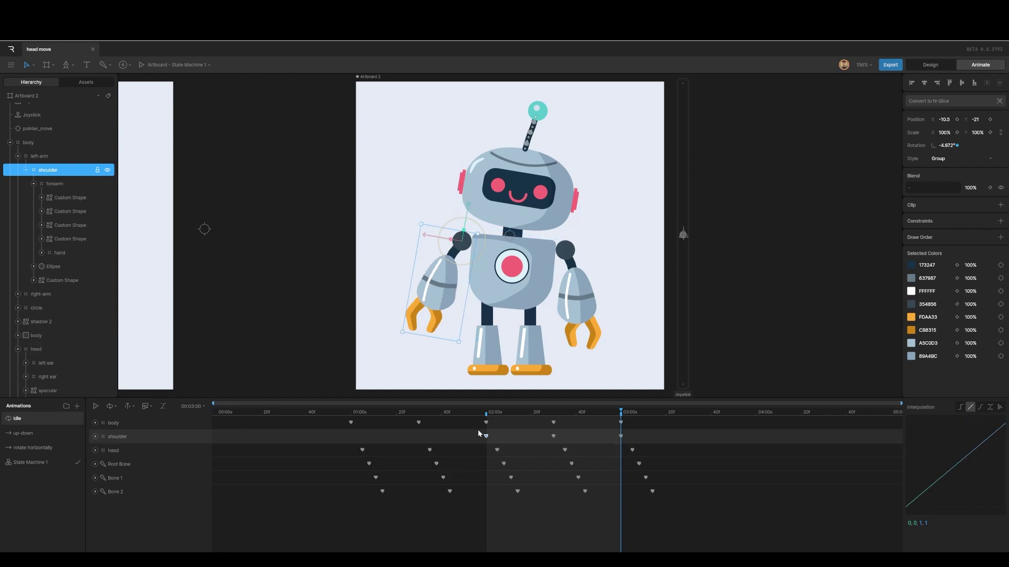
drag(477, 430, 608, 445)
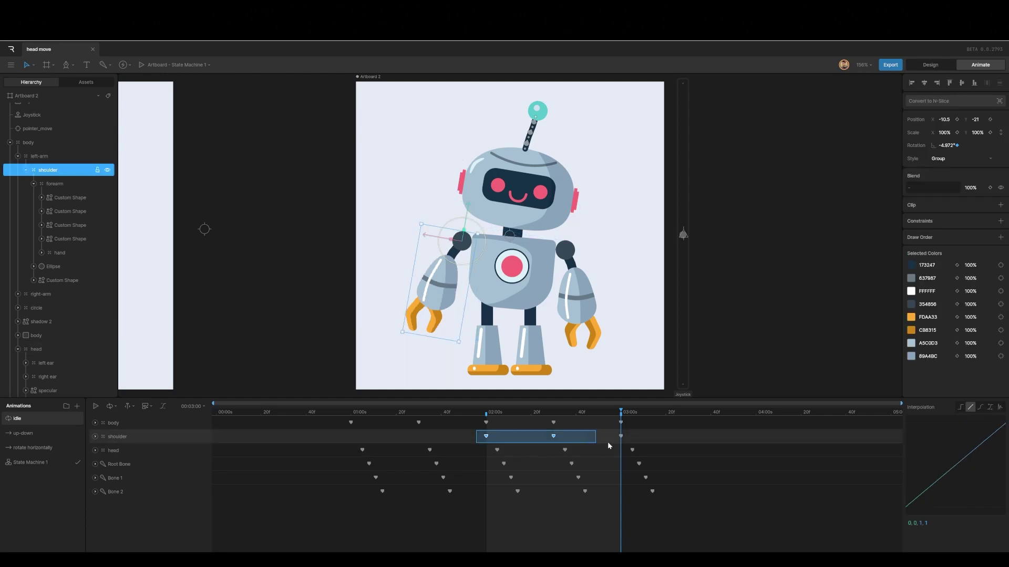
click(980, 407)
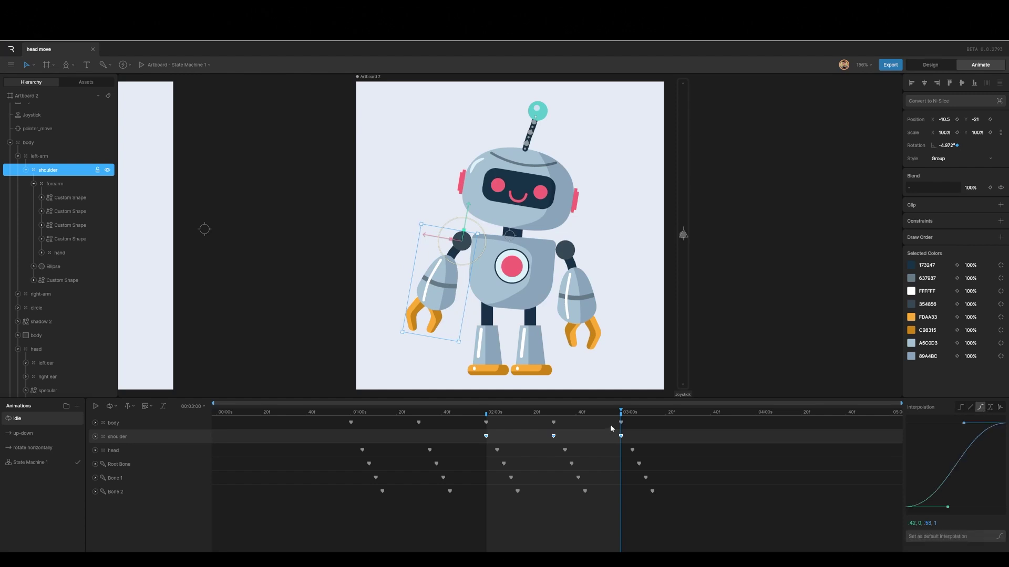
Key the rotation of the left arm's forearm group at about -5° on 00:02:00 and about 6° on 00:02:30
click(50, 185)
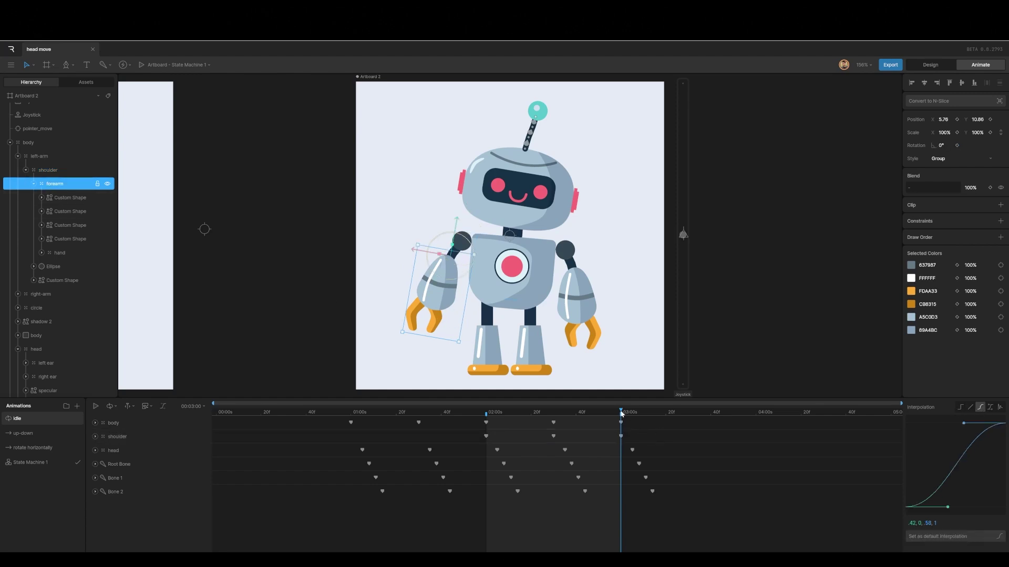
drag(621, 415, 487, 436)
drag(466, 275, 459, 277)
drag(488, 415, 555, 424)
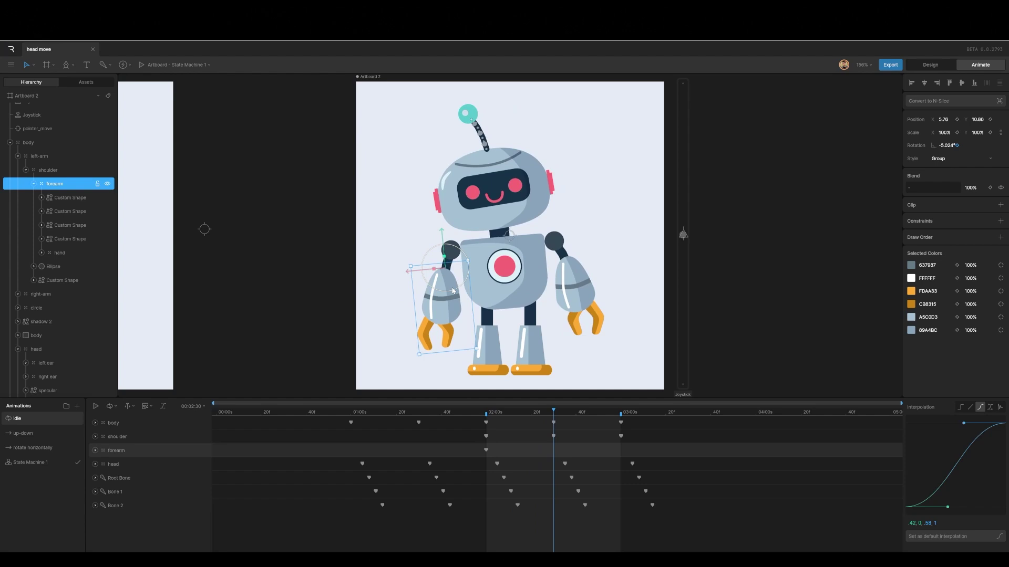
drag(453, 291, 460, 289)
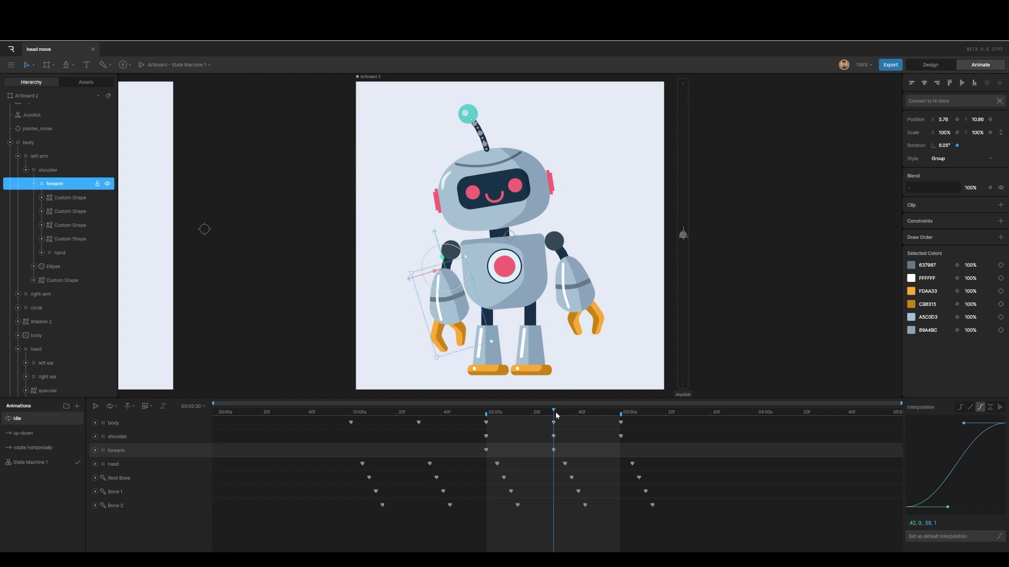
Copy the forearm's first rotation key to 00:03:00, set its three keys to Cubic interpolation, and check the shoulder keys' interpolation
drag(556, 415, 622, 420)
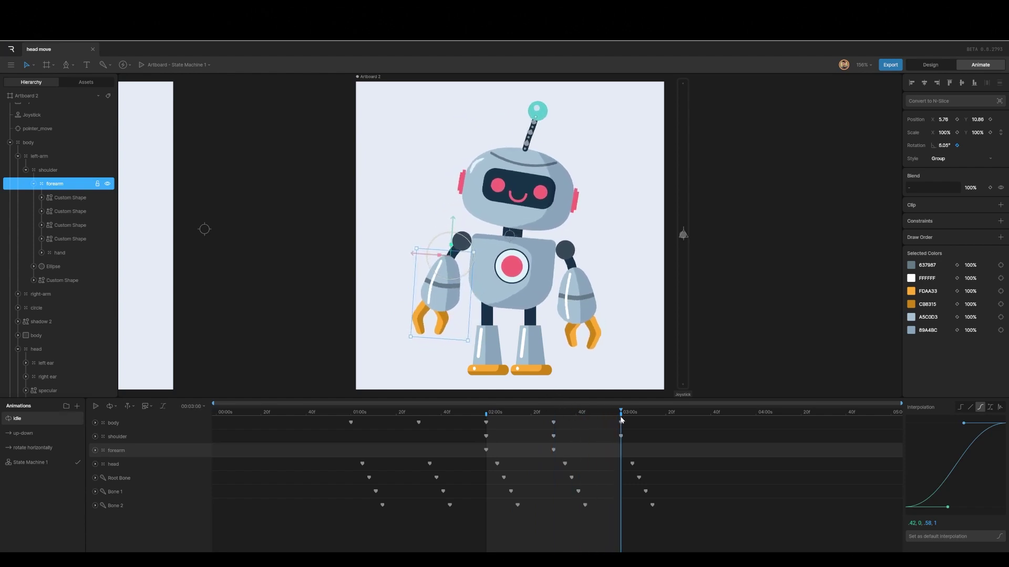
click(486, 451)
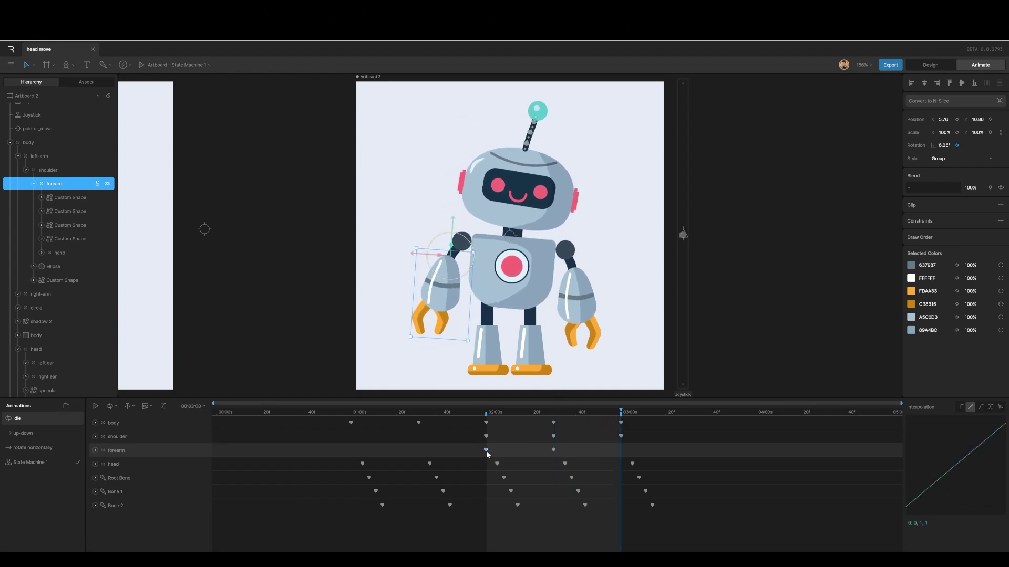
key(ctrl+c)
key(ctrl+v)
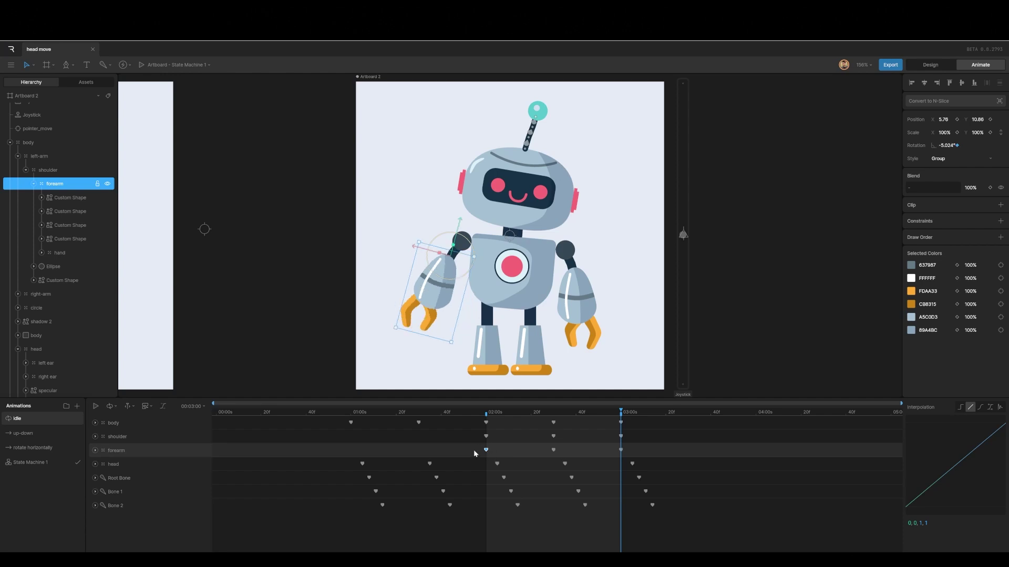
drag(474, 449, 628, 455)
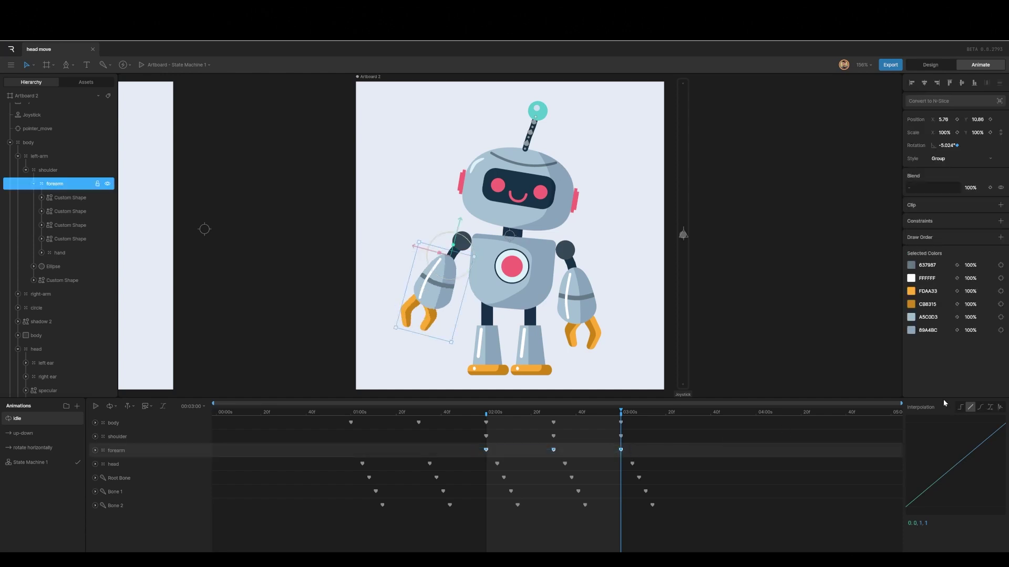
click(981, 407)
drag(479, 431, 629, 438)
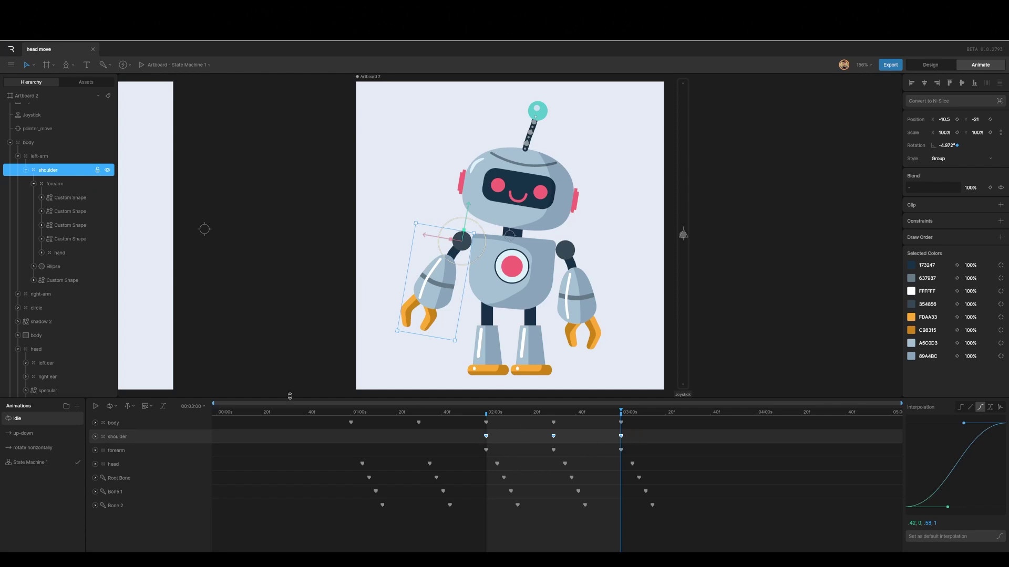
Key the rotation of the left arm's hand group at -8° on 00:02:00 and 10° on 00:02:30
click(62, 253)
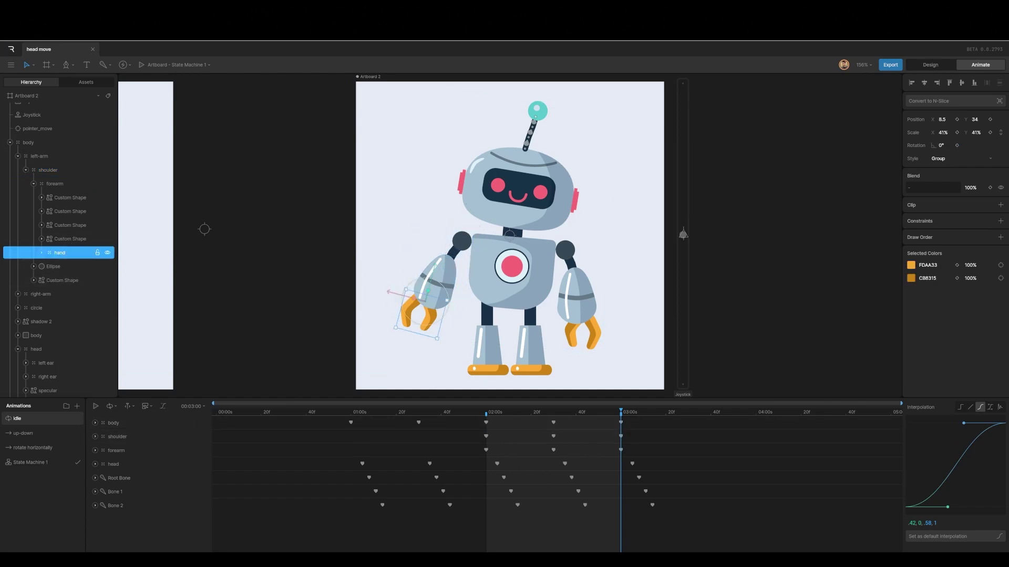
drag(621, 413, 488, 413)
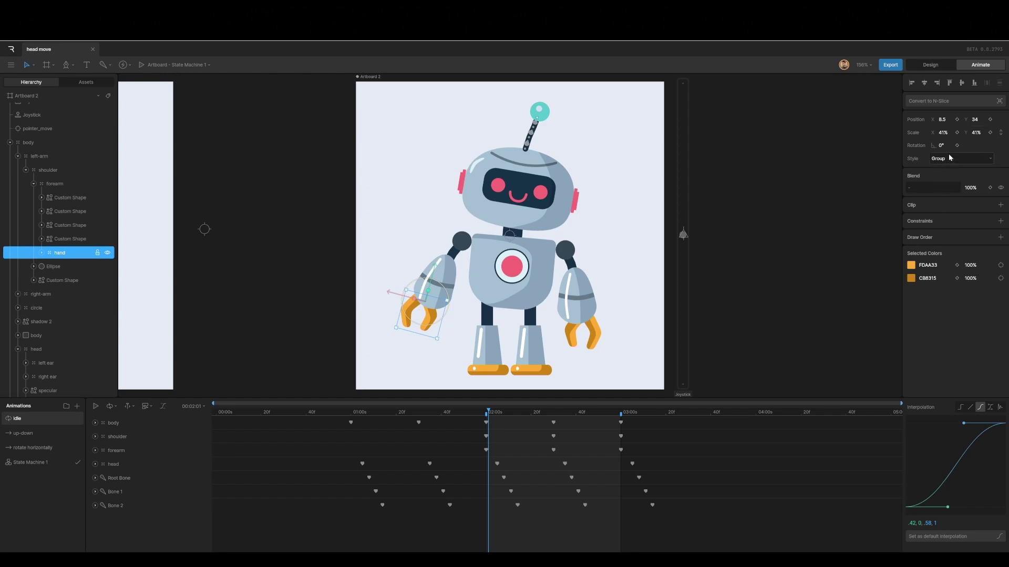
drag(941, 147, 922, 148)
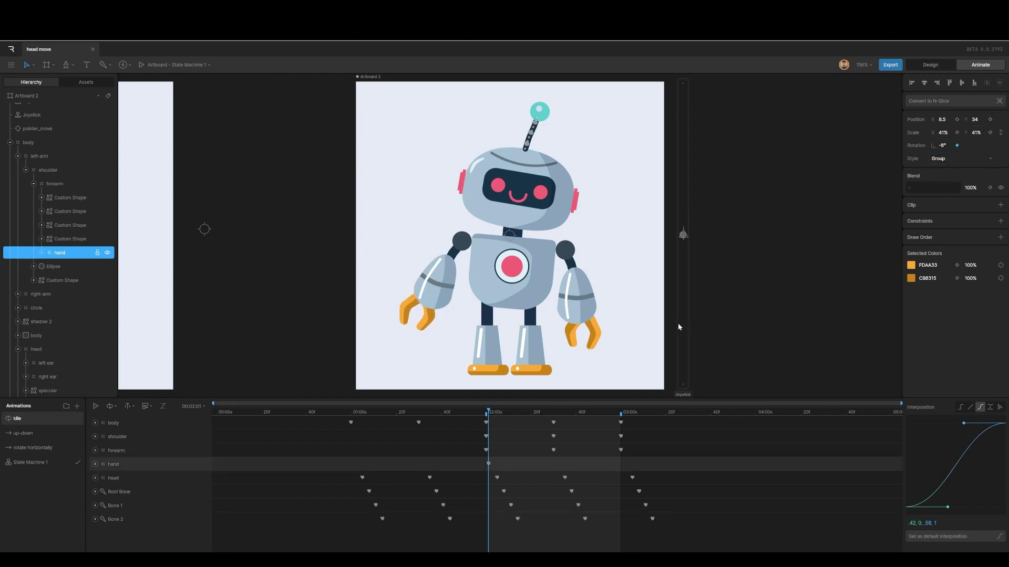
click(486, 465)
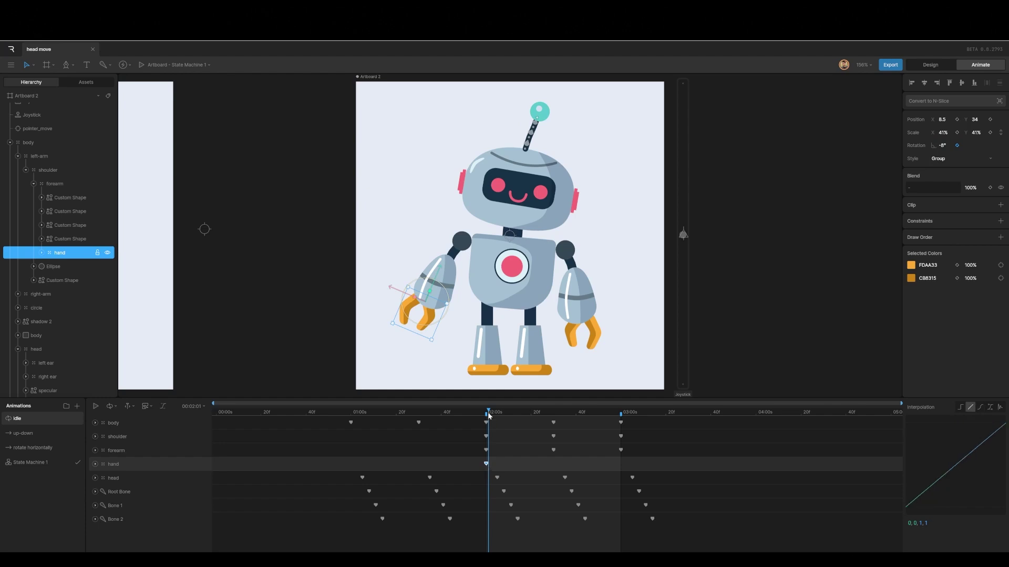
drag(488, 416, 553, 420)
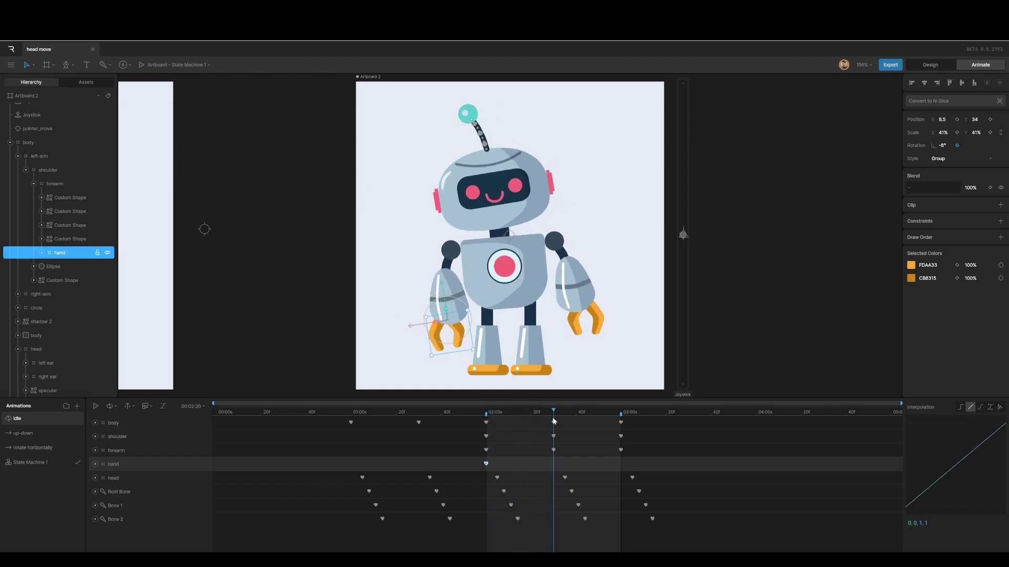
drag(940, 146, 948, 141)
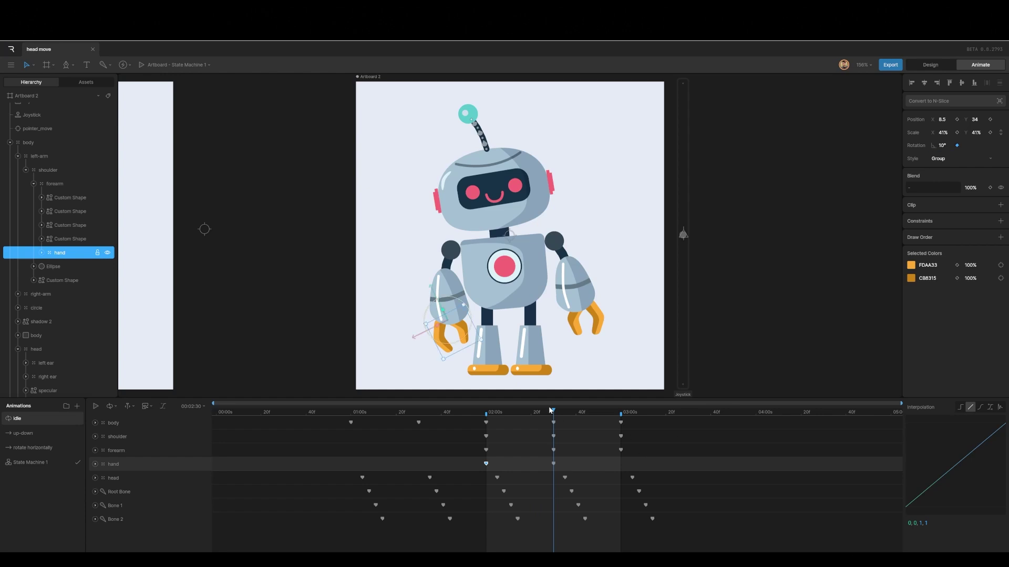
Copy the hand's first rotation key to 00:03:00 and play the arm motion to check it
drag(556, 414, 621, 420)
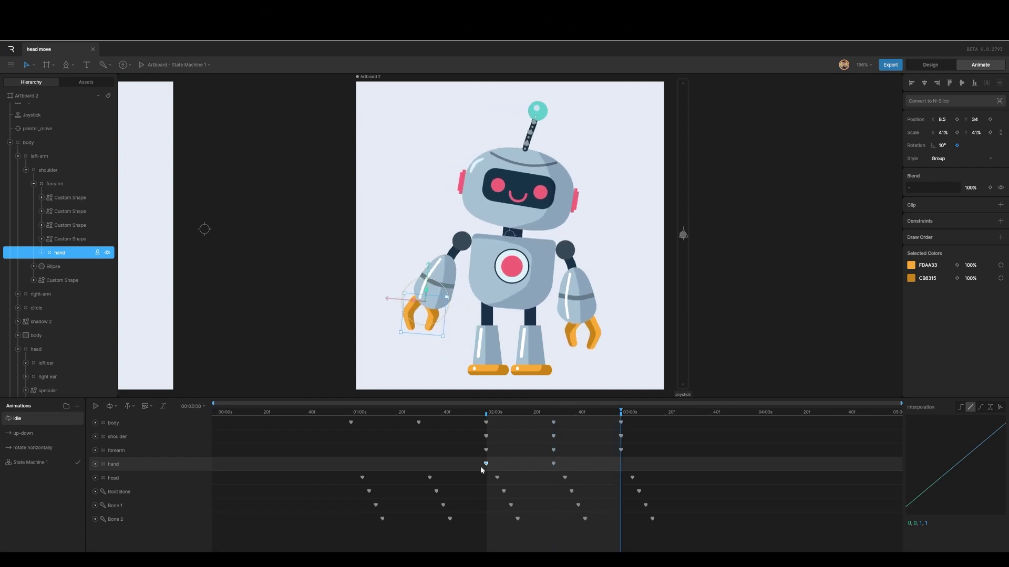
key(space)
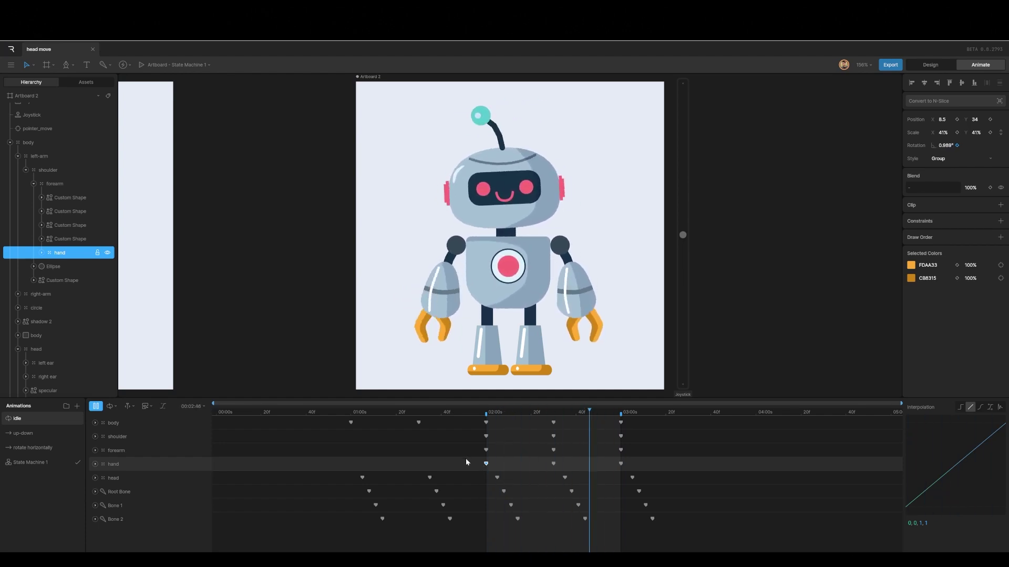
key(space)
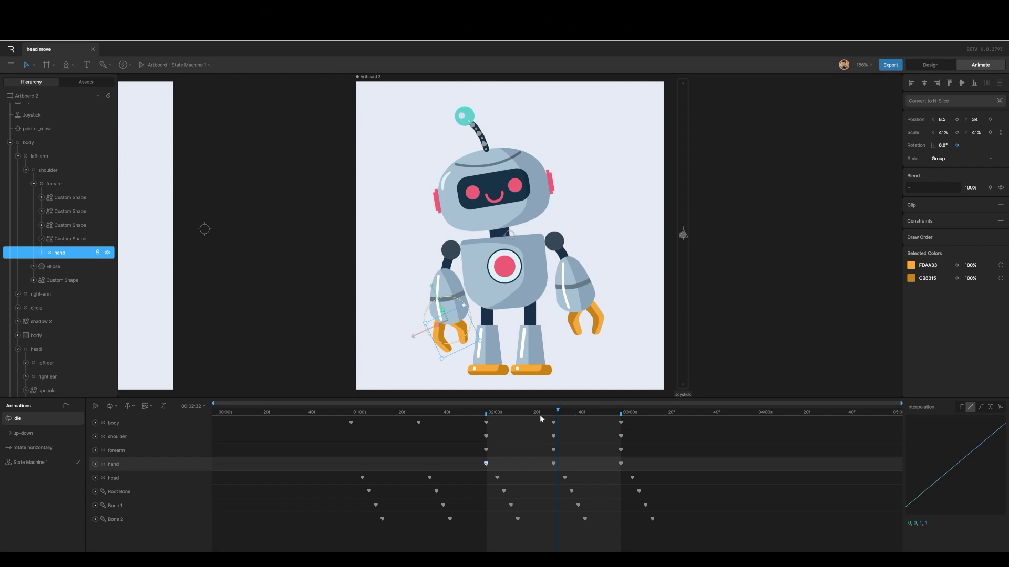
drag(557, 412, 622, 418)
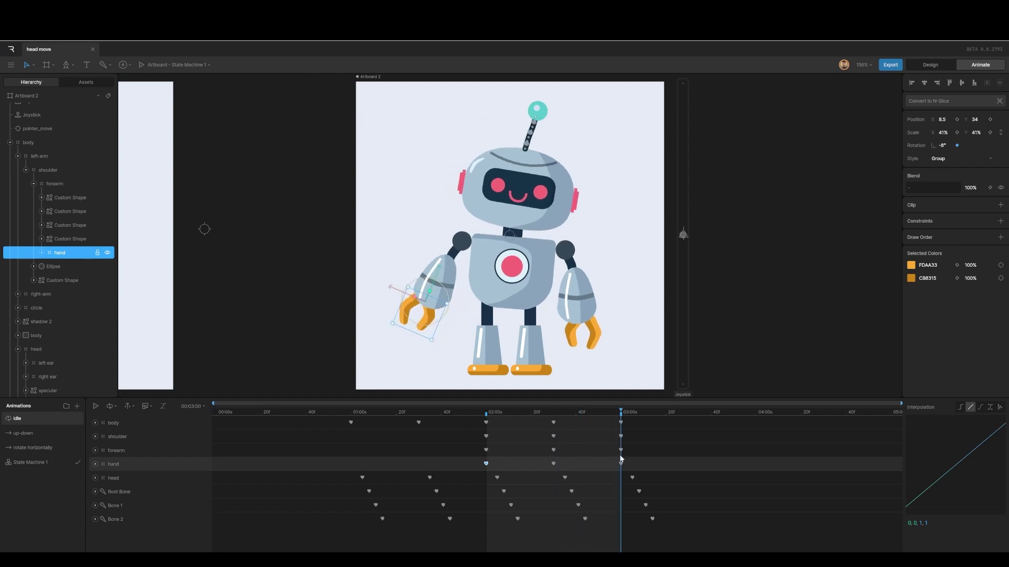
Duplicate the left shoulder, forearm and hand rotation keys so that copies also sit at 00:01:00 and 00:01:30
drag(471, 427, 632, 468)
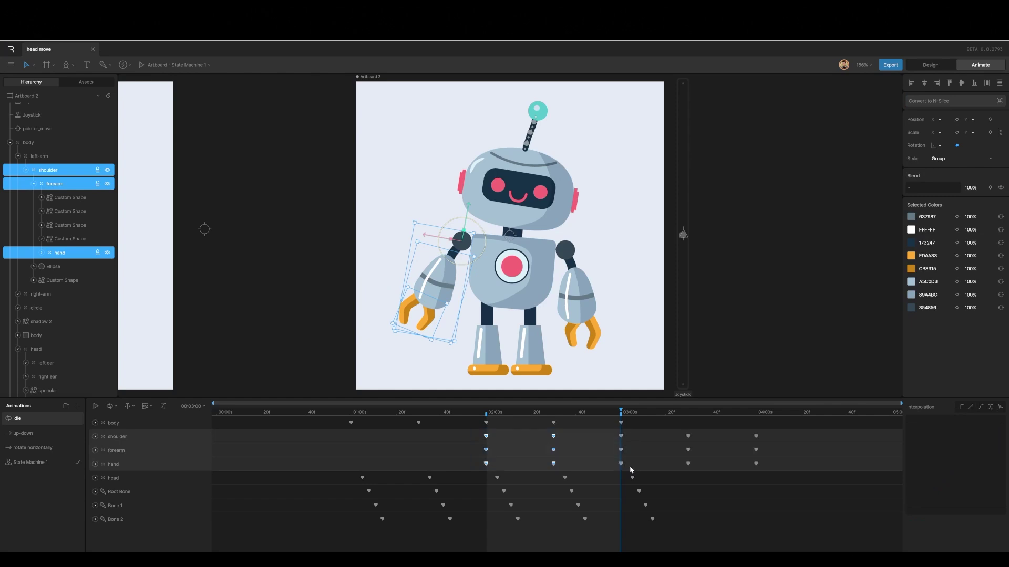
mouse_move(766, 469)
mouse_down()
mouse_move(472, 429)
mouse_move(769, 468)
mouse_up()
click(553, 437)
drag(688, 451, 554, 461)
drag(620, 413, 486, 442)
drag(335, 449, 622, 466)
Delay all left shoulder, forearm and hand keys by about 5 frames, and the forearm and hand keys by about 9 further frames
drag(339, 433, 646, 461)
drag(488, 439, 498, 439)
drag(351, 451, 657, 472)
click(573, 449)
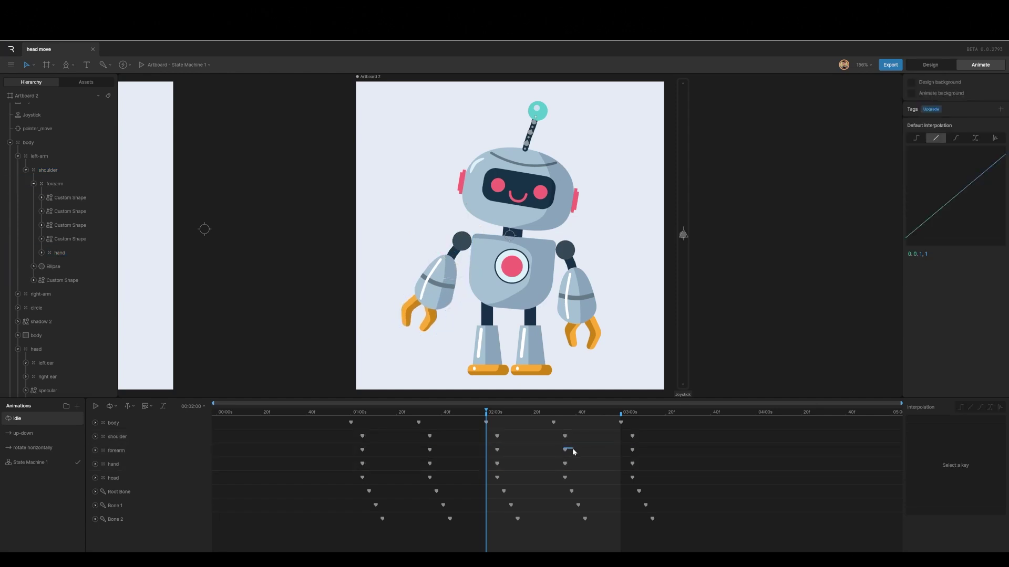
drag(349, 445, 646, 465)
drag(567, 466, 586, 466)
key(space)
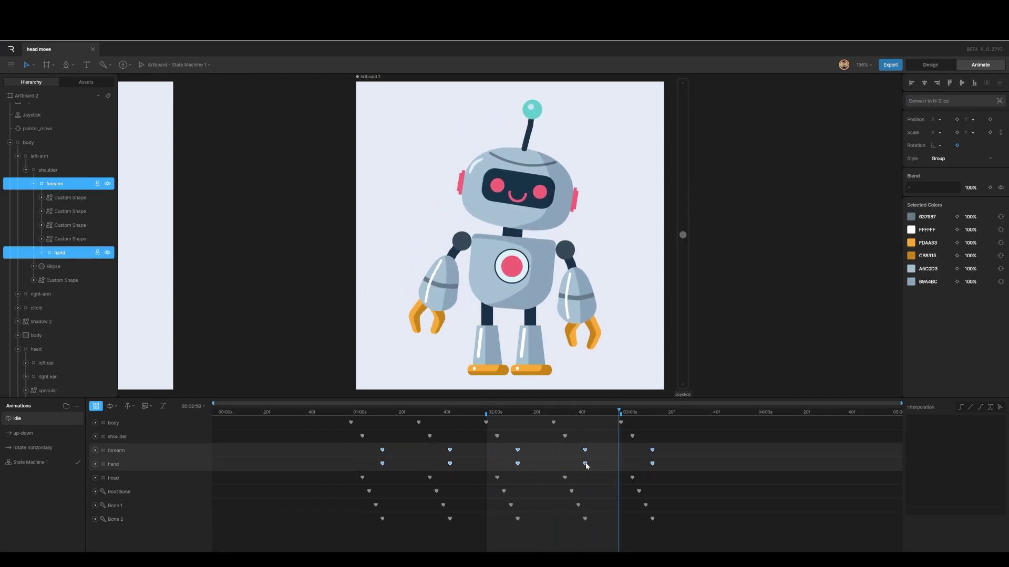
key(space)
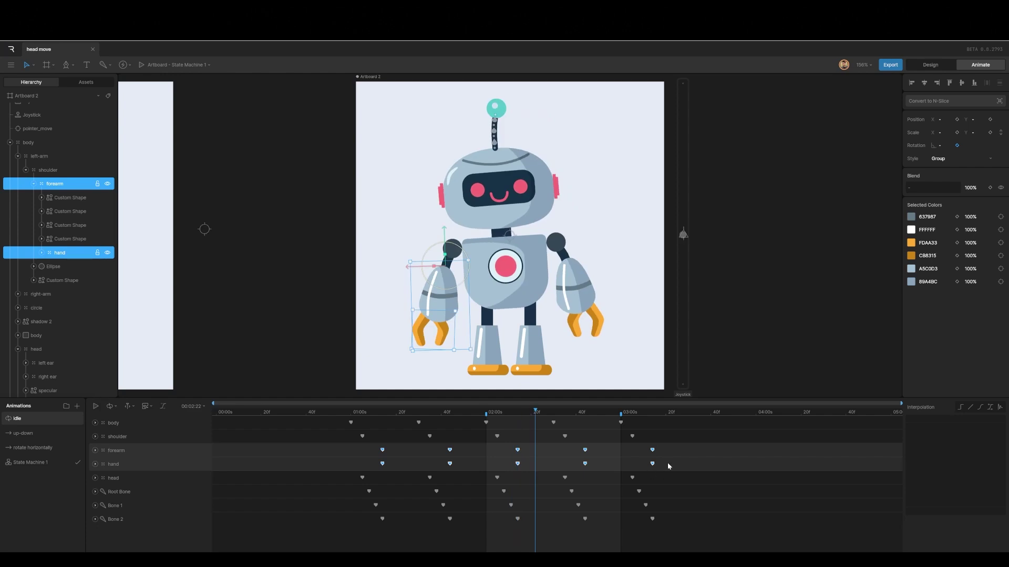
Delay the left hand's rotation keys by about 7 more frames and play the staggered arm motion
drag(668, 463, 371, 472)
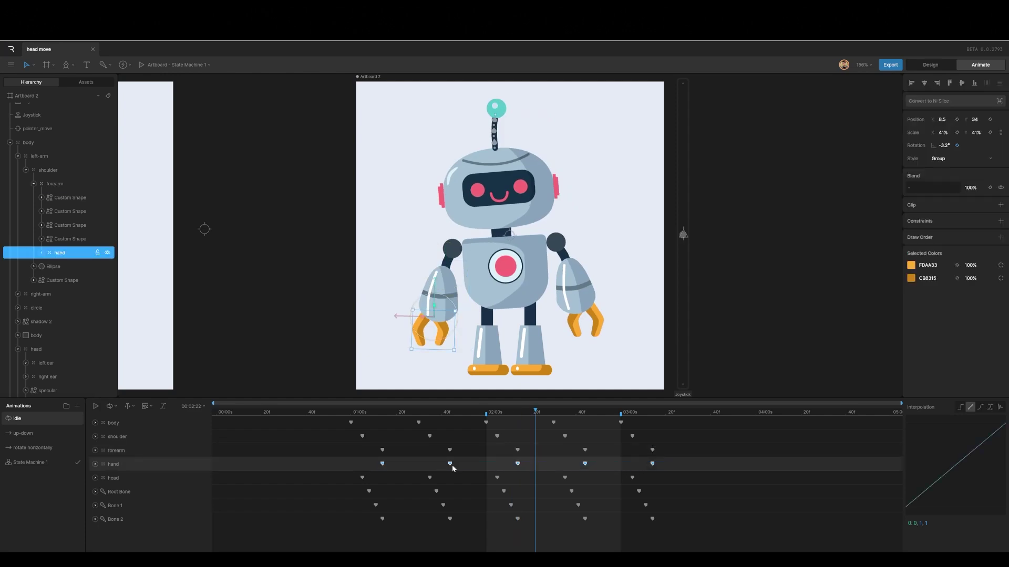
drag(452, 463, 468, 464)
key(space)
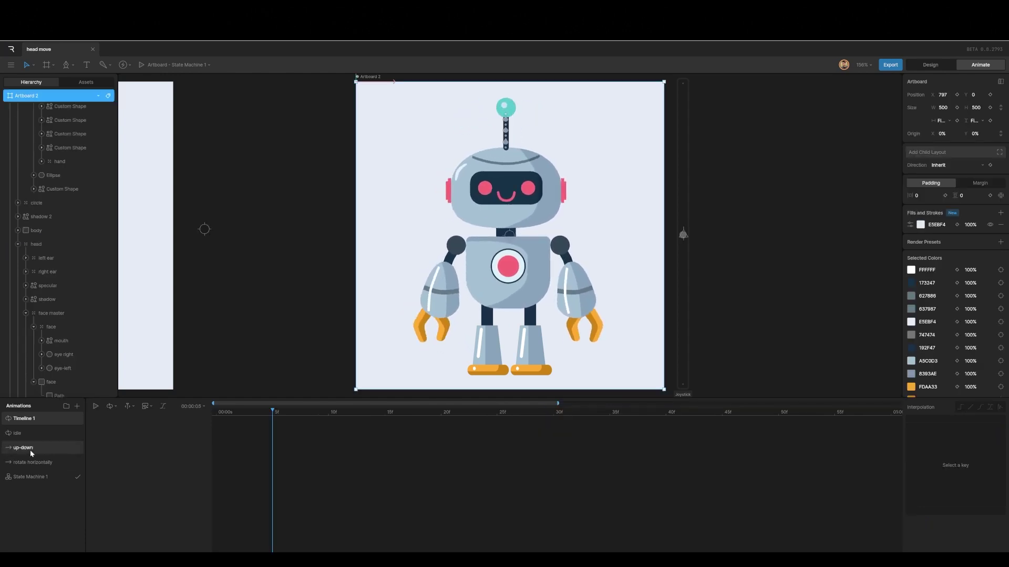
Play the idle animation, and preview State Machine 1 with the pointer over the robot
click(21, 433)
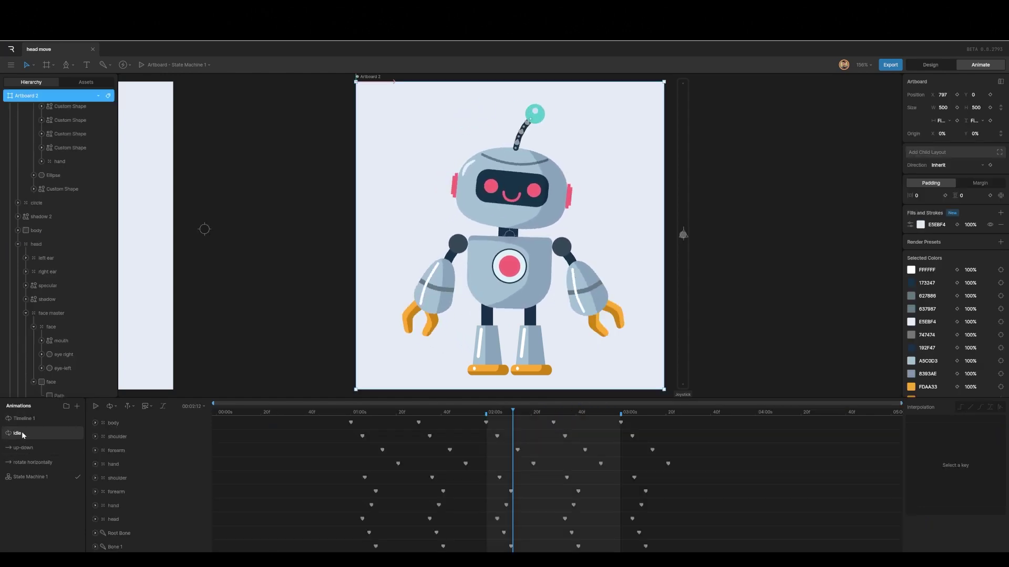
click(96, 407)
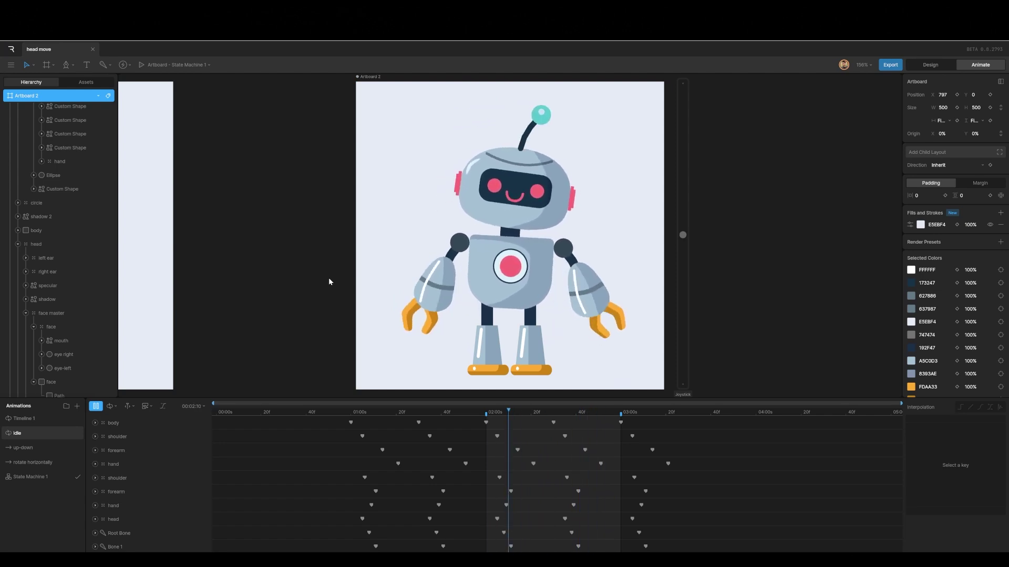
click(34, 477)
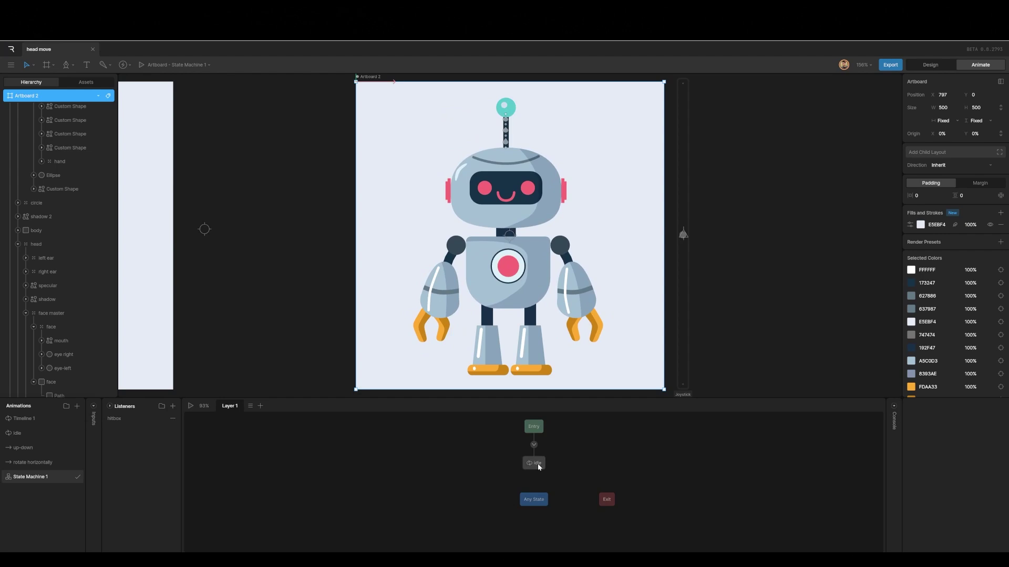
click(191, 407)
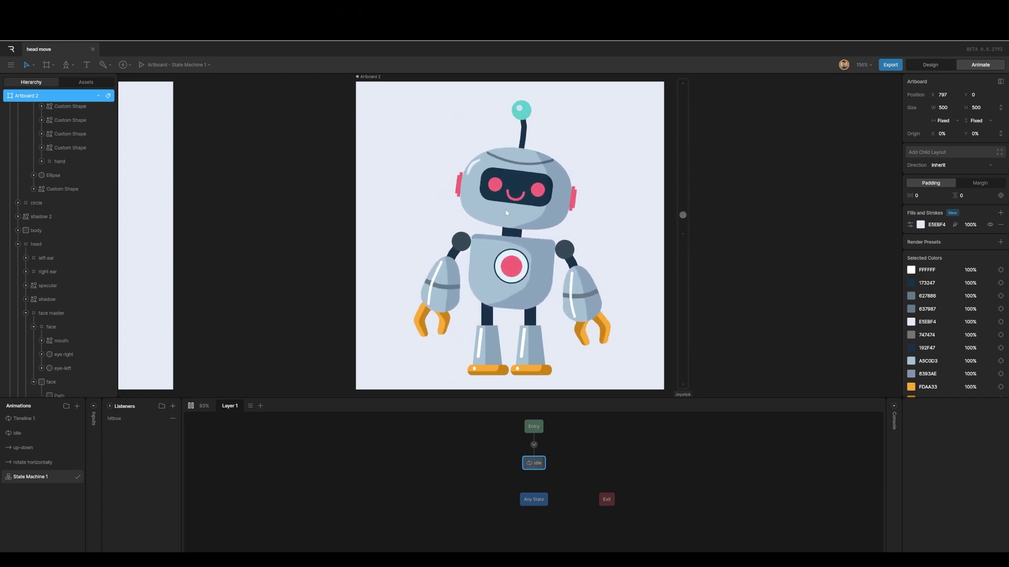
click(190, 406)
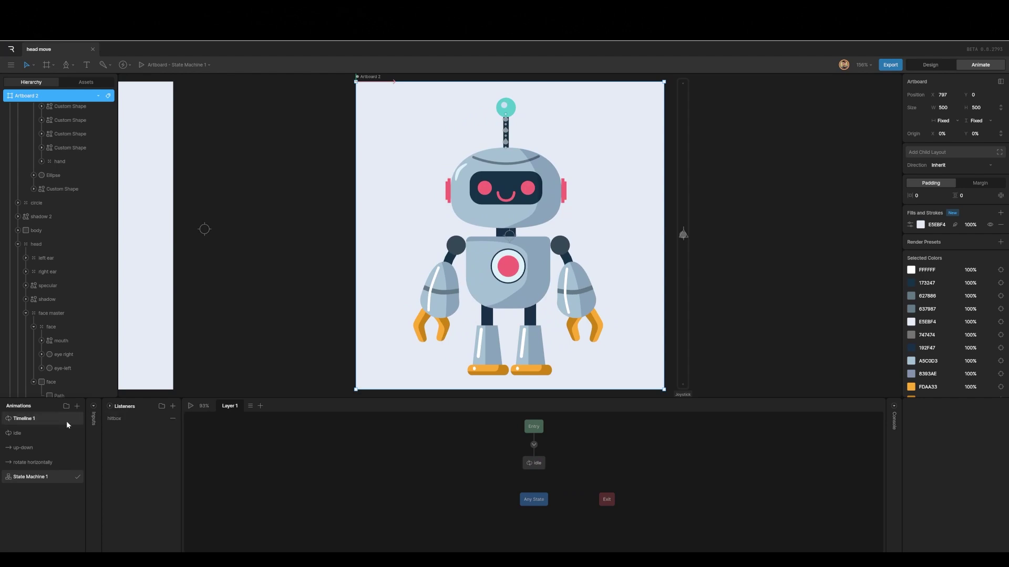
Check the duration settings of Timeline 1 and rename the timeline as blink
click(31, 419)
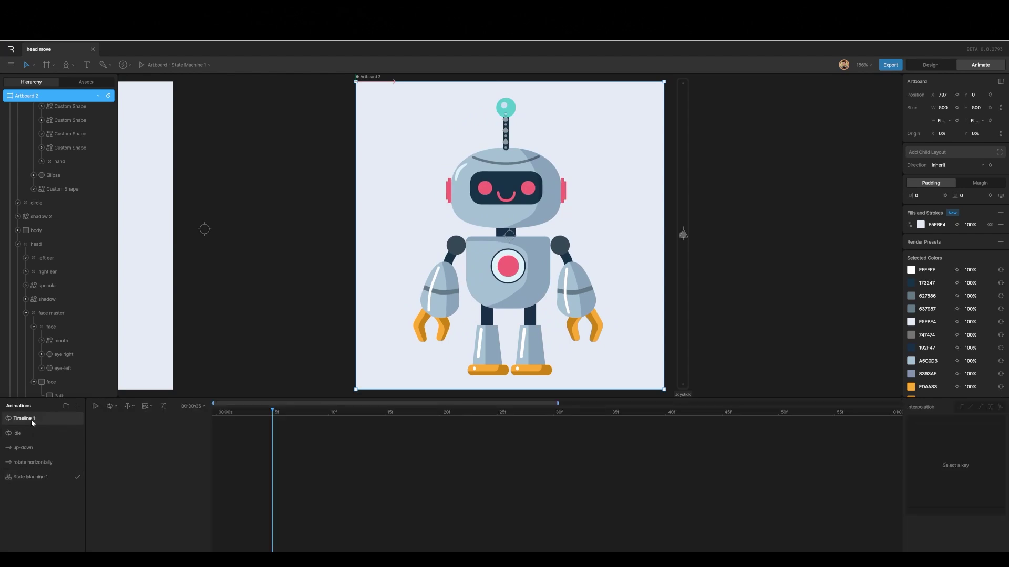
click(192, 406)
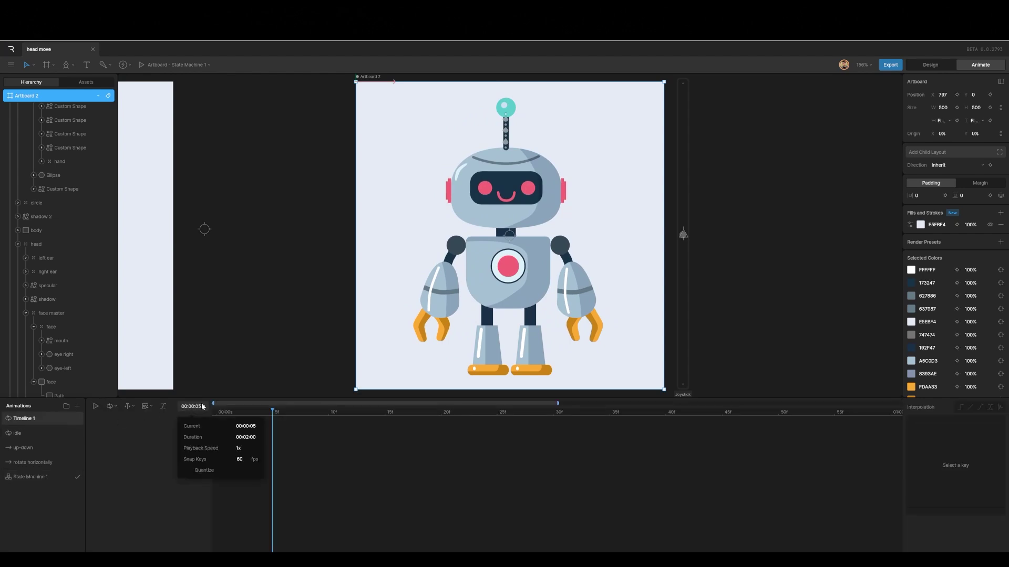
click(370, 446)
double_click(25, 419)
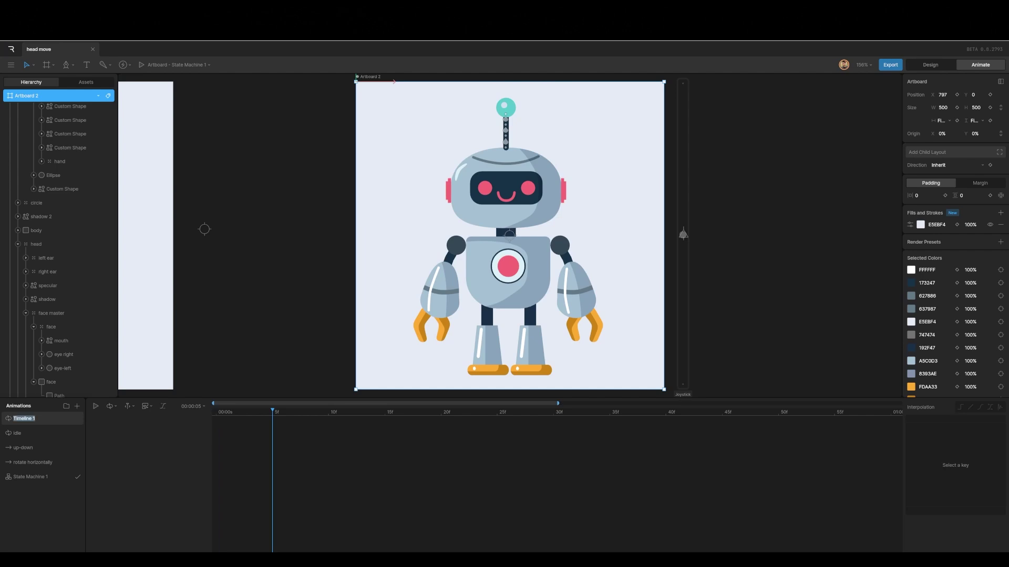
text(blink)
click(228, 341)
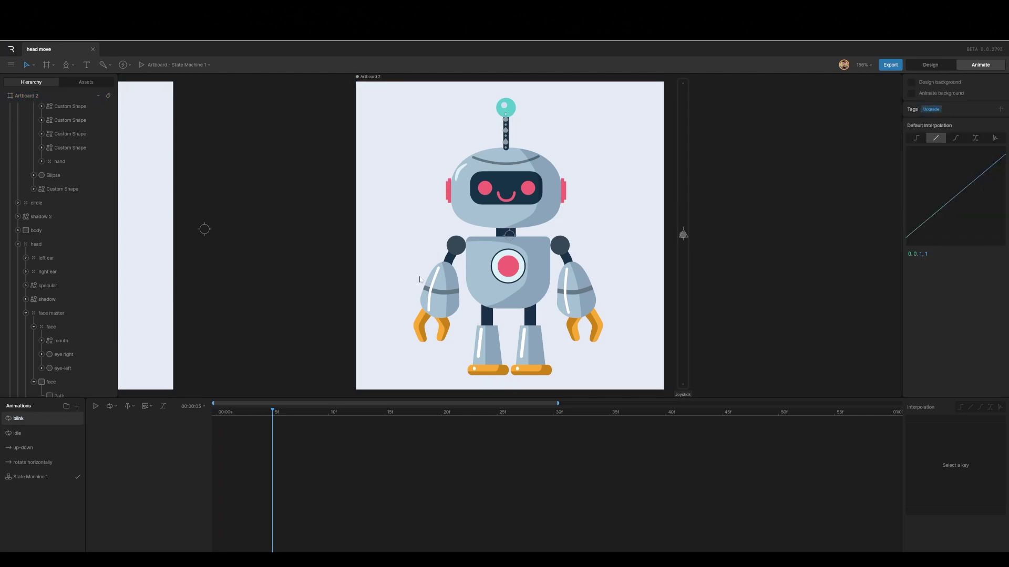
Inspect eye-left's Scale constraint and pick eye right as its target
click(61, 370)
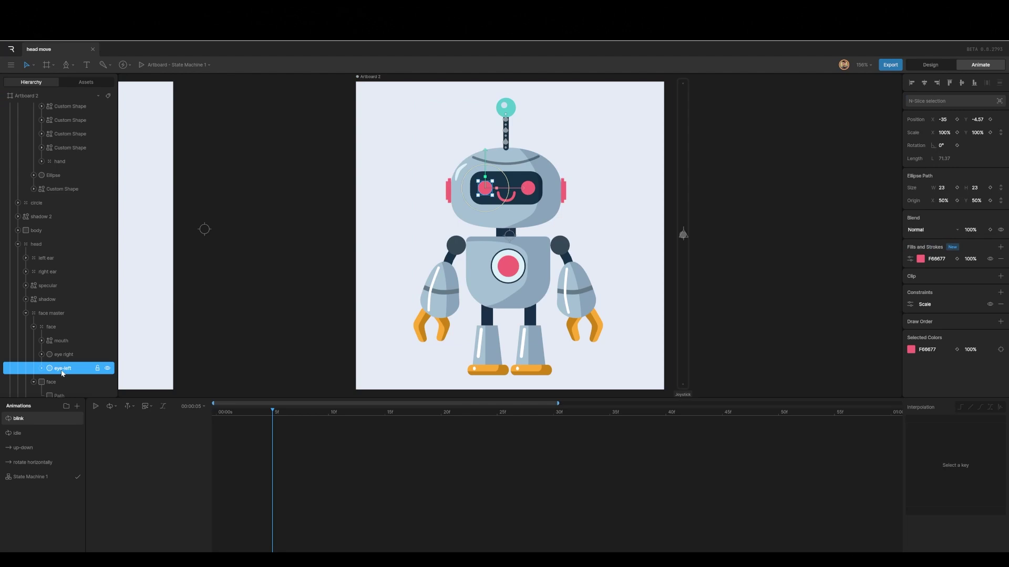
click(911, 304)
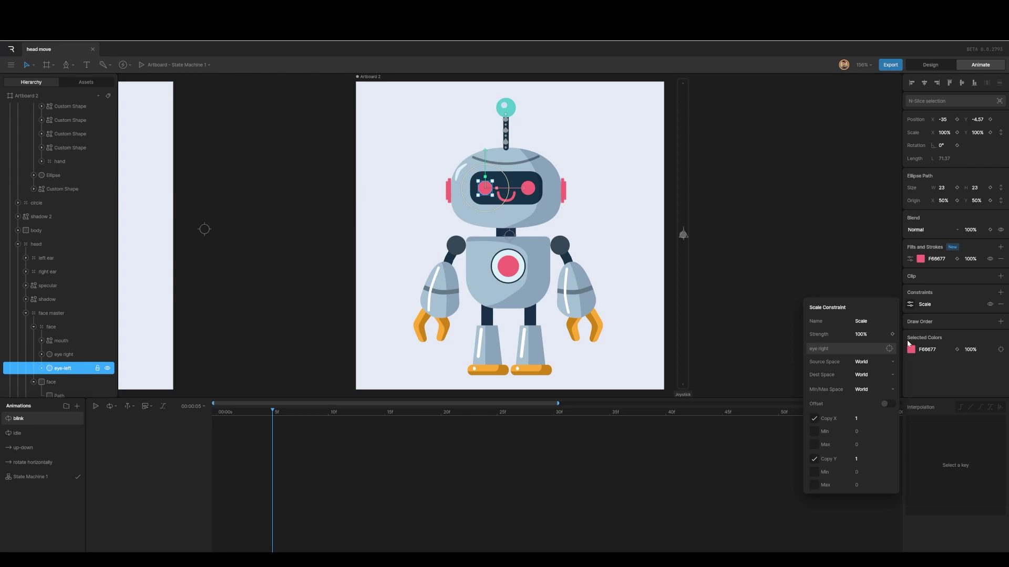
click(889, 348)
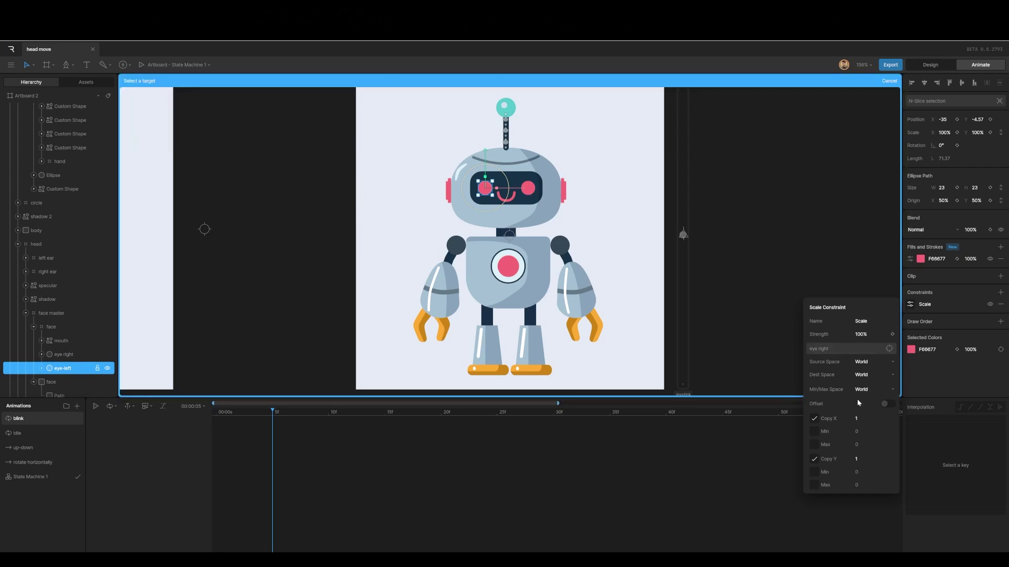
click(70, 356)
Key the vertical scale of eye right at 100% on 00:00:00 in the blink timeline
click(65, 355)
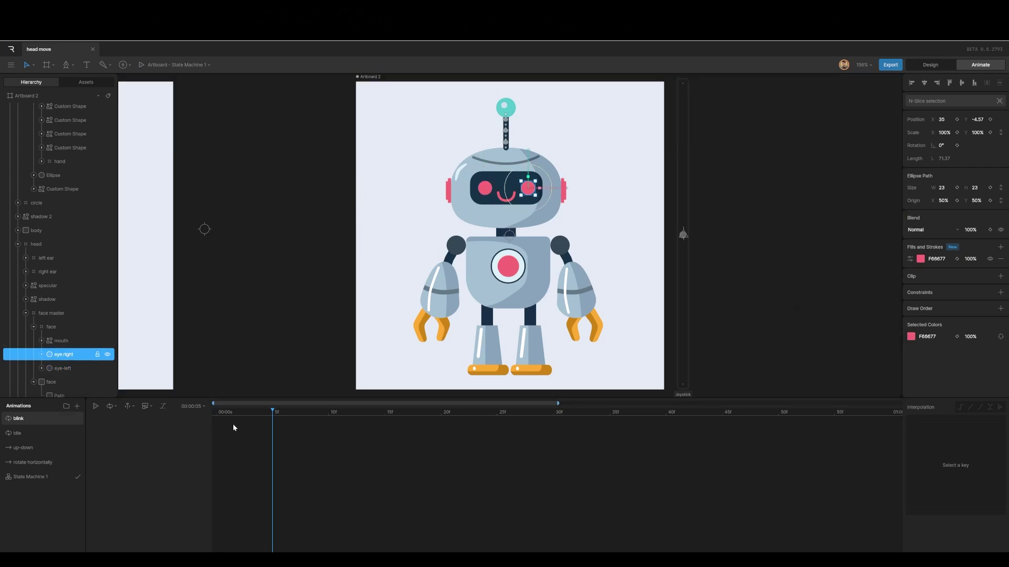
drag(274, 411, 209, 424)
click(990, 133)
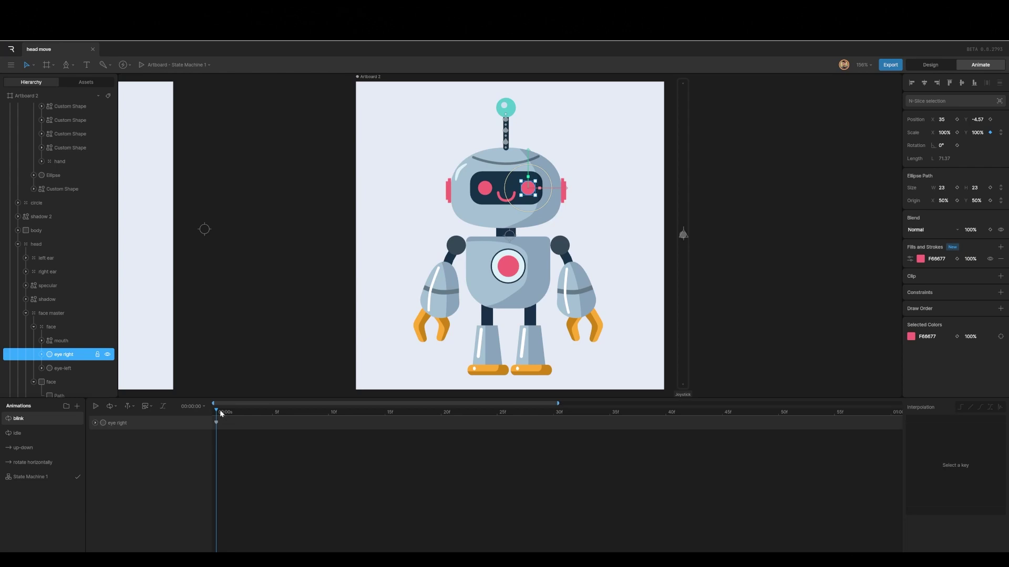
Key the vertical scale of eye right at 110% on 00:00:05 and return the playhead to the start
drag(219, 410, 272, 417)
scroll(531, 175, up, 6)
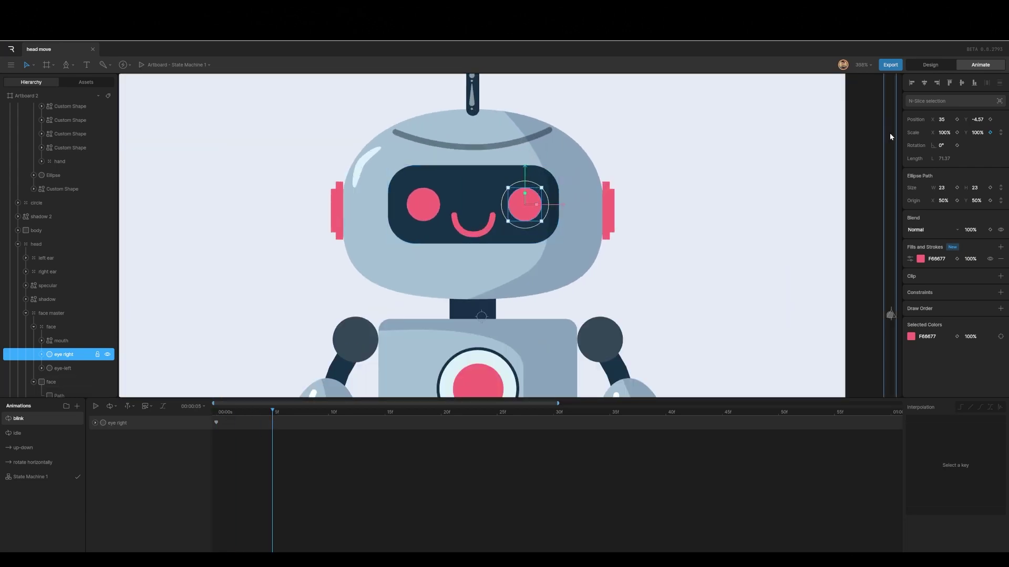
click(977, 133)
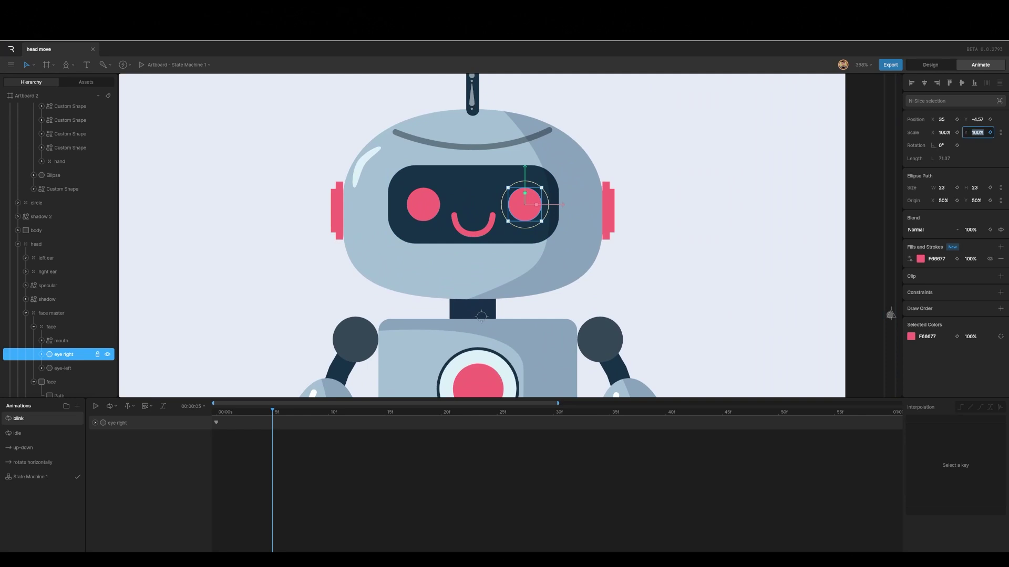
text(110)
key(Return)
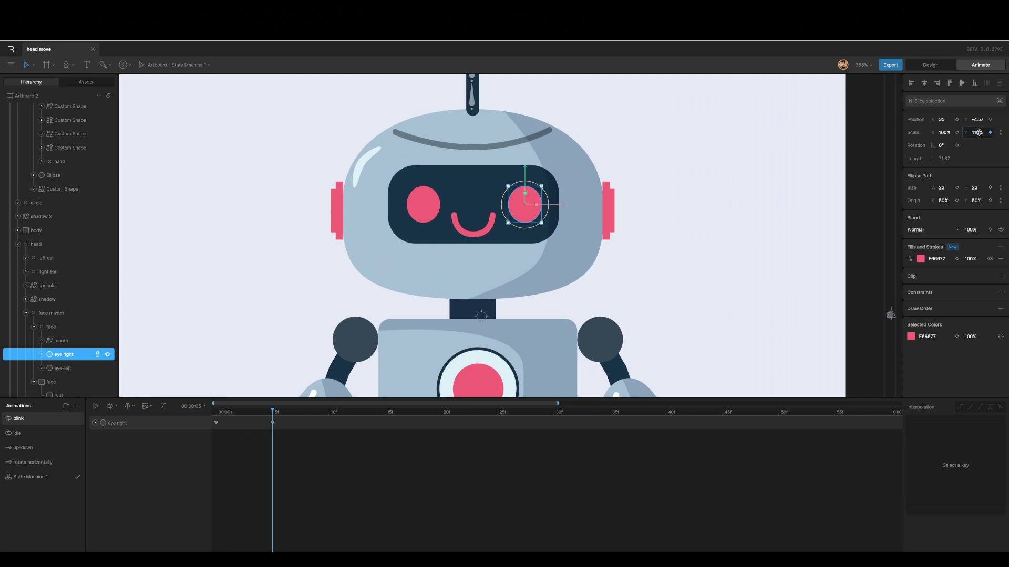
mouse_move(273, 411)
mouse_down()
mouse_move(205, 424)
mouse_move(277, 420)
mouse_move(200, 427)
mouse_move(270, 426)
mouse_up()
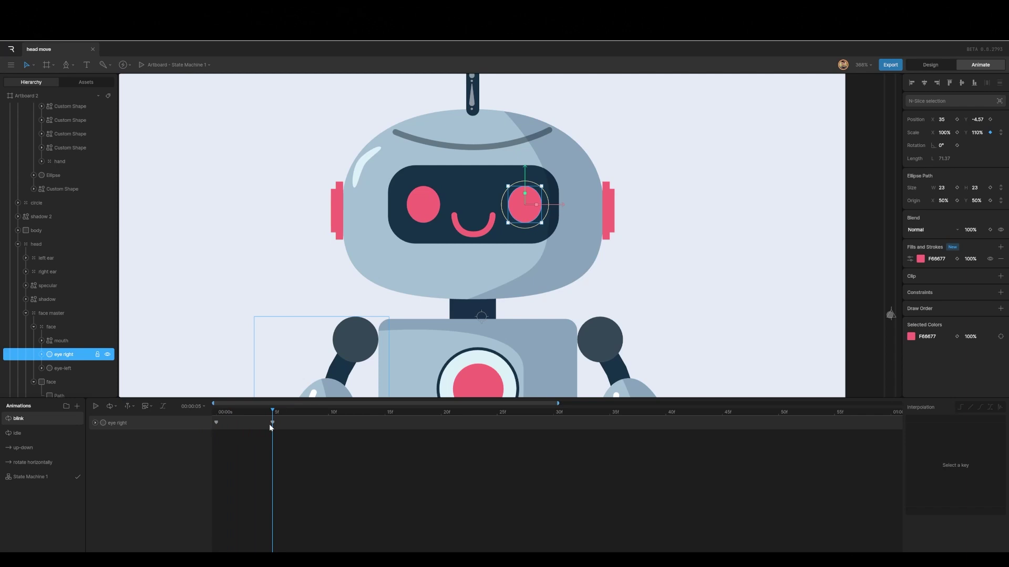
drag(269, 424, 202, 424)
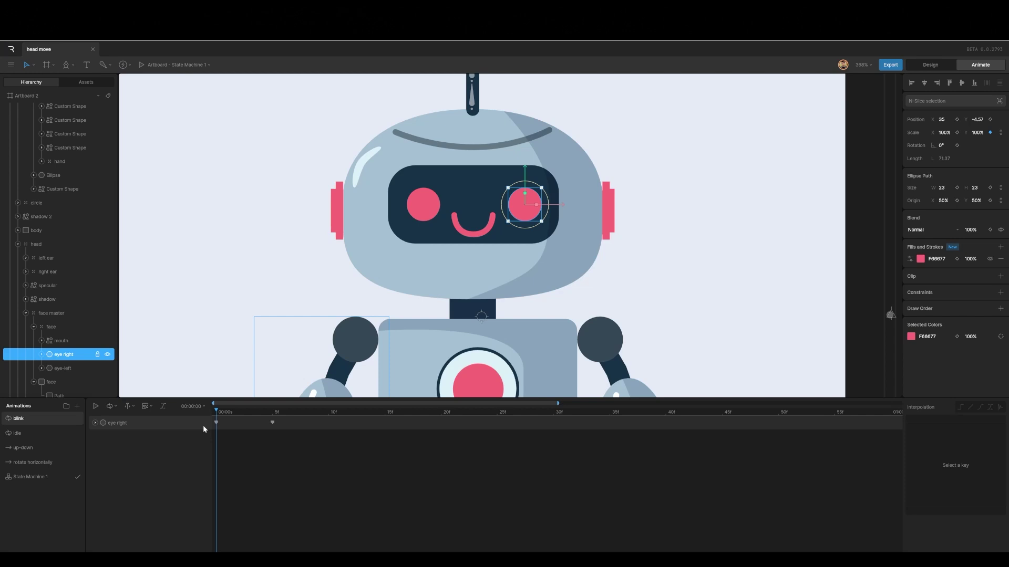
Key the vertical scale of eye right at 20% on 00:00:10 in the blink timeline
drag(215, 424, 329, 421)
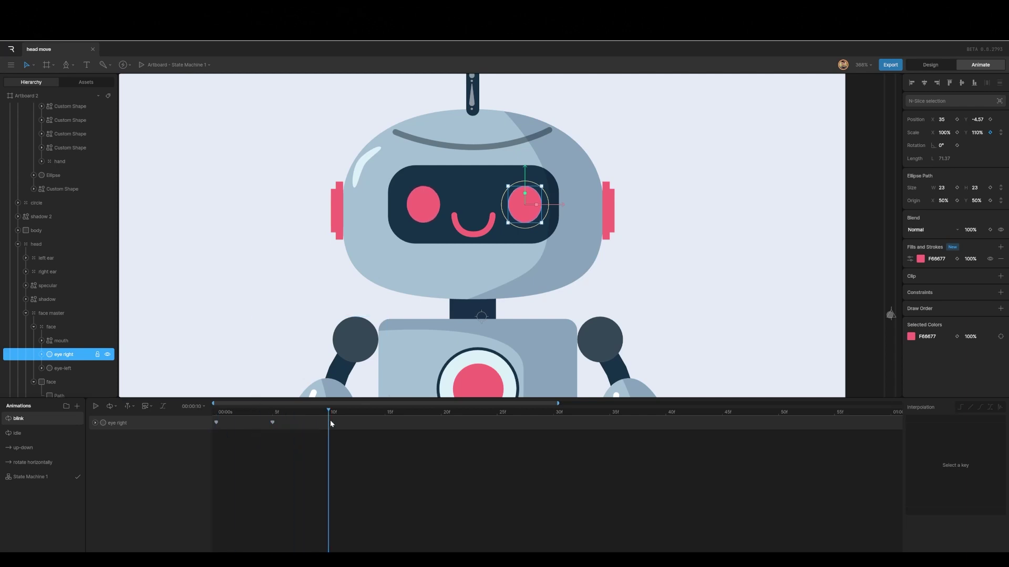
click(976, 133)
text(20)
key(Return)
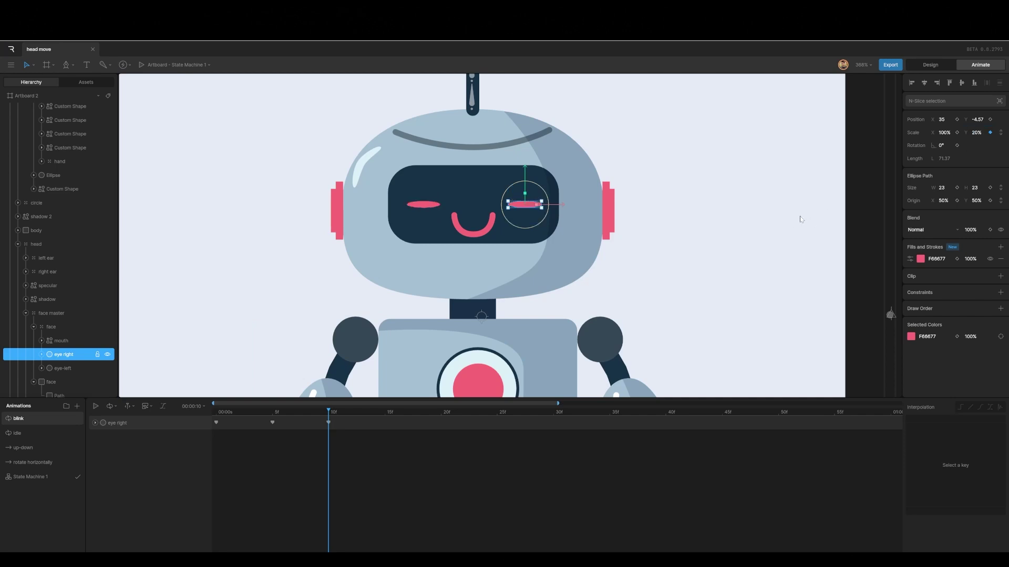
Duplicate eye right's 110% scale key from 00:00:05 to 00:00:30
drag(327, 413, 554, 424)
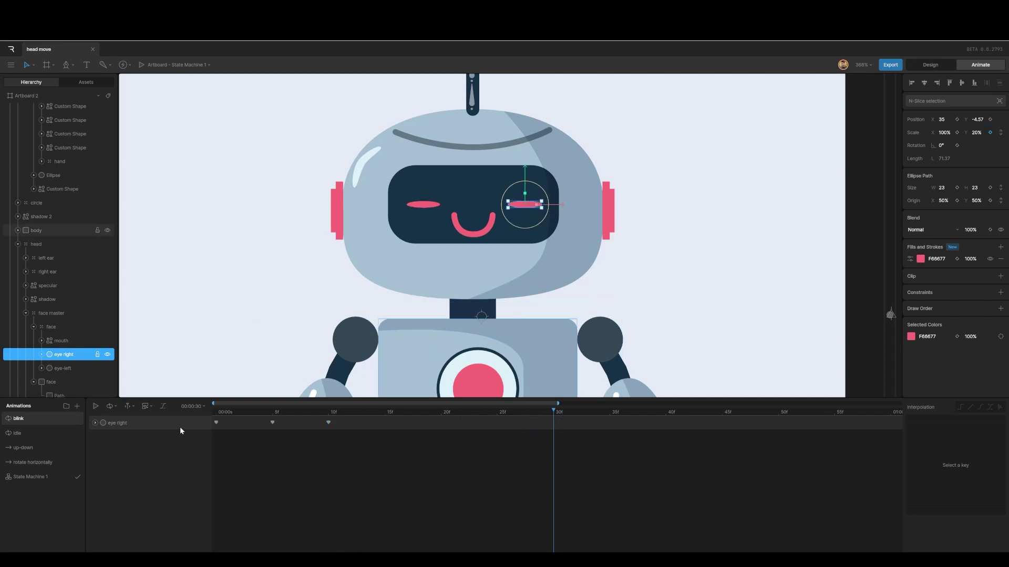
click(271, 423)
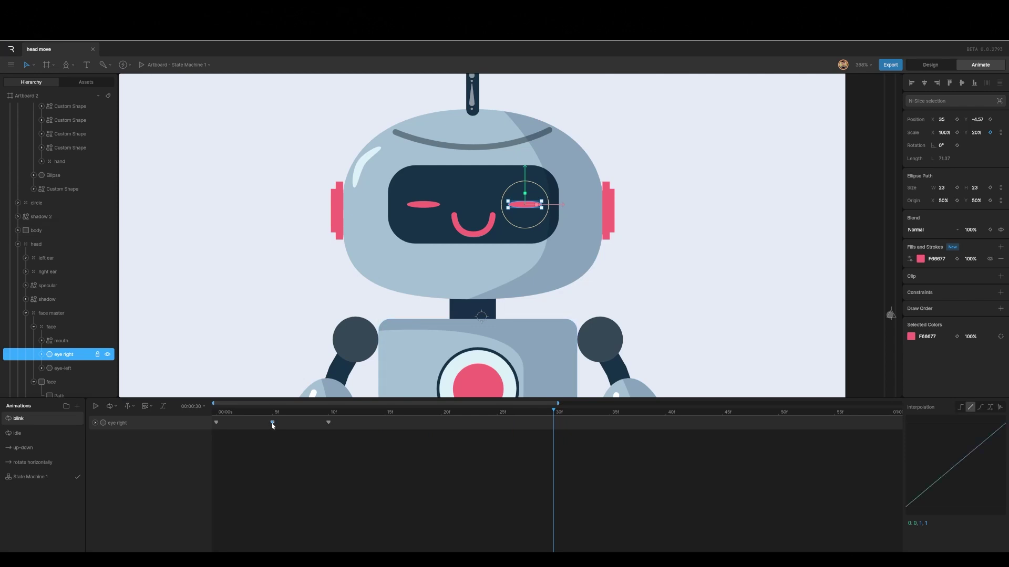
key(ctrl+v)
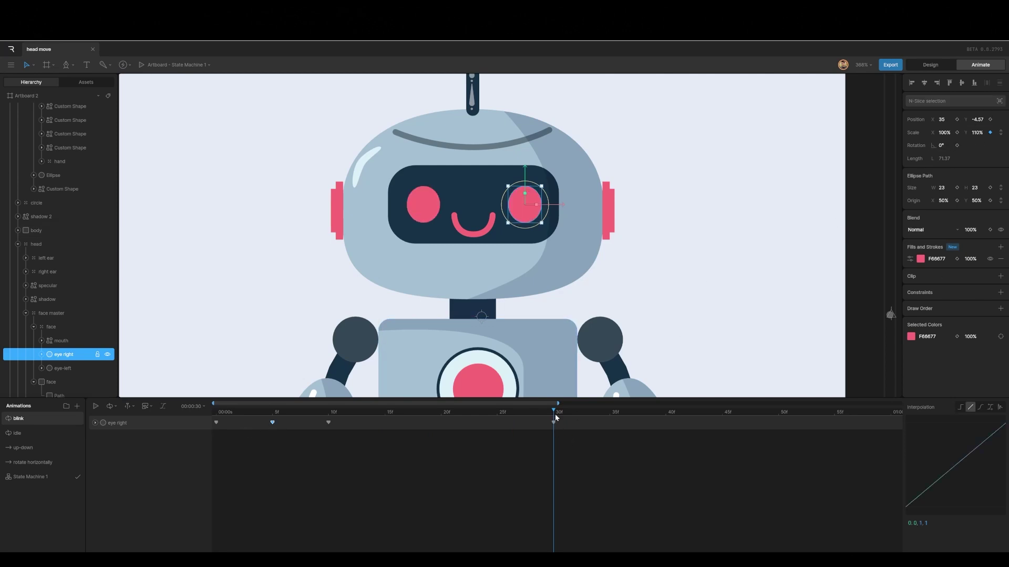
Copy eye right's starting scale key to 00:00:45 in the blink timeline
drag(553, 412, 722, 415)
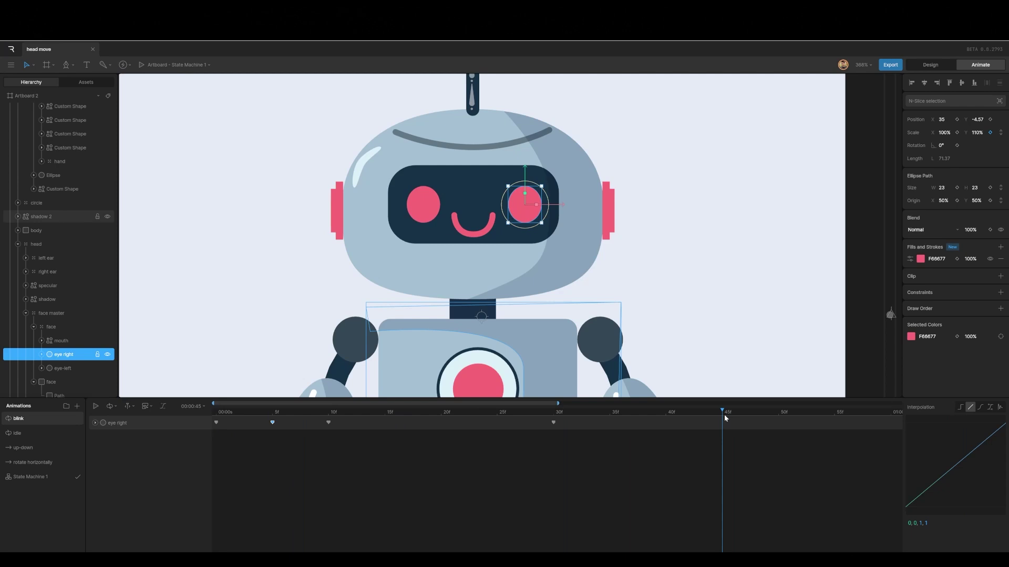
click(216, 422)
key(ctrl+c)
key(ctrl+v)
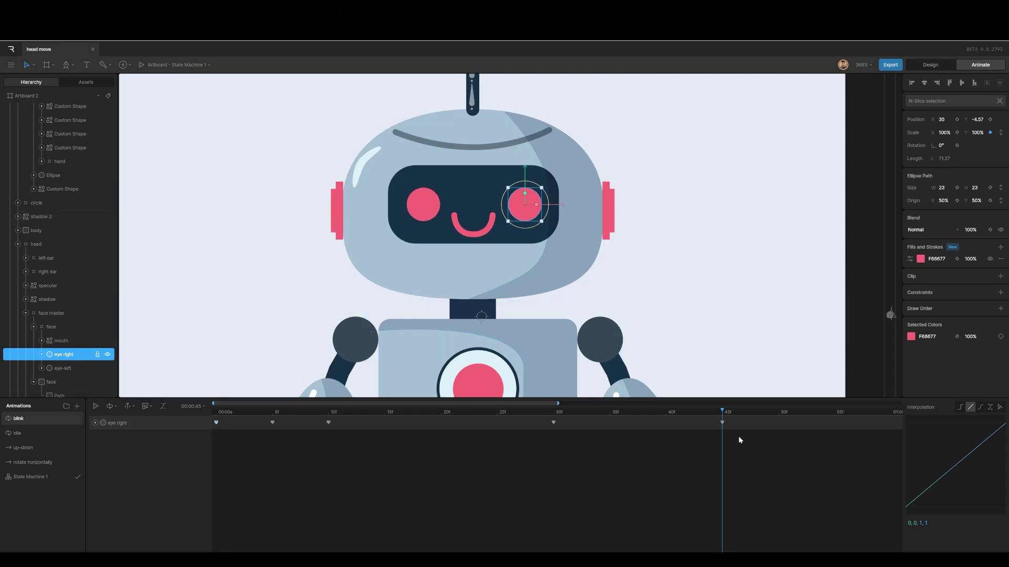
Apply cubic interpolation (.42, 0, .58, 1) to all of eye right's keys and preview the blink
drag(739, 440, 204, 418)
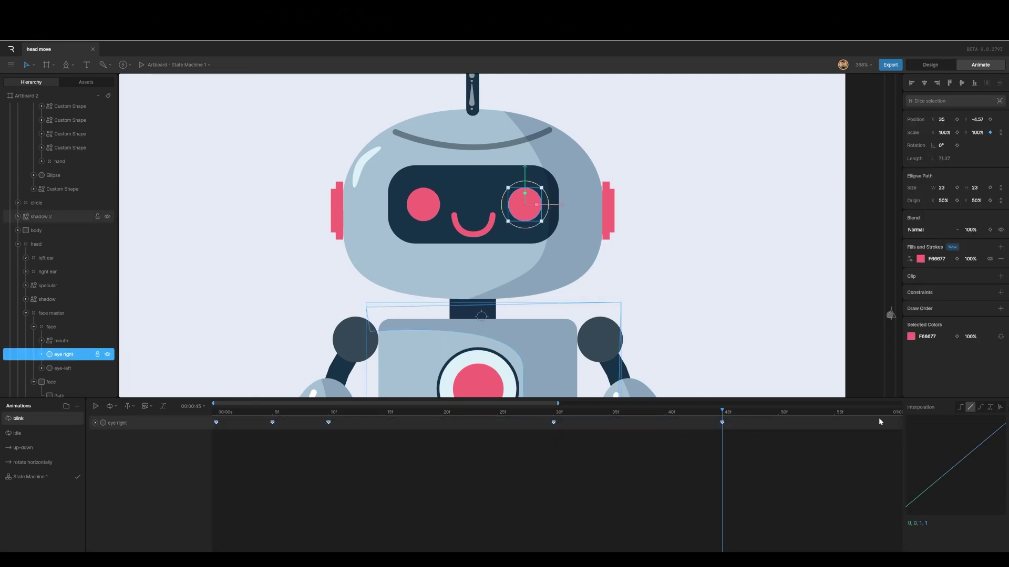
click(981, 407)
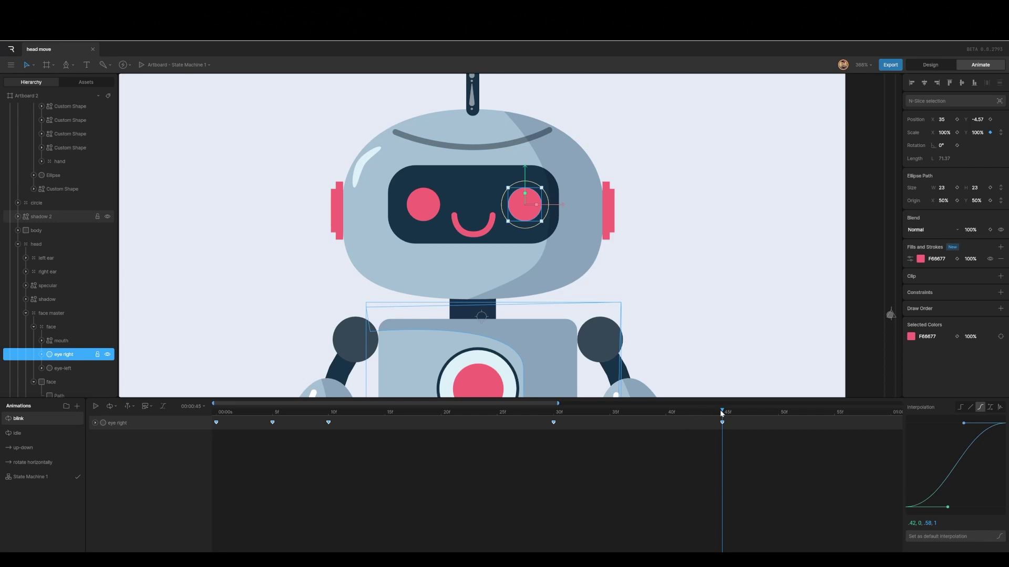
key(space)
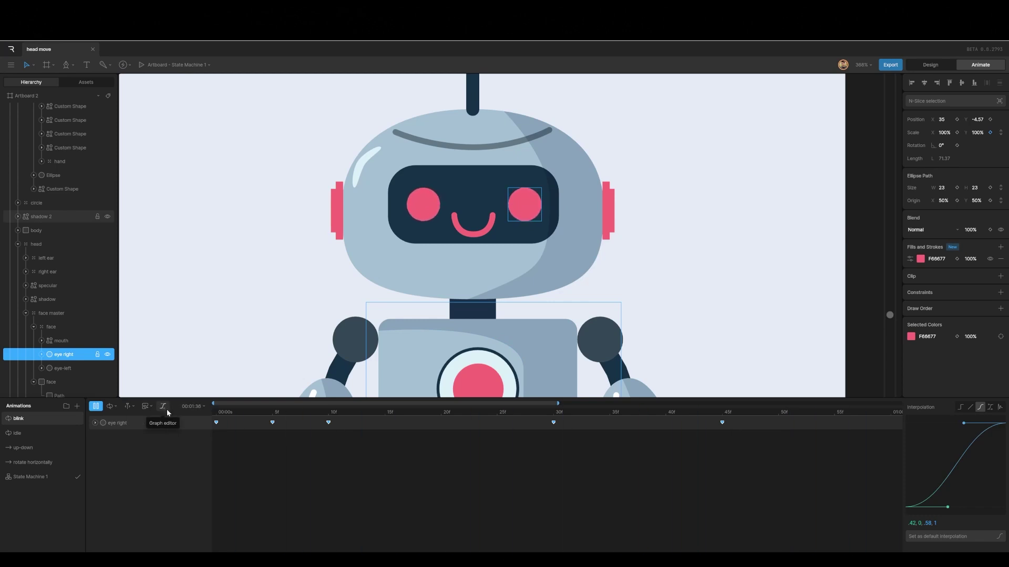
key(space)
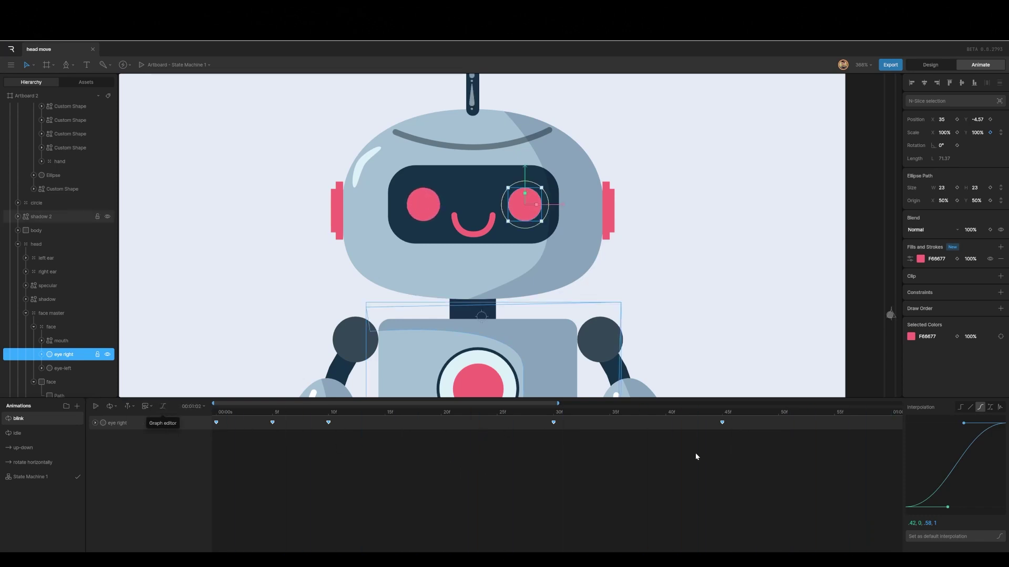
Move eye right's last two keys earlier to 00:00:20 and 00:00:35, and review the blink by playing and scrubbing it
click(600, 434)
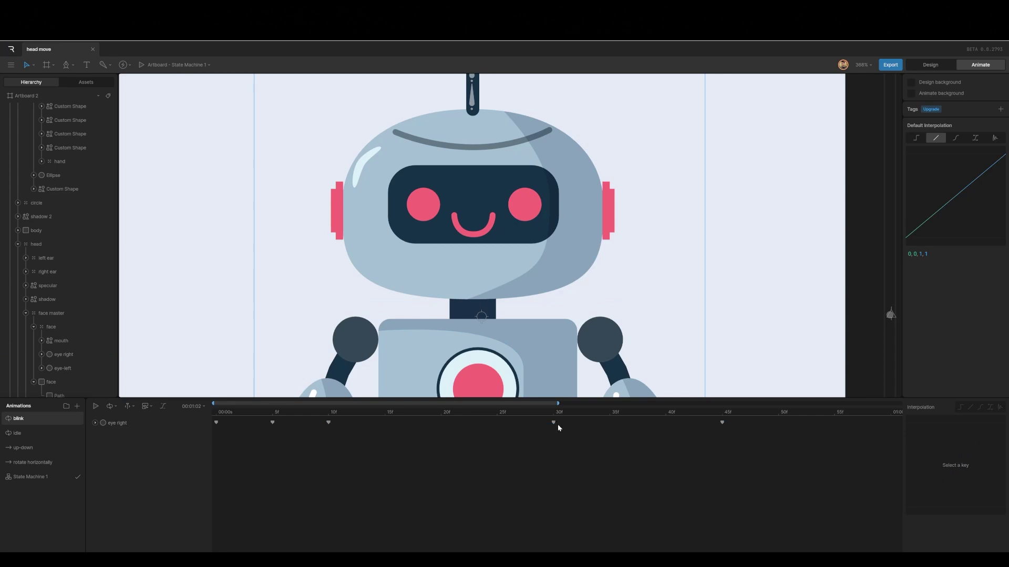
drag(550, 424, 468, 421)
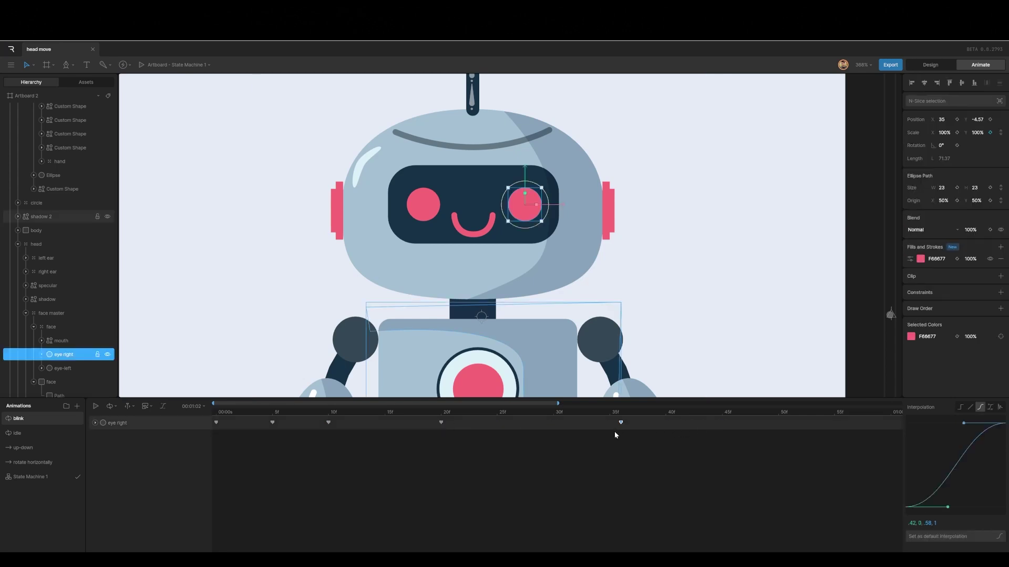
key(space)
key(space)
click(95, 407)
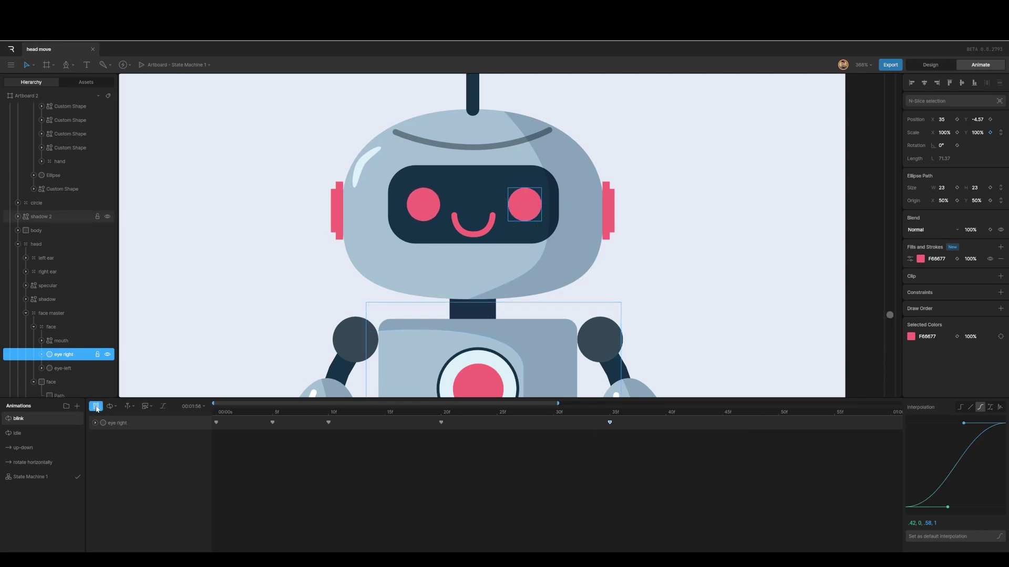
click(97, 407)
click(96, 407)
key(space)
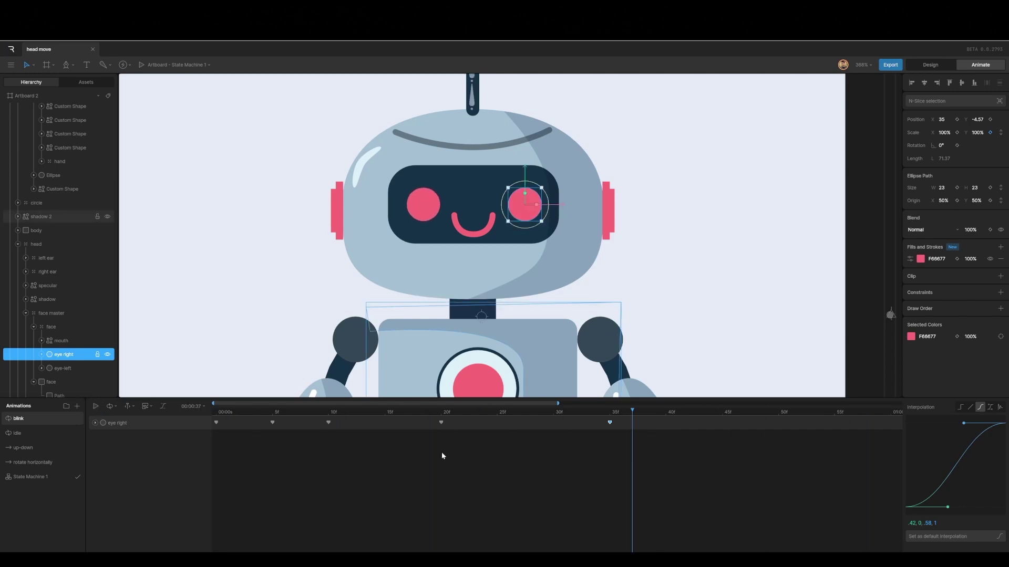
drag(633, 412, 272, 430)
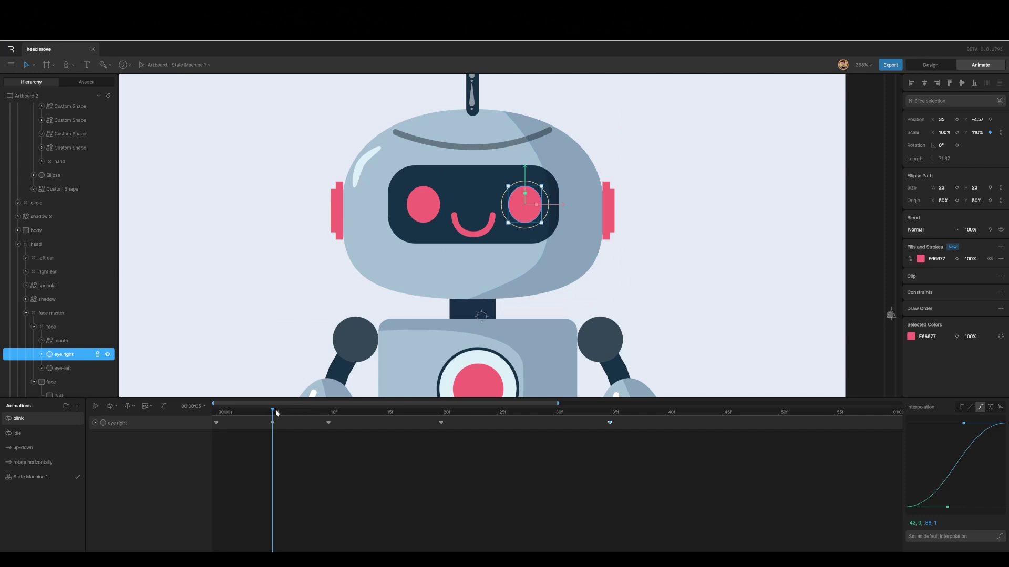
drag(276, 413, 598, 423)
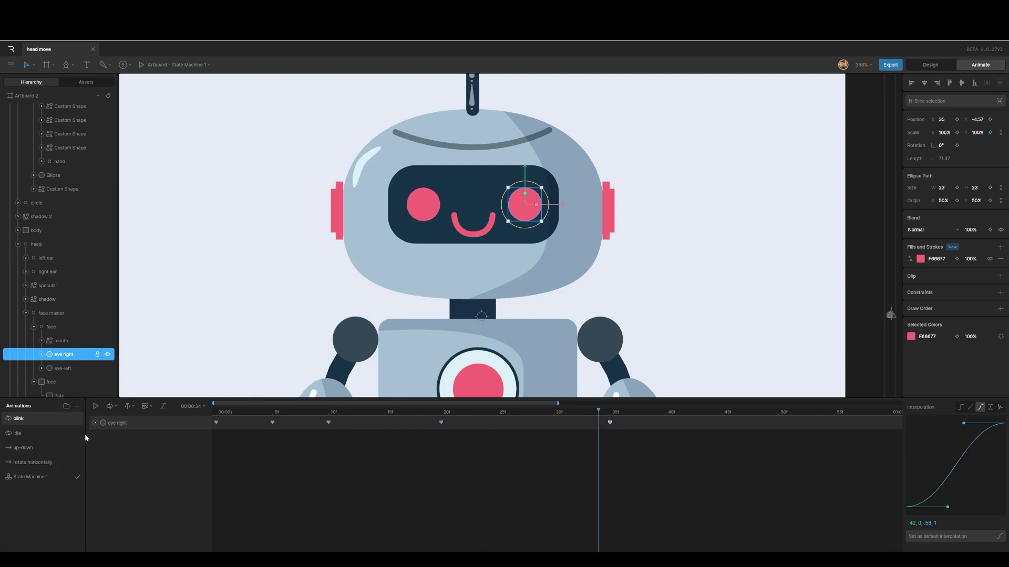
Add a second layer to State Machine 1 and place the blink animation in it, connected from Entry
click(30, 477)
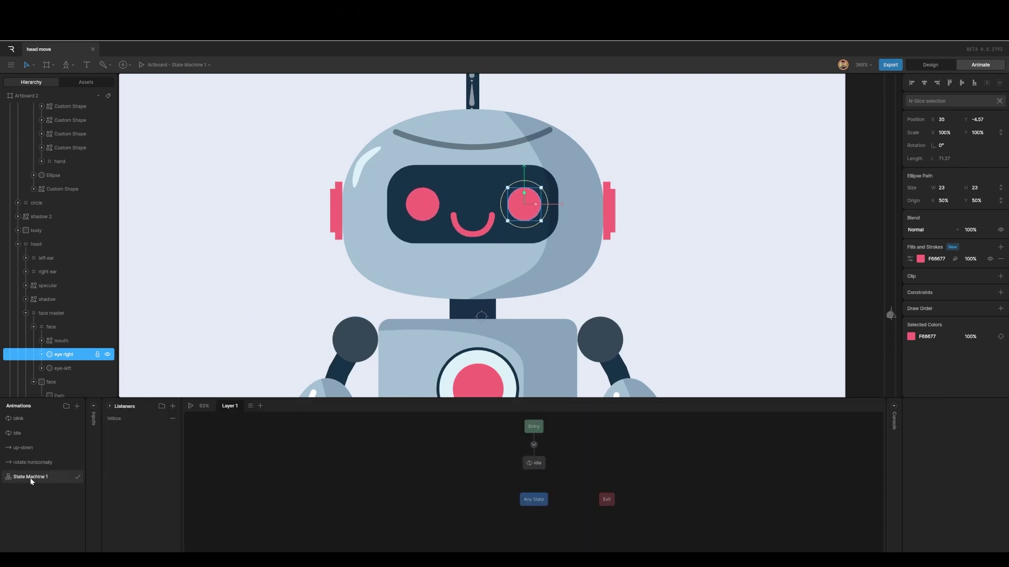
click(260, 405)
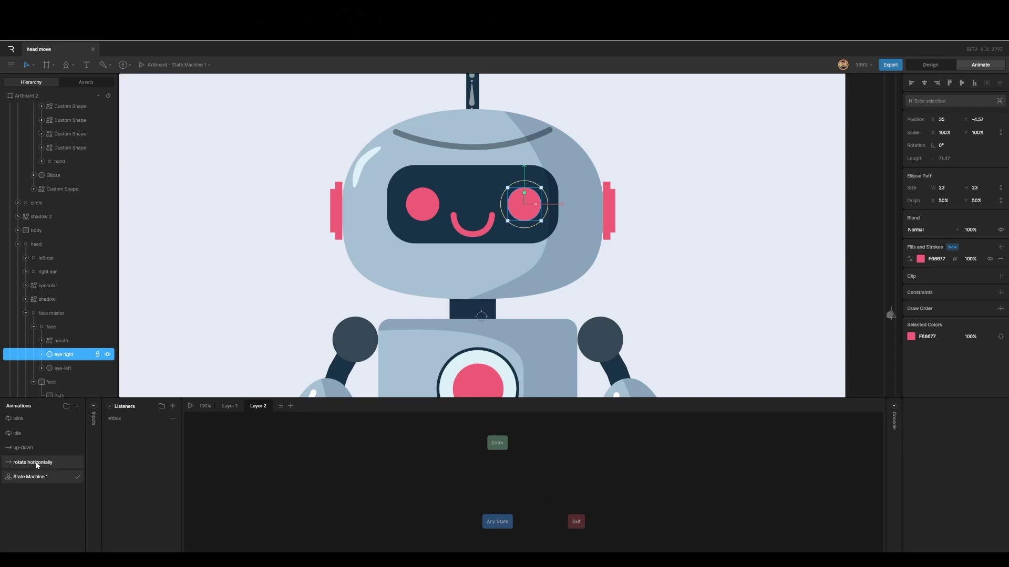
drag(18, 419, 503, 477)
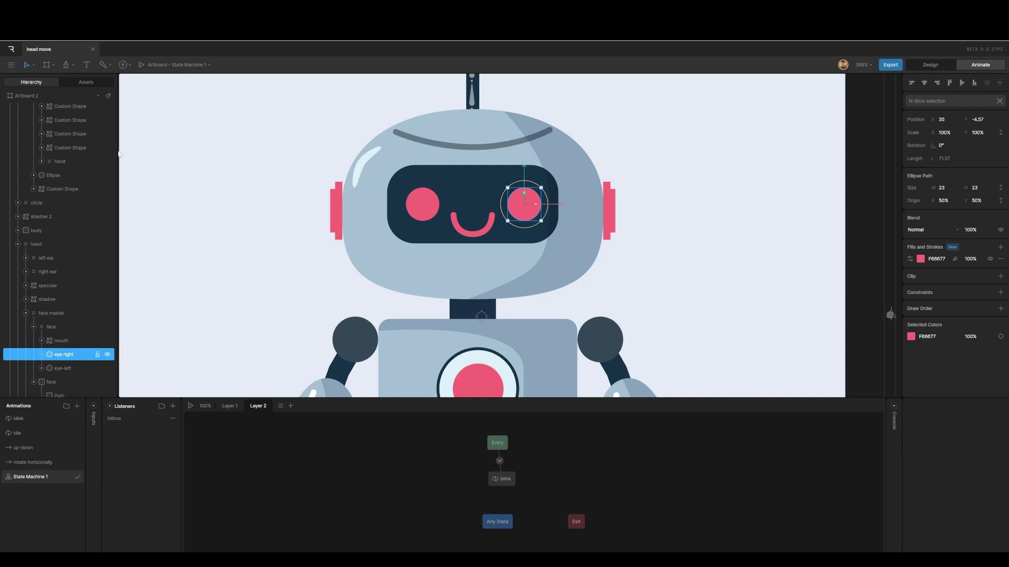
Play State Machine 1 with the whole of Artboard 2 in view to check the blink alongside the other motion
click(24, 96)
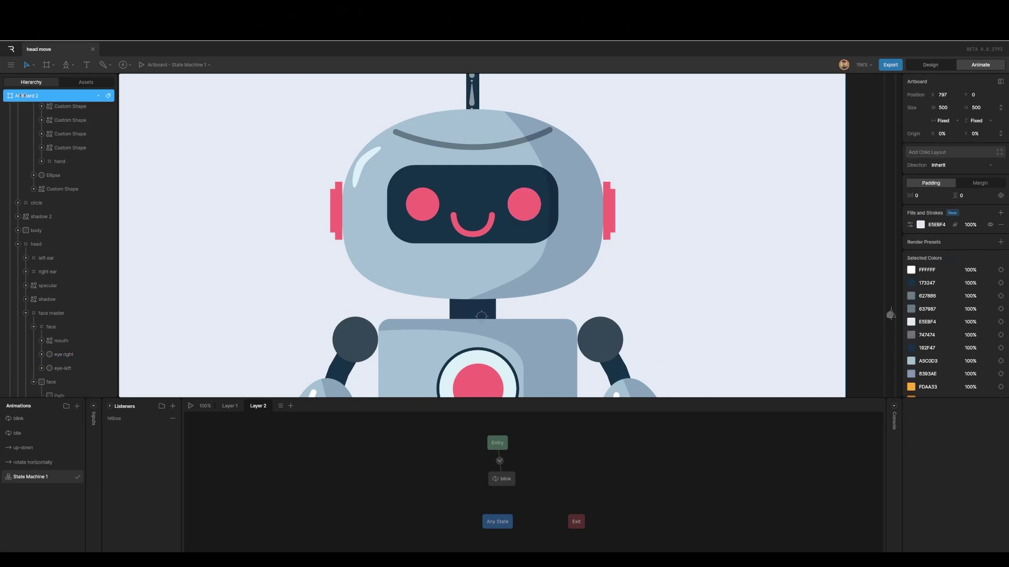
key(f)
click(190, 406)
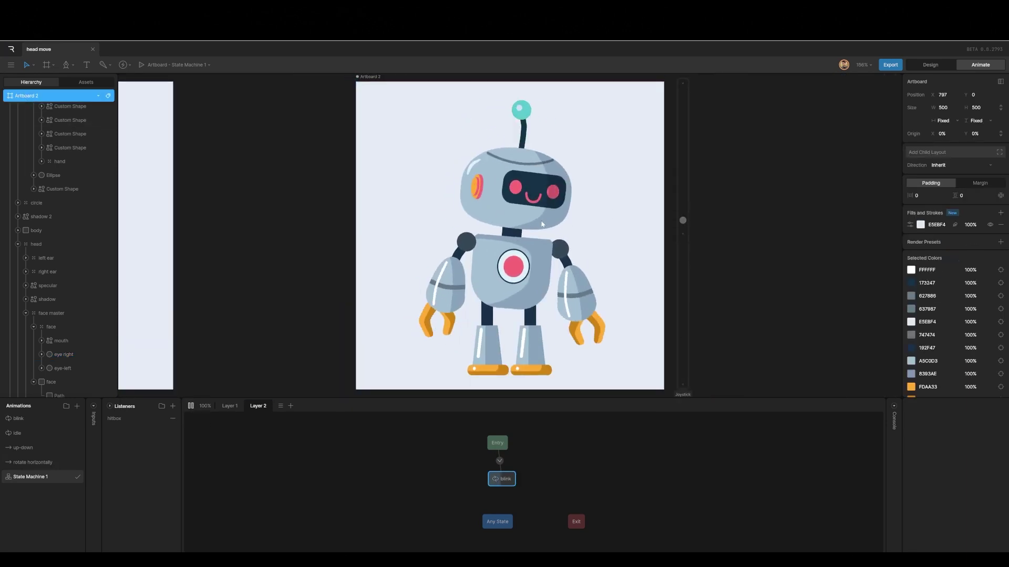